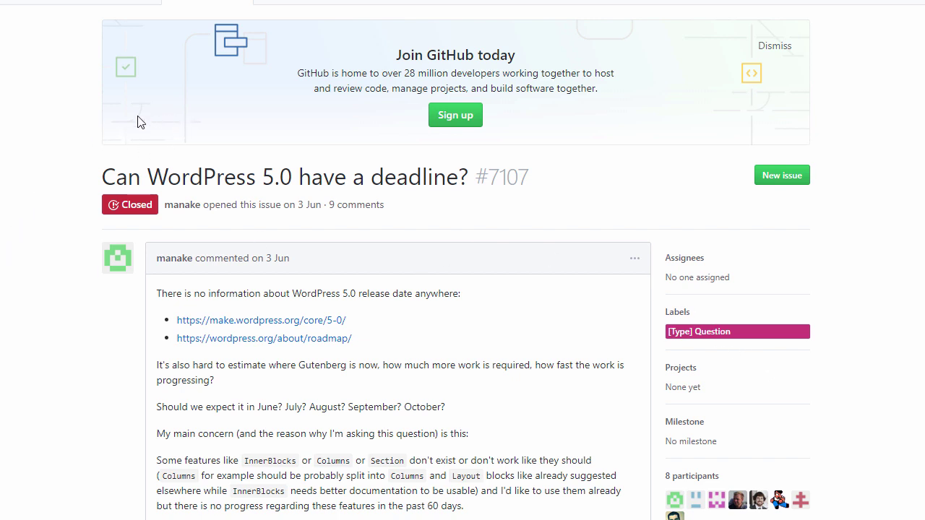
Step: Read the GitHub issue asking whether WordPress 5.0 can have a deadline
scroll(244, 208, "down", 4)
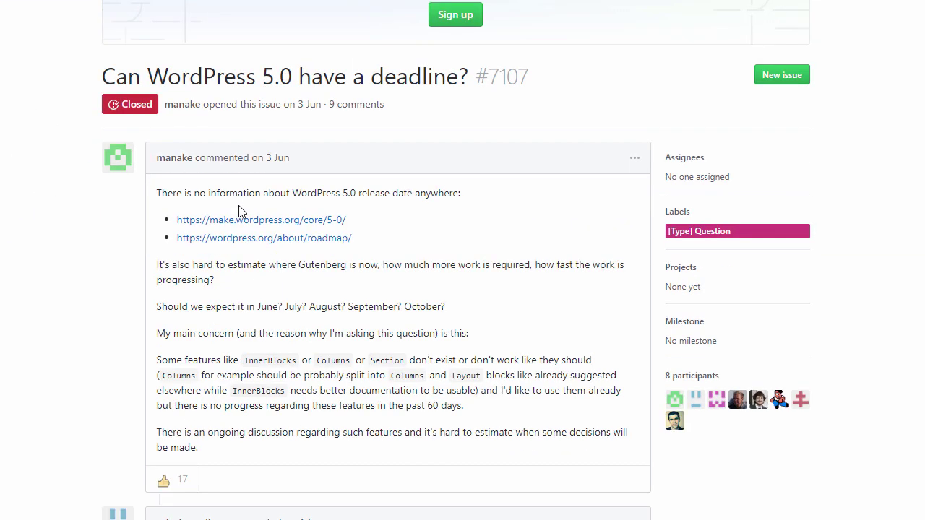
scroll(239, 218, "down", 17)
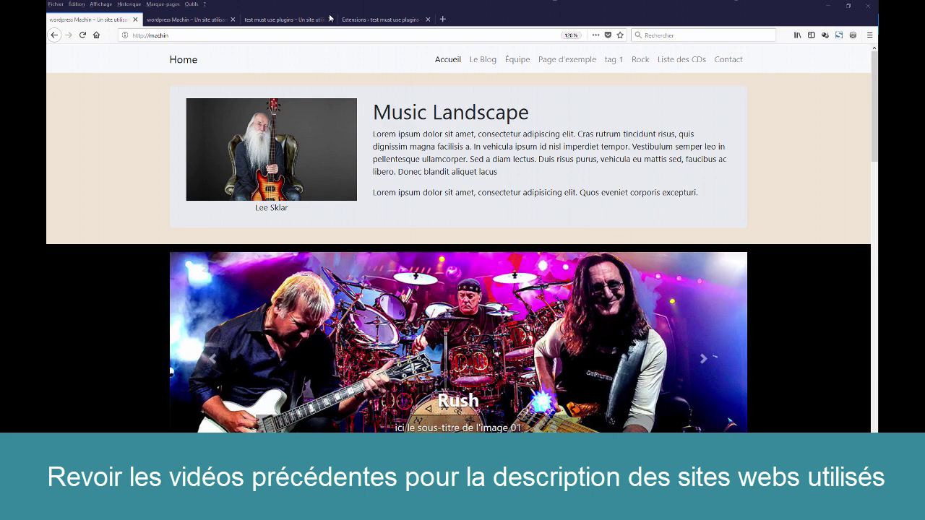
Step: Look over the gutmachin home page and the test site's Coblocks article, ending on the test site's installed plugins
left_click(184, 21)
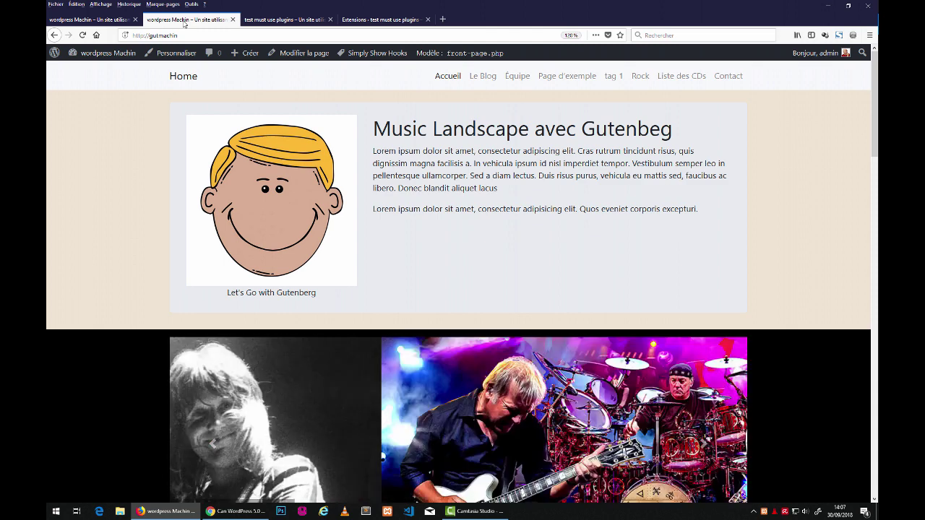
left_click(264, 21)
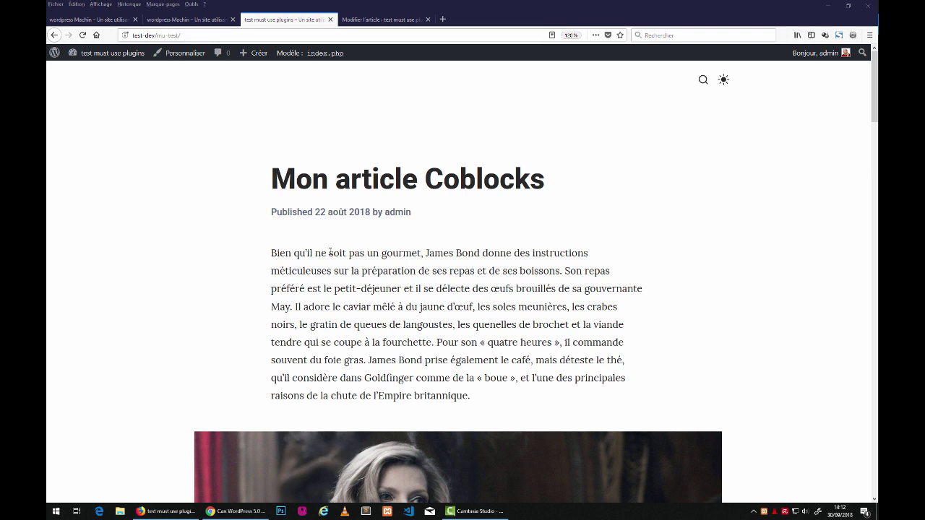
left_click(365, 21)
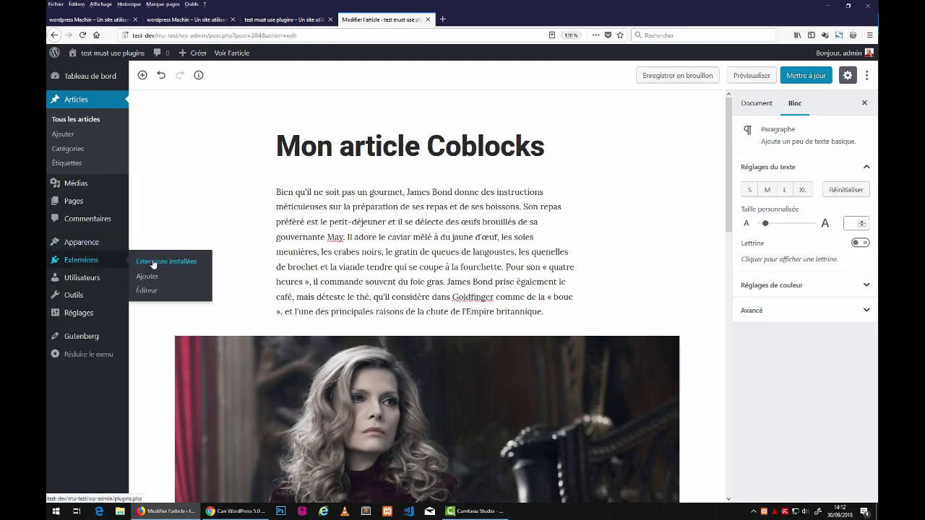
left_click(153, 263)
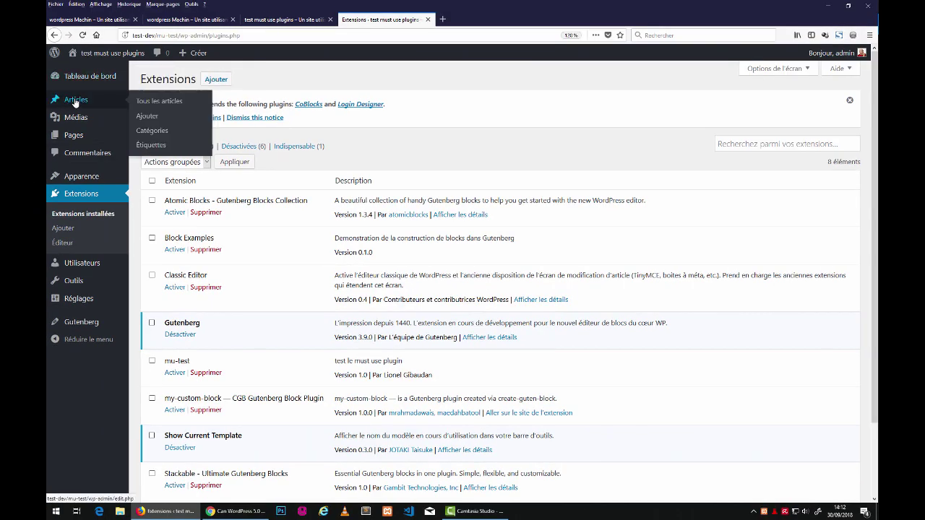
Step: Open the article "Mon article Coblocks" for editing from the list of all articles
left_click(76, 101)
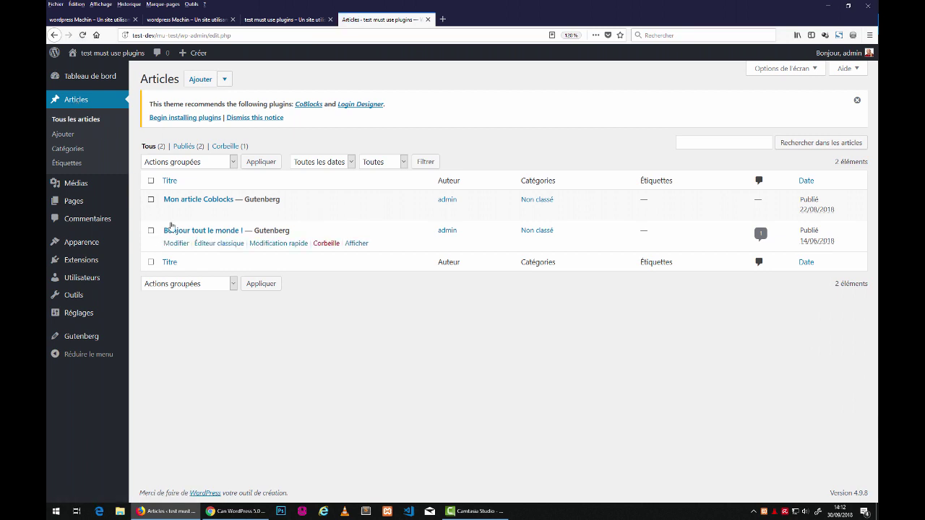
left_click(180, 201)
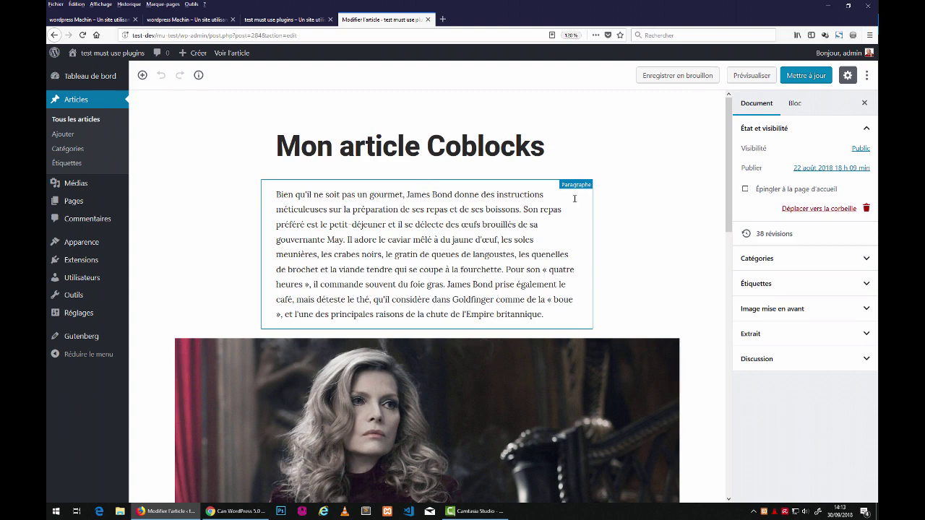
Step: Show the first paragraph's block options, and move that block down two positions and back up one, directly below the captioned image
left_click(569, 187)
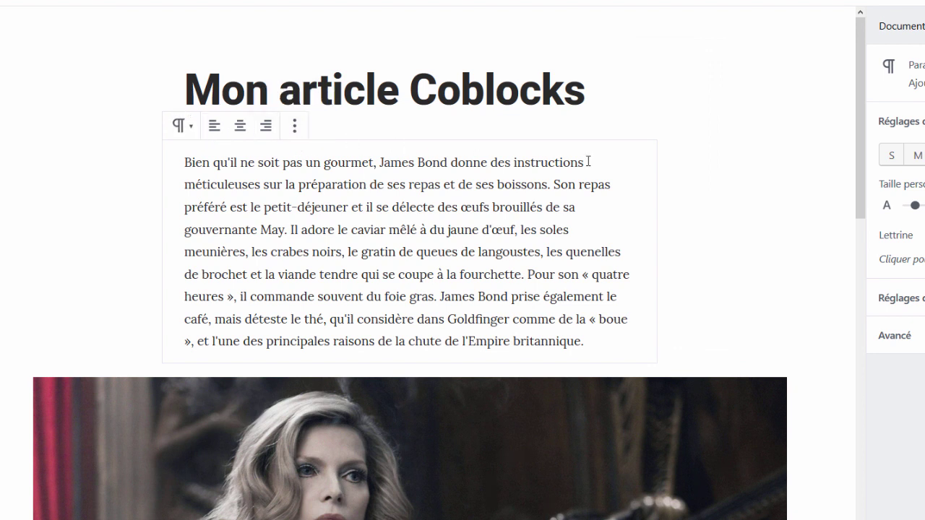
left_click(295, 127)
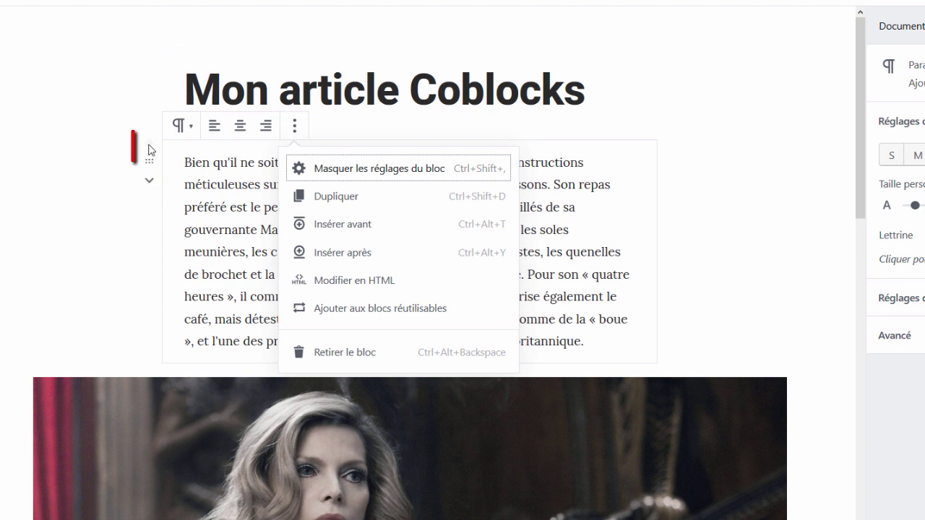
left_click(148, 182)
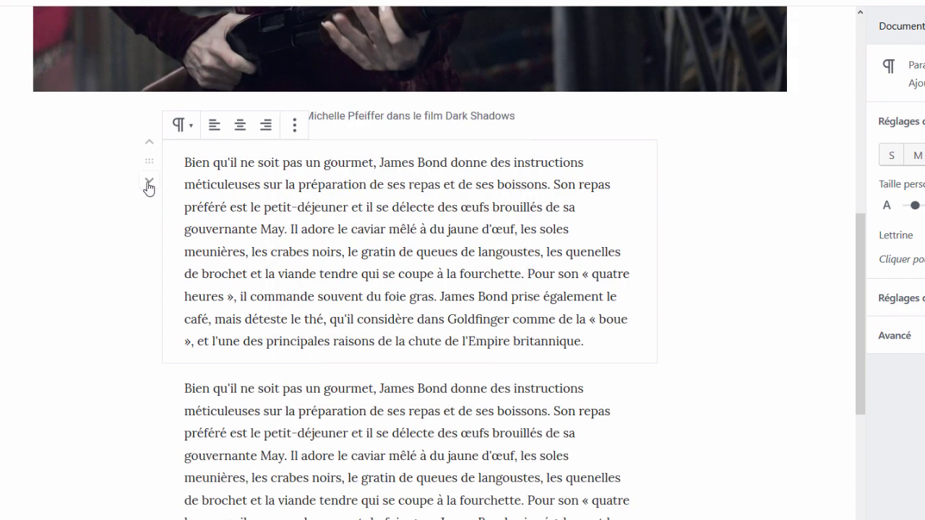
left_click(149, 182)
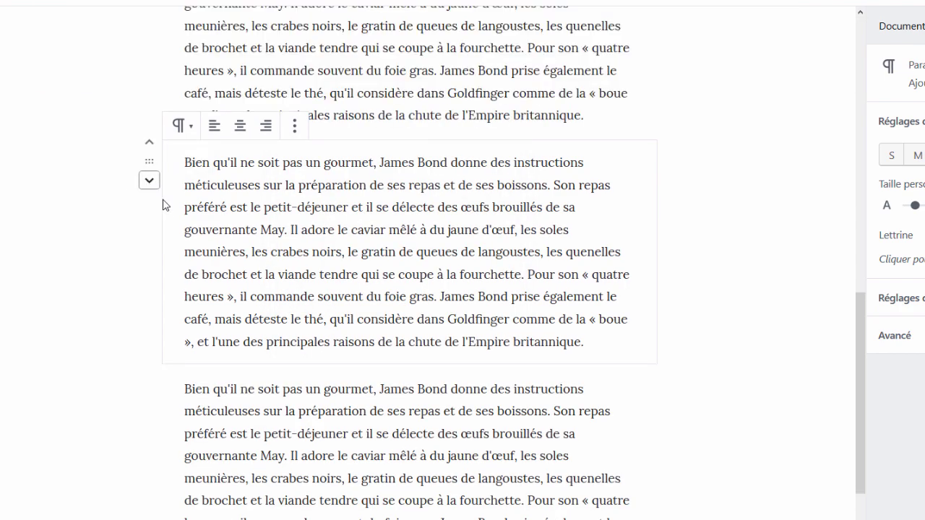
left_click(149, 143)
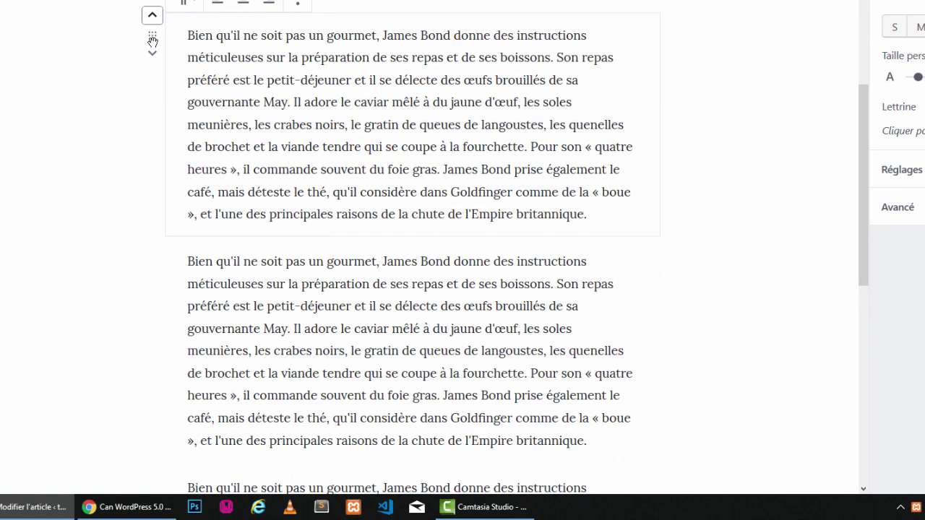
Step: Move the paragraph block to the end of the article, below the baby picture, and undo the move
left_click_drag(145, 152, 159, 224)
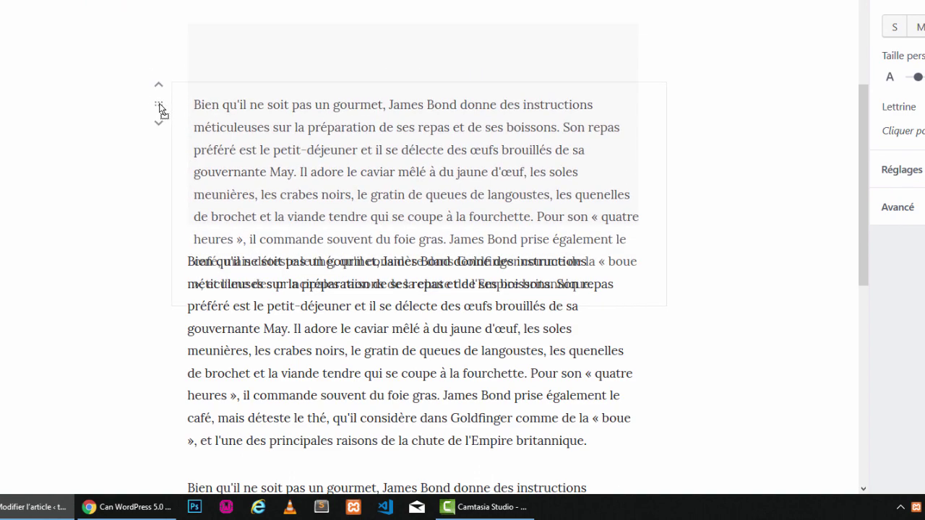
left_click_drag(159, 108, 327, 454)
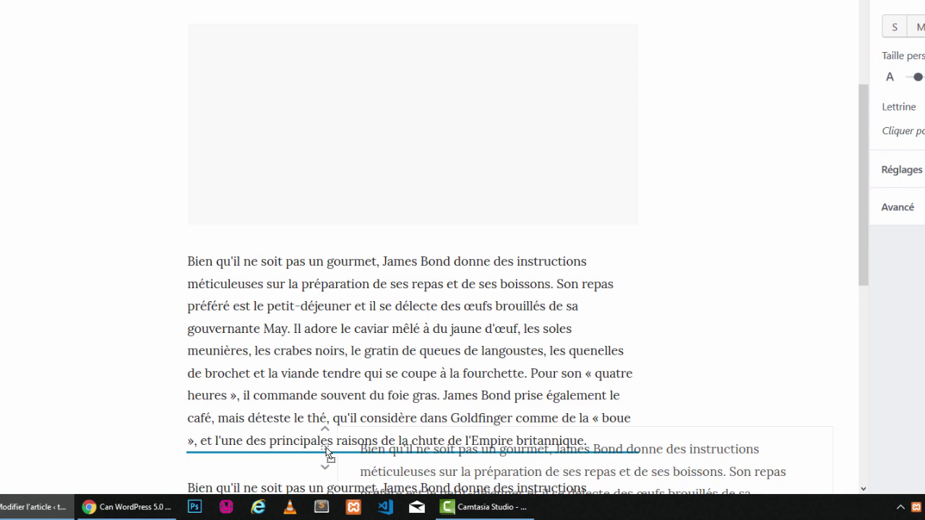
left_click_drag(327, 454, 352, 370)
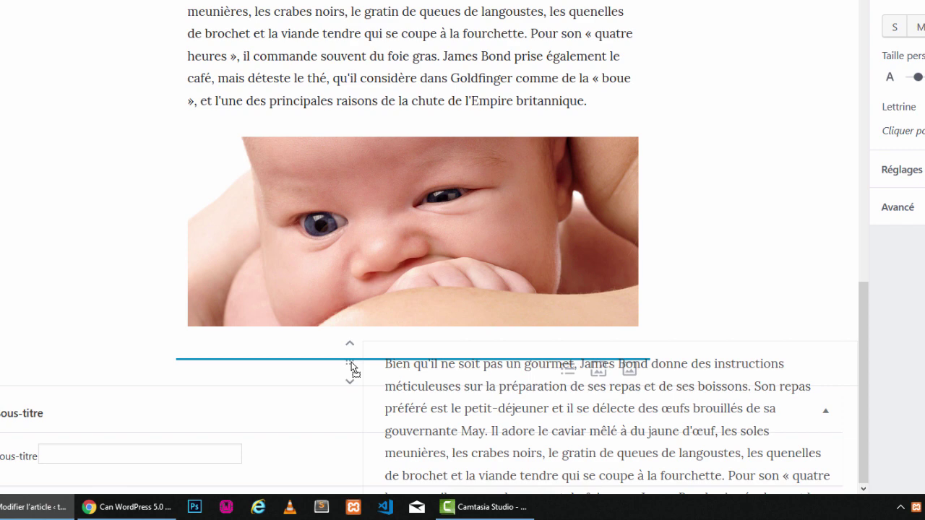
left_click_drag(352, 370, 354, 372)
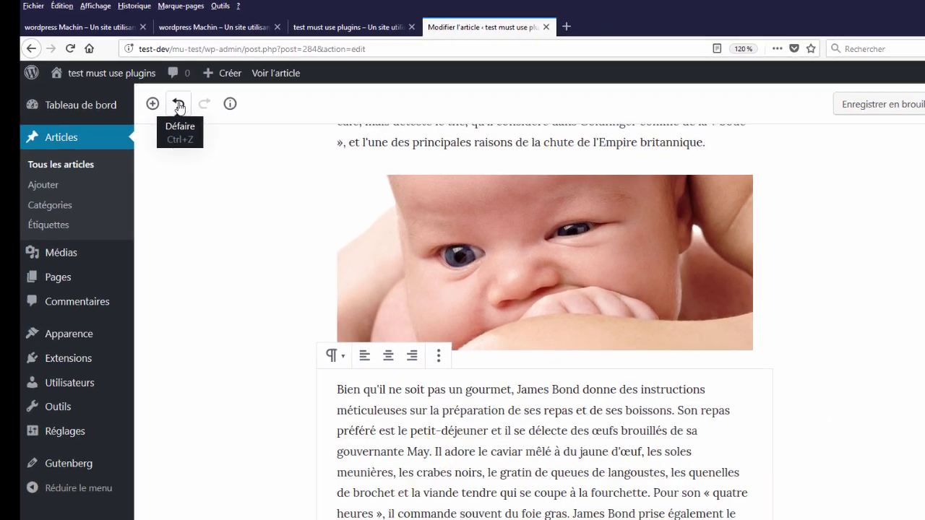
left_click(192, 127)
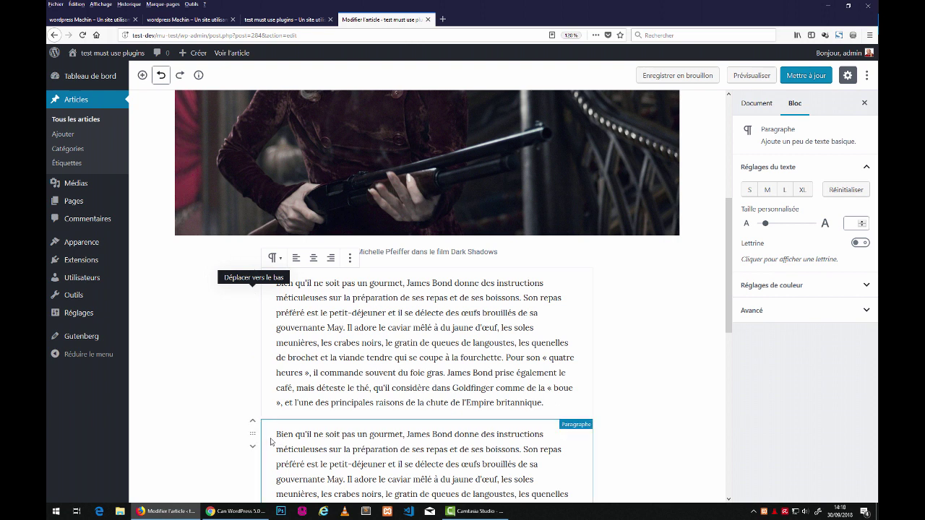
Step: Insert a Liste block from the common blocks between the first two paragraphs below the captioned image
mouse_move(425, 422)
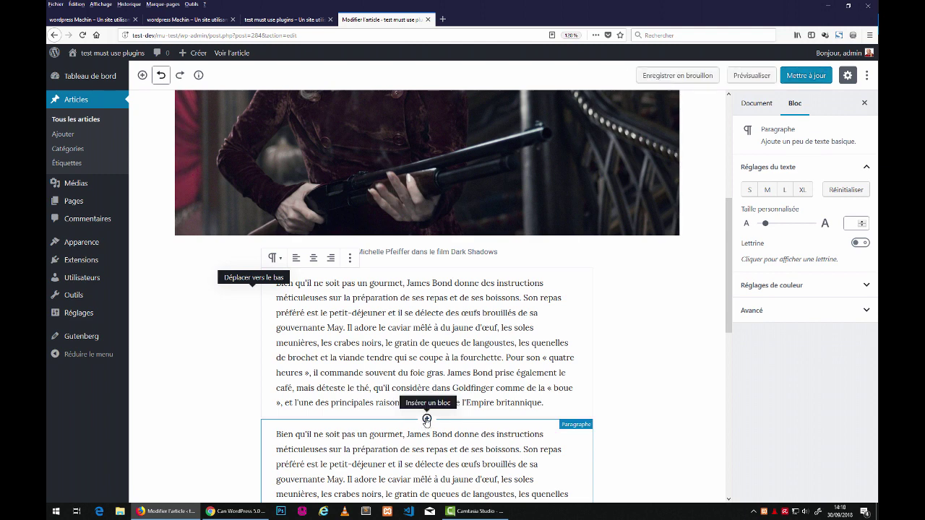
left_click(426, 419)
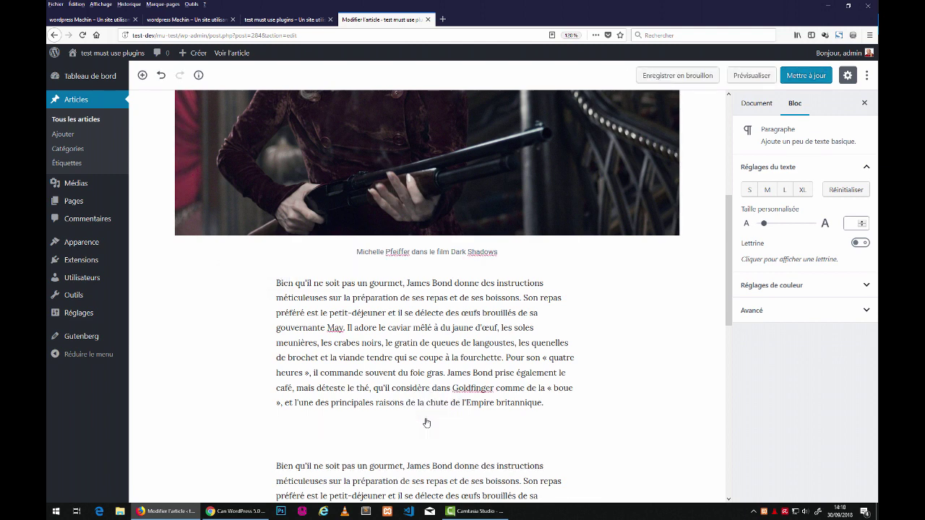
scroll(415, 423, "down", 1)
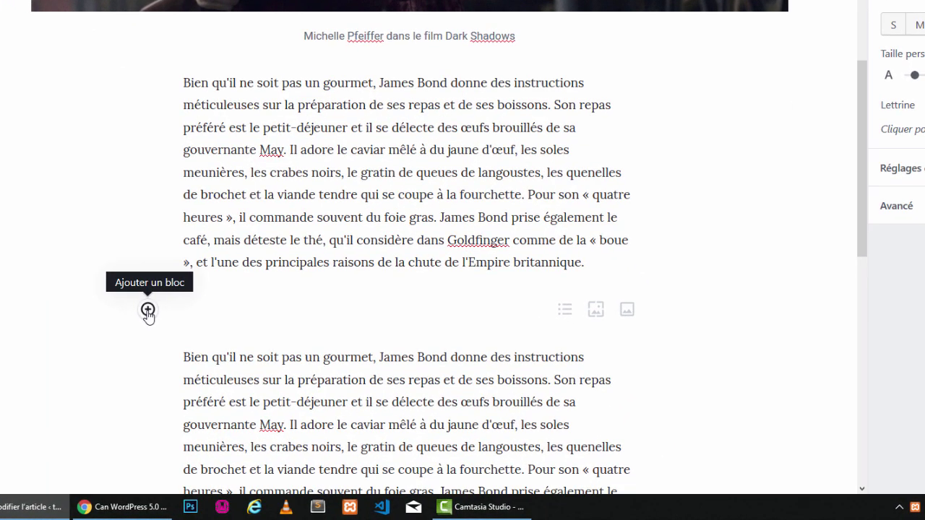
left_click(148, 311)
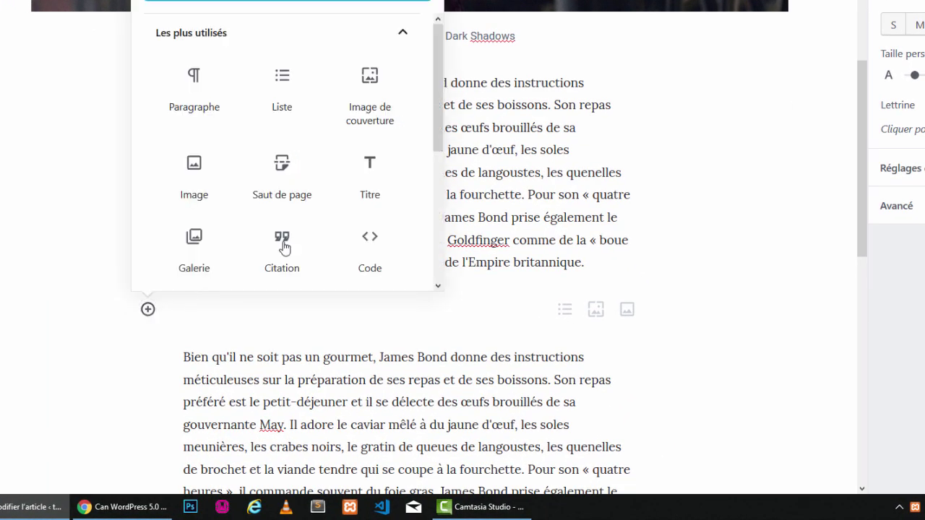
scroll(439, 134, "down", 4)
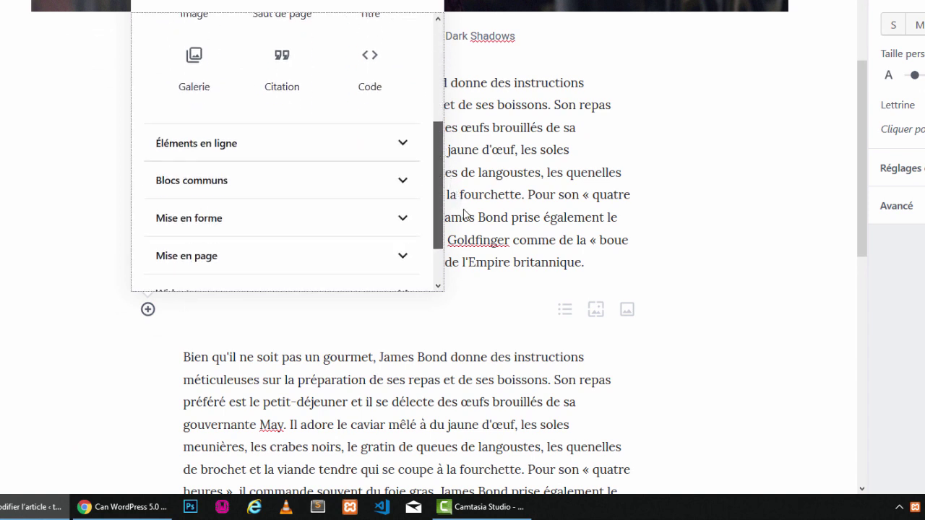
left_click(402, 182)
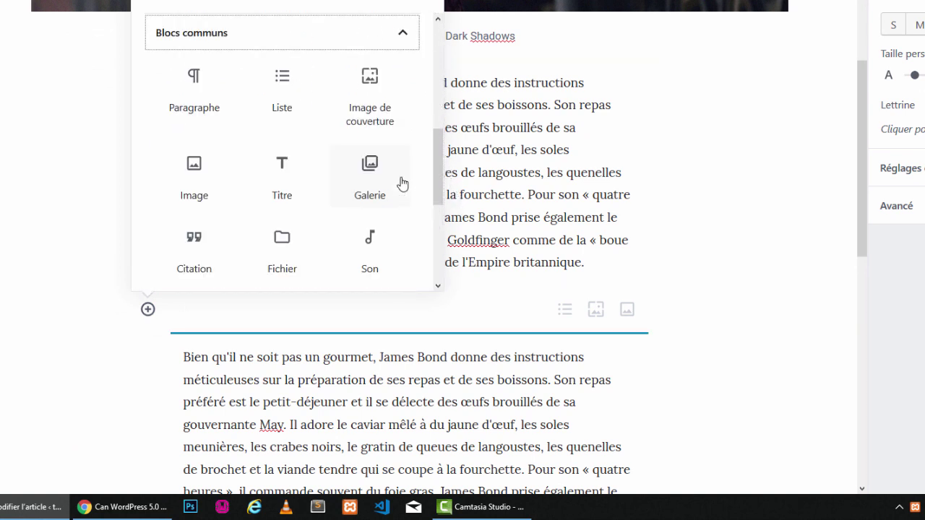
left_click(281, 84)
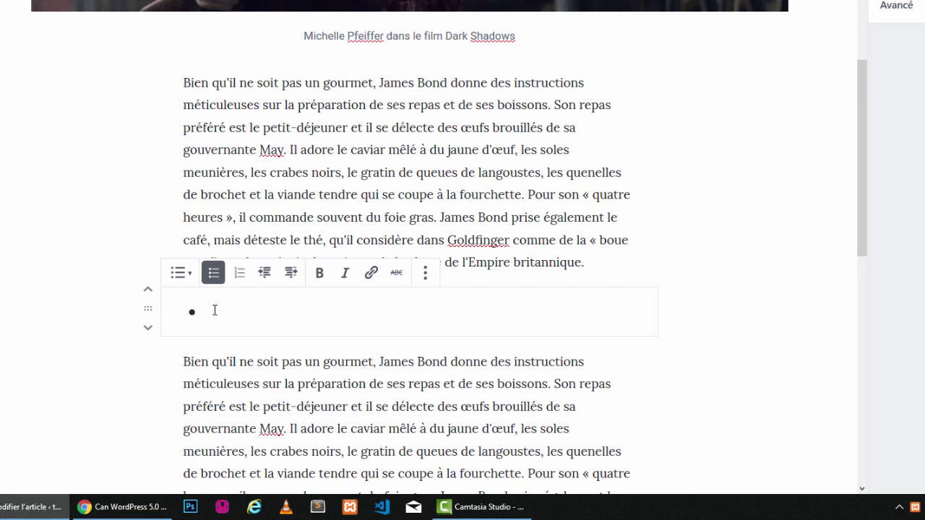
Step: Fill the bulleted list with the items Gibson, Fender, Rickenbacker and Guild
type("Gibson")
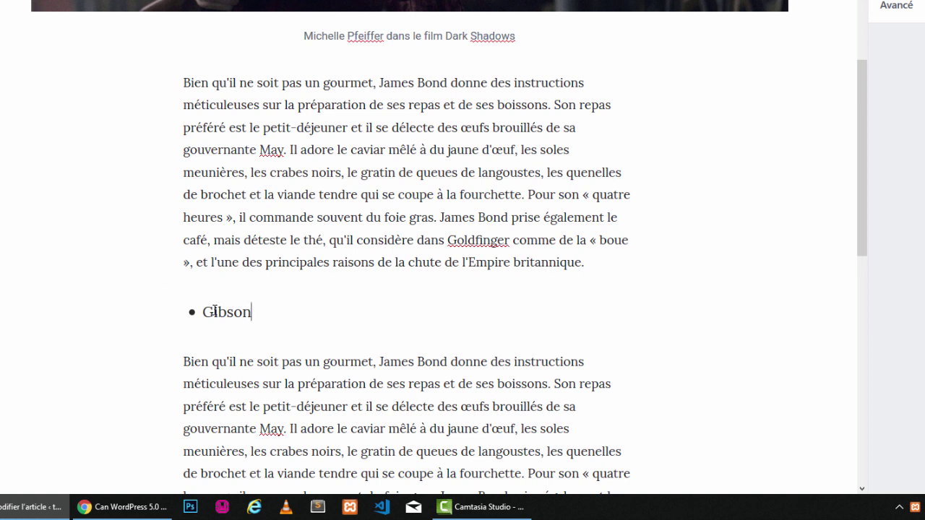
key("Return")
type("F")
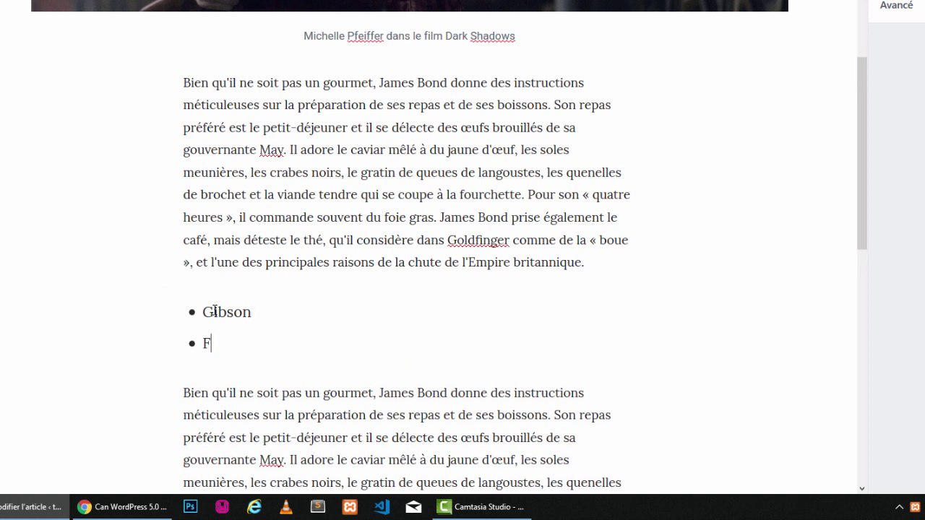
type("ender")
key("Return")
type("Rickenbavker")
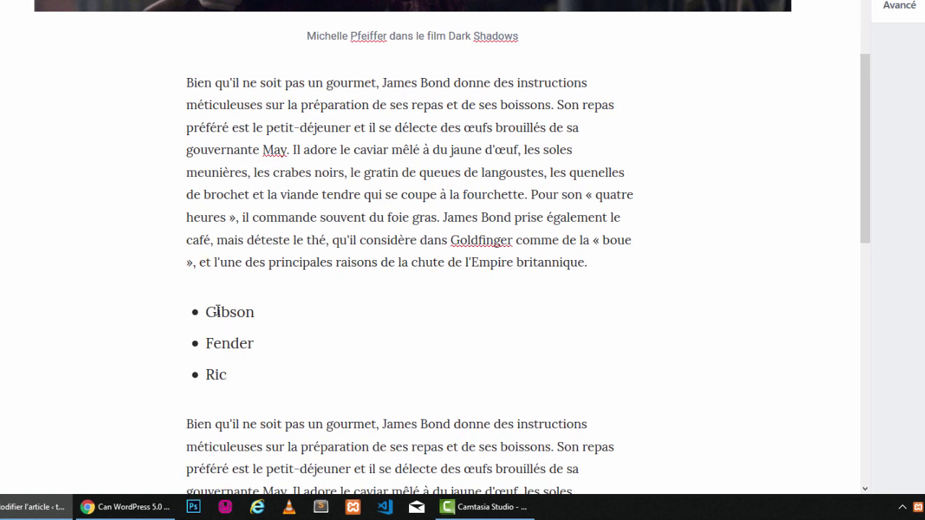
key("BackSpace")
key("BackSpace")
key("BackSpace")
key("BackSpace")
type("cker")
key("Return")
type("Guild")
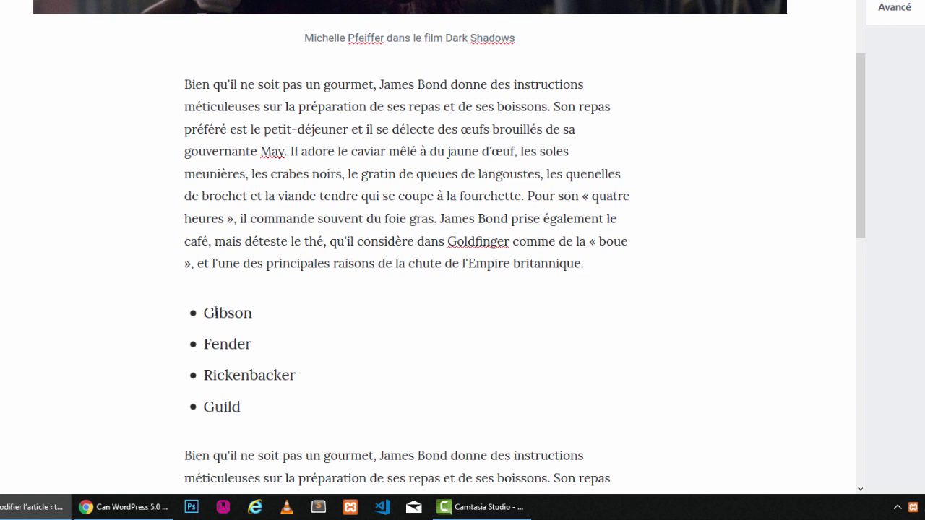
Step: End the list after Guild with an empty text block below it, and deselect the block
key("Return")
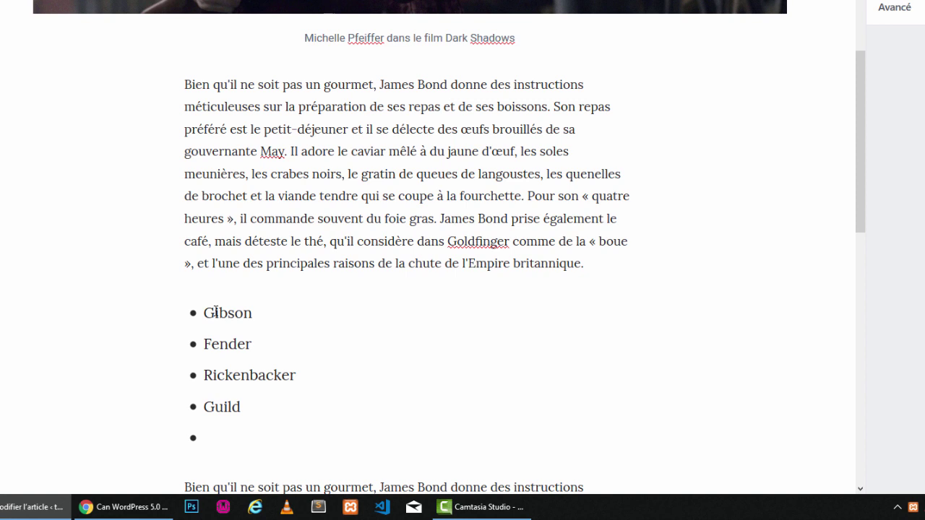
key("Return")
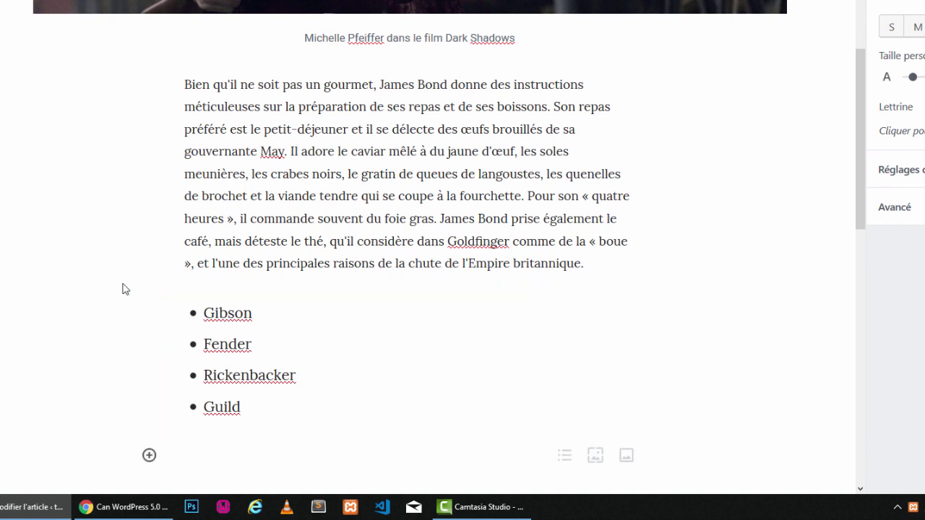
scroll(119, 292, "down", 1)
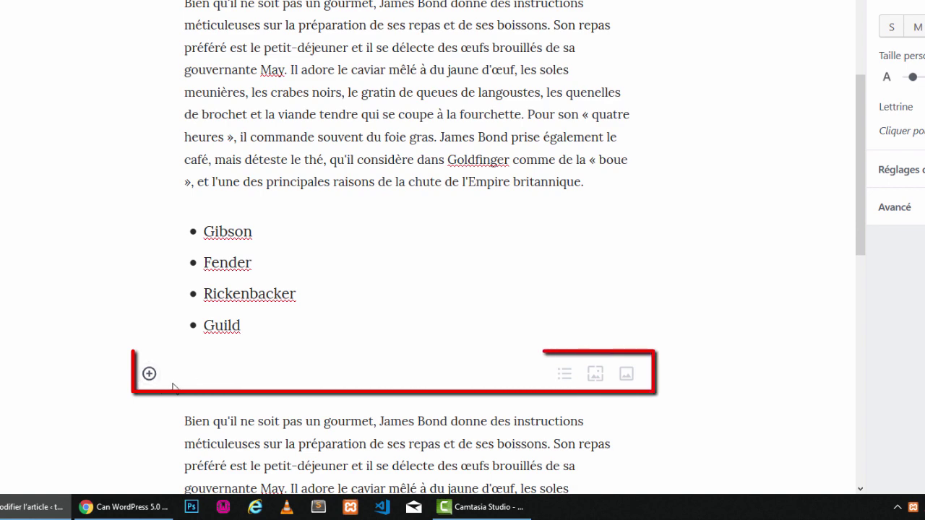
scroll(68, 367, "down", 2)
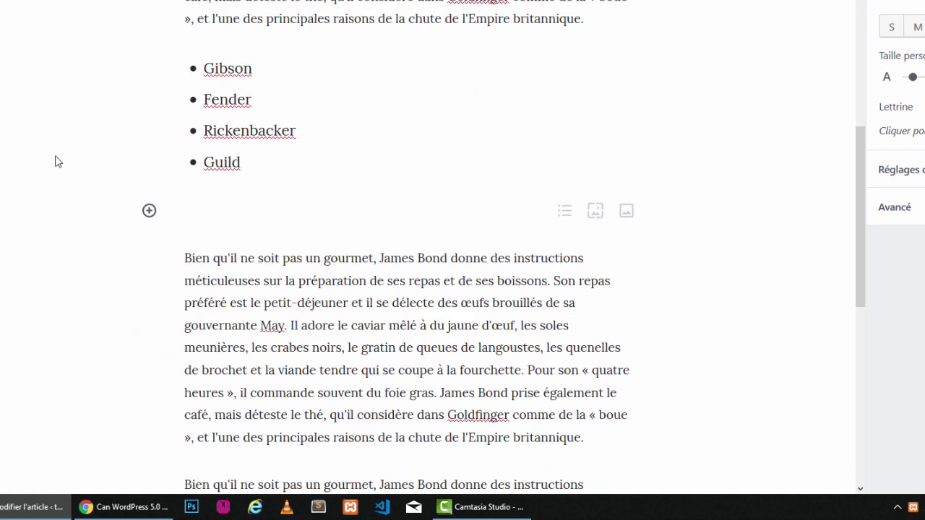
left_click(49, 128)
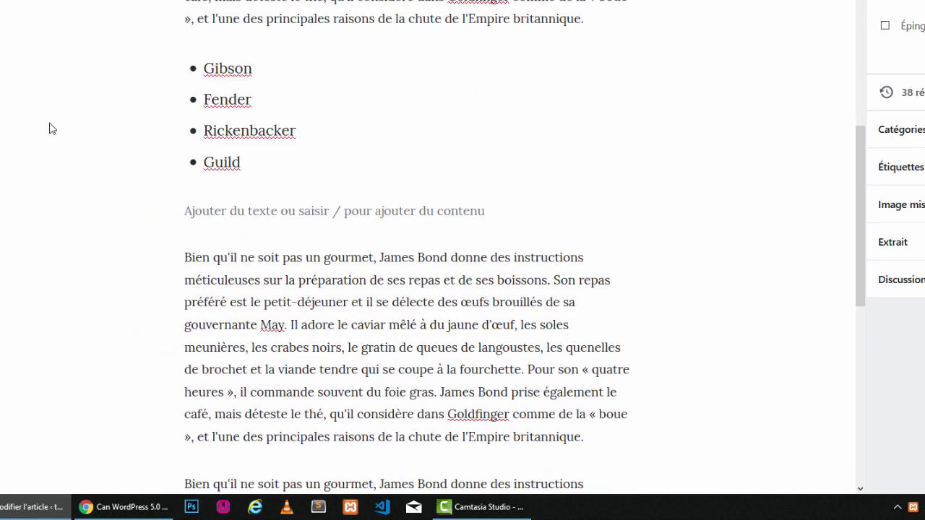
mouse_move(201, 215)
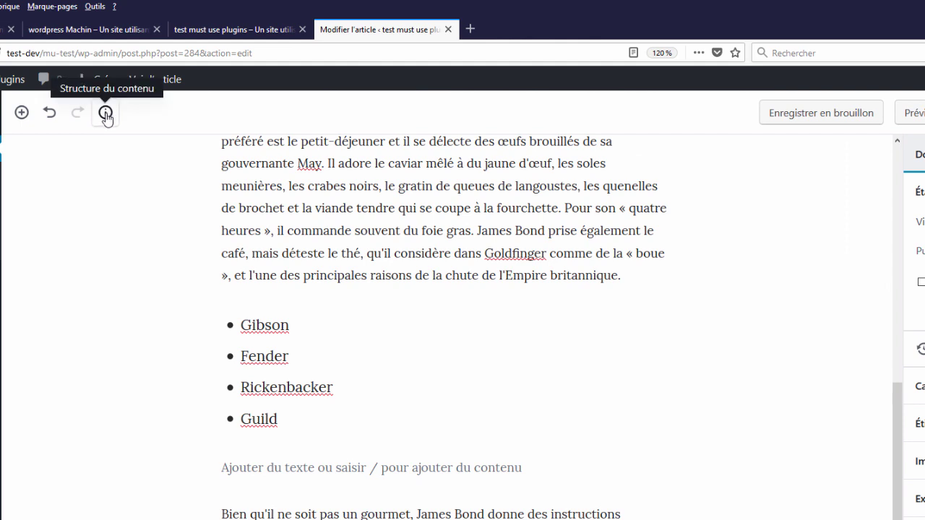
Step: Fill the empty text block below the list with gg and remove that block, checking the content structure before and after
left_click(106, 113)
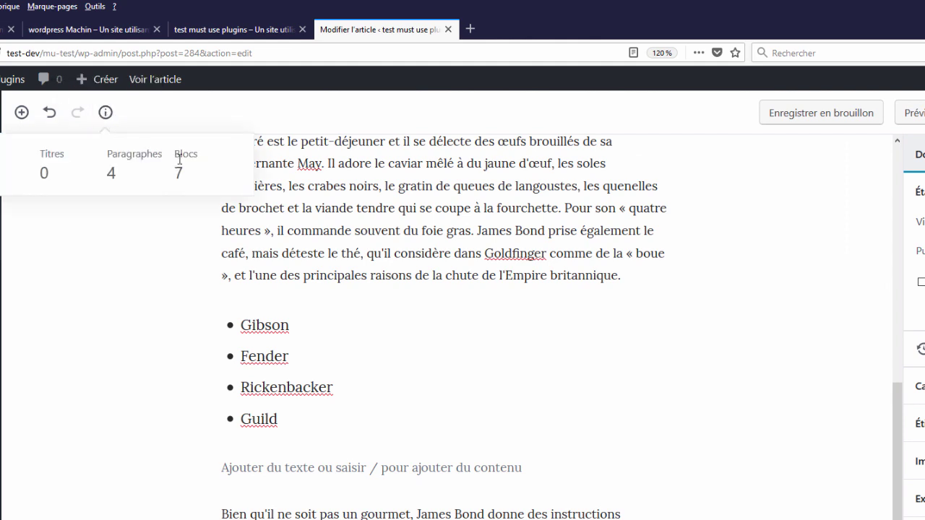
left_click(111, 381)
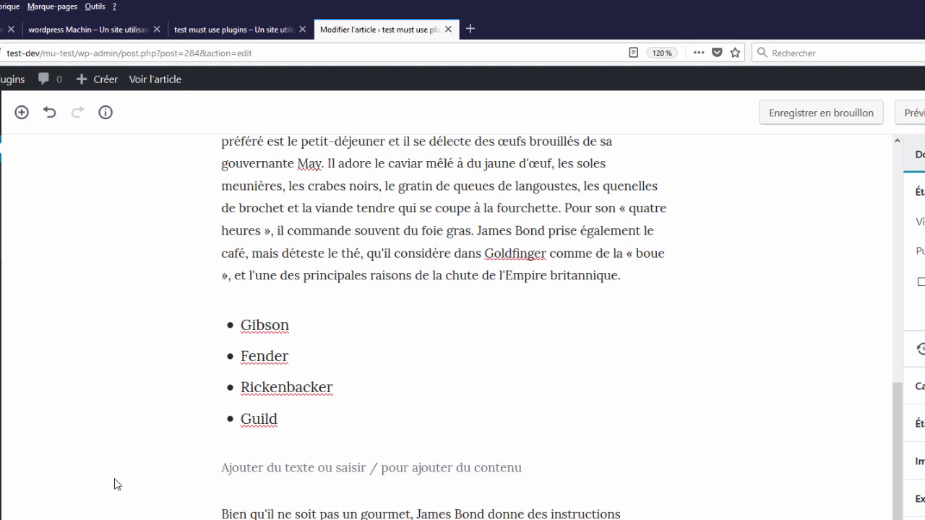
mouse_move(258, 471)
left_click(408, 472)
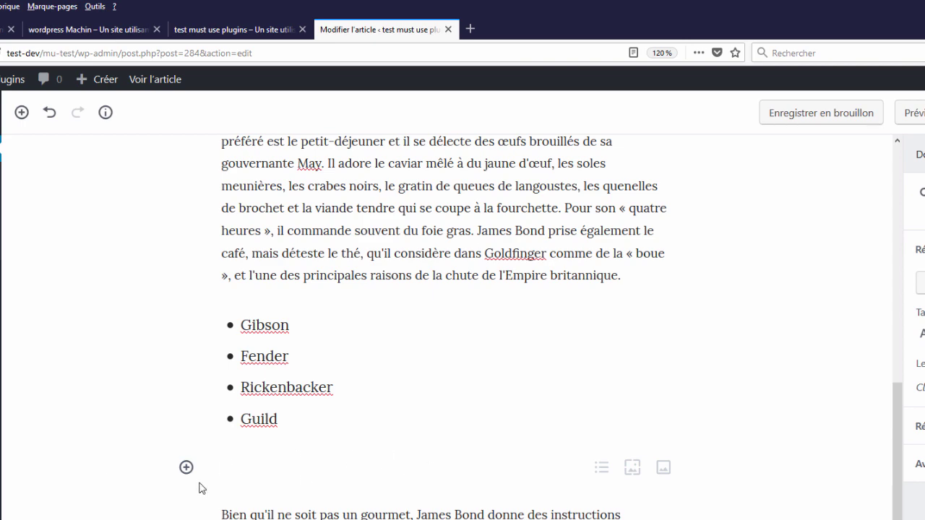
type("gg")
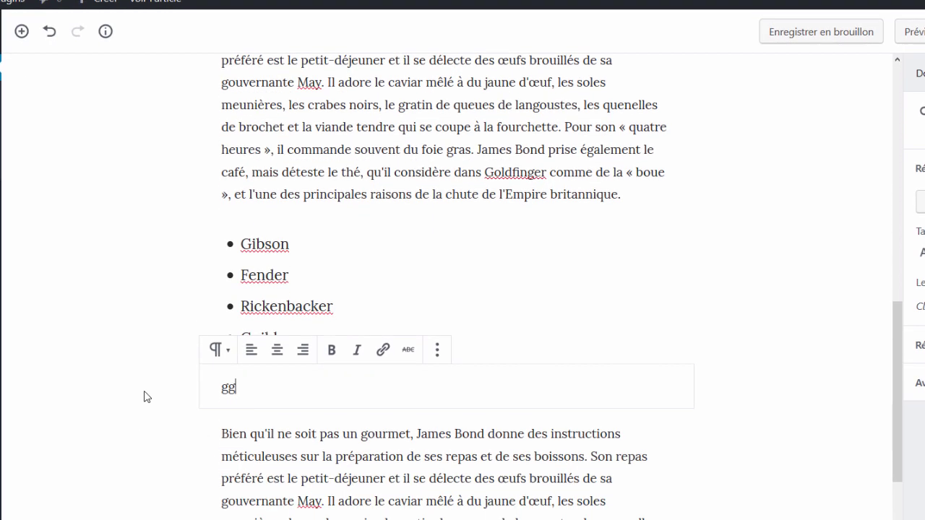
left_click(438, 175)
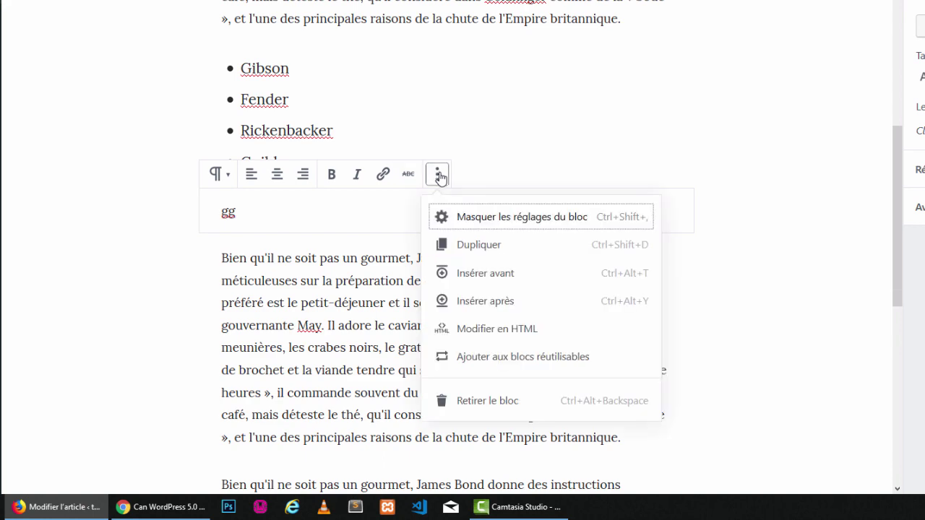
left_click(501, 403)
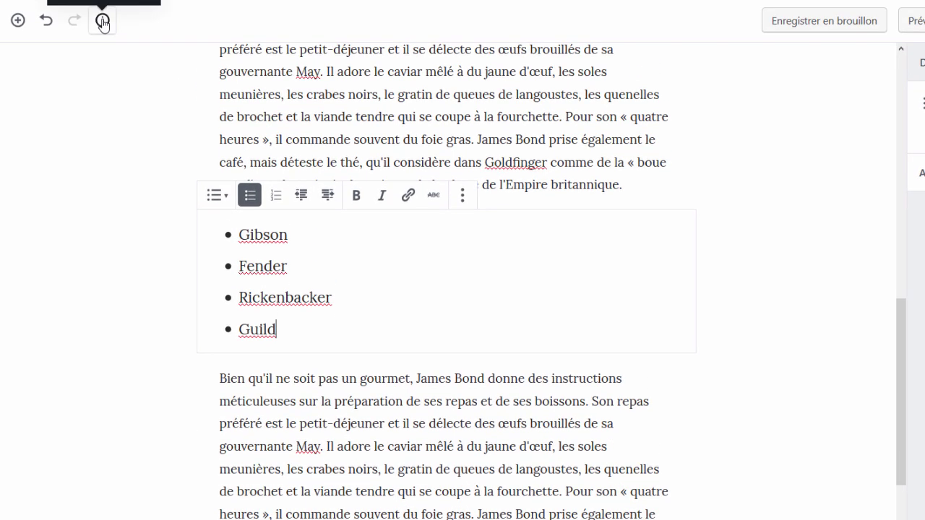
left_click(102, 21)
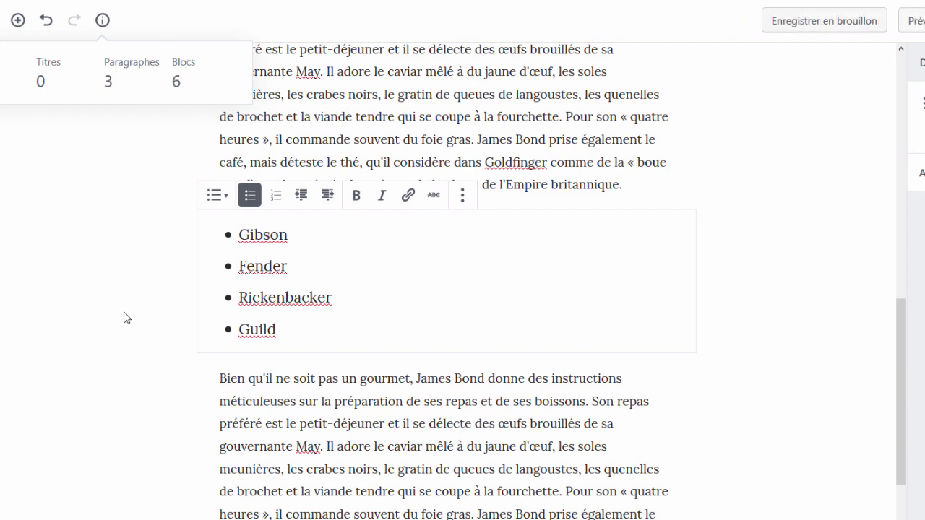
left_click(83, 259)
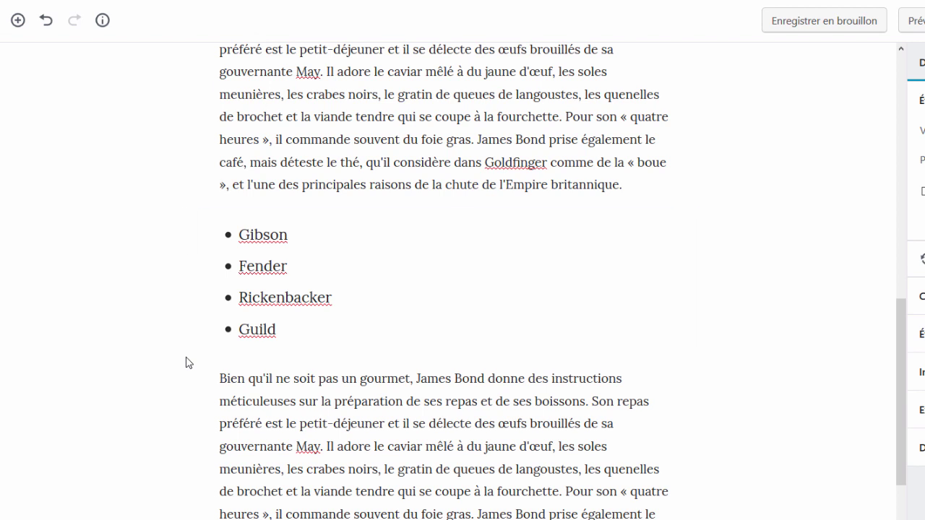
Step: Add Ibanez as a new item after Guild in the bulleted list and deselect the block
left_click(277, 329)
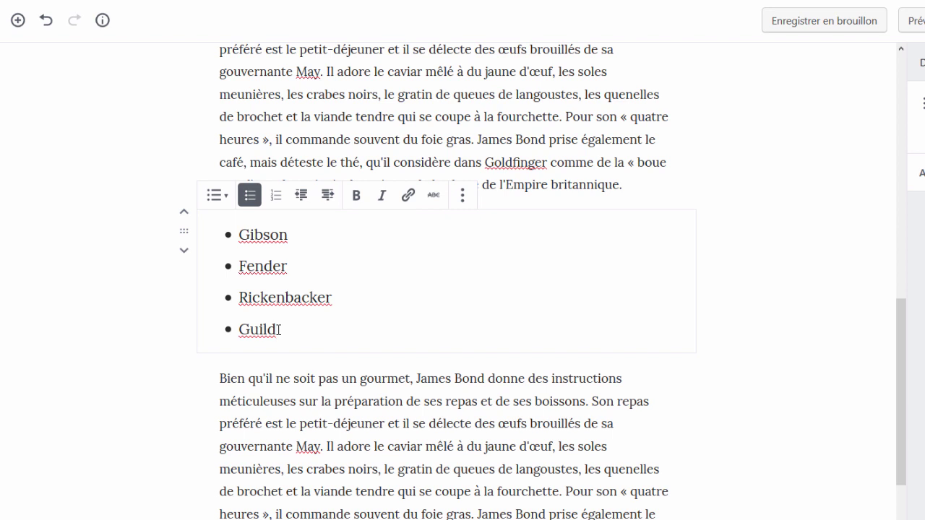
key("Return")
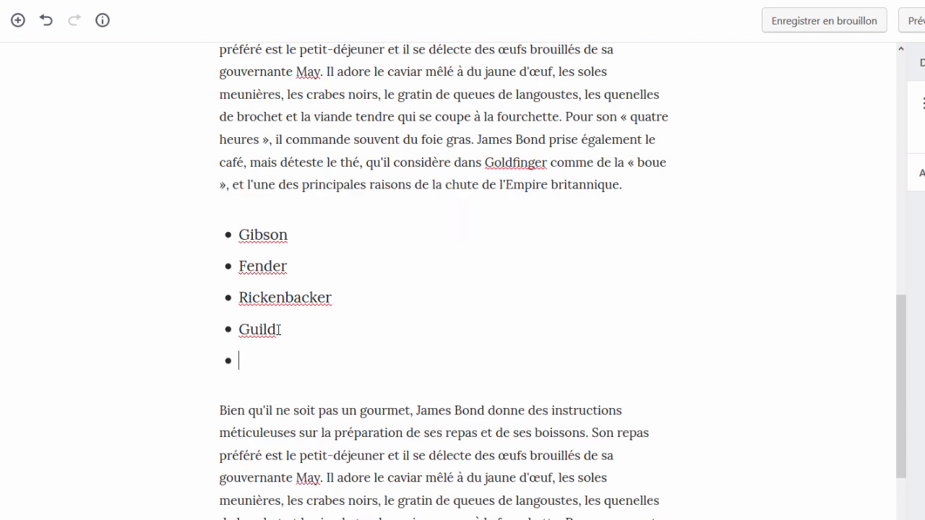
type("Ibanez")
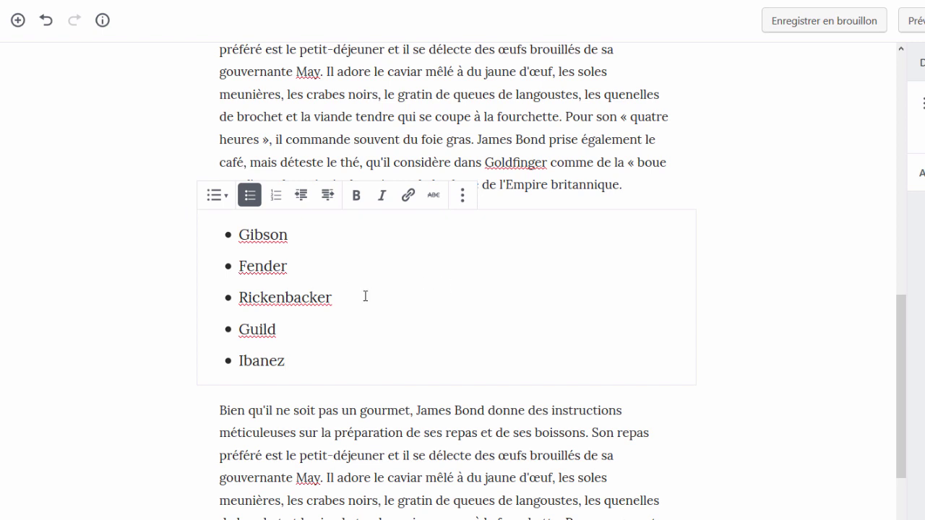
left_click(822, 284)
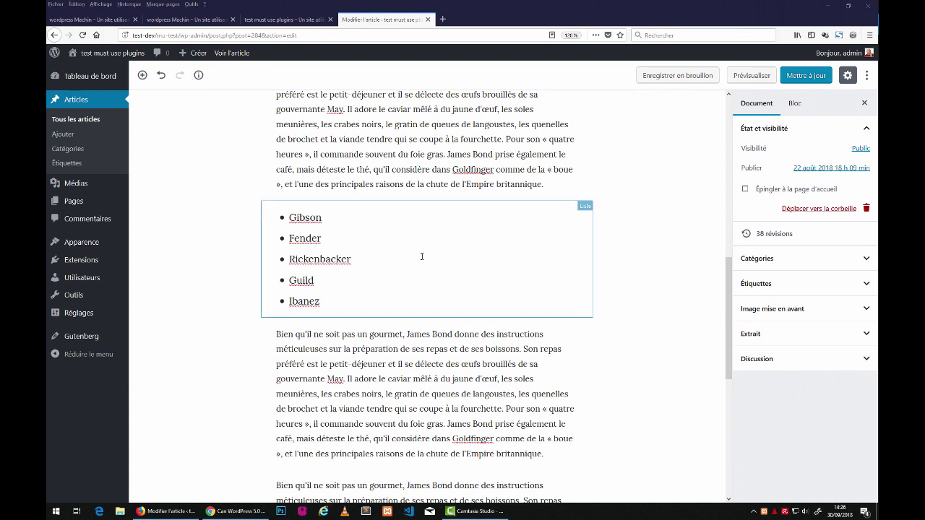
Step: Insert a toto item between Rickenbacker and Guild in the bulleted list and delete it again
left_click(422, 257)
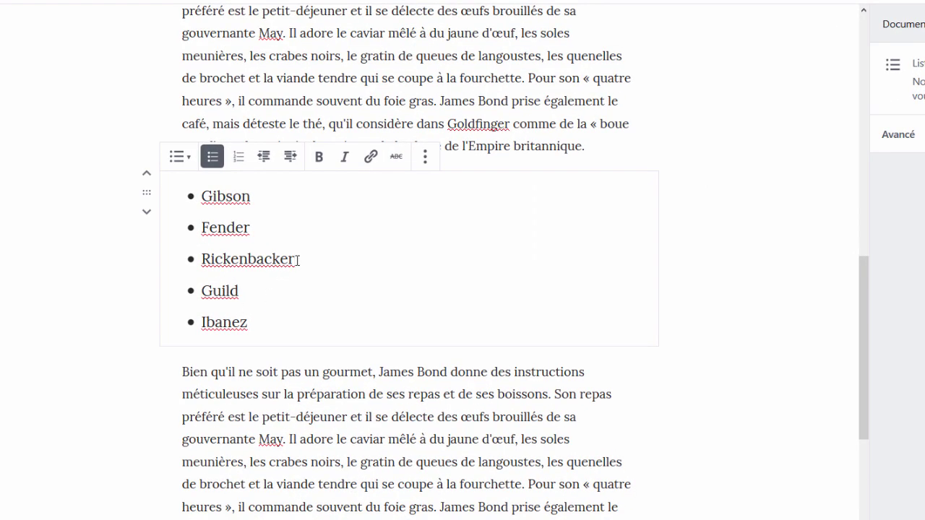
key("Return")
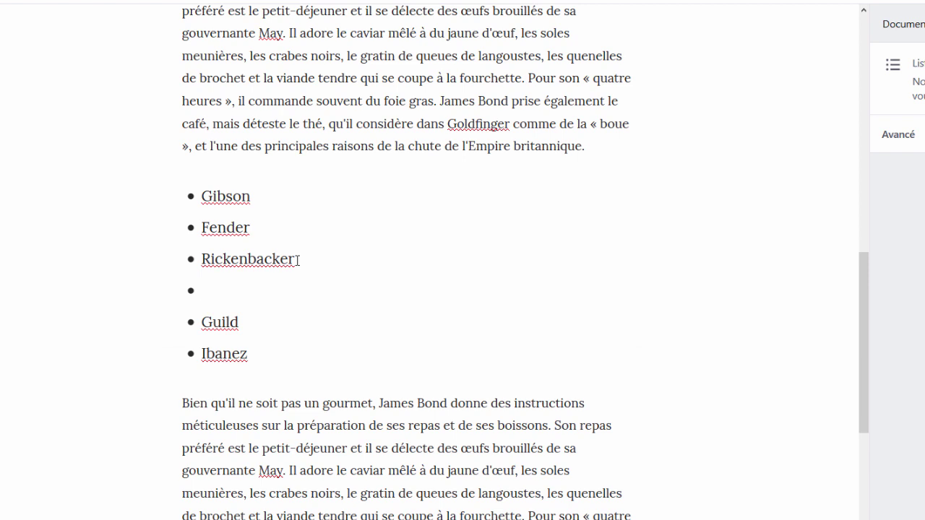
type("toto")
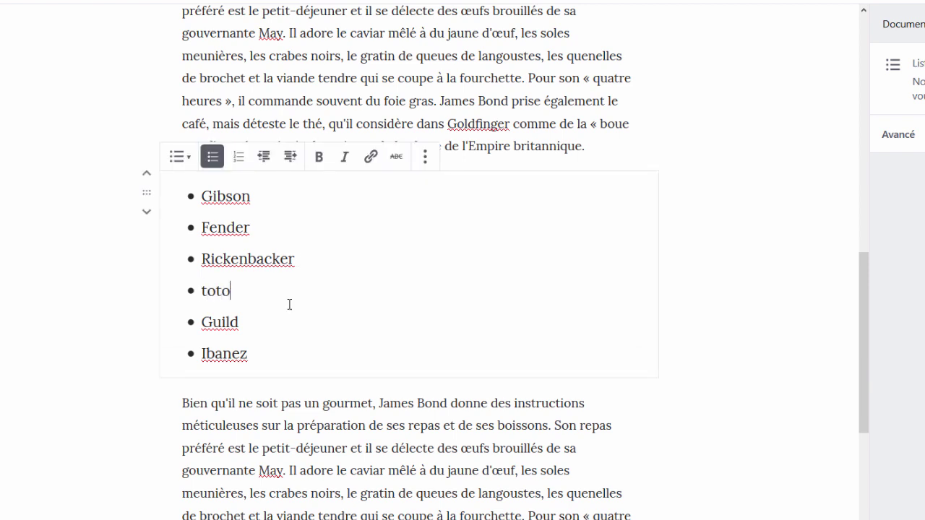
left_click(263, 319)
left_click_drag(205, 290, 248, 287)
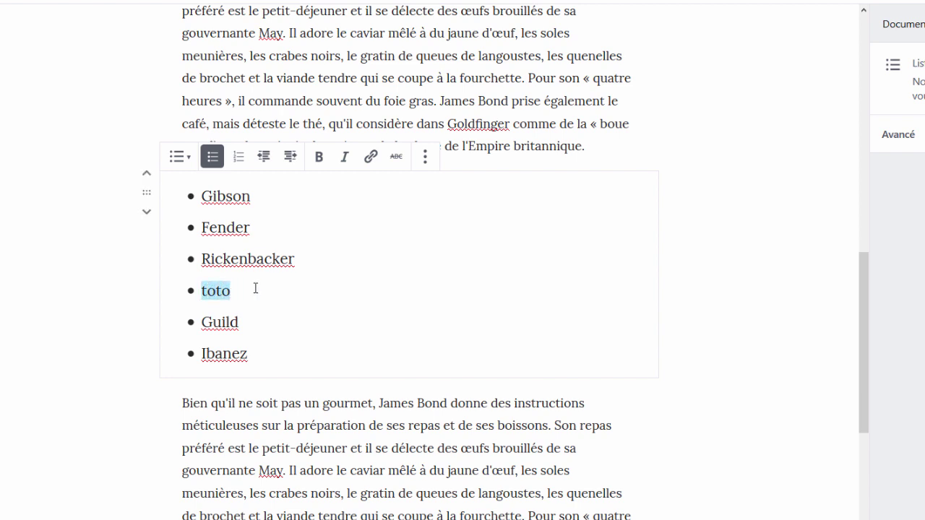
key("BackSpace")
key("BackSpace")
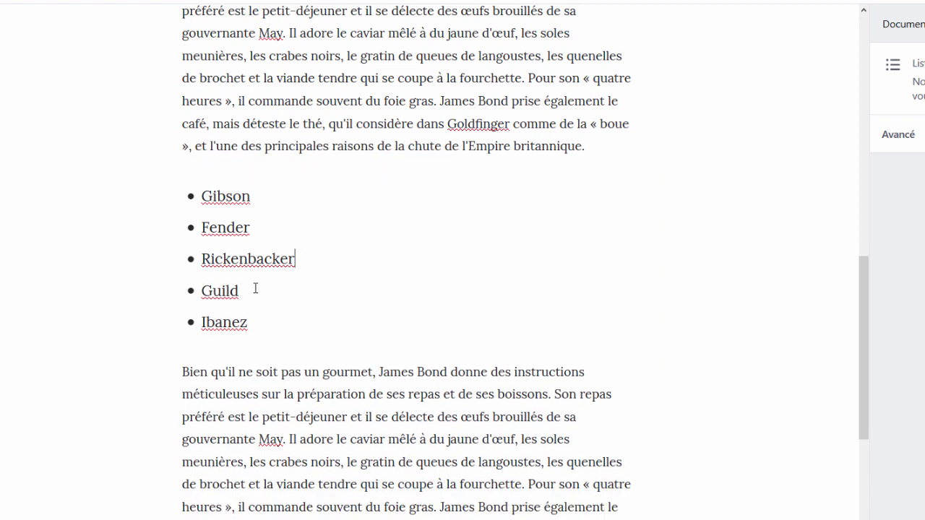
Step: Make the list item Gibson bold and undo the formatting
left_click(311, 238)
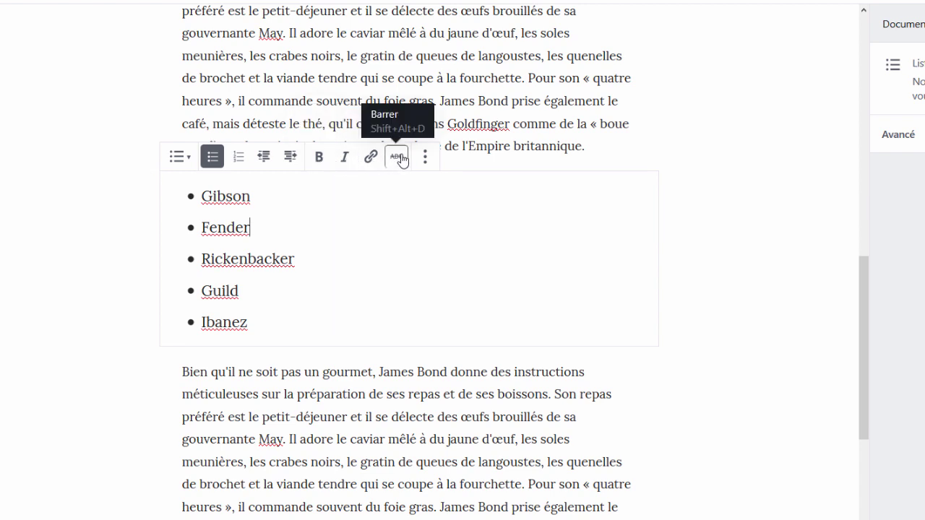
left_click_drag(202, 196, 262, 193)
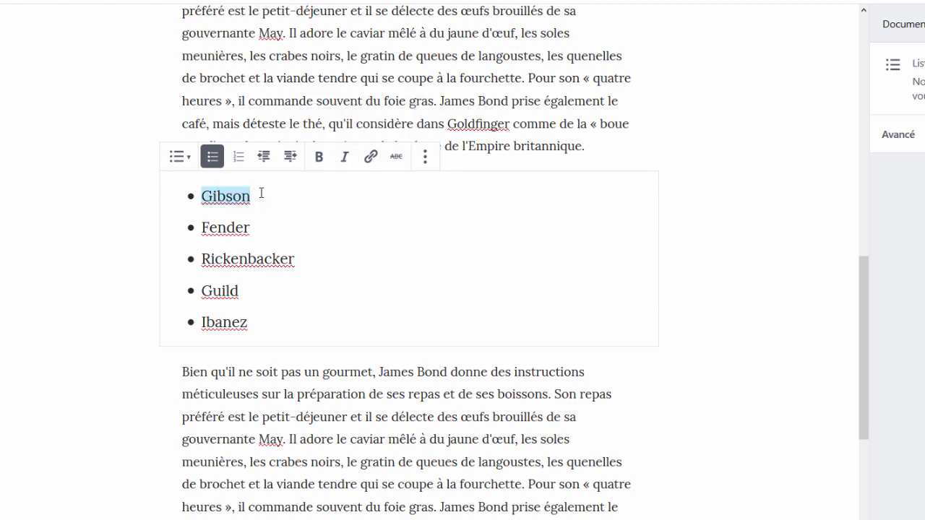
left_click(318, 159)
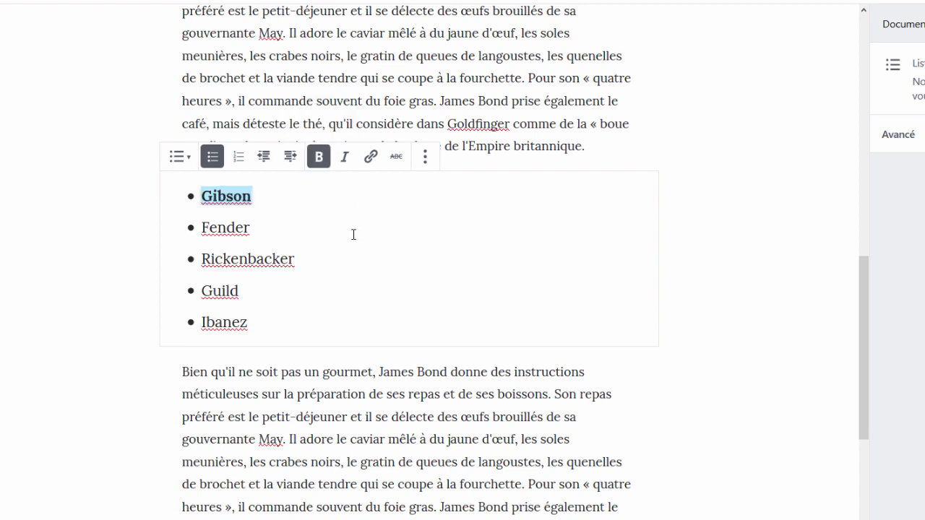
left_click(354, 234)
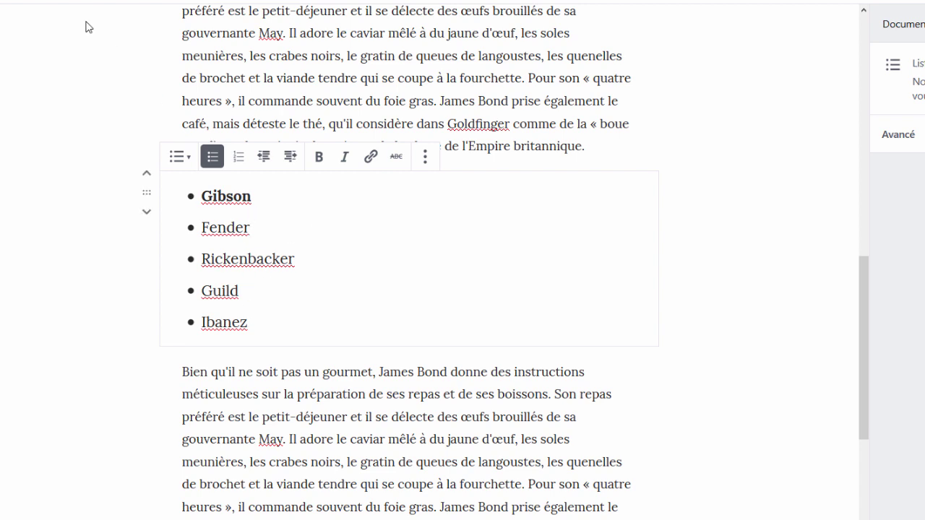
key("ctrl+z")
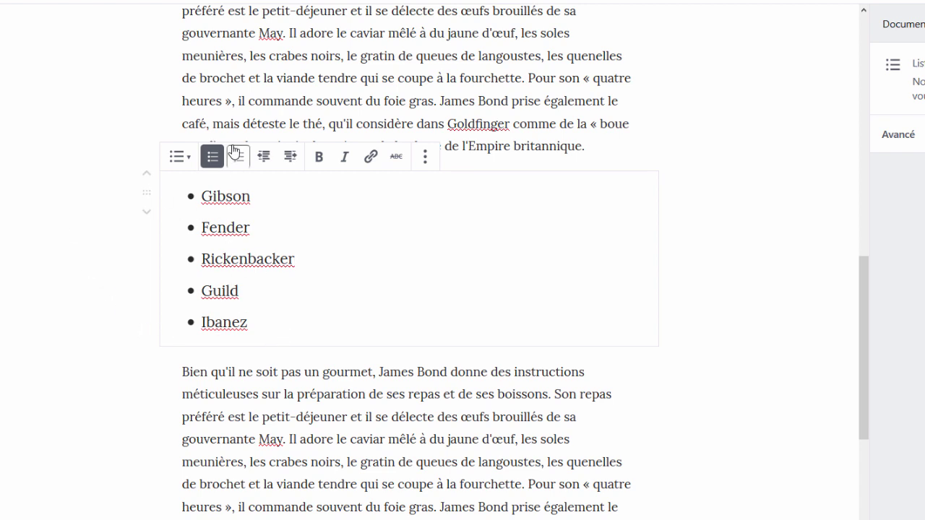
Step: Convert the bulleted list to a numbered list and add Yamaha as a new item after Ibanez
left_click(239, 159)
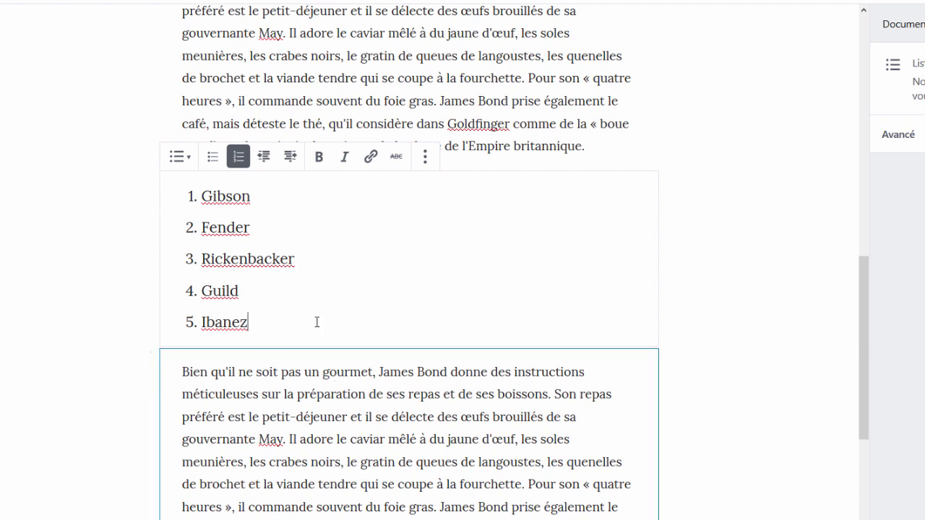
key("Return")
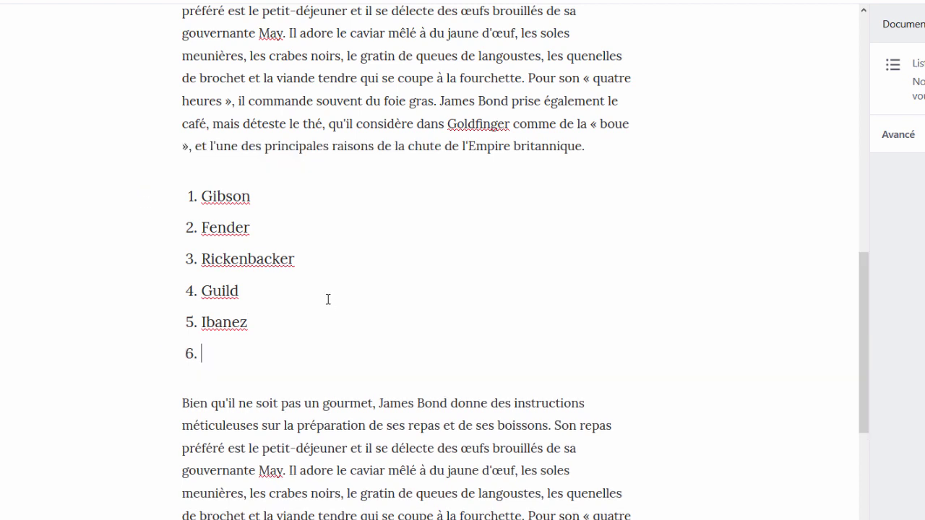
type("Yamaha")
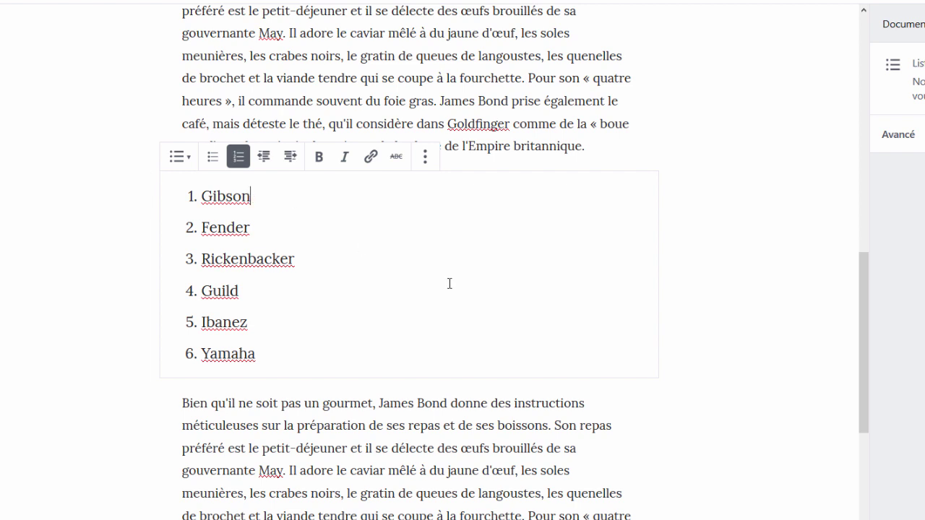
Step: Insert the items Les Paul, SG and Explorer between Gibson and Fender in the numbered list
key("Return")
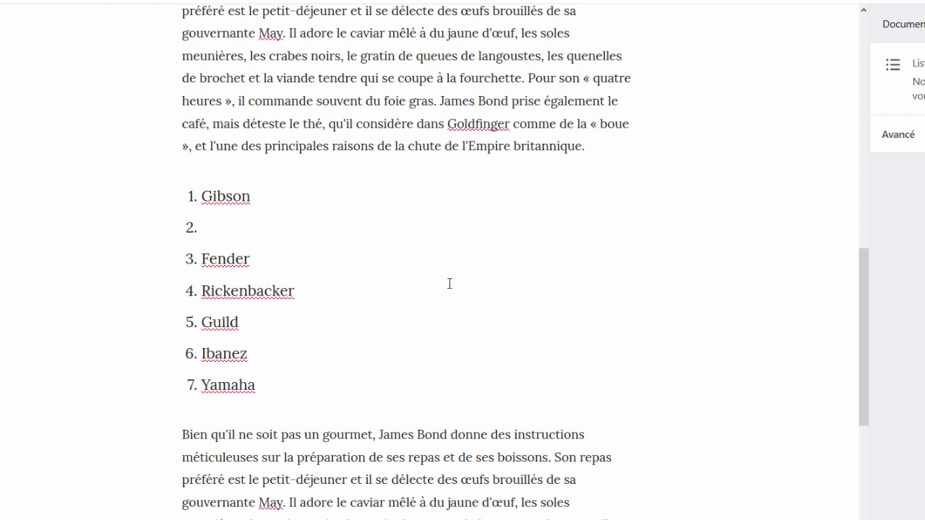
type("Les Paul")
key("Return")
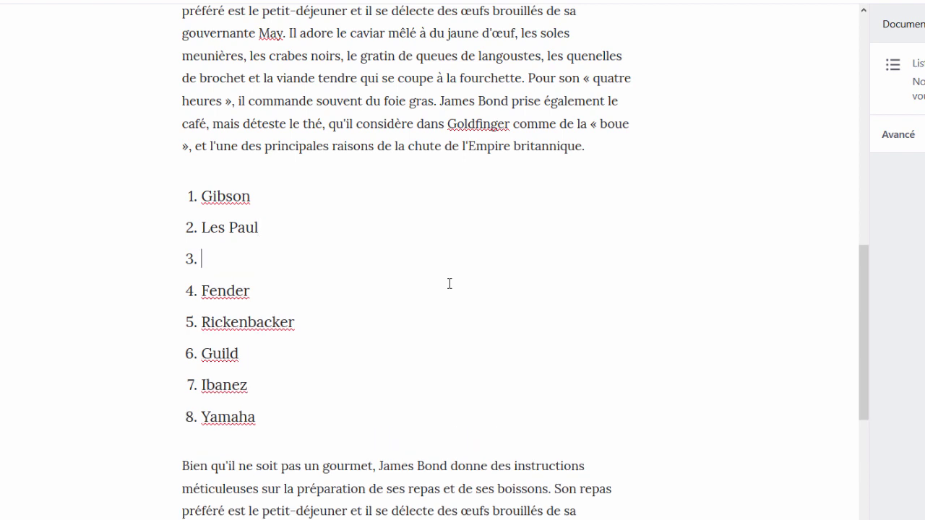
type("SG")
key("Return")
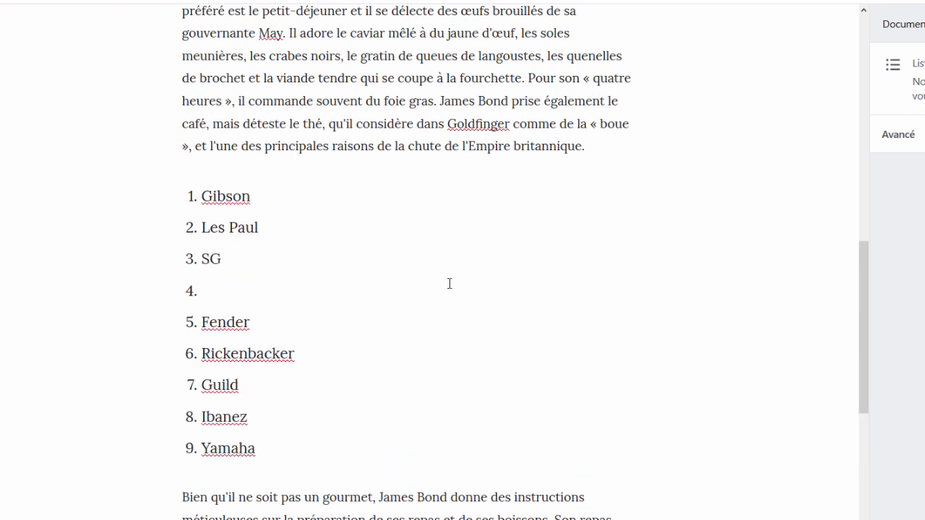
type("Explorer")
Step: Insert the items Stratocaster and Telecaster between Fender and Rickenbacker in the numbered list
key("Return")
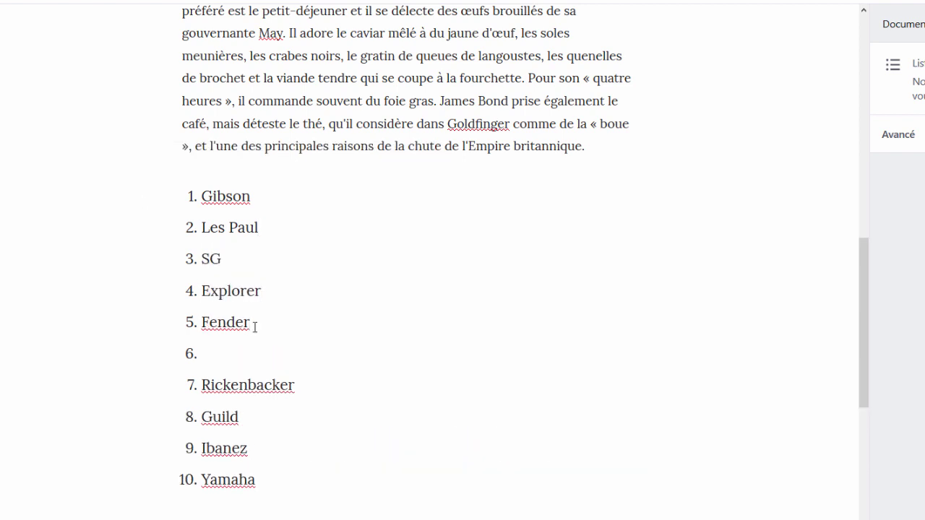
type("Stratocaster")
key("Return")
type("Telecaster")
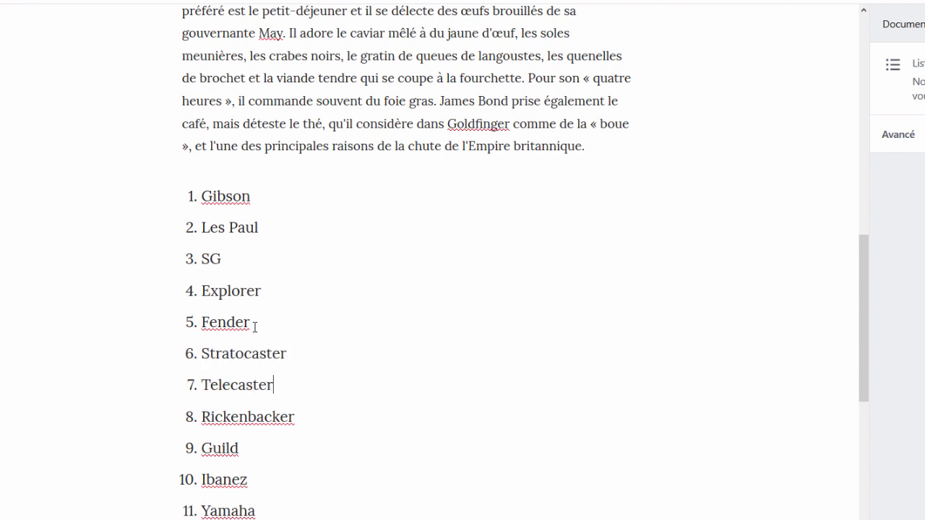
Step: Insert the items 4001, 4002 and 4005 between Rickenbacker and Guild in the numbered list
left_click(300, 420)
key("Return")
type("4001")
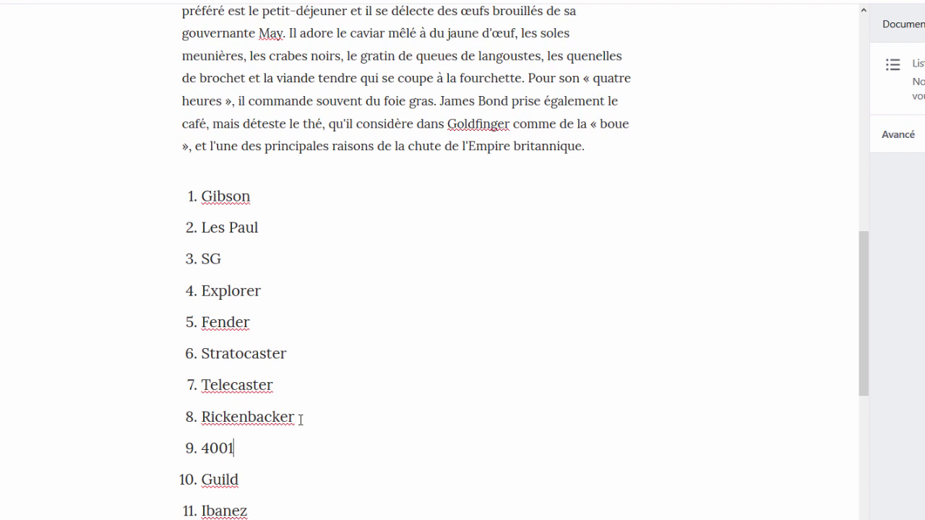
key("Return")
type("4002")
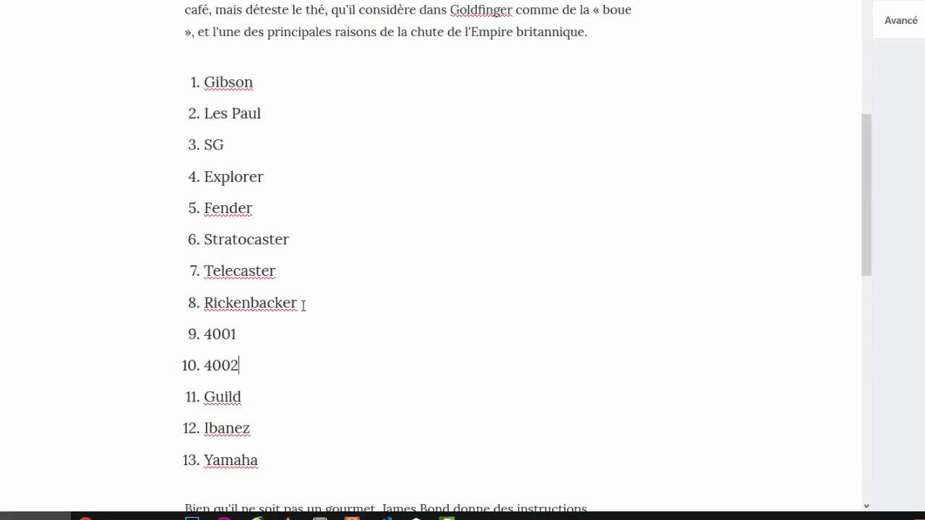
key("Return")
type("4")
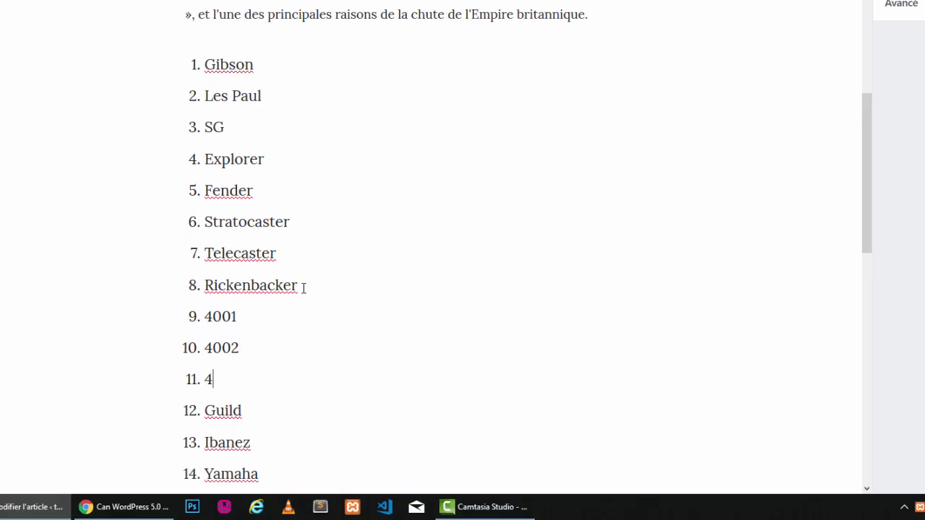
type("005")
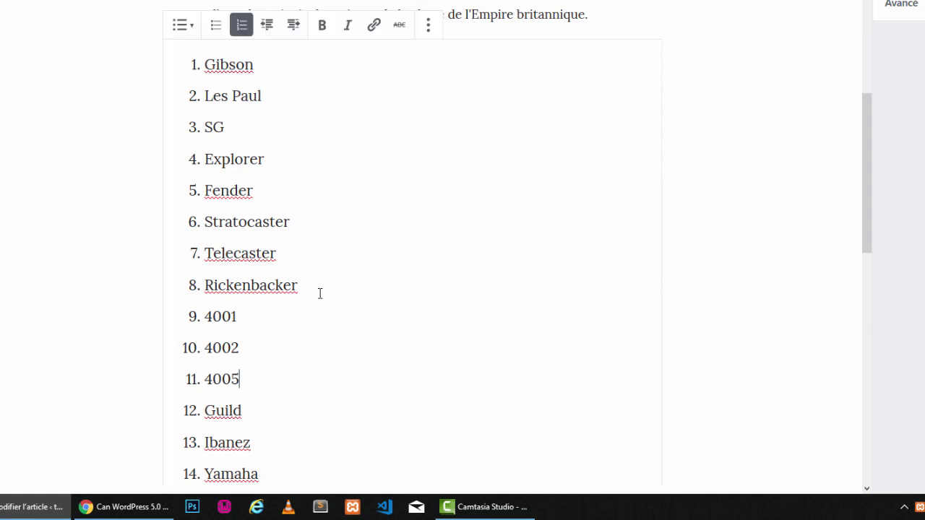
scroll(321, 231, "down", 2)
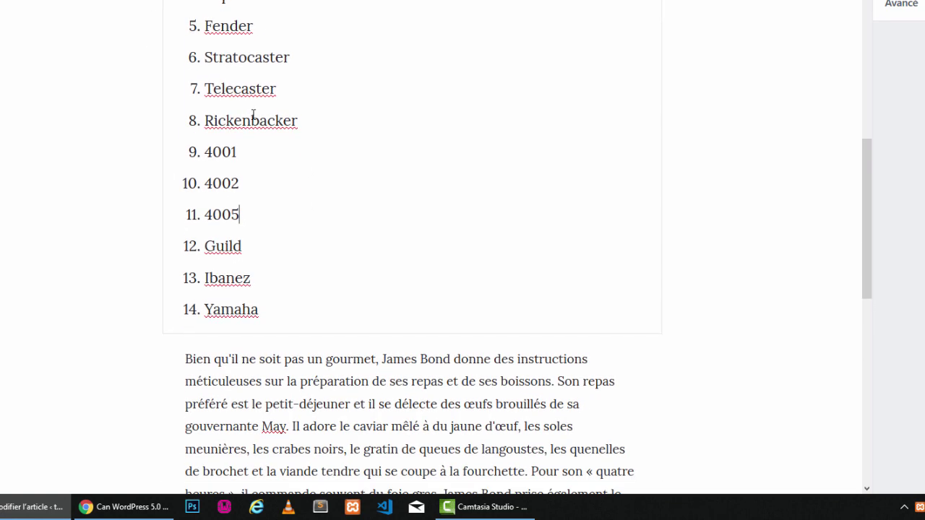
Step: Indent the items Les Paul, SG and Explorer as a sublist under Gibson in the numbered list
scroll(305, 171, "up", 2)
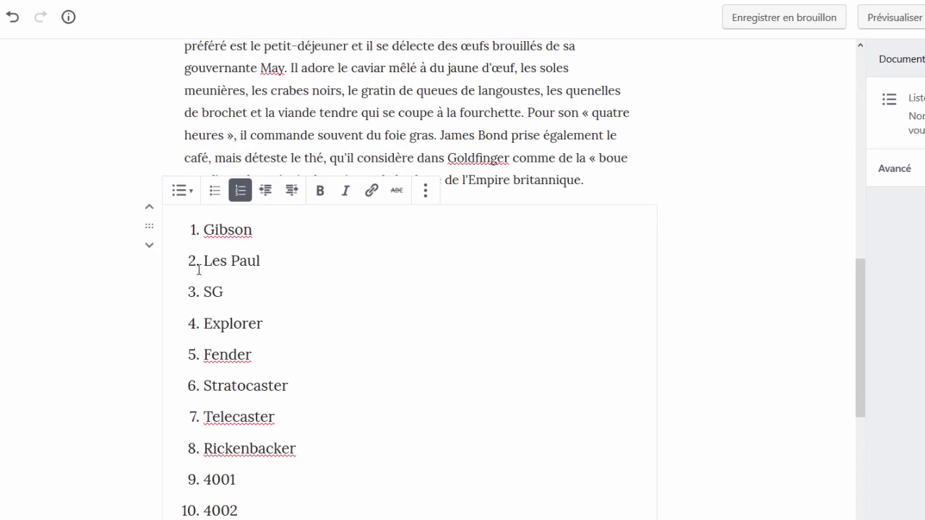
left_click_drag(271, 325, 205, 260)
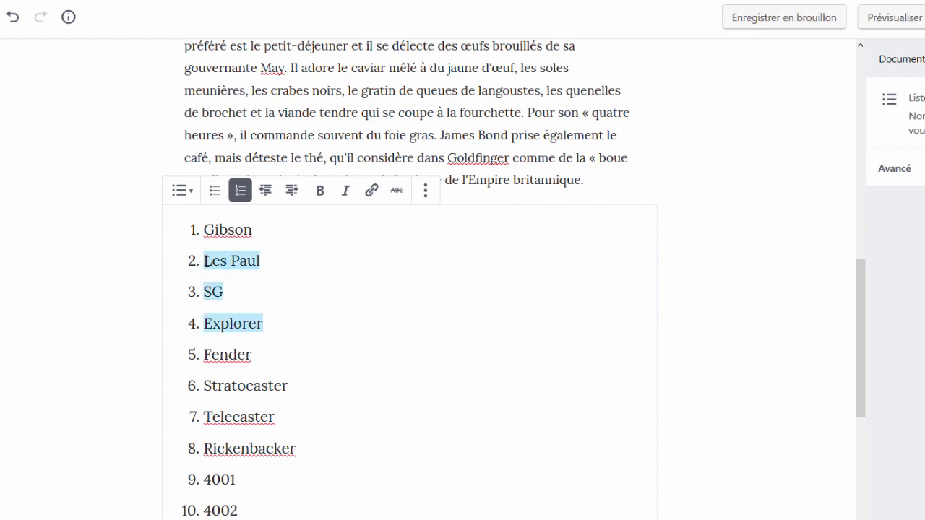
left_click(291, 192)
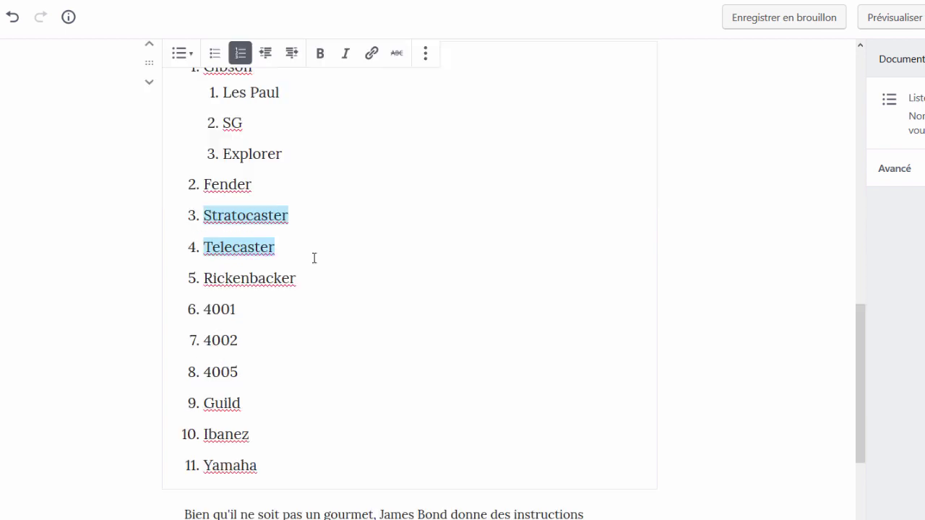
Step: Indent the items Stratocaster and Telecaster as a sublist under Fender
left_click(314, 258)
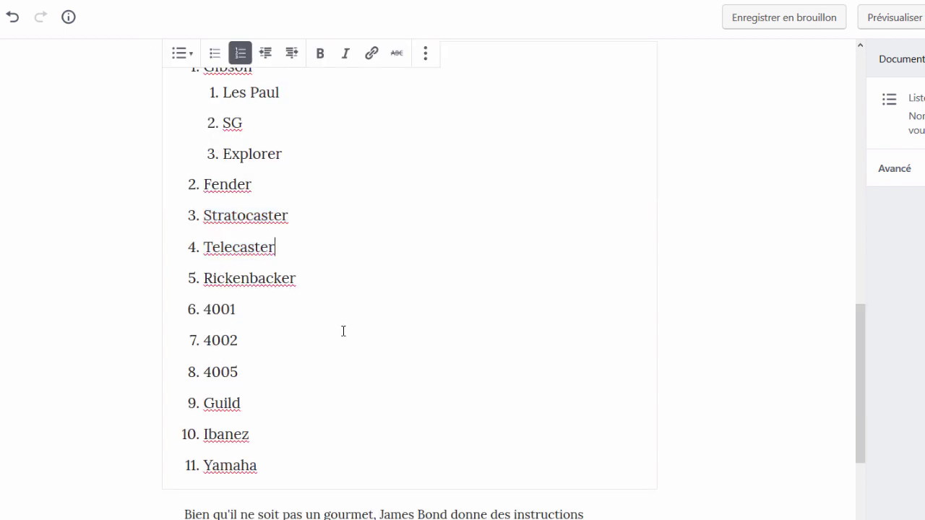
left_click(204, 215, "shift")
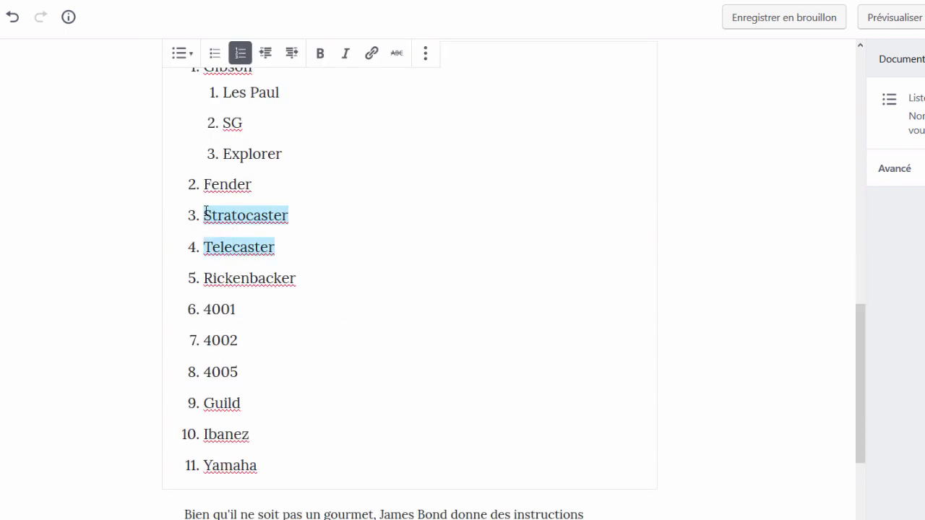
left_click(290, 57)
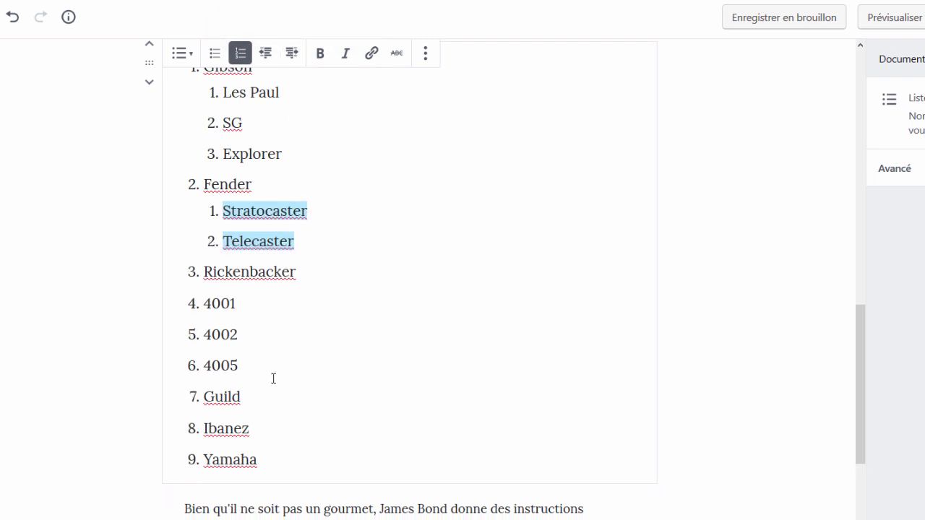
Step: Indent the items 4001, 4002 and 4005 as a sublist under Rickenbacker and deselect the list block
left_click_drag(260, 373, 204, 301)
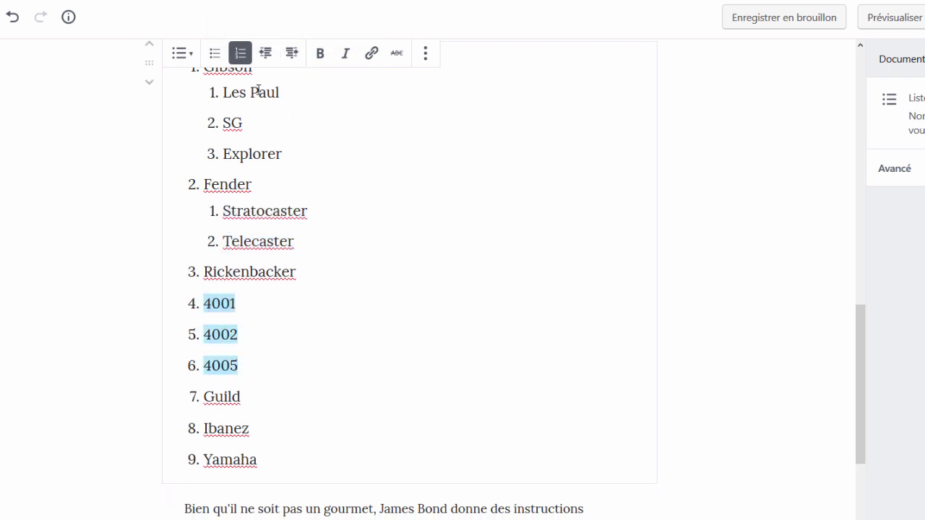
left_click(292, 56)
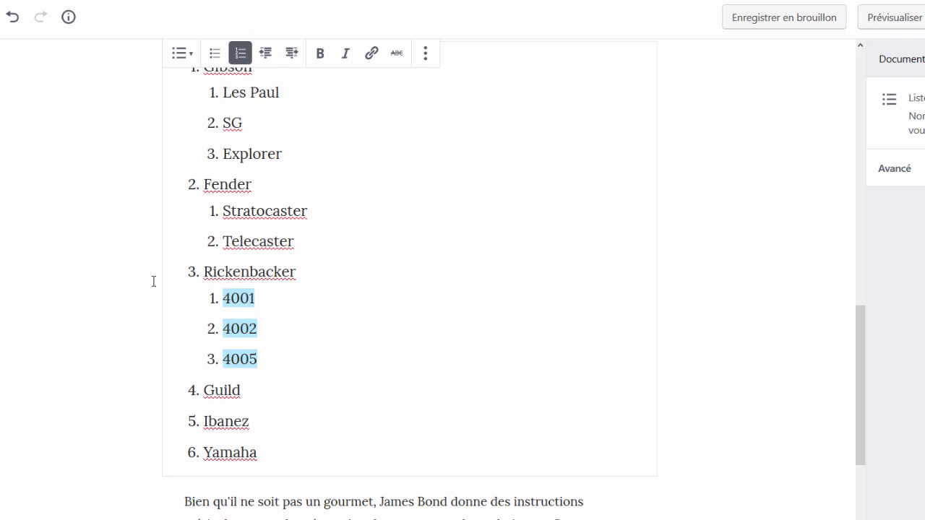
left_click(79, 259)
scroll(69, 244, "up", 2)
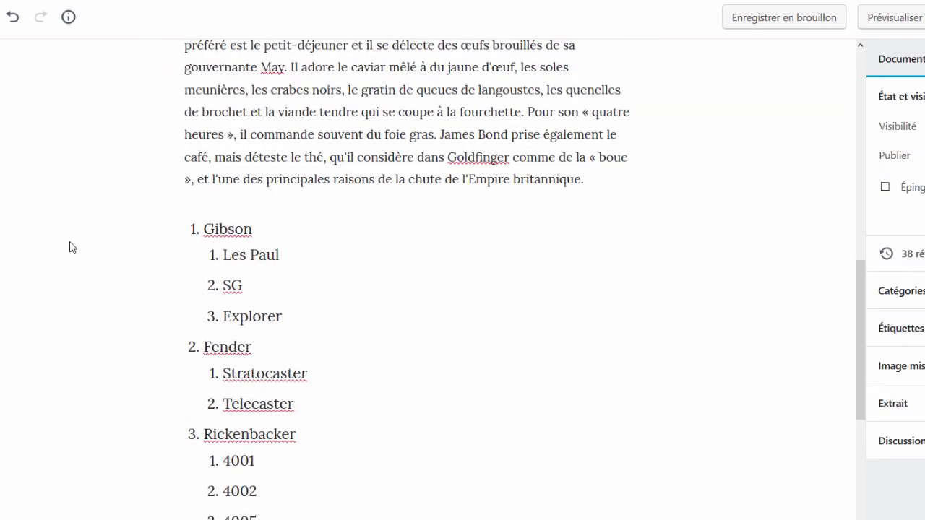
Step: Convert the nested model lists under Gibson, Fender and Rickenbacker to bulleted lists, keeping the brands numbered
scroll(68, 246, "down", 1)
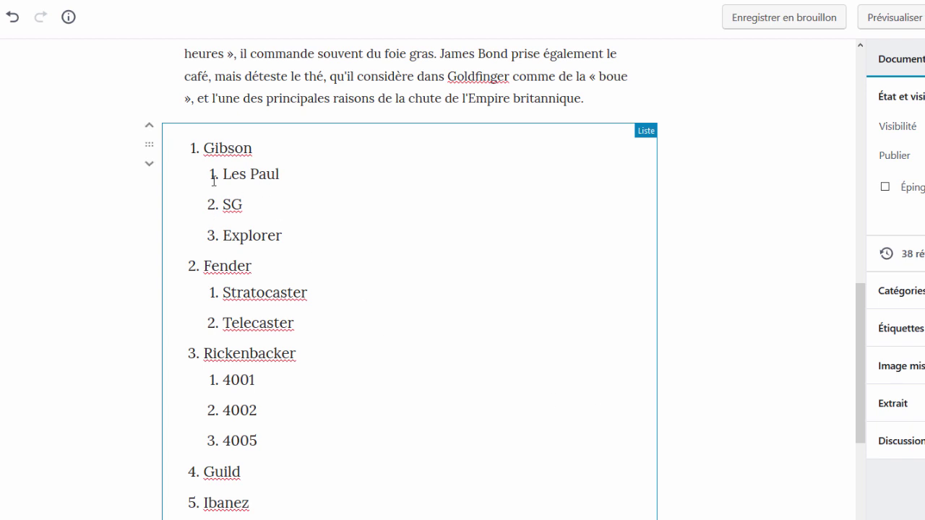
left_click(258, 174)
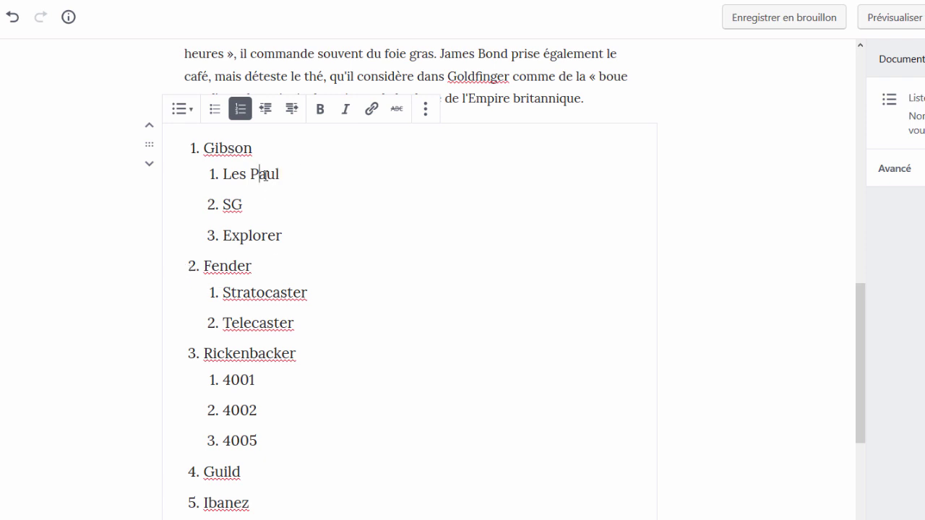
left_click(215, 113)
left_click(243, 292)
left_click(215, 109)
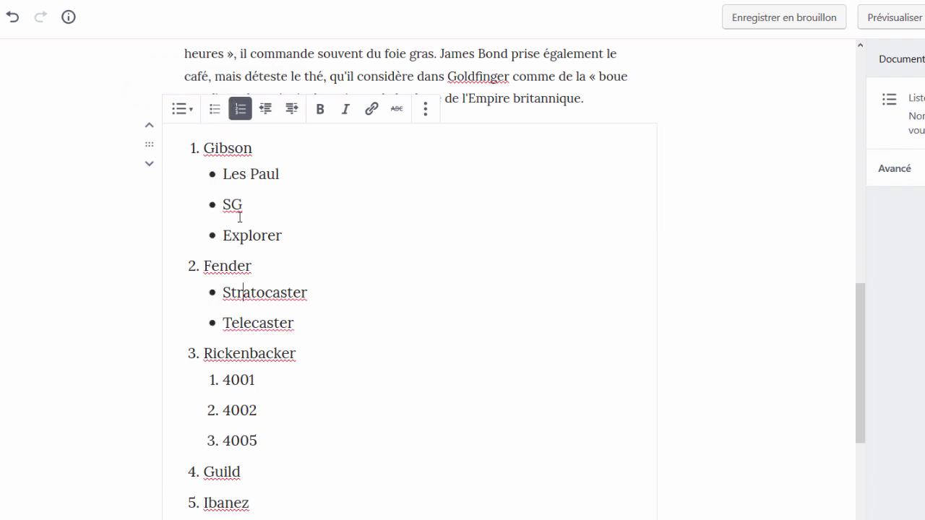
left_click(231, 410)
left_click(215, 109)
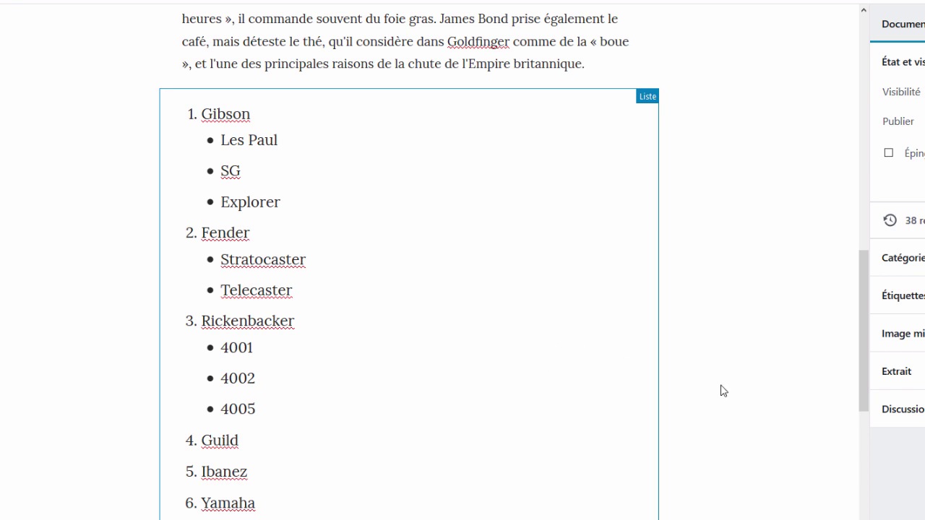
Step: Outdent Telecaster to the brand level of the list and indent it back under Fender
left_click(251, 289)
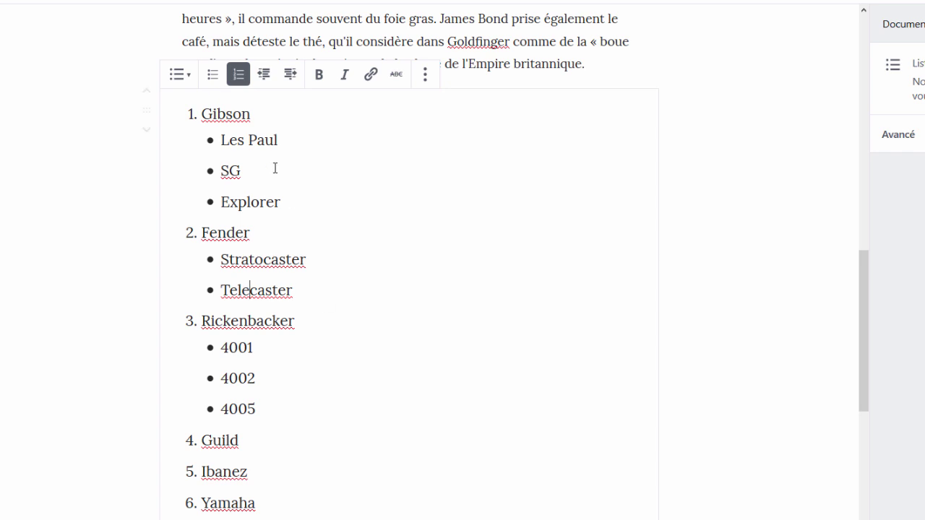
left_click(265, 80)
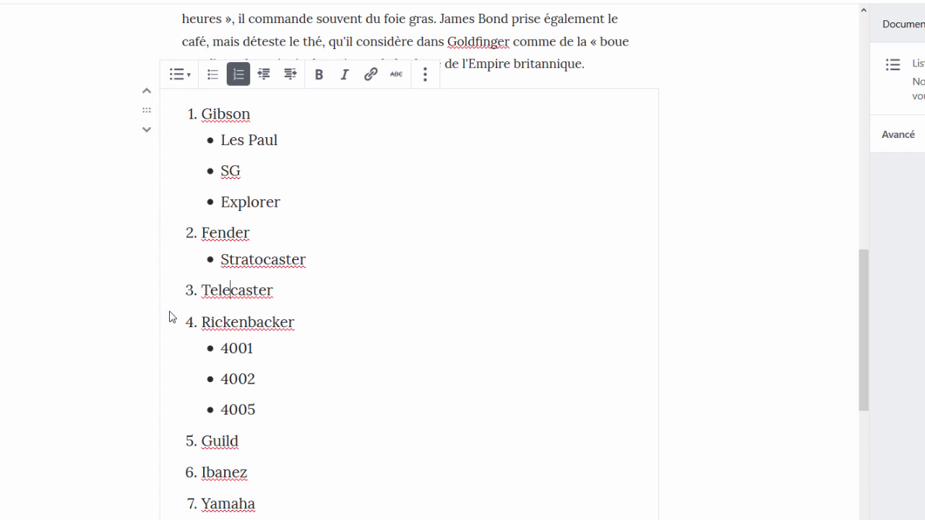
key("Tab")
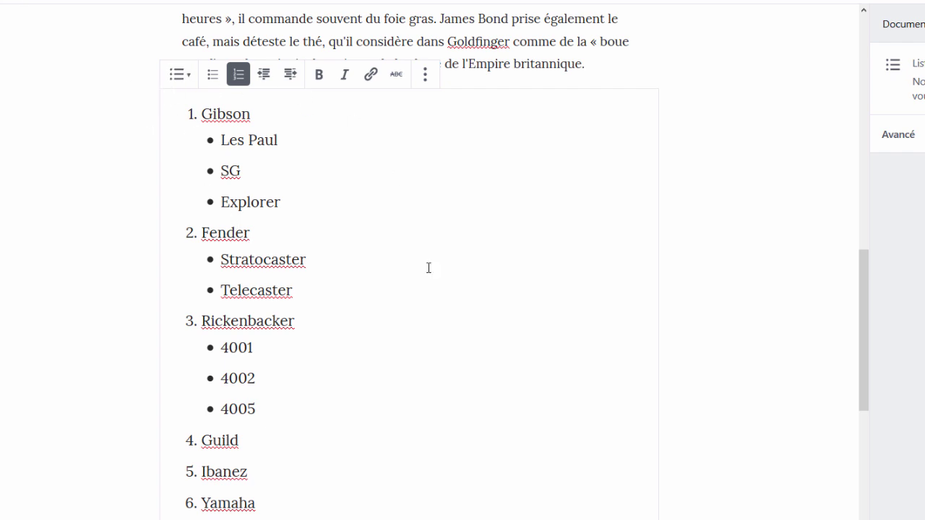
Step: Transform the whole guitar list block into paragraphs and place the cursor in the Gibson block
left_click(177, 77)
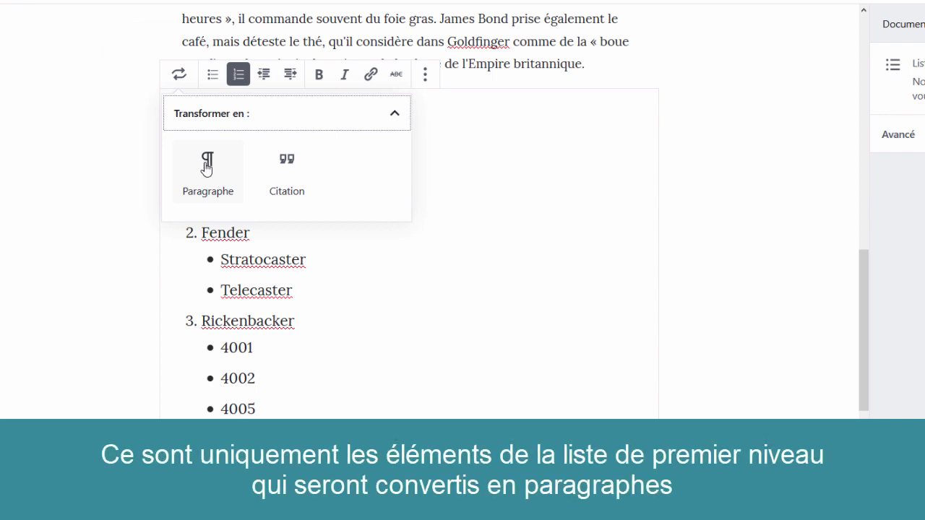
left_click(206, 167)
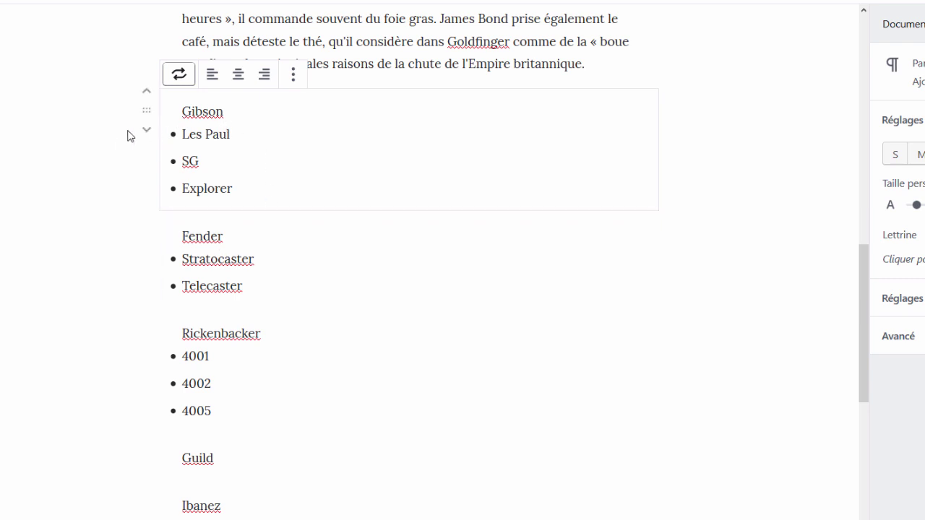
left_click(300, 137)
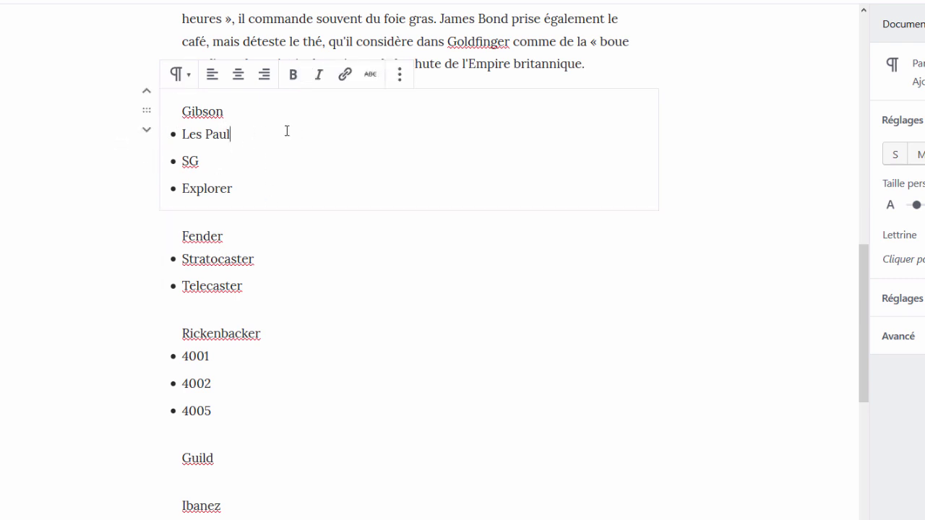
Step: Examine the block types that the Gibson paragraph can be transformed into, without choosing one
left_click(180, 76)
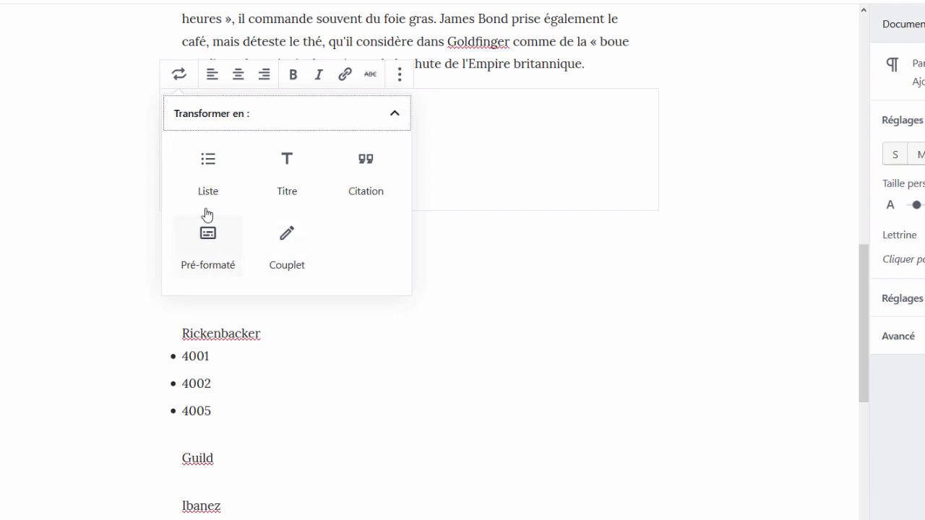
left_click(475, 151)
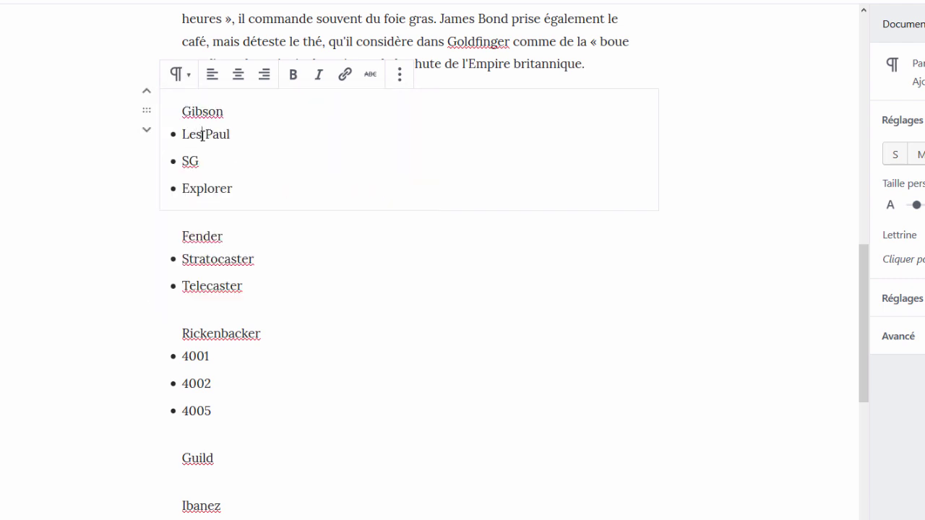
left_click(202, 134)
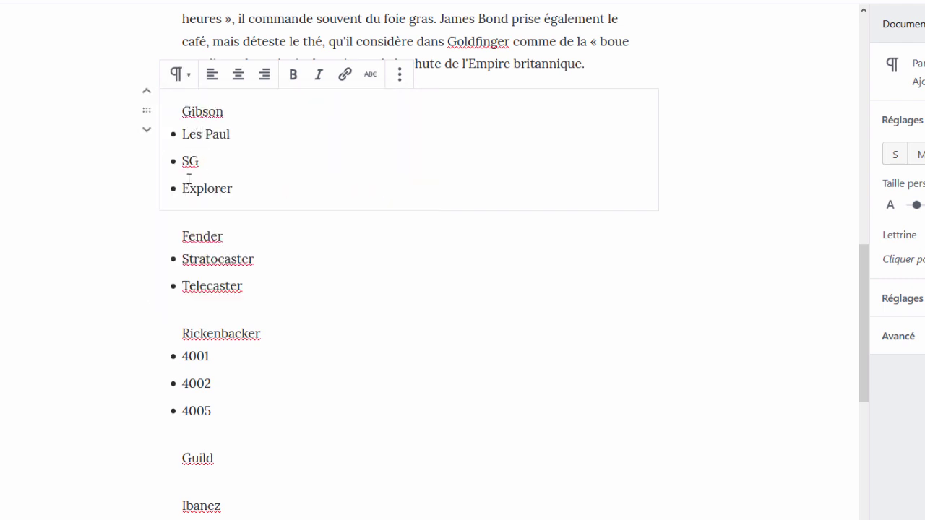
left_click(180, 75)
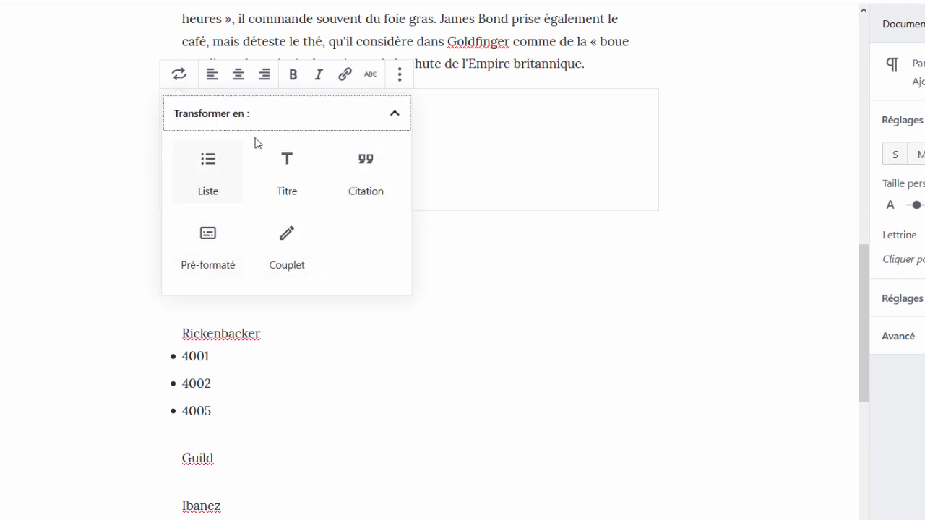
left_click(50, 175)
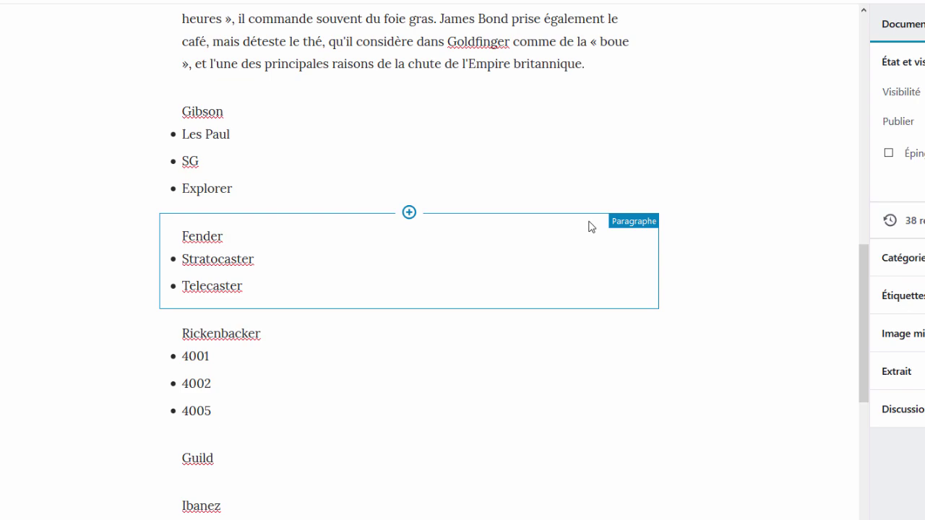
Step: Undo the transformation of the guitar list into paragraphs
mouse_move(138, 86)
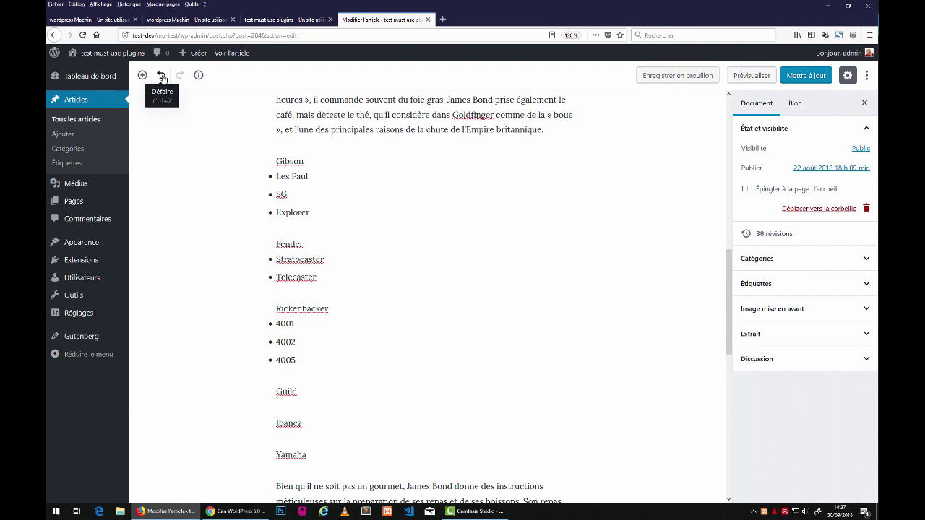
left_click(162, 77)
left_click(163, 76)
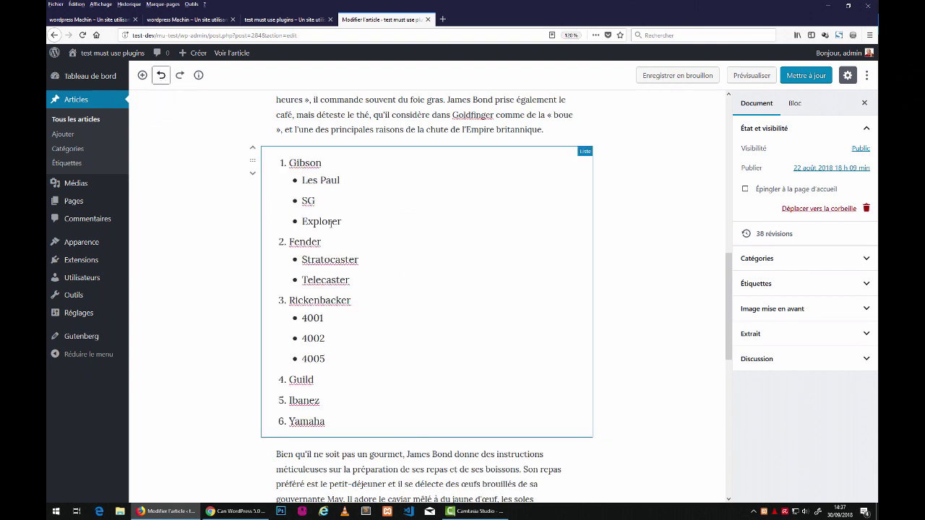
Step: Update the published article and dismiss the notification
left_click(808, 76)
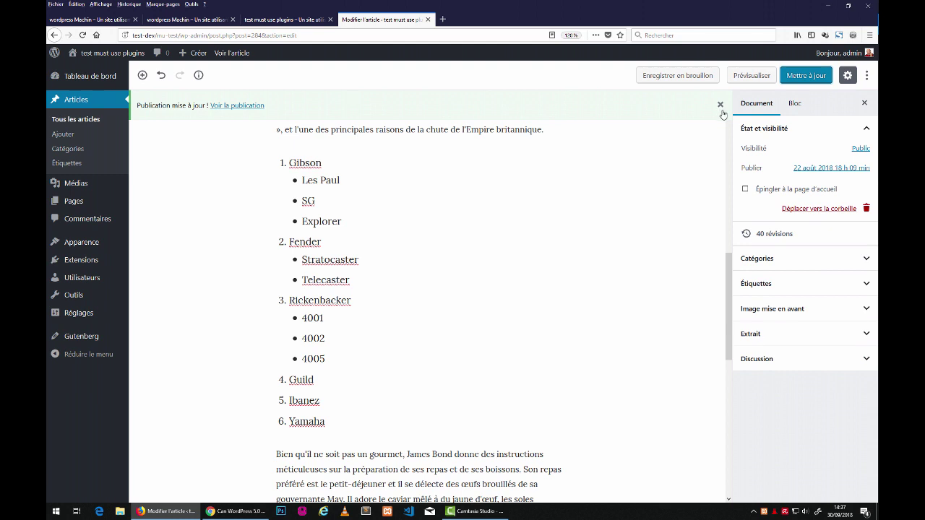
left_click(720, 104)
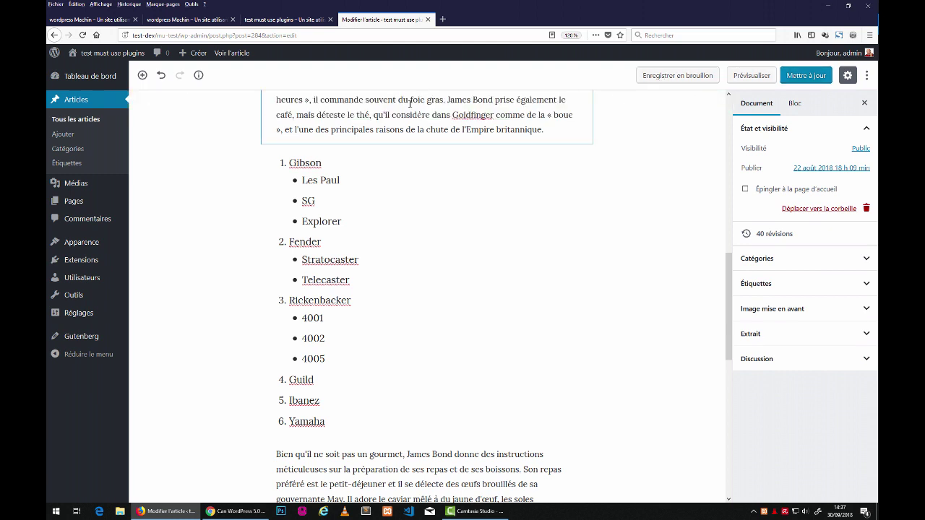
Step: Preview the article and examine how the nested guitar list is displayed on the site
scroll(408, 104, "up", 3)
left_click(752, 77)
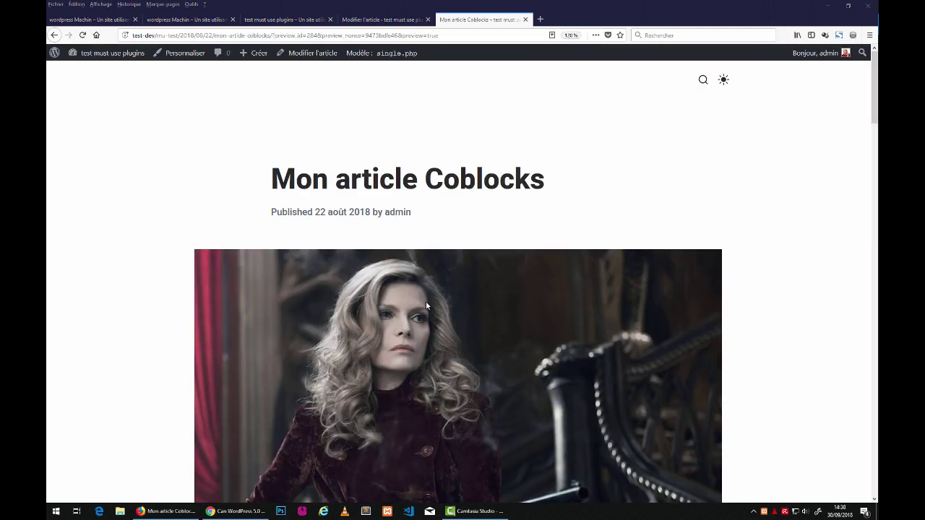
scroll(408, 318, "down", 8)
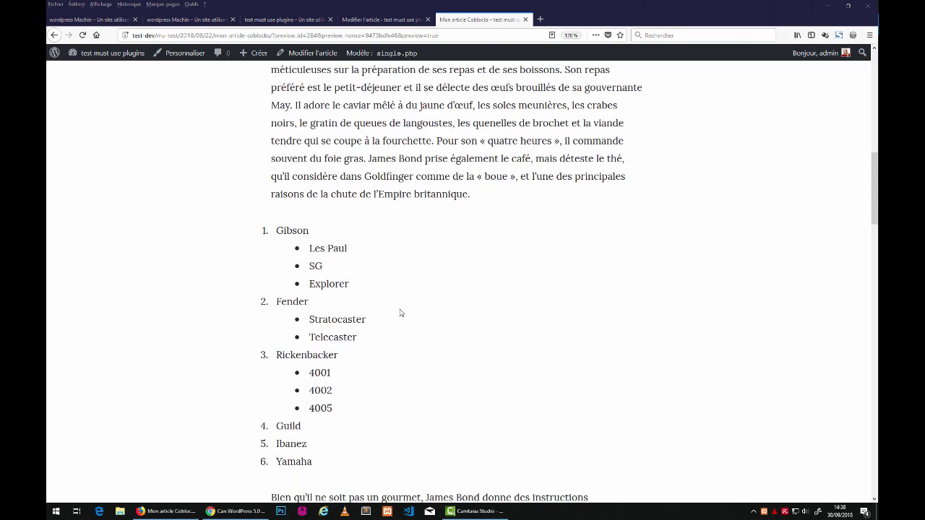
scroll(303, 270, "down", 3)
scroll(304, 272, "up", 2)
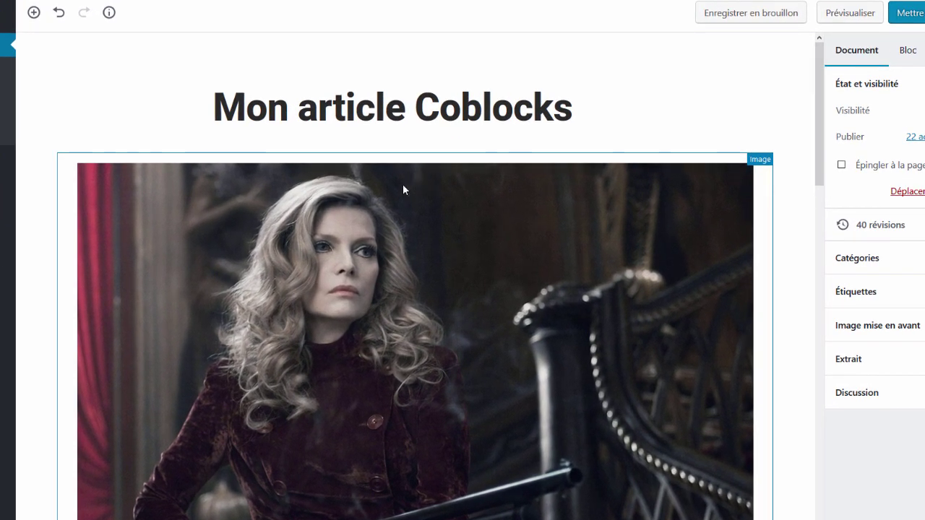
Step: Insert a cover image block (Image de couverture) between the article title and the existing portrait image
left_click(427, 192)
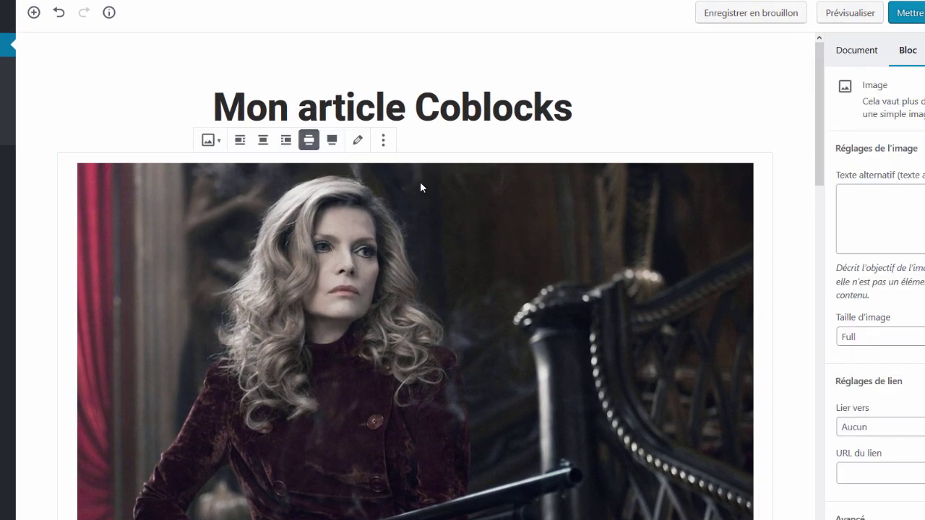
left_click(768, 69)
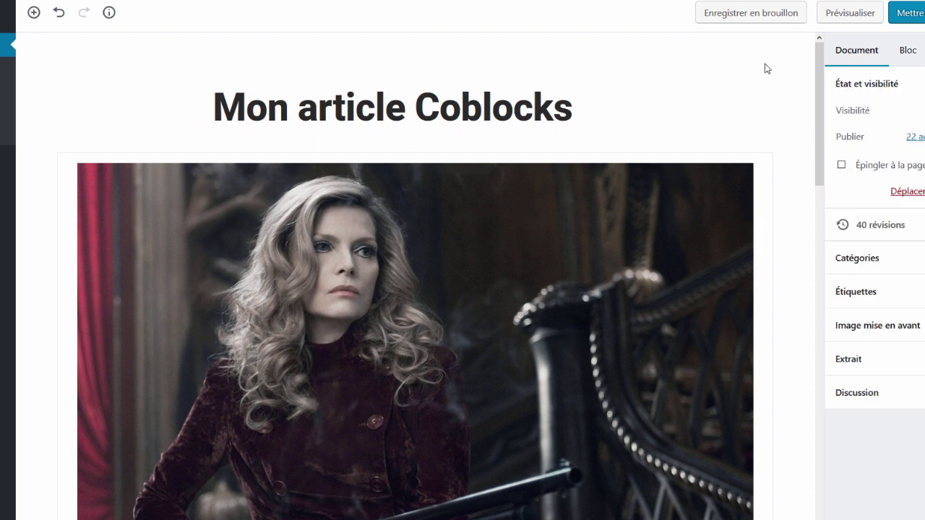
left_click(415, 152)
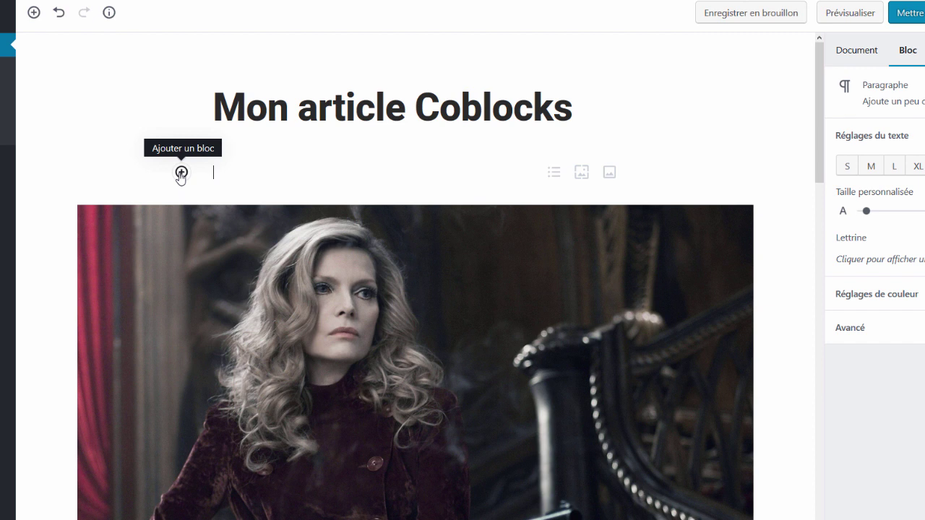
left_click(181, 172)
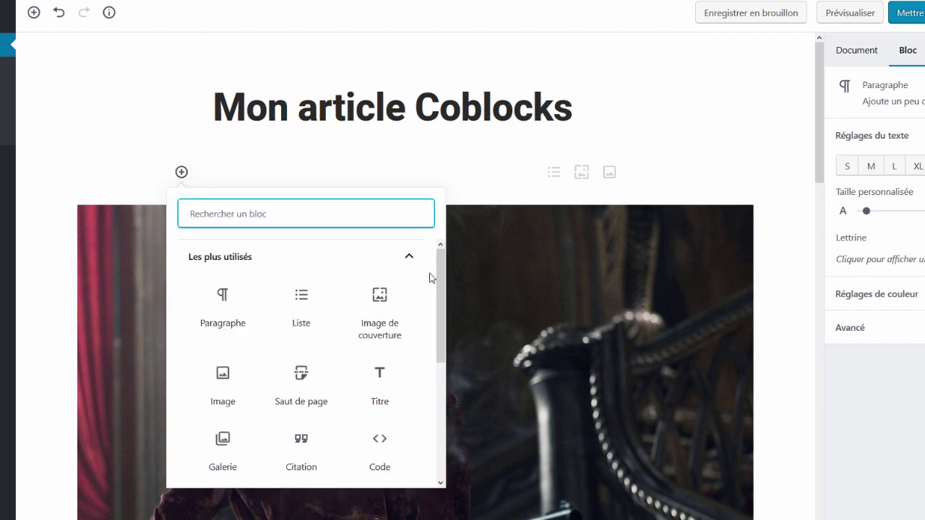
left_click_drag(442, 300, 463, 393)
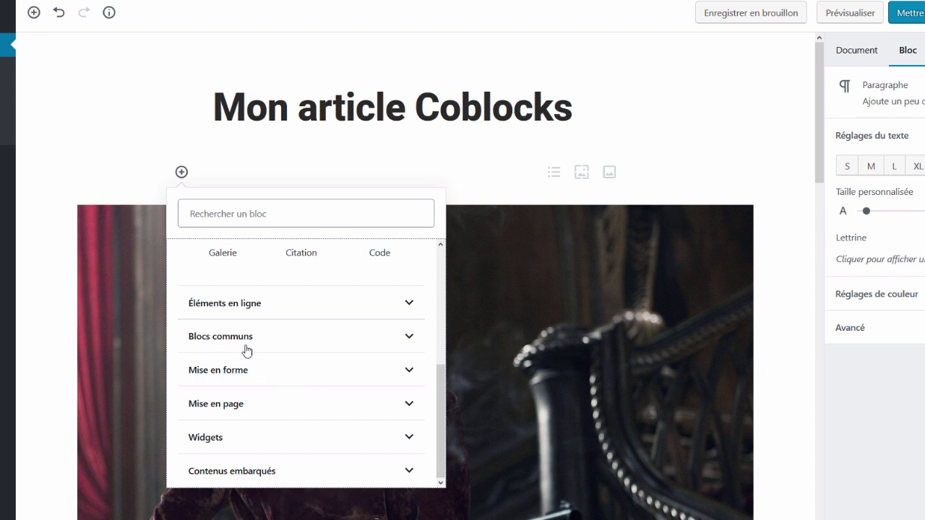
left_click(409, 339)
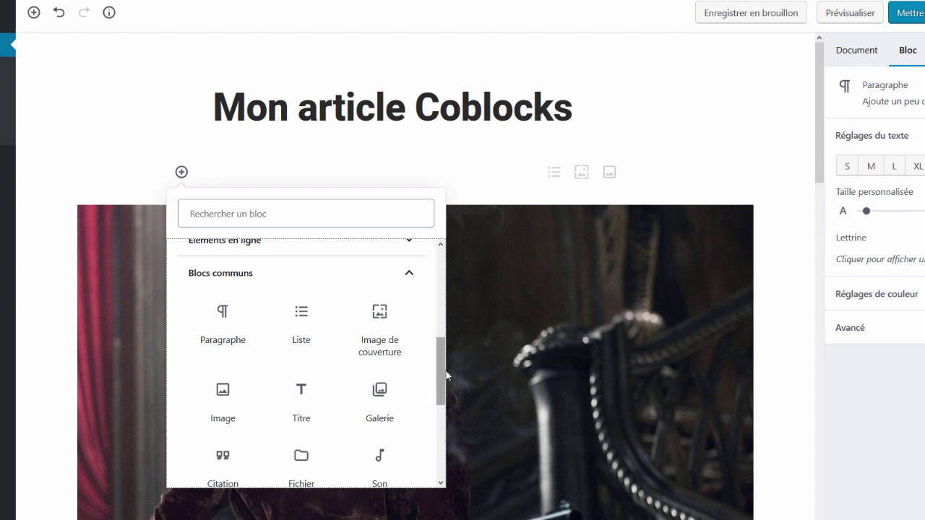
left_click_drag(439, 374, 455, 272)
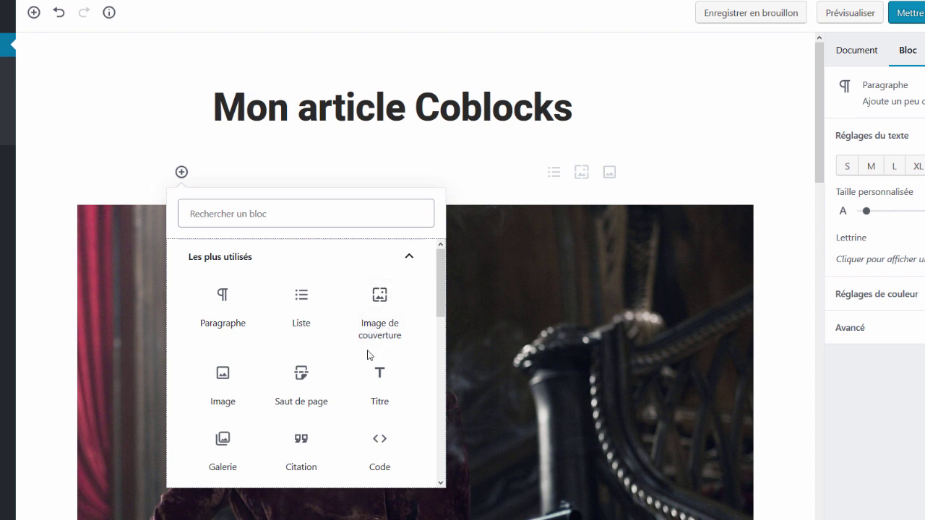
left_click(380, 304)
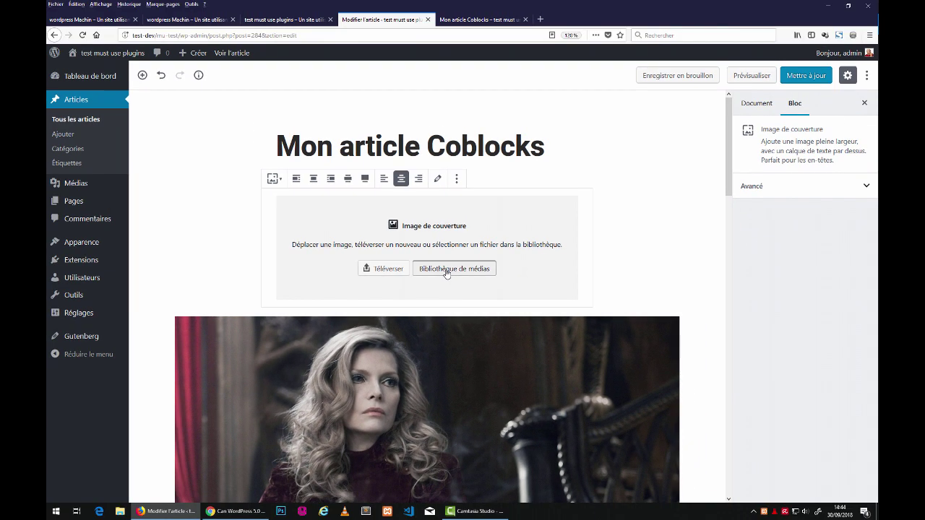
Step: Fill the cover image block with baby-wide.jpg from the media library
left_click(447, 269)
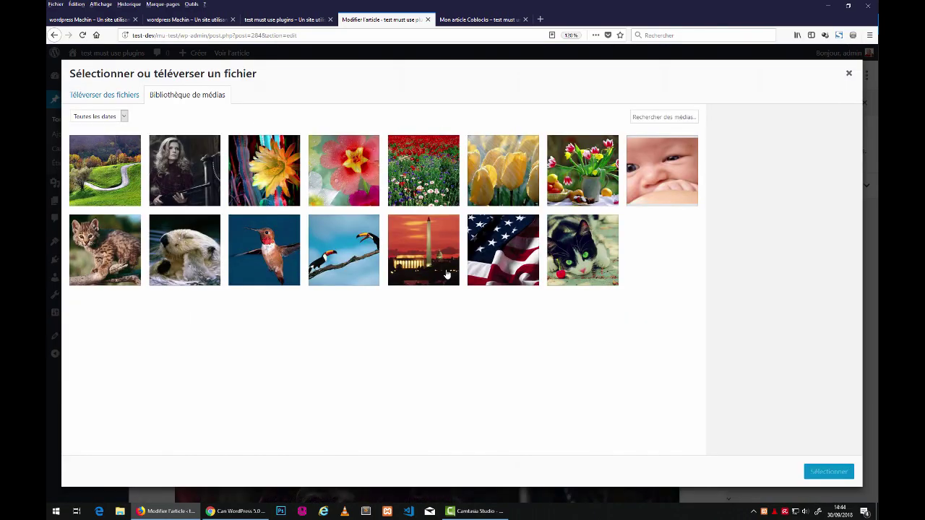
left_click(662, 177)
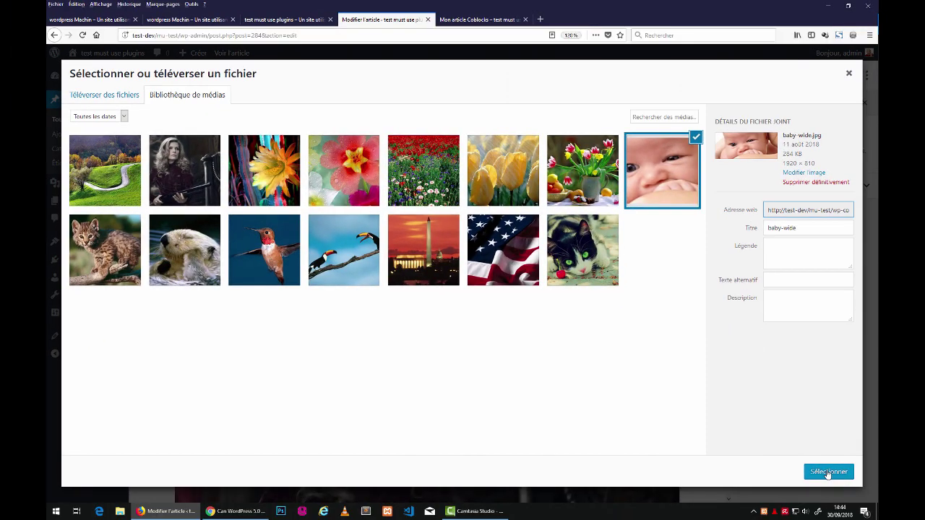
left_click(828, 472)
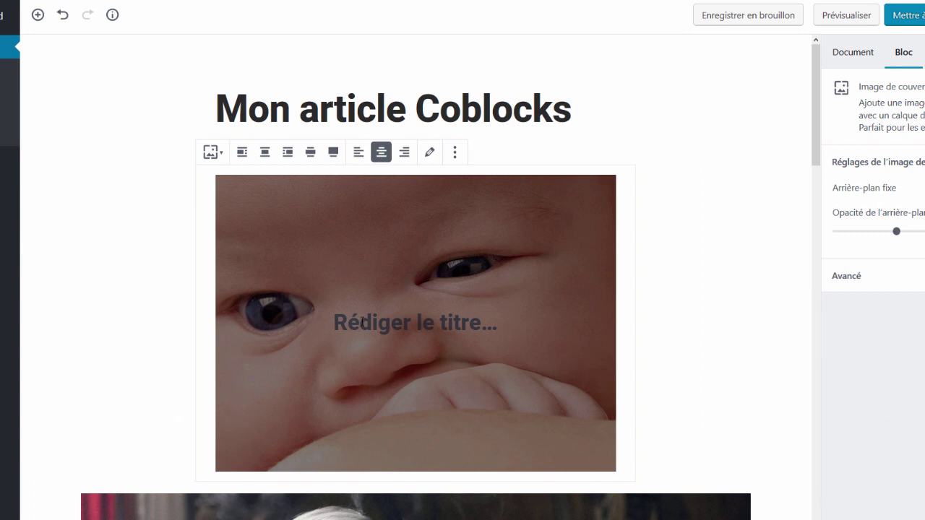
Step: Write the title "Bébé est pensif" over the cover image and deselect the block
left_click(383, 358)
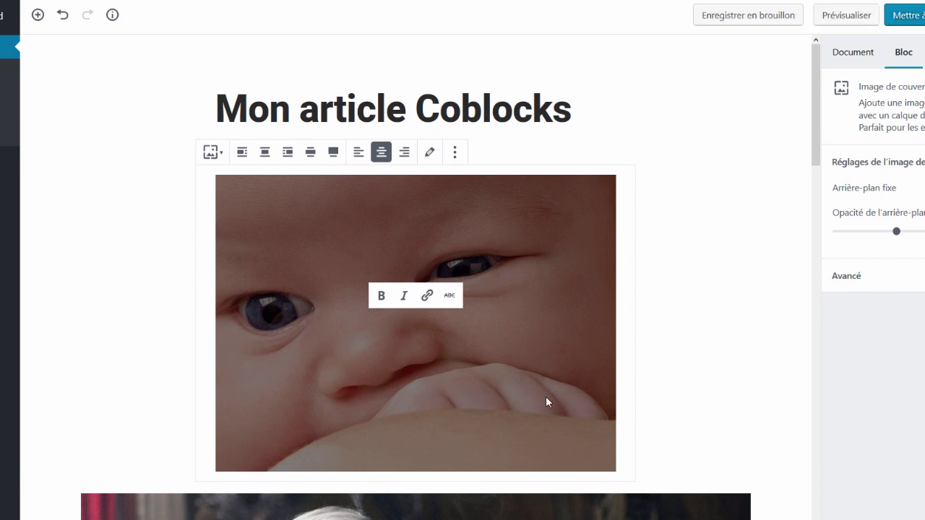
left_click_drag(546, 396, 418, 340)
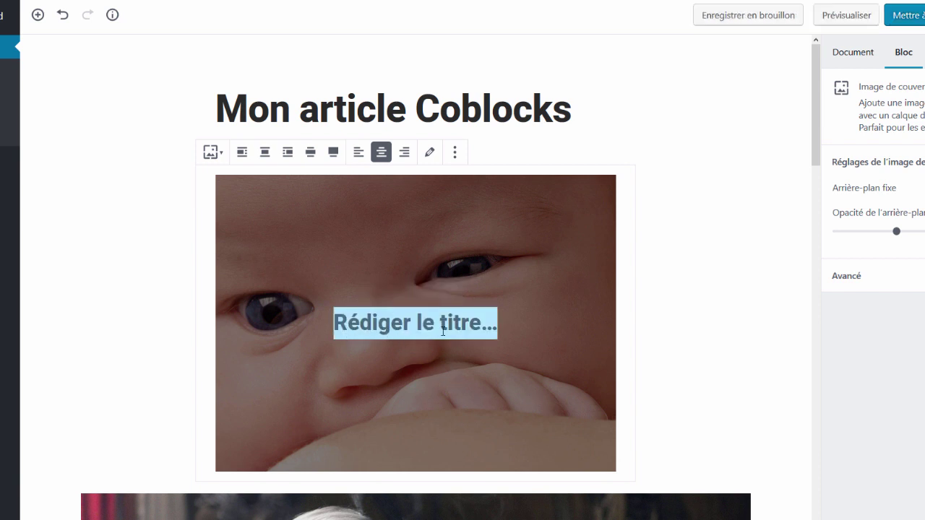
left_click(410, 327)
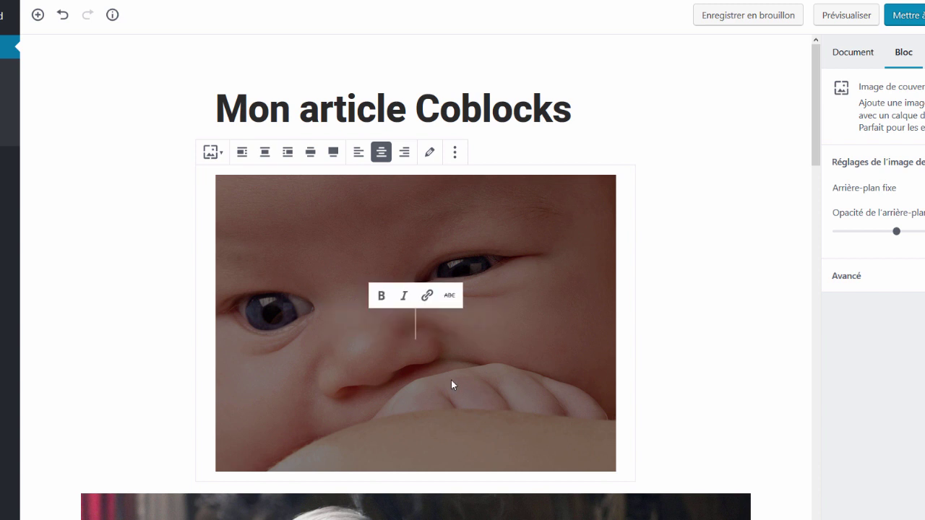
type("B")
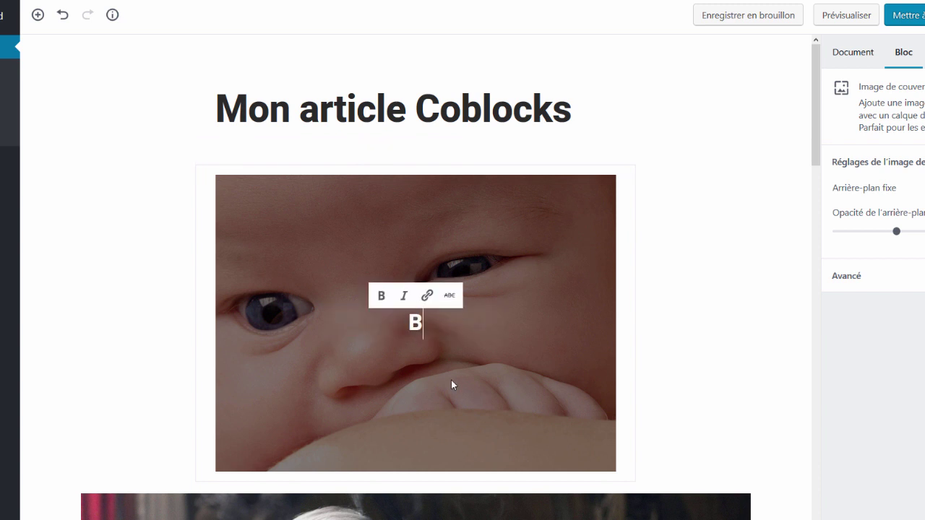
type("ébé est pe")
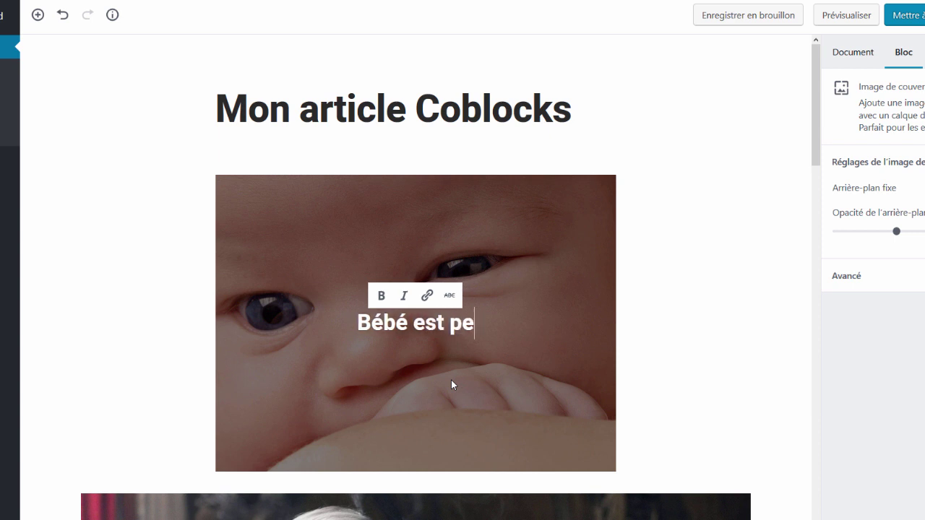
type("nsif")
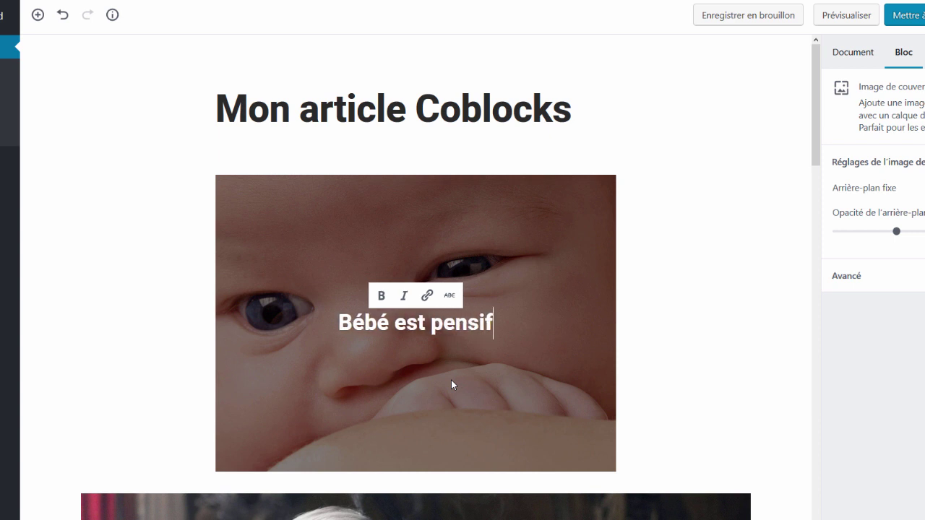
left_click(729, 269)
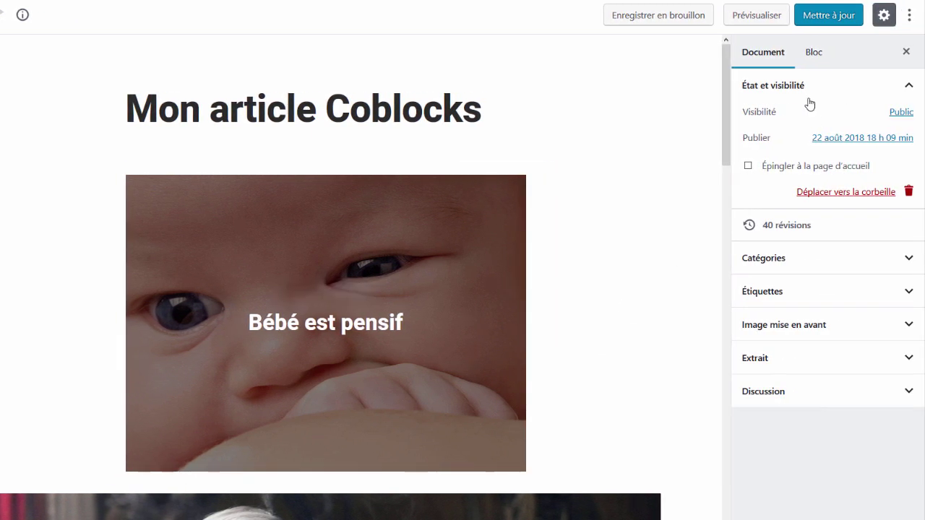
Step: Examine the cover image's block settings, including its advanced options
left_click(814, 56)
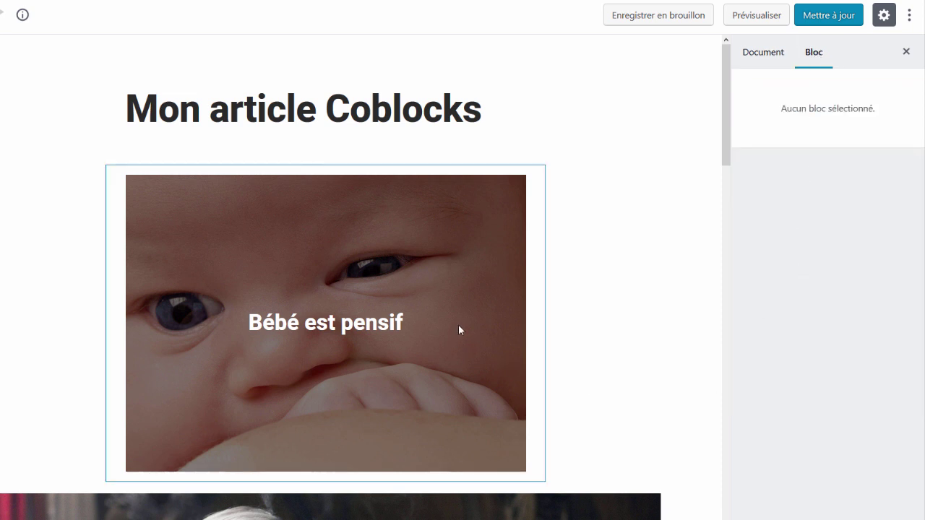
left_click(488, 172)
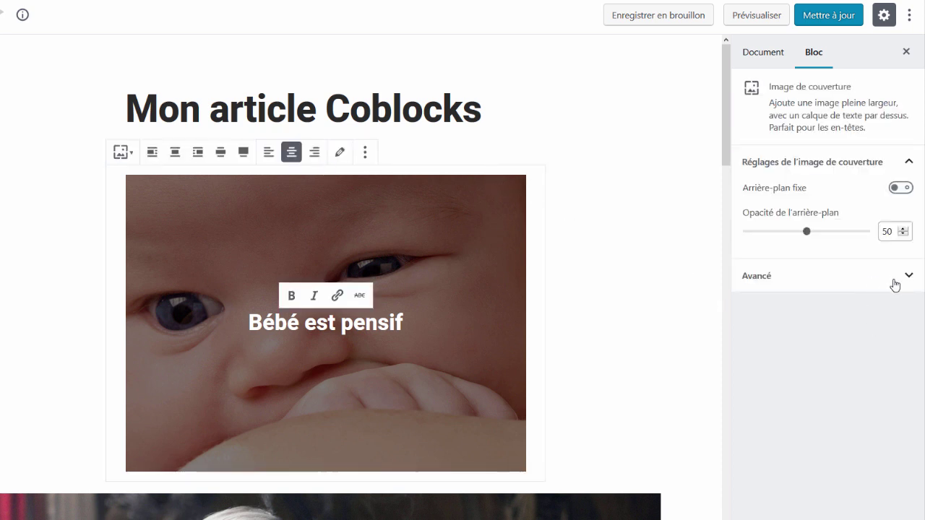
left_click(910, 279)
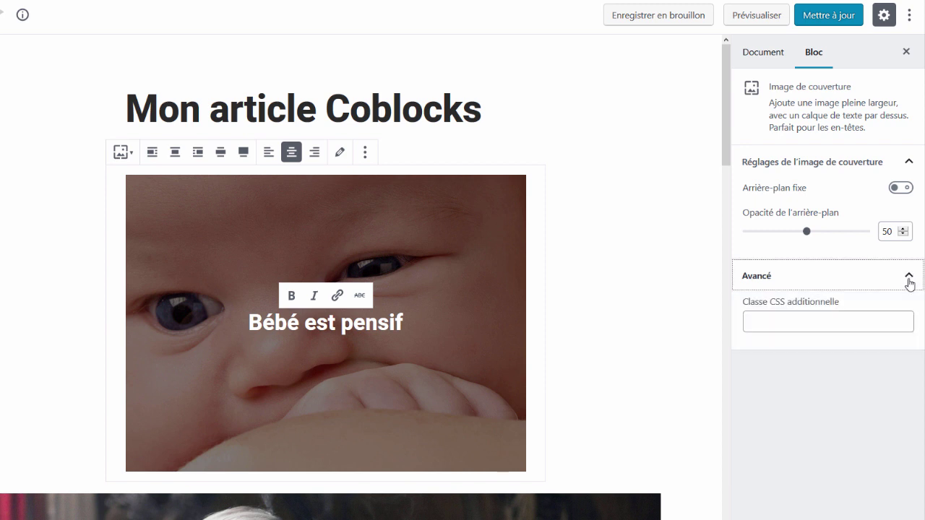
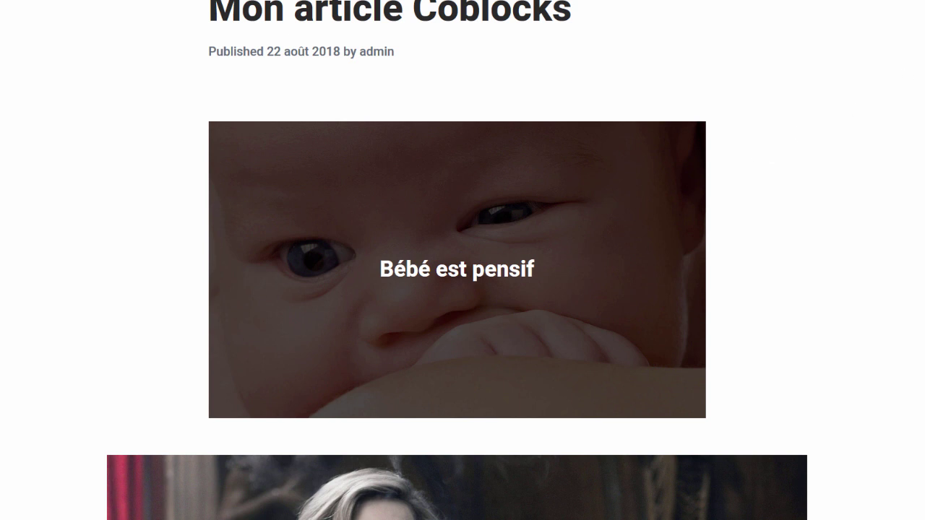
Step: Look through the article preview and inspect the cover image element with the browser's developer tools
scroll(463, 260, "down", 20)
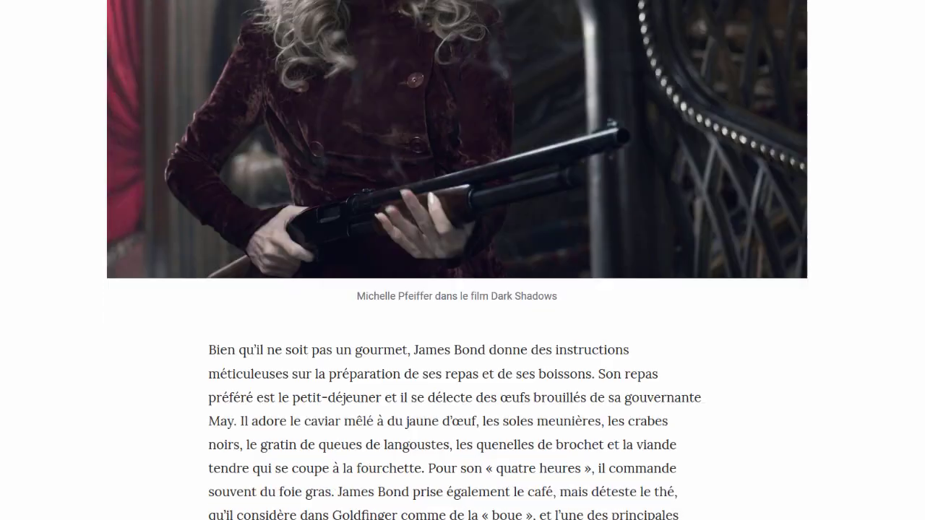
scroll(341, 147, "down", 4)
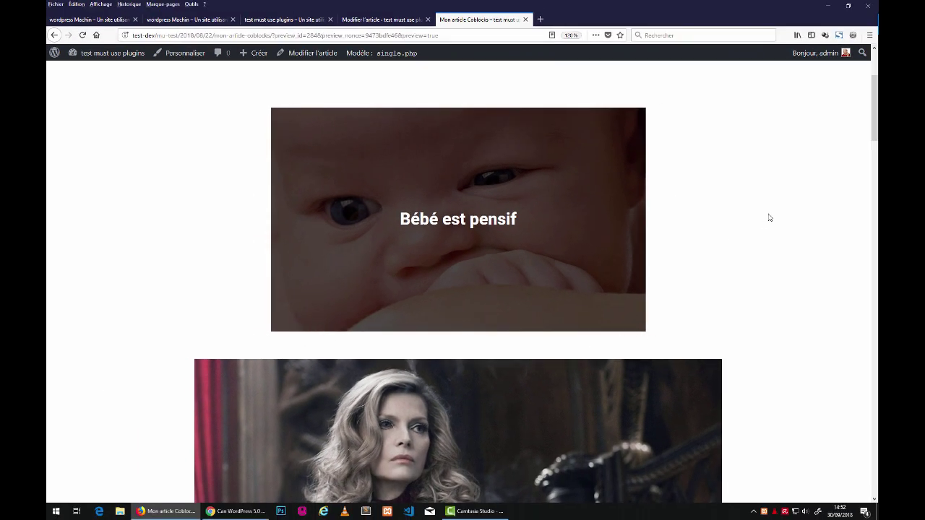
key("F12")
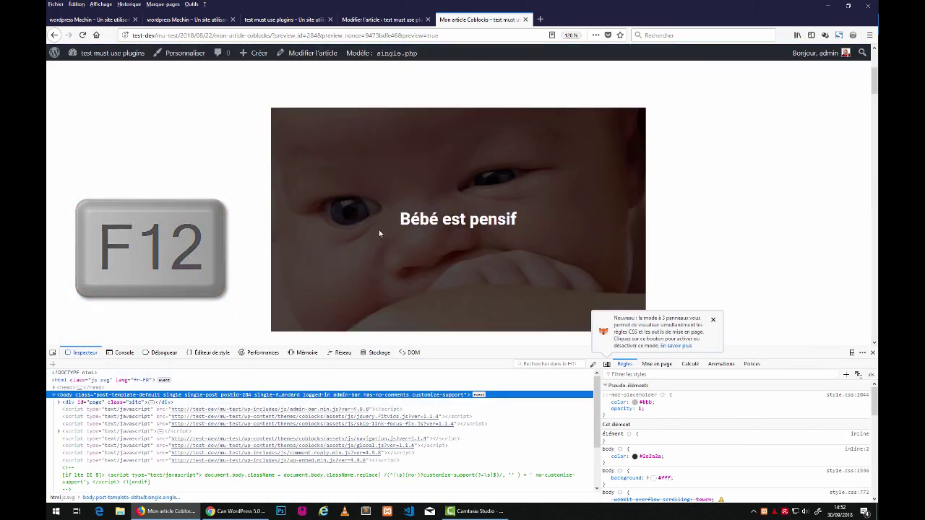
right_click(376, 232)
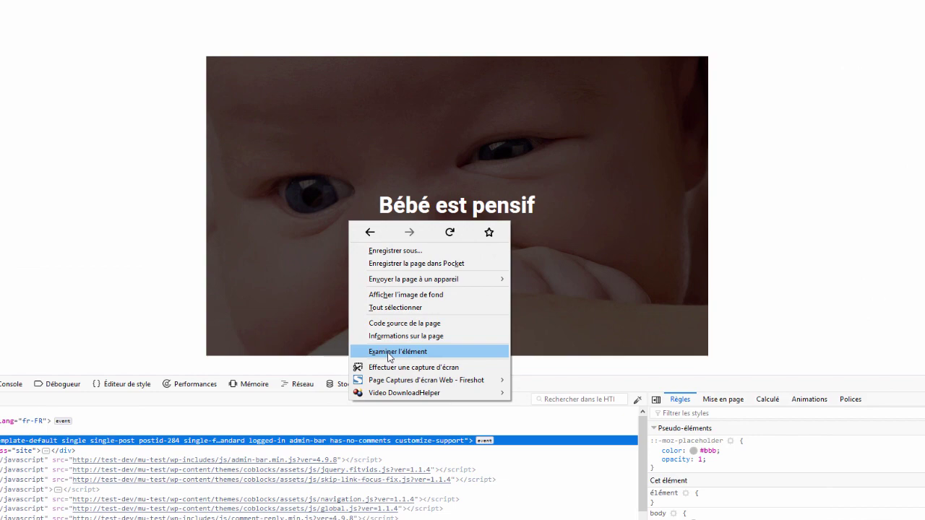
left_click(389, 353)
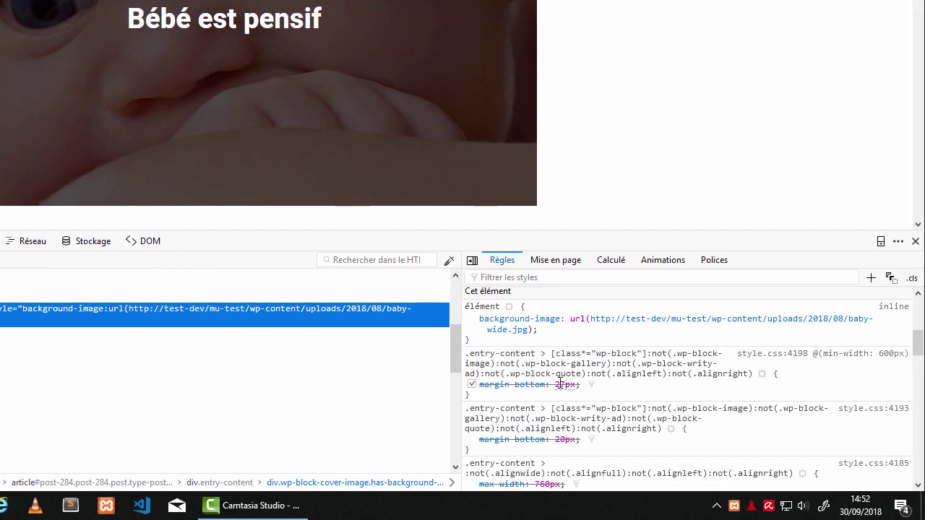
Step: Switch the min-height: 430px declaration of the .wp-block-cover-image rule off and back on to test its effect
scroll(561, 388, "down", 5)
scroll(560, 388, "down", 4)
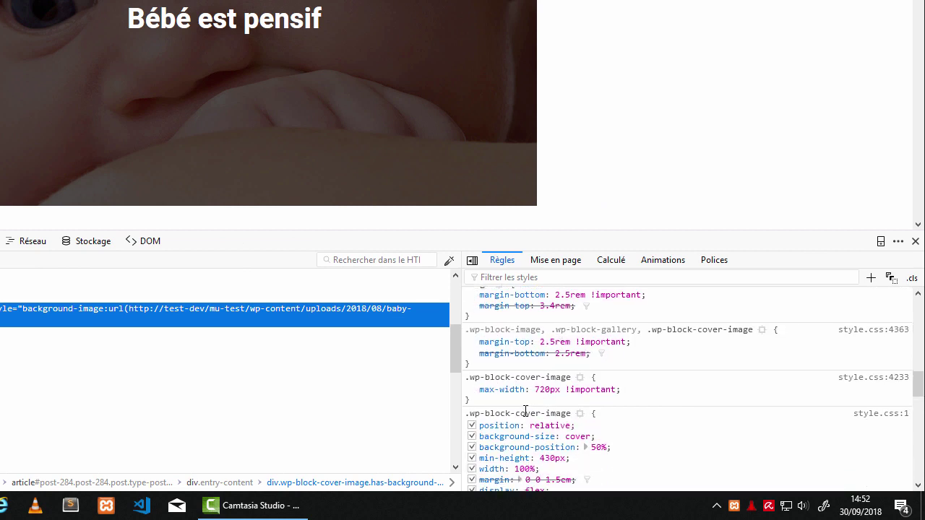
scroll(525, 414, "down", 2)
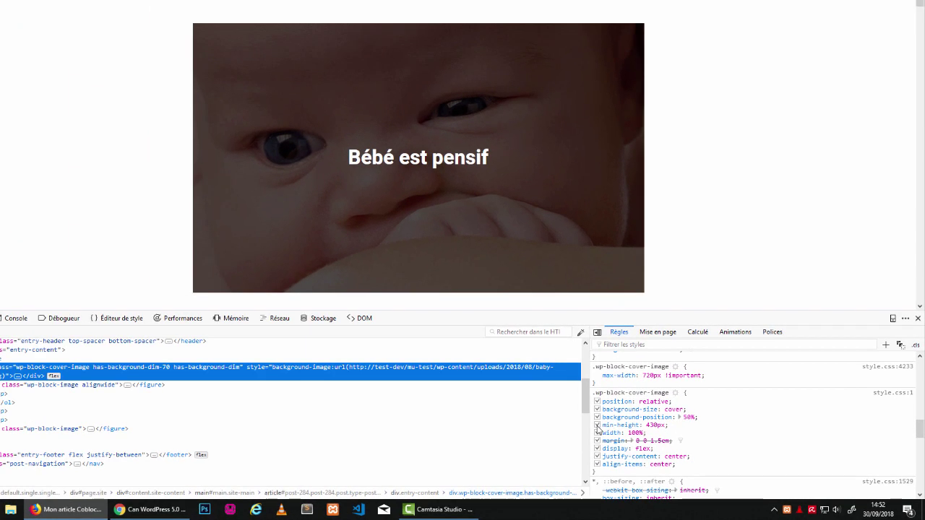
left_click(597, 426)
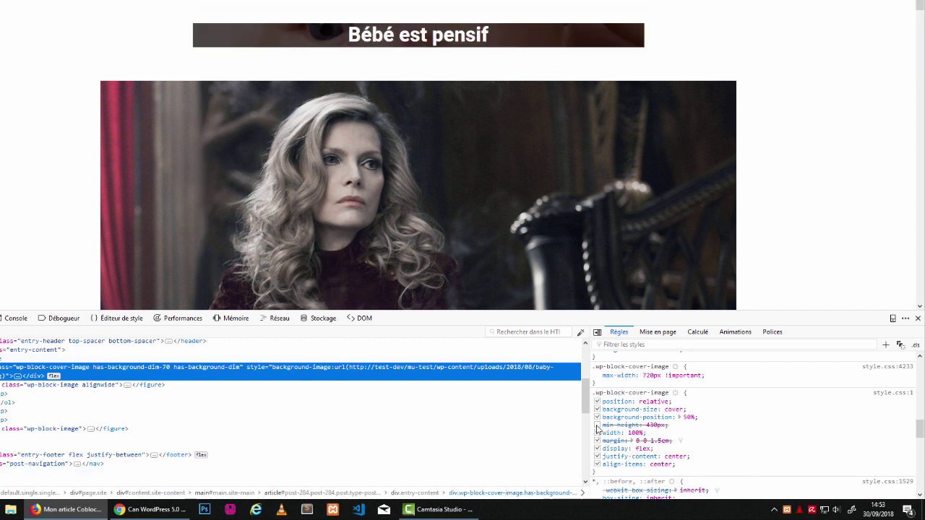
left_click(597, 426)
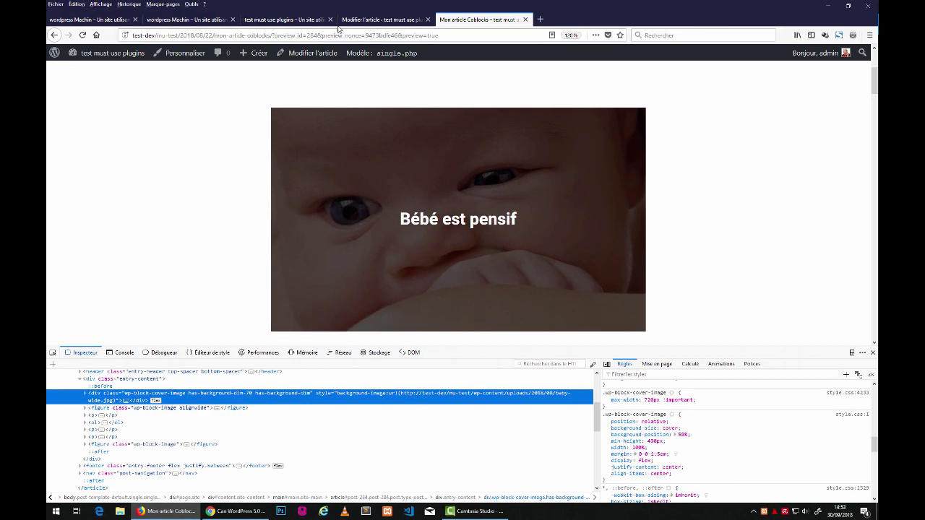
Step: Return to the article editor and copy the James Bond paragraph's text from "Bien qu'il ne soit pas un gourmet" through "foie gras."
left_click(367, 20)
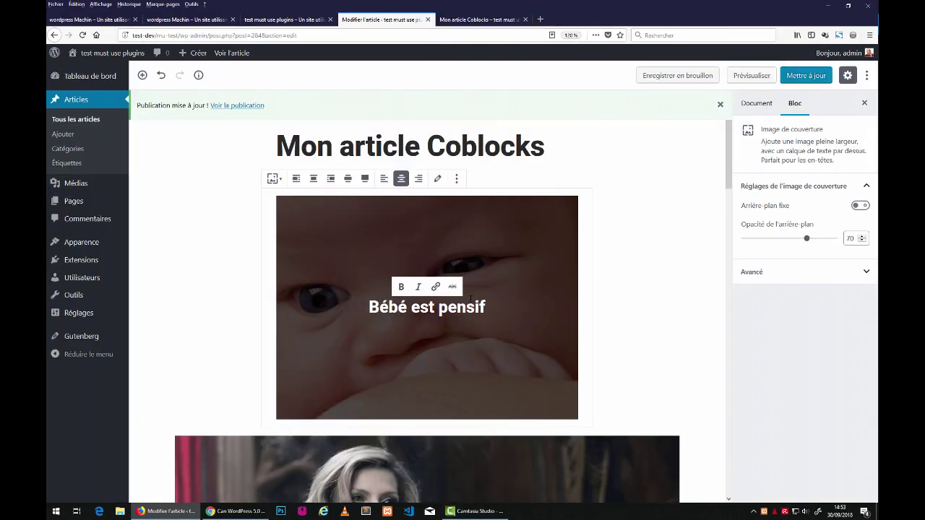
scroll(393, 334, "down", 10)
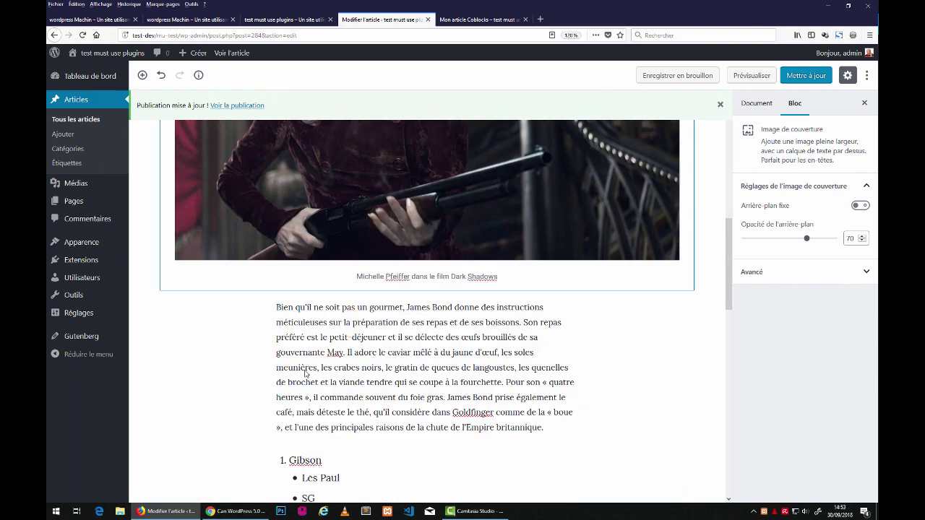
left_click_drag(277, 219, 446, 309)
key("ctrl+c")
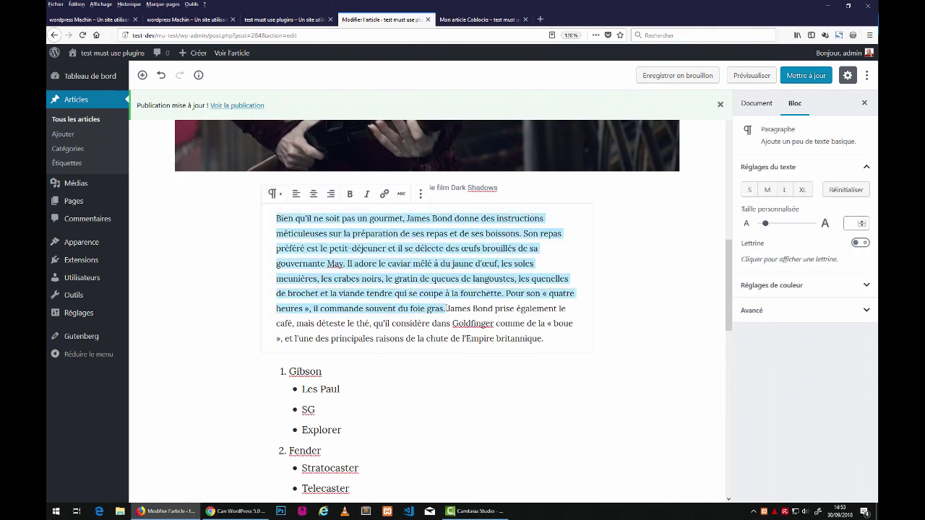
Step: Add a line under "Bébé est pensif" in the cover image and paste the copied James Bond text there three times
scroll(466, 220, "up", 6)
scroll(463, 220, "up", 3)
left_click(450, 306)
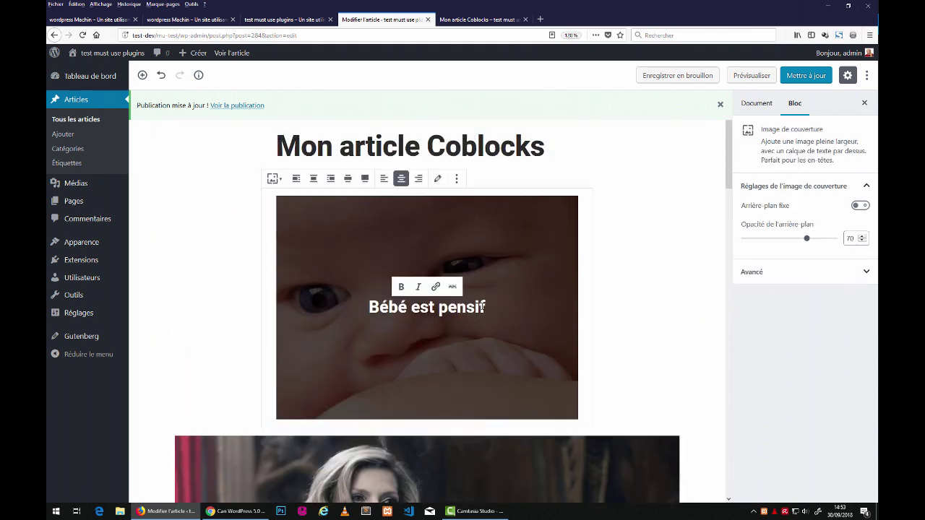
key("Right")
key("Return")
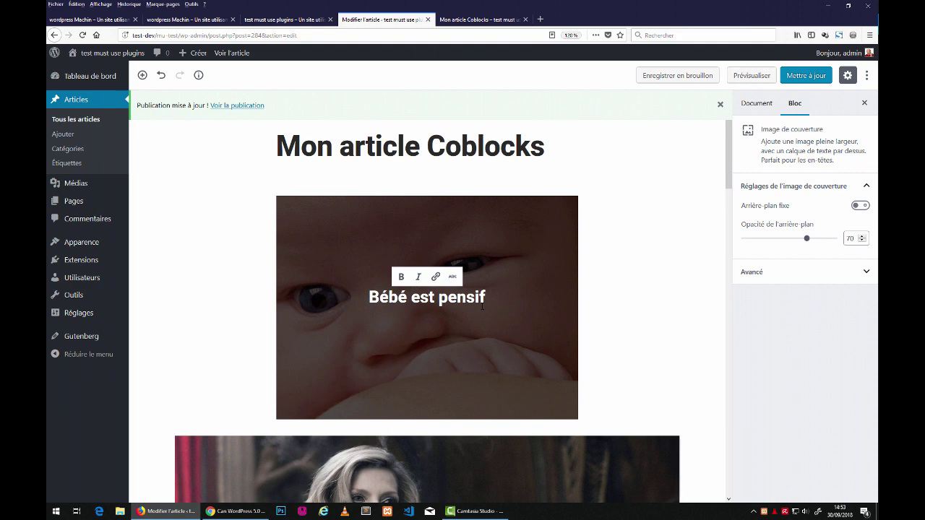
key("ctrl+v")
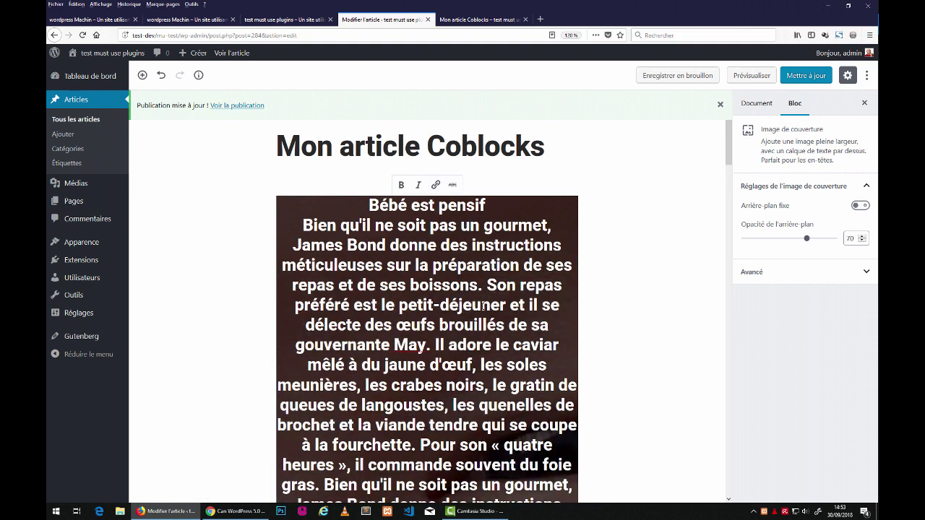
scroll(483, 306, "down", 5)
scroll(483, 306, "up", 5)
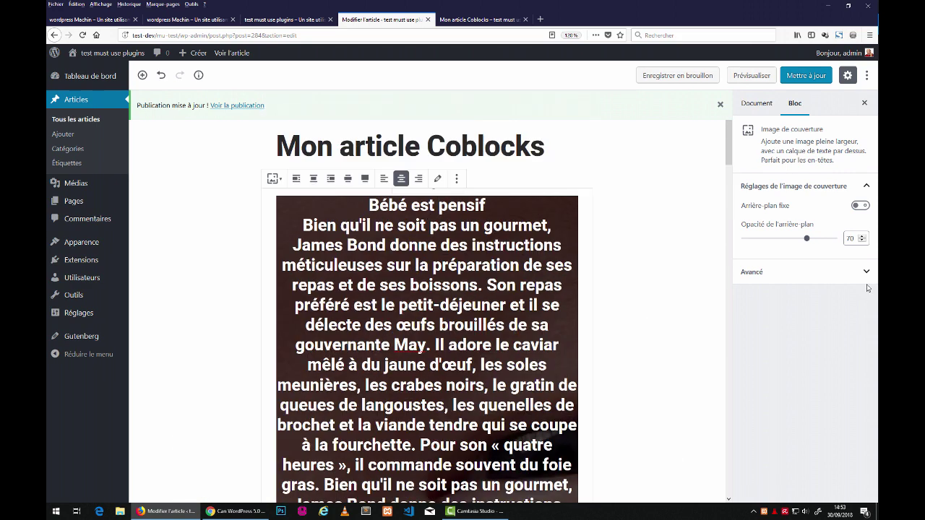
Step: Update the article and open its published page in place of the old preview
left_click(806, 75)
left_click(477, 19)
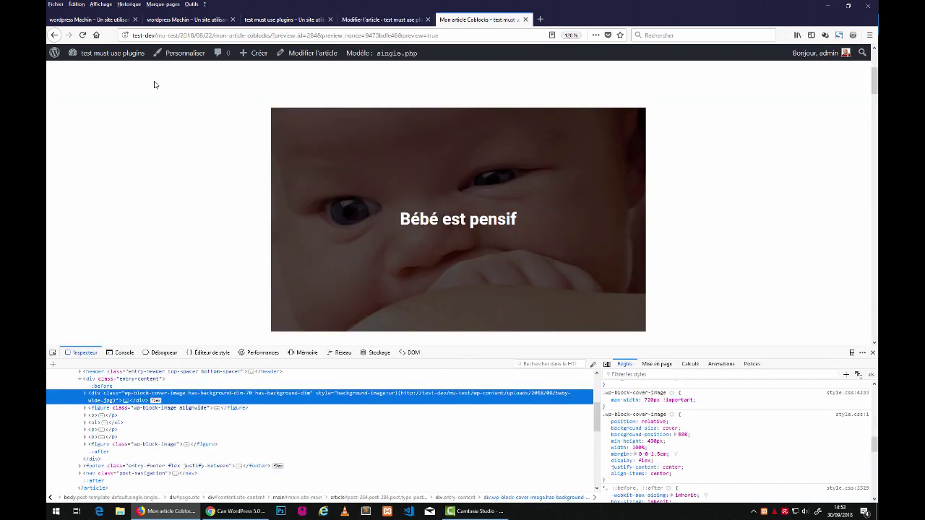
left_click(82, 35)
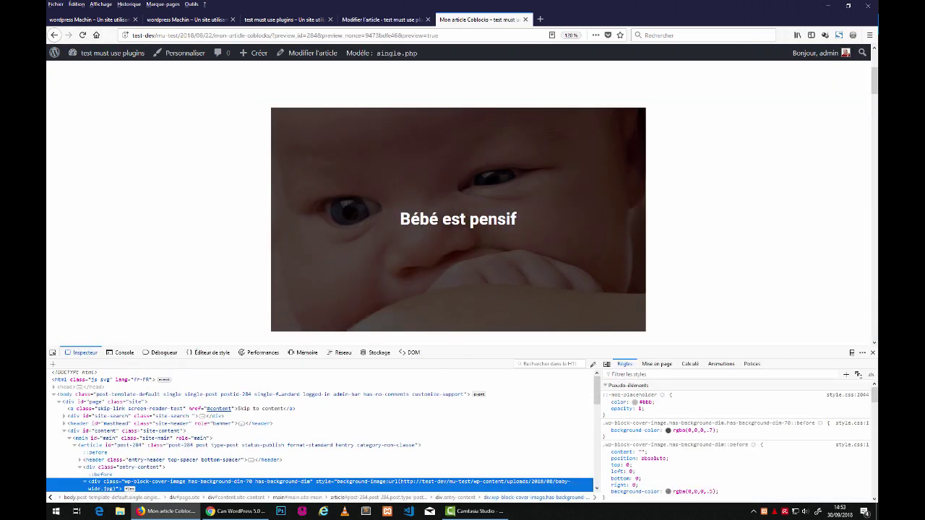
left_click(82, 35)
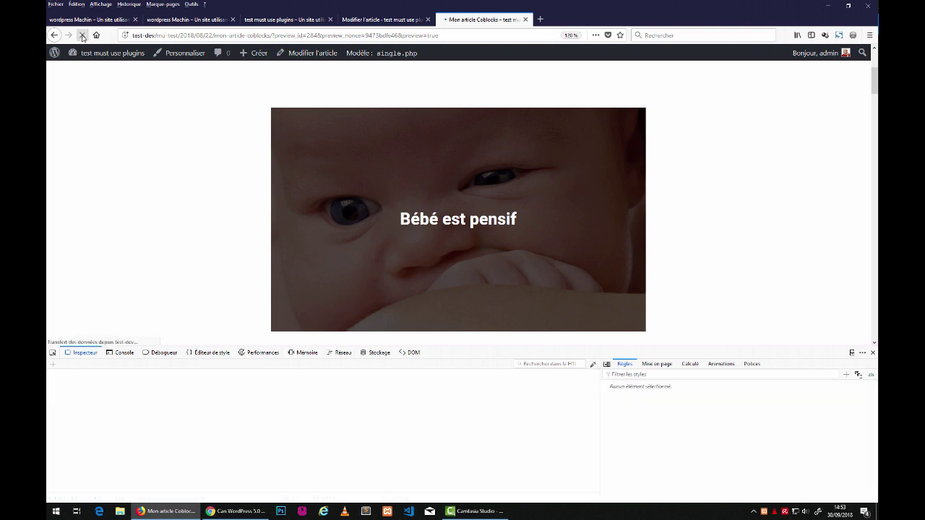
left_click(381, 20)
left_click(229, 109)
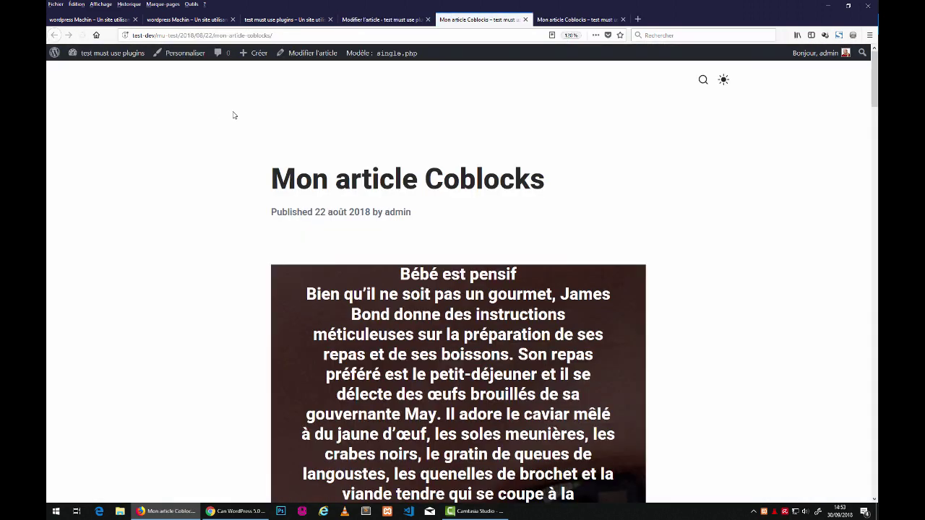
left_click(587, 20)
left_click(623, 20)
Step: Look through the published article to check how the cover image adapts to the long text
scroll(458, 289, "down", 10)
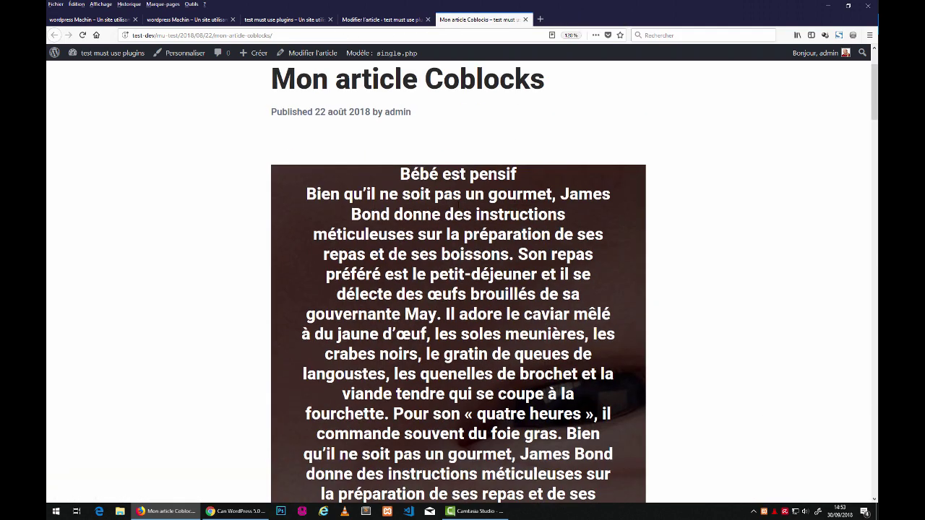
scroll(458, 289, "down", 5)
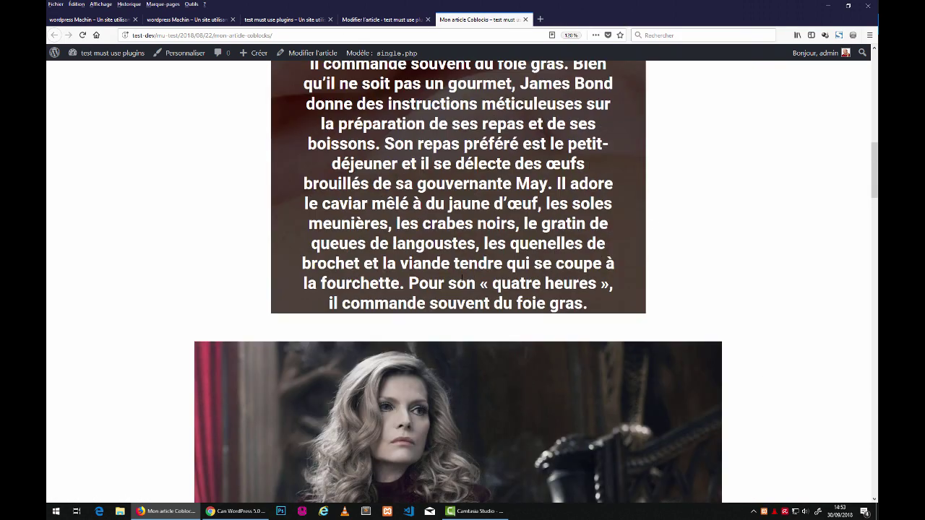
scroll(458, 289, "up", 6)
scroll(459, 289, "up", 5)
scroll(458, 289, "down", 3)
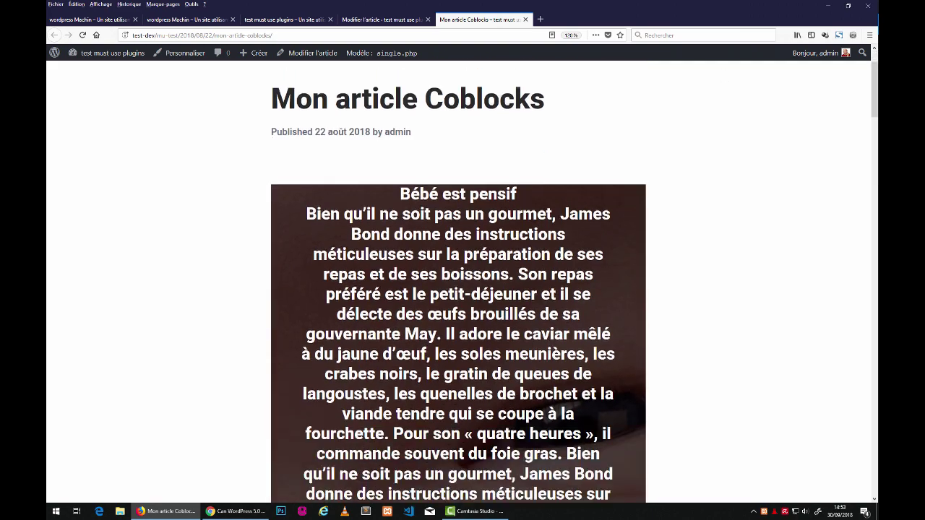
scroll(458, 289, "down", 5)
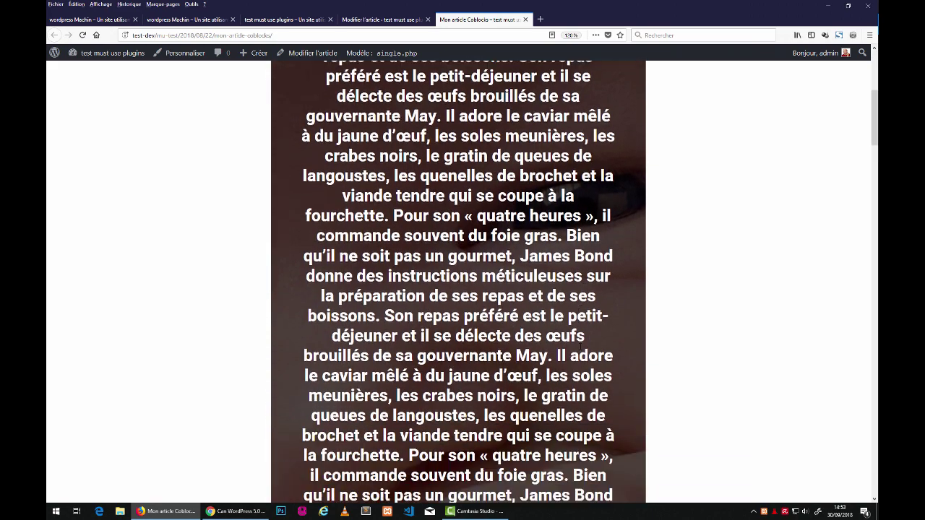
scroll(459, 289, "down", 6)
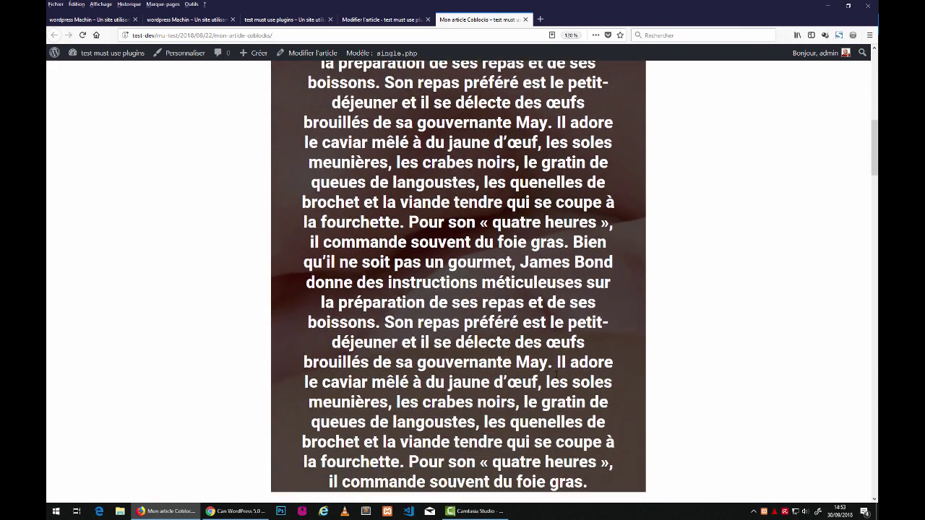
scroll(459, 289, "up", 5)
scroll(690, 153, "up", 1)
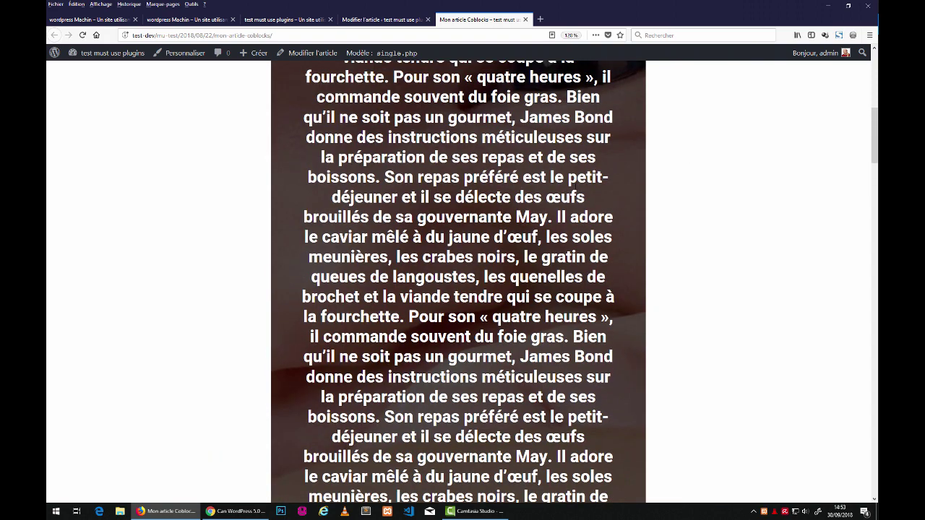
scroll(458, 282, "up", 8)
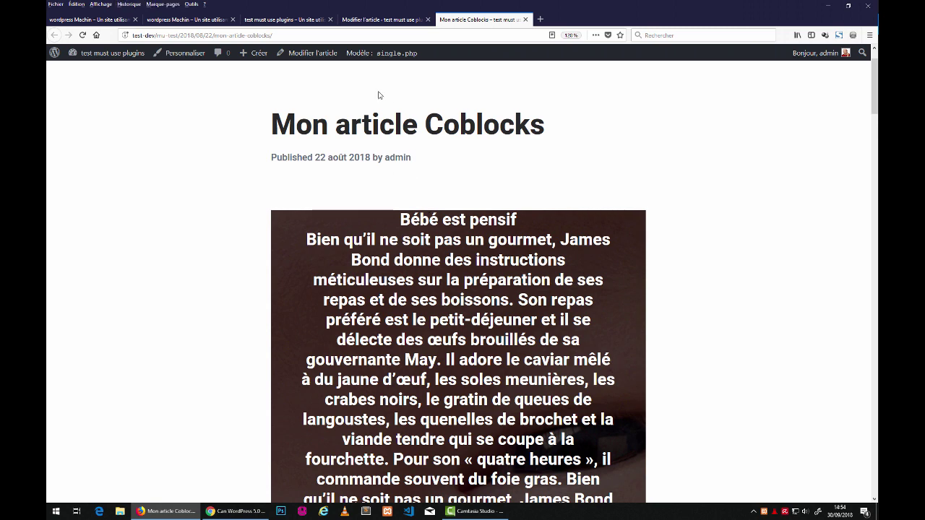
Step: Return to the article editor, undo the text pasted into the cover image down to "Bébé est pensif", and update the article
left_click(395, 22)
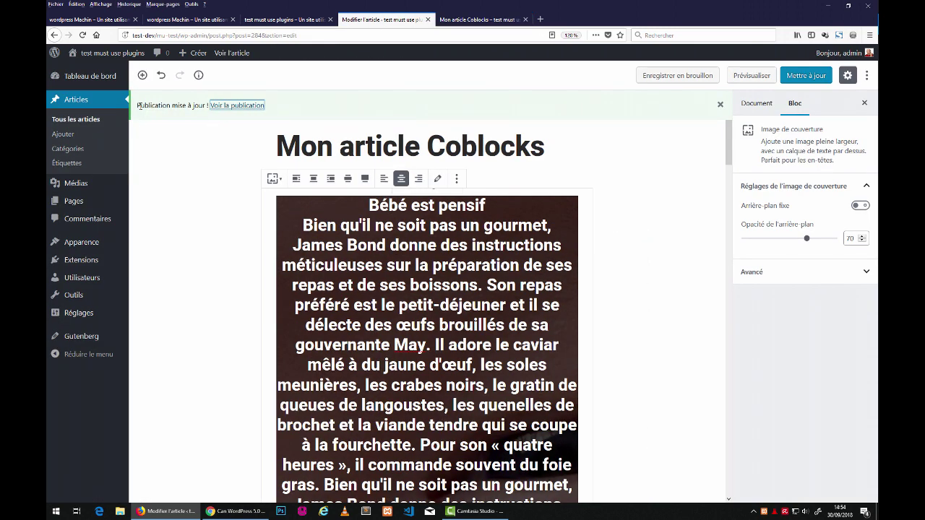
left_click(161, 76)
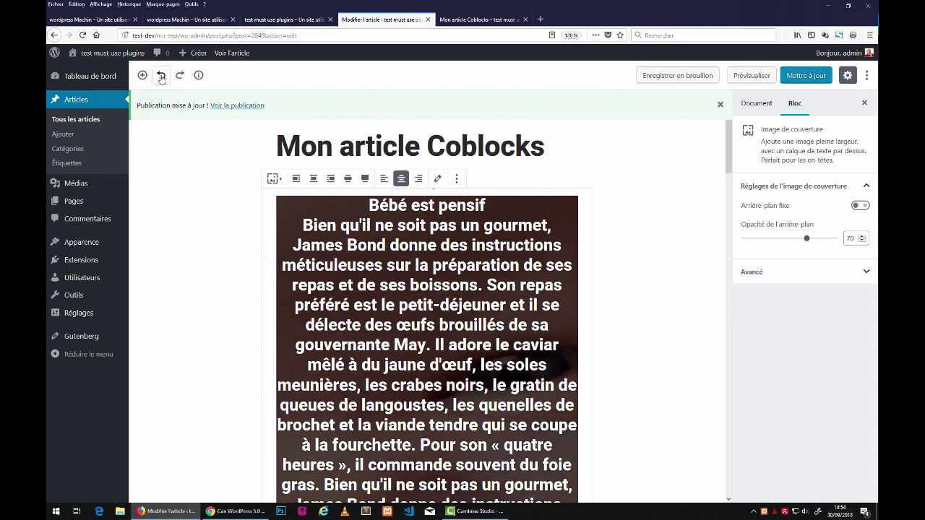
left_click(161, 76)
left_click(161, 76)
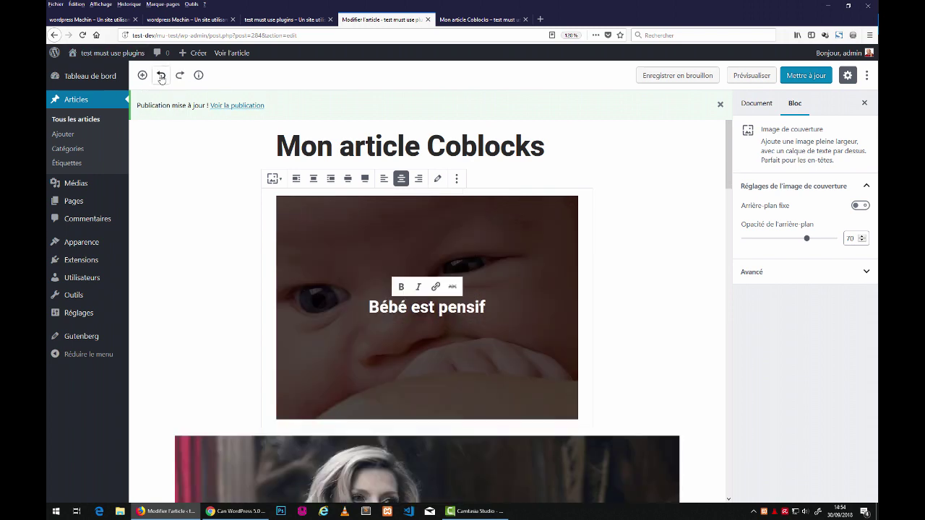
left_click(809, 76)
Step: Reload the published article and examine how the cover image behaves while the page moves
left_click(465, 19)
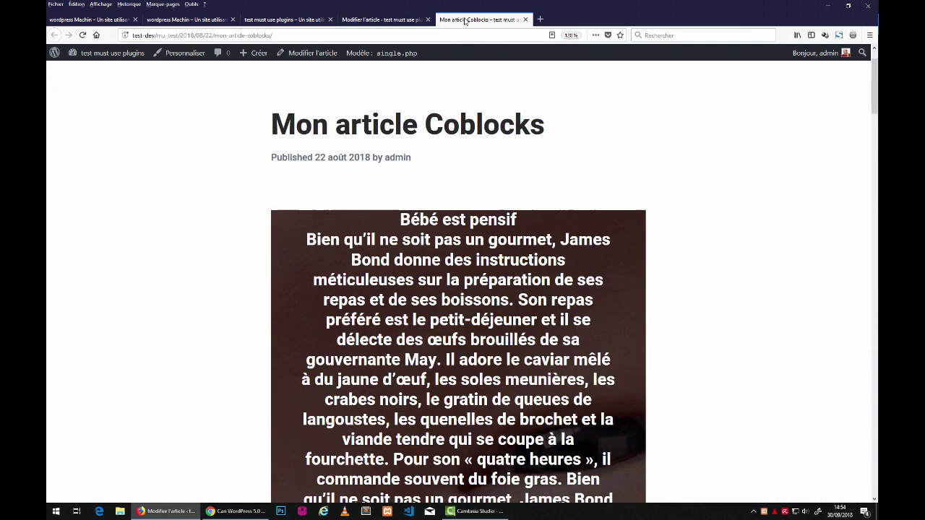
left_click(82, 35)
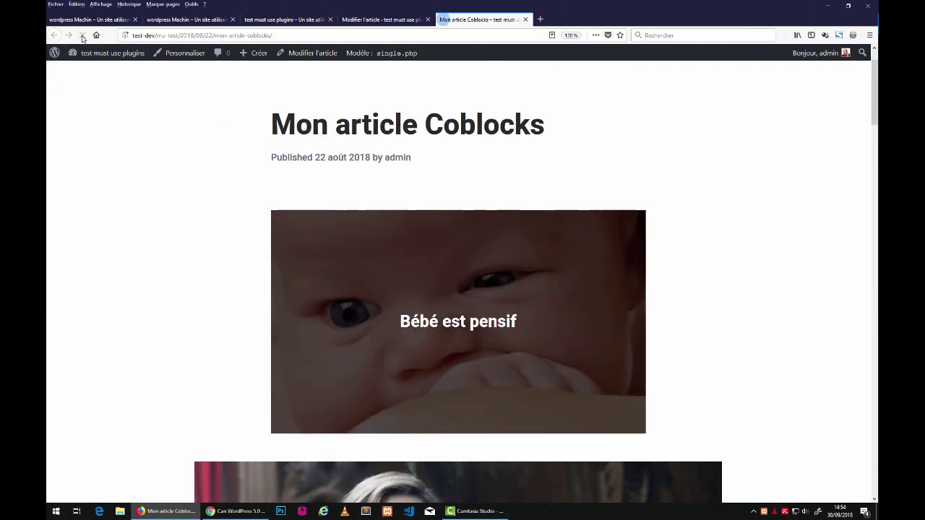
scroll(434, 334, "down", 2)
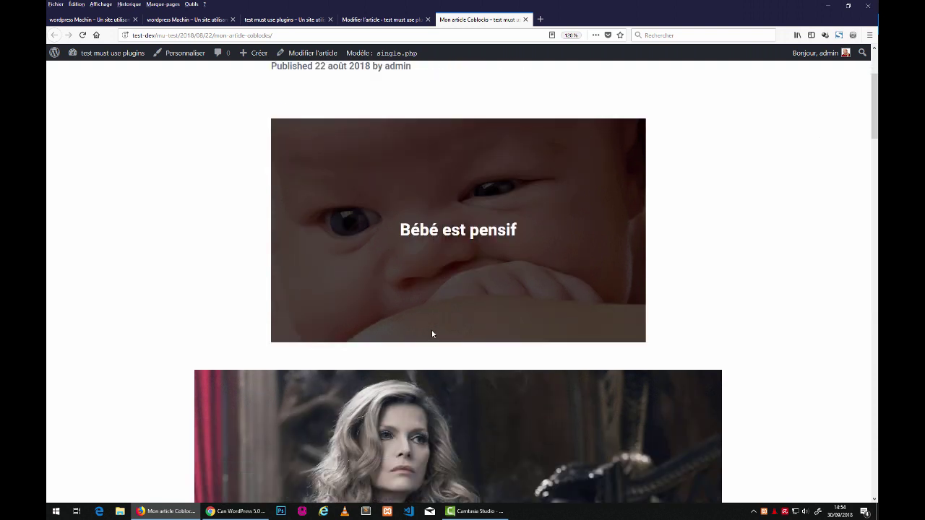
scroll(433, 329, "up", 3)
scroll(433, 326, "down", 2)
scroll(430, 321, "up", 1)
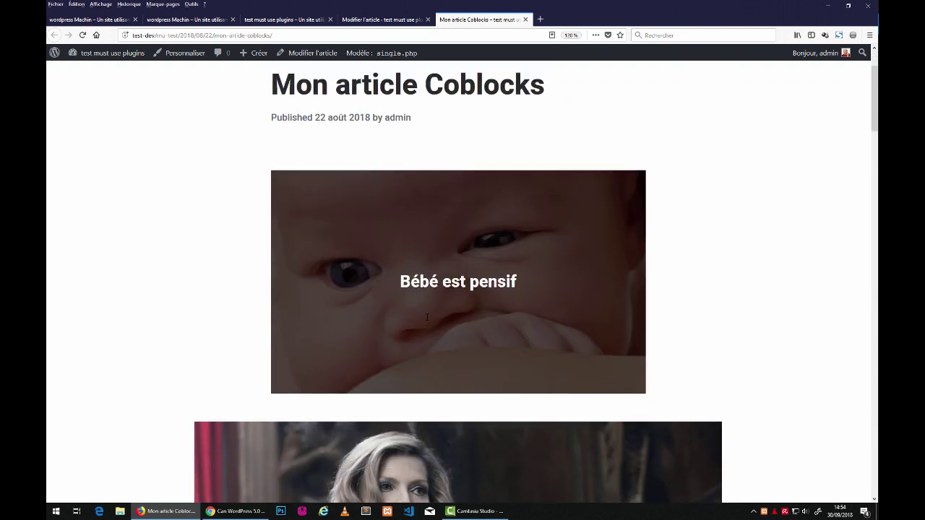
scroll(425, 311, "up", 1)
scroll(420, 302, "down", 1)
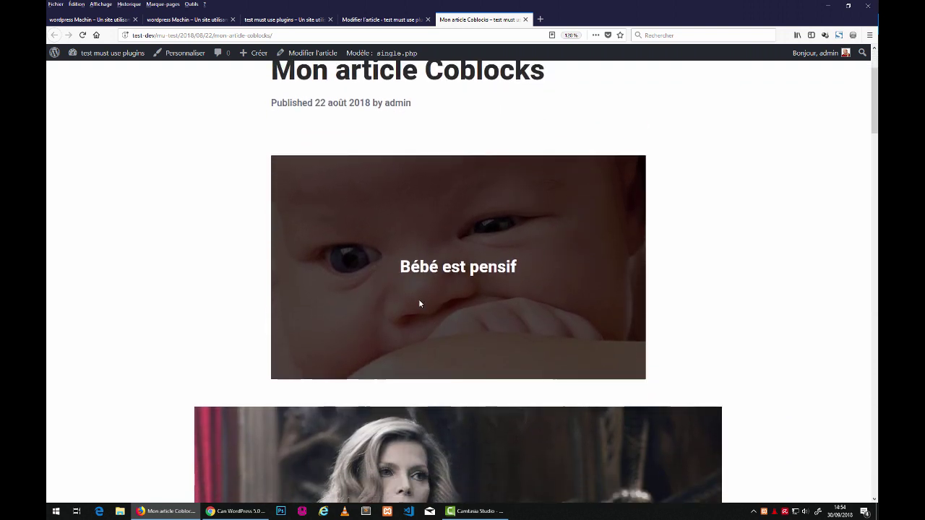
scroll(390, 301, "up", 2)
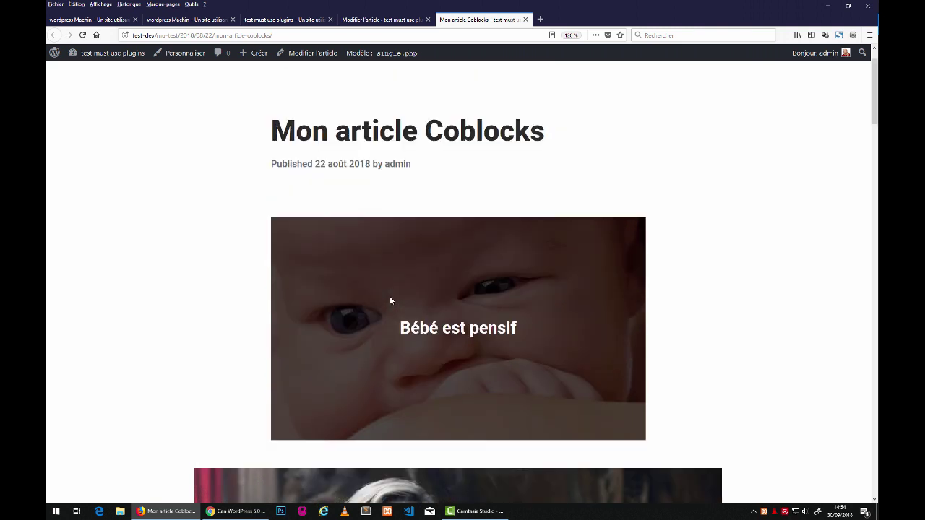
scroll(390, 300, "down", 1)
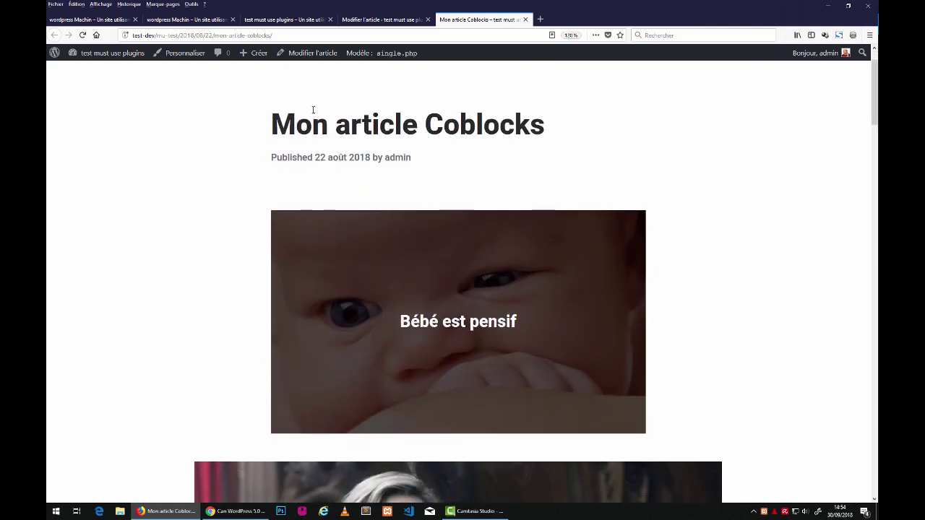
Step: Return to the article editor and enable the fixed background (Arrière-plan fixe) for the cover image
left_click(381, 19)
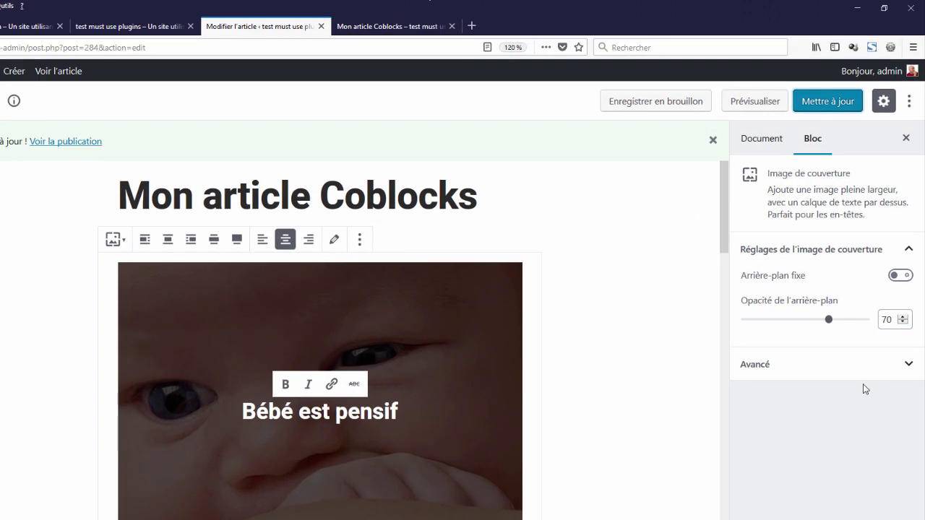
left_click(897, 279)
left_click(897, 279)
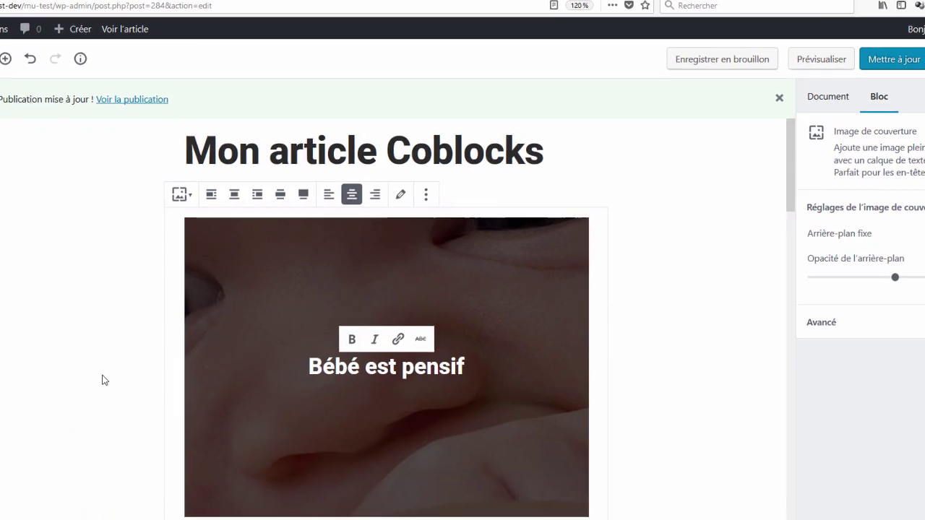
Step: Examine the fixed-background effect of the cover image in the editor while the content moves up and down
scroll(113, 358, "down", 4)
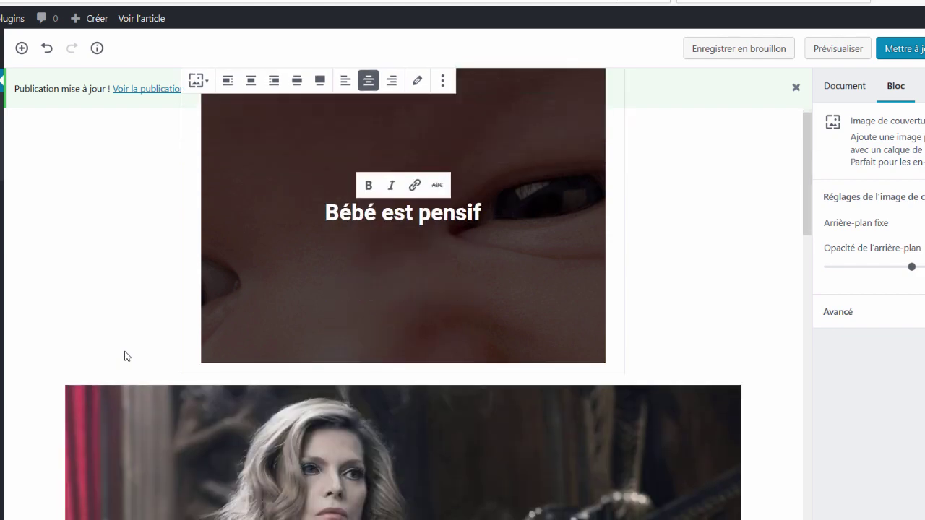
scroll(113, 358, "up", 3)
scroll(127, 348, "up", 1)
scroll(128, 346, "down", 3)
scroll(127, 345, "up", 3)
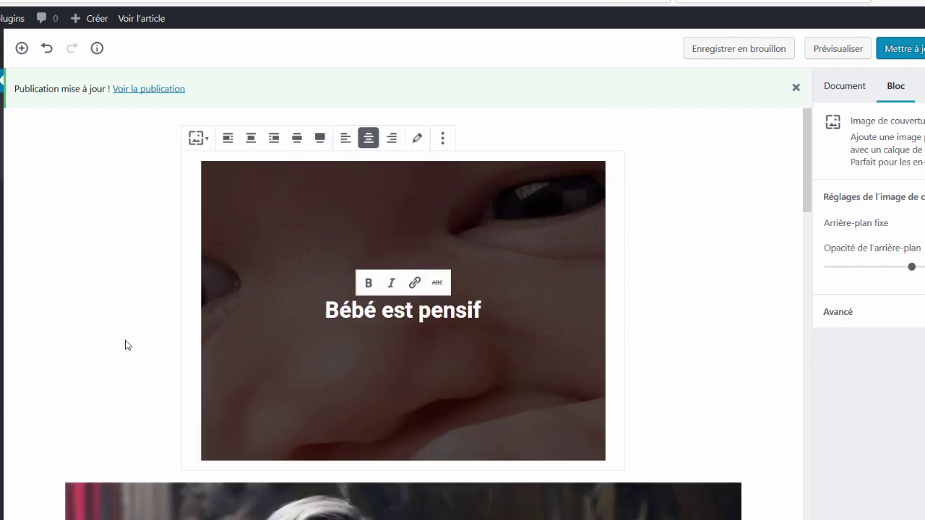
scroll(121, 345, "down", 4)
scroll(121, 342, "up", 4)
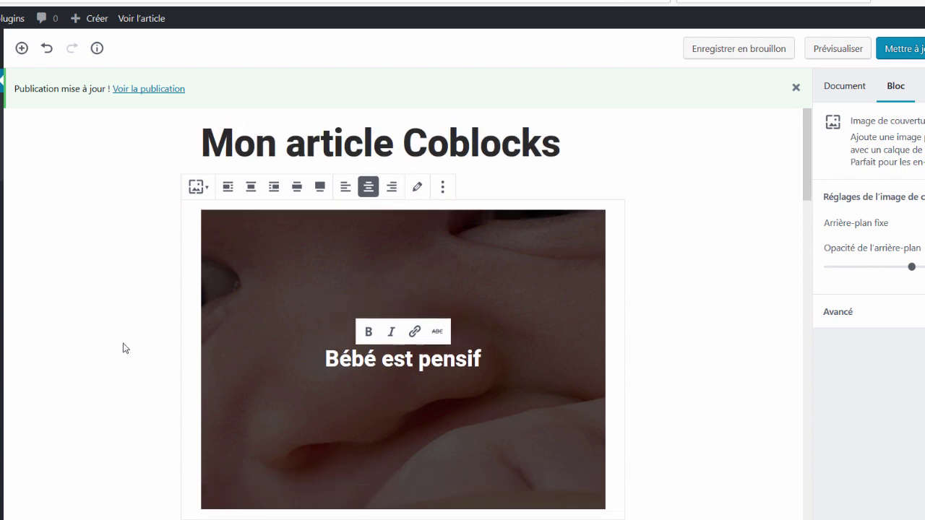
scroll(123, 348, "down", 1)
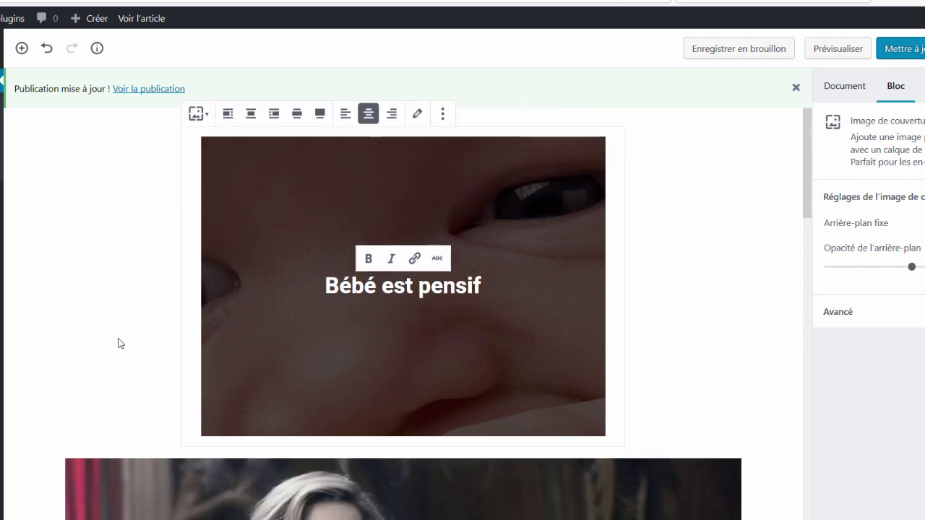
scroll(126, 337, "up", 1)
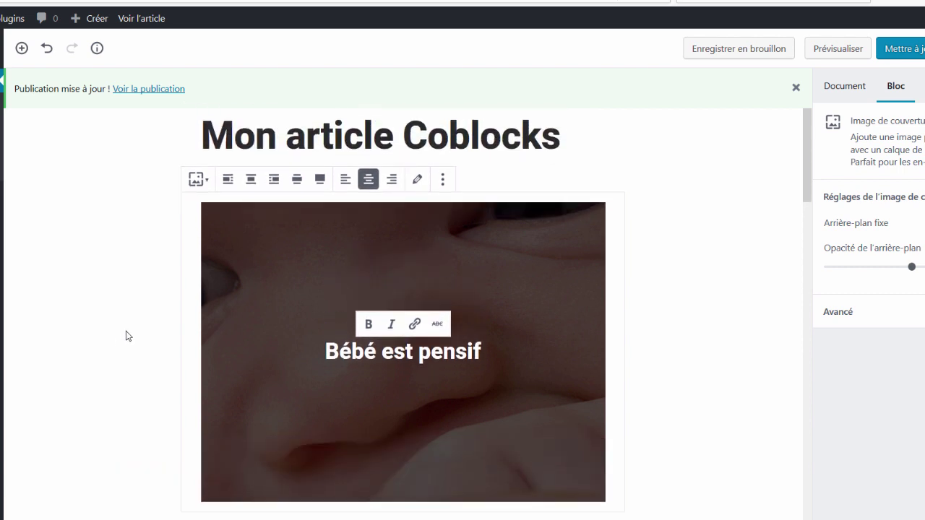
scroll(126, 337, "down", 1)
scroll(126, 336, "up", 1)
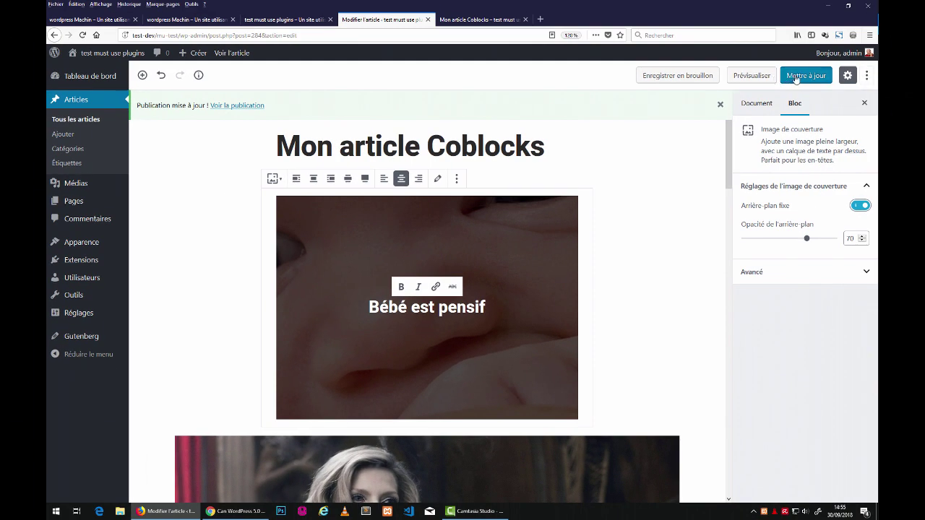
Step: Update the article and reload its published page
left_click(796, 76)
left_click(460, 20)
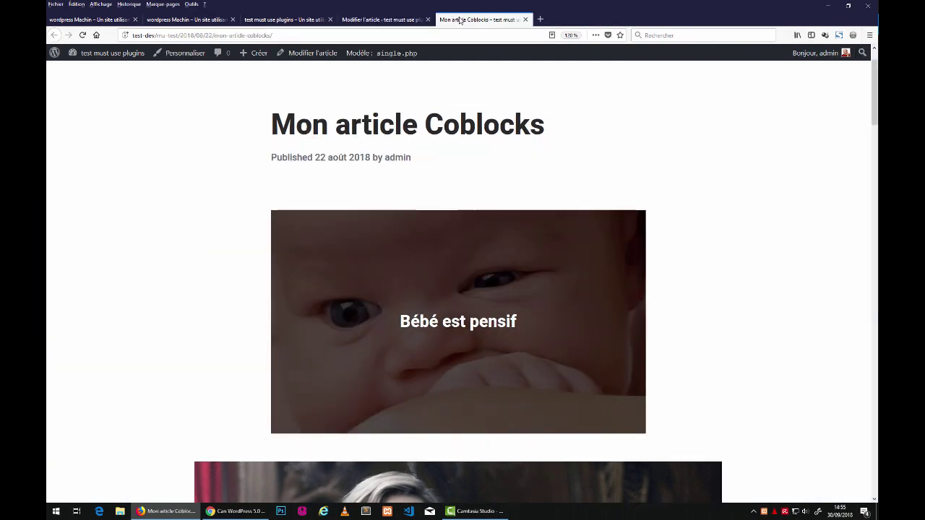
left_click(82, 36)
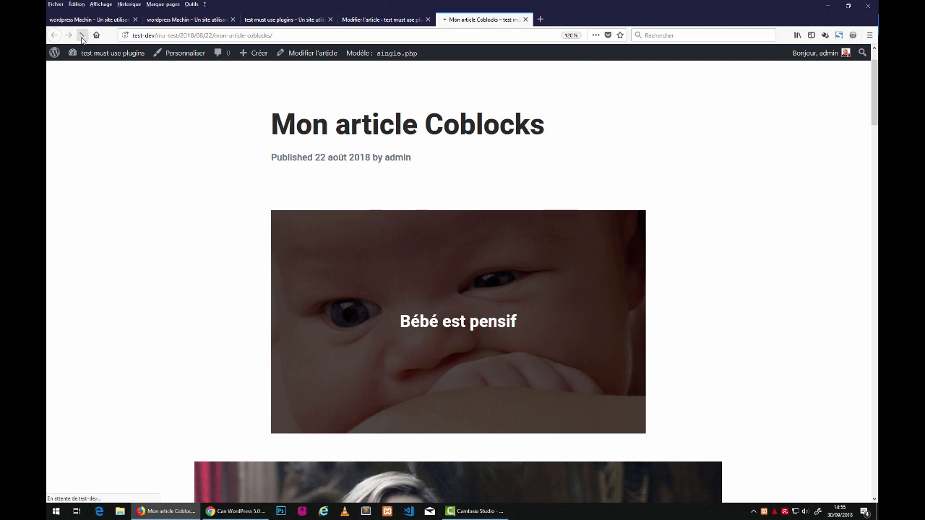
Step: Examine how the cover image's fixed background behaves in the published article while the page moves up and down
scroll(351, 234, "down", 3)
scroll(351, 234, "up", 3)
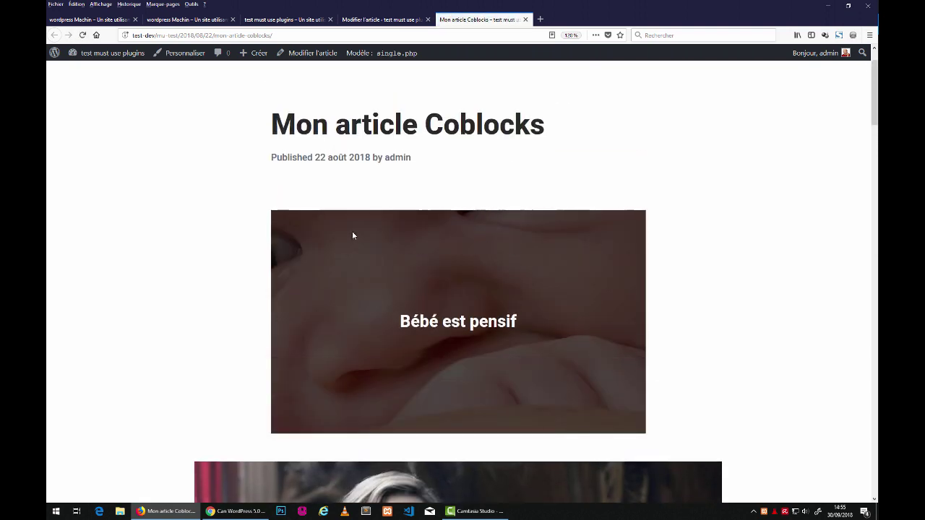
scroll(407, 297, "up", 2)
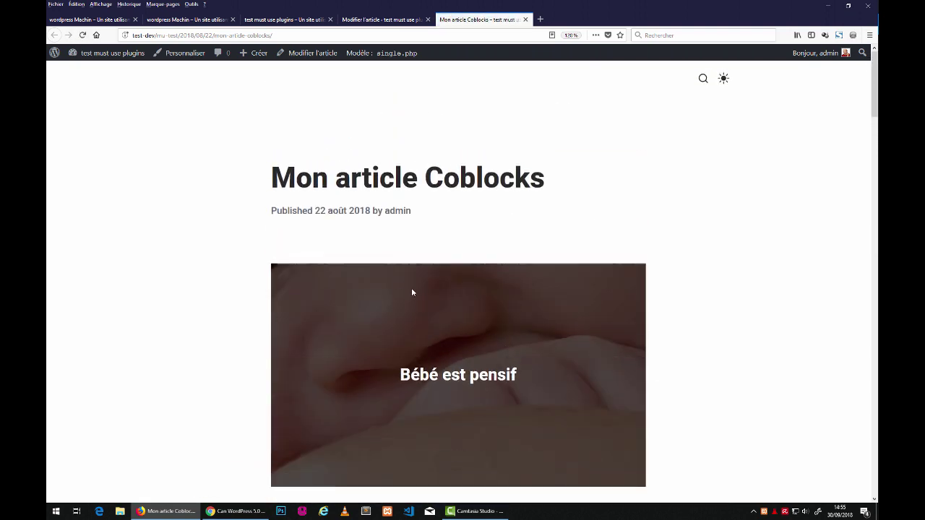
scroll(412, 292, "down", 5)
scroll(413, 292, "up", 5)
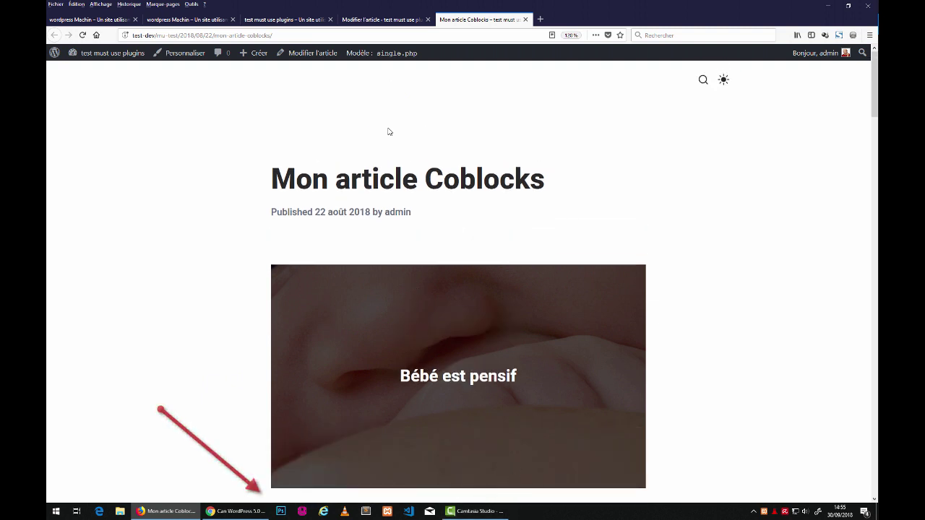
Step: Return to the article editor and copy the first two sentences of the James Bond paragraph, from "Bien qu'il ne soit pas un gourmet" to "May."
left_click(363, 19)
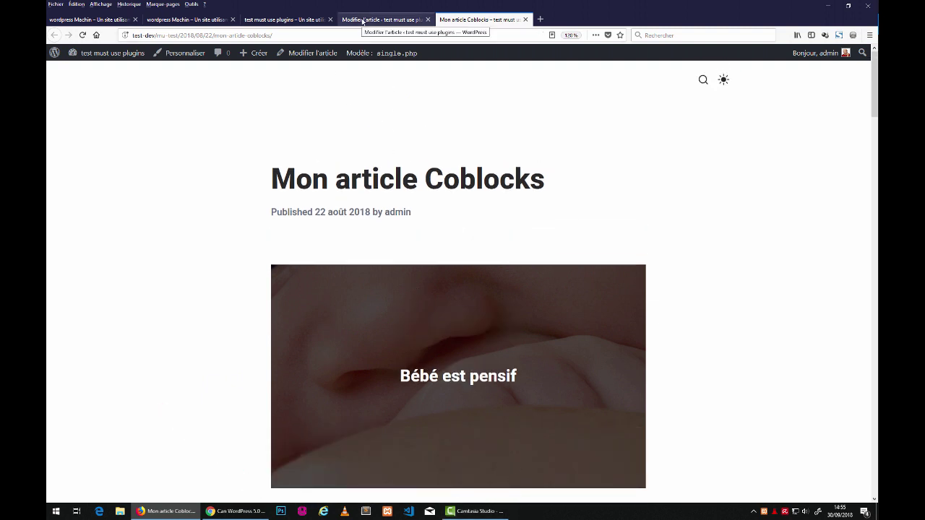
scroll(310, 292, "down", 6)
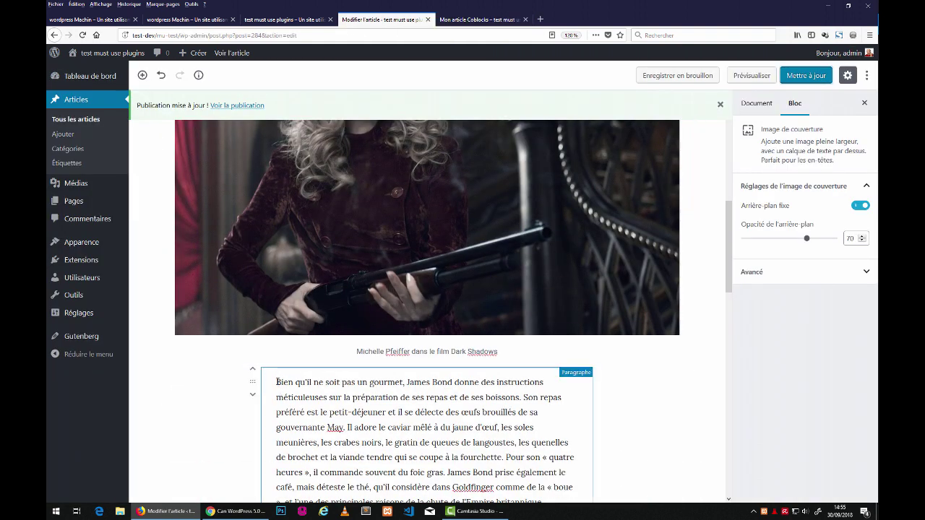
left_click(282, 383)
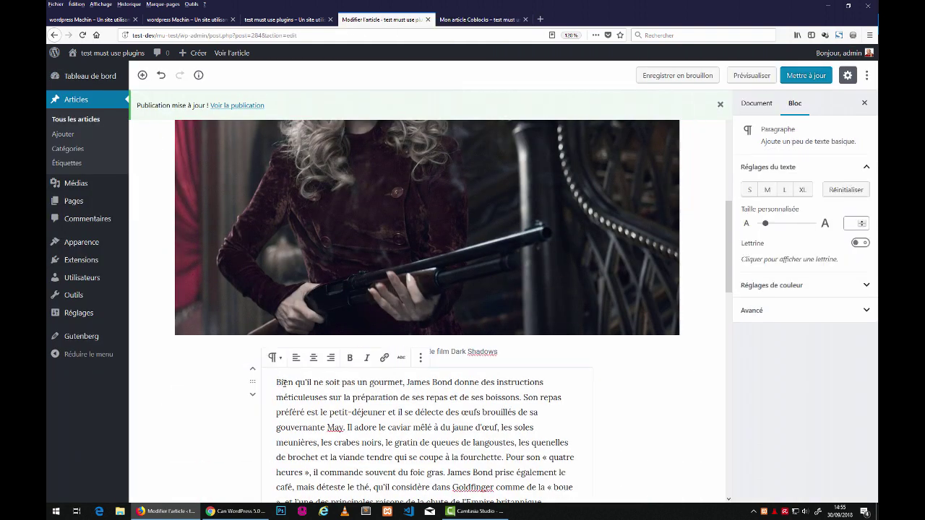
left_click_drag(282, 383, 346, 427)
key("ctrl+c")
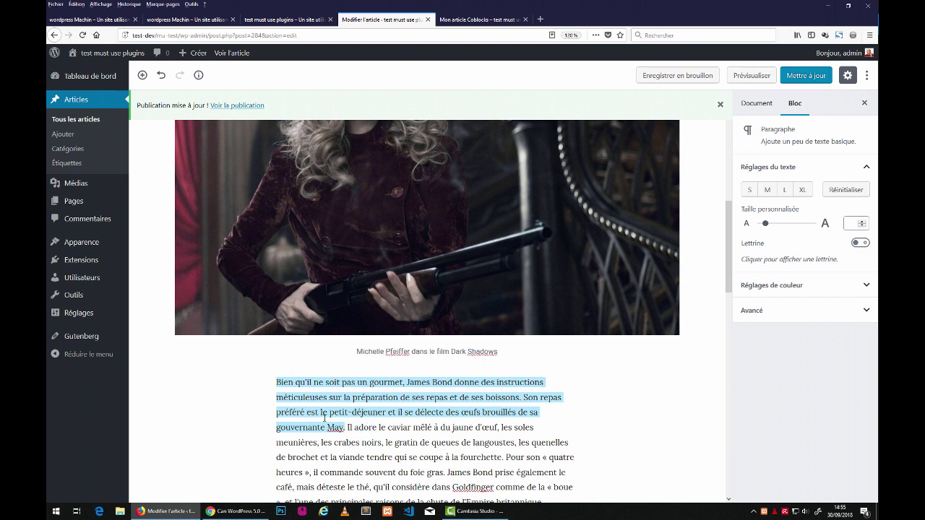
Step: Insert a new paragraph block above the cover image and paste the copied James Bond sentences into it
scroll(405, 239, "up", 3)
scroll(428, 212, "up", 3)
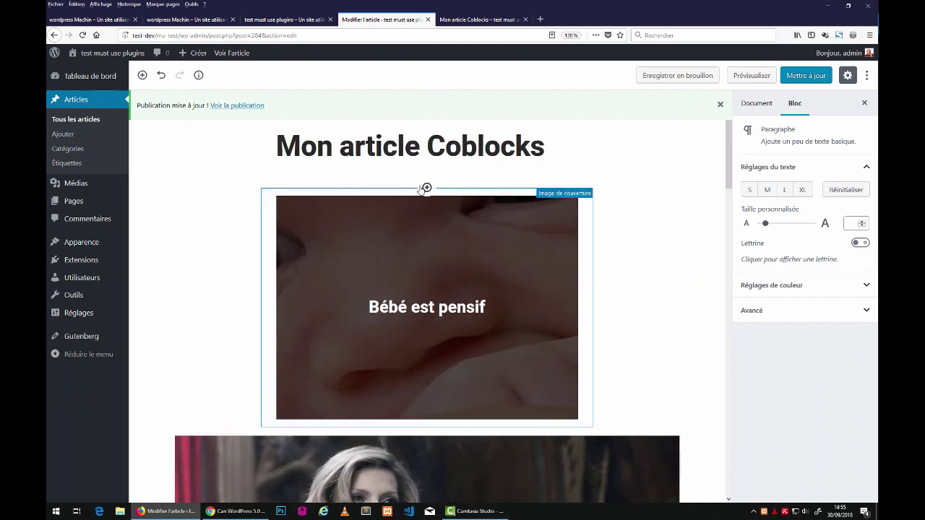
left_click(427, 189)
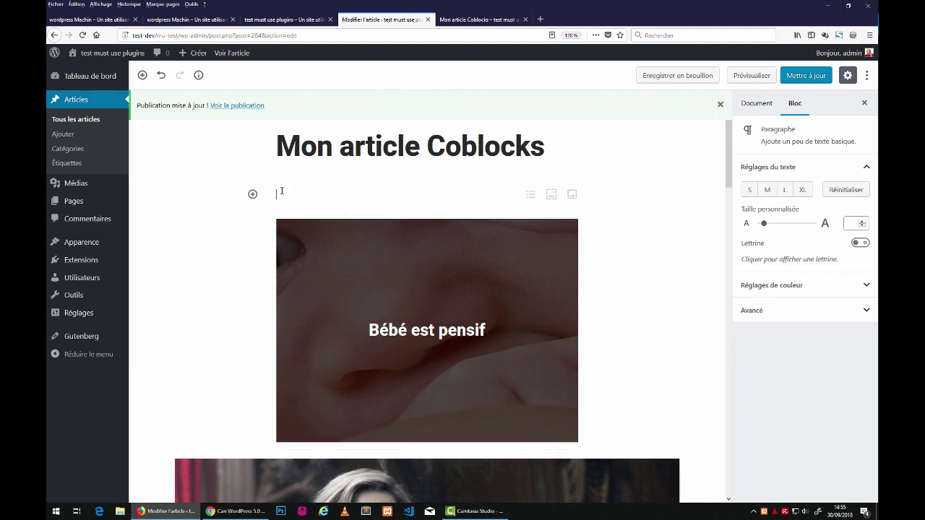
key("ctrl+v")
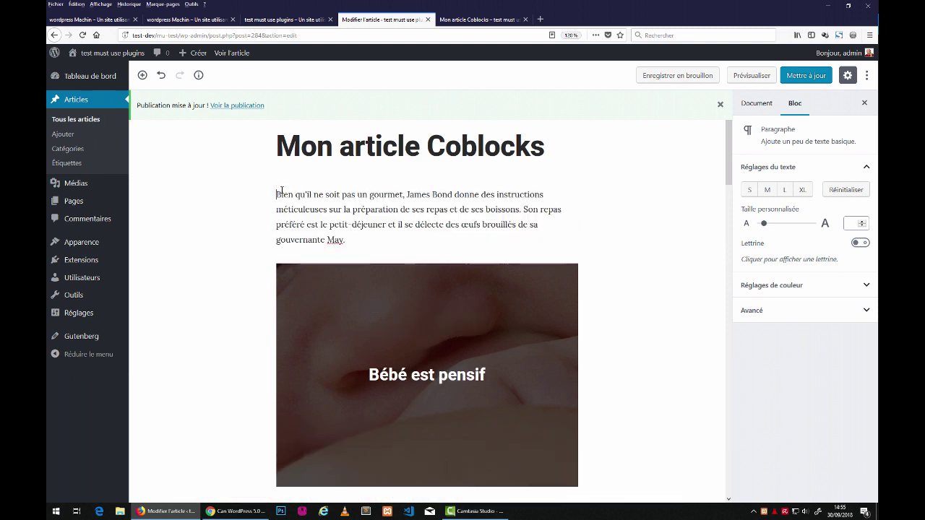
Step: Update the article with the added introductory paragraph and reload its published page
left_click(828, 77)
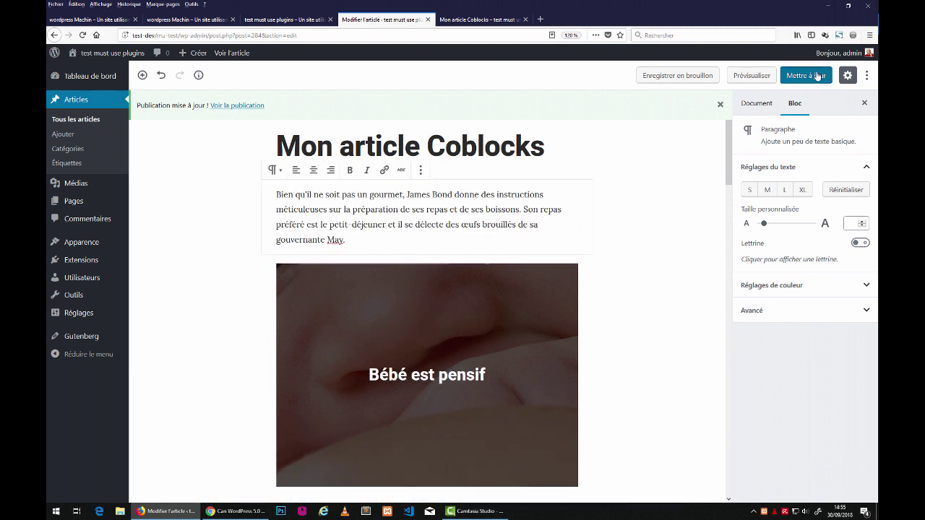
left_click(481, 19)
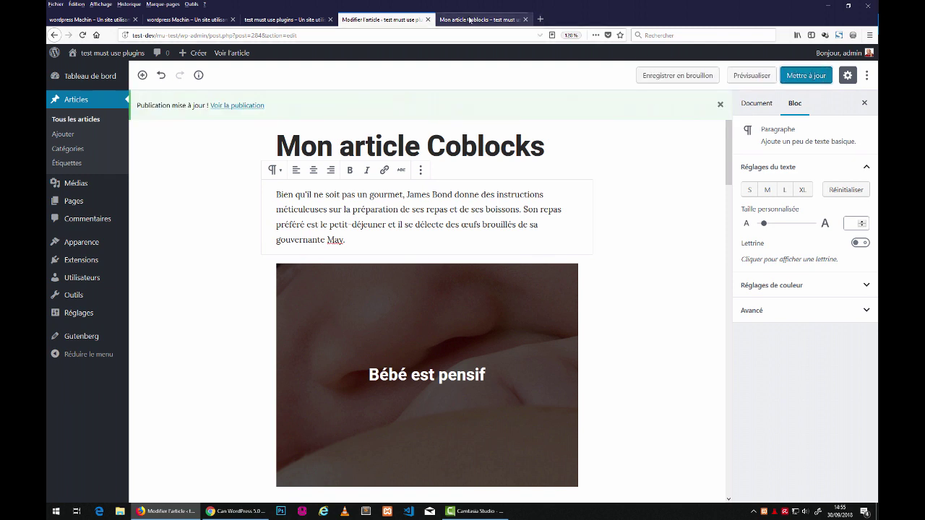
left_click(85, 35)
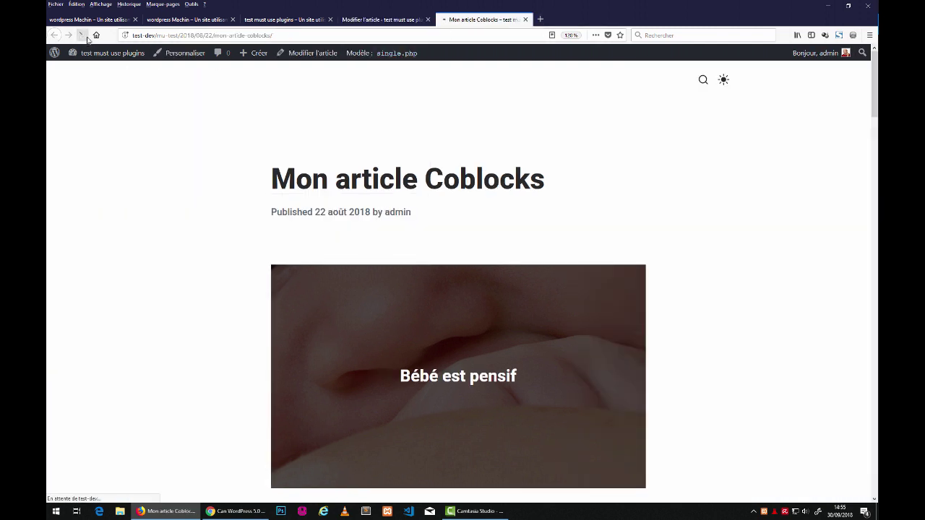
Step: Examine the fixed-background effect of the cover image below the new paragraph in the published article
scroll(399, 315, "down", 3)
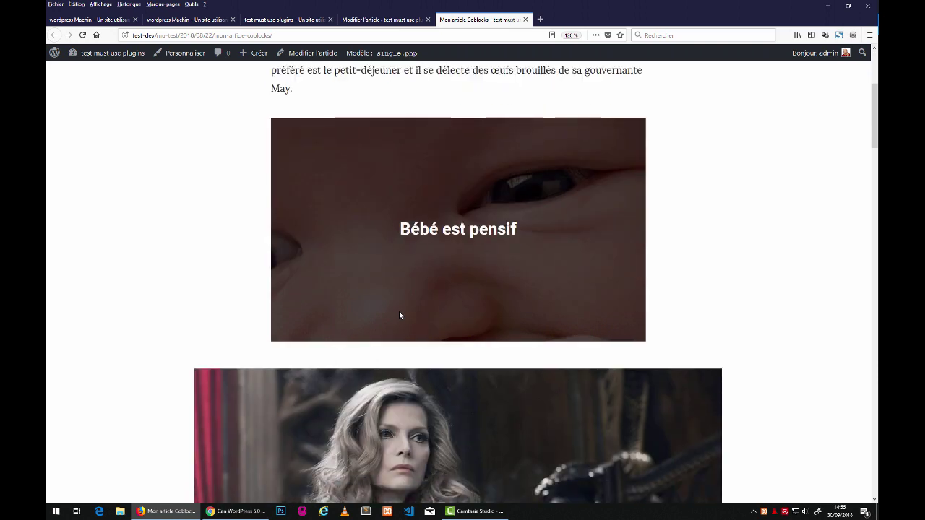
scroll(399, 316, "up", 3)
scroll(399, 315, "down", 5)
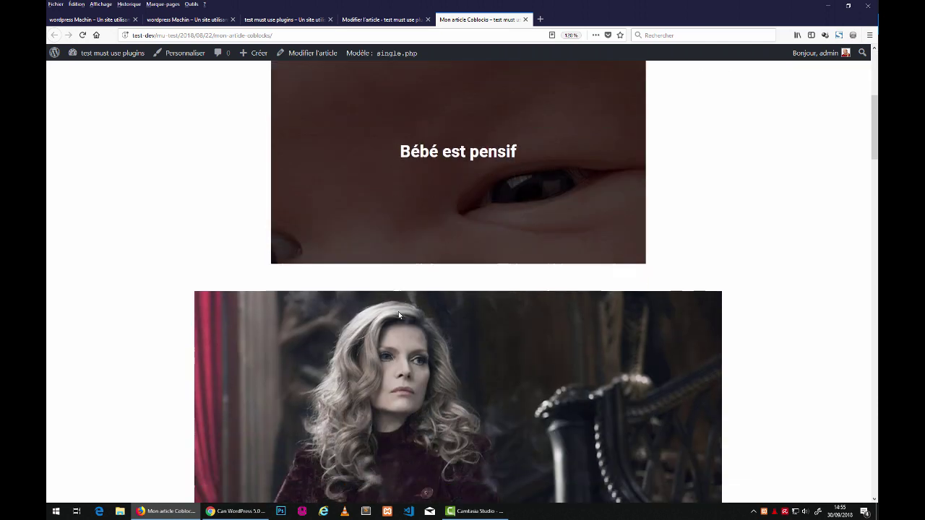
scroll(399, 312, "up", 3)
scroll(398, 320, "up", 3)
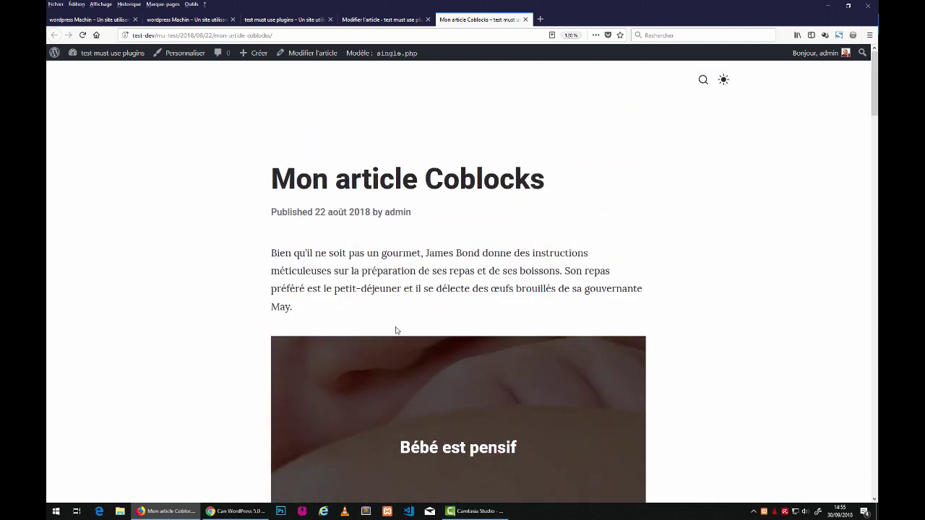
scroll(395, 333, "down", 2)
scroll(395, 333, "up", 2)
scroll(395, 333, "down", 5)
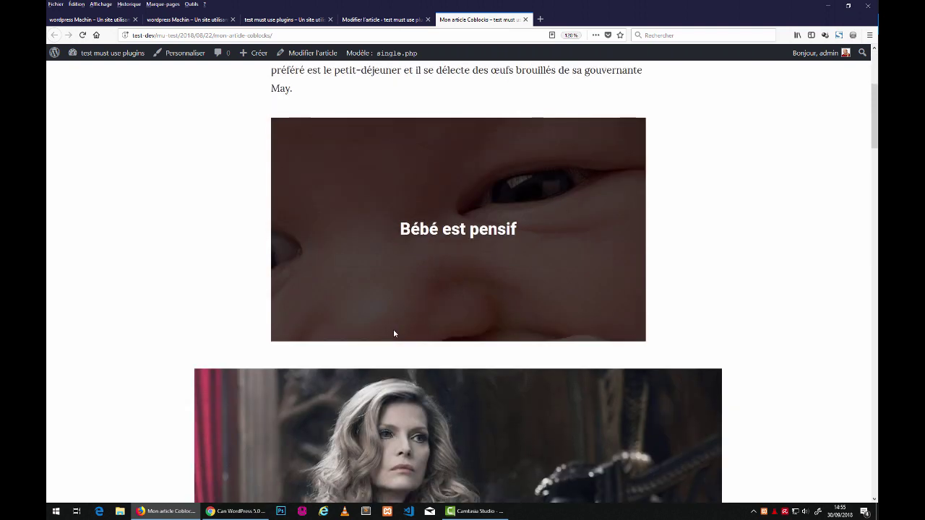
scroll(394, 333, "up", 3)
scroll(394, 332, "down", 3)
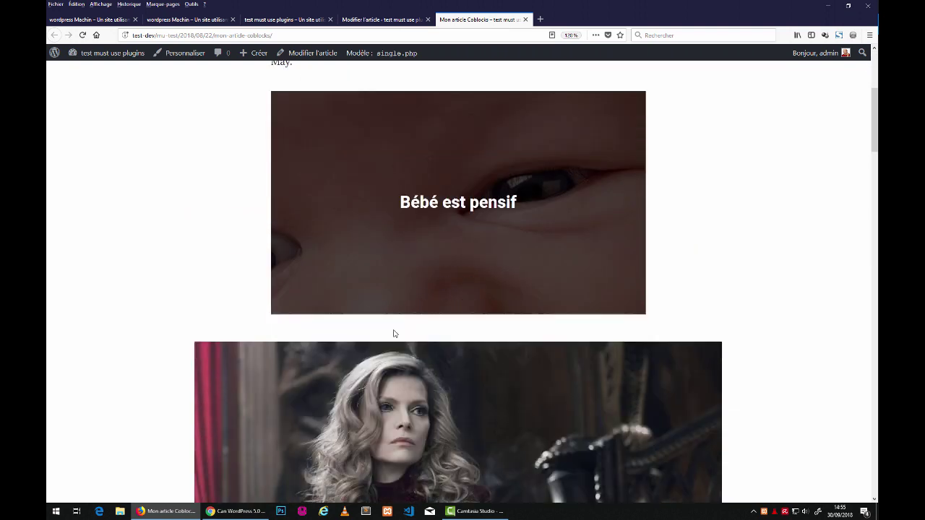
scroll(394, 332, "up", 2)
scroll(394, 331, "down", 1)
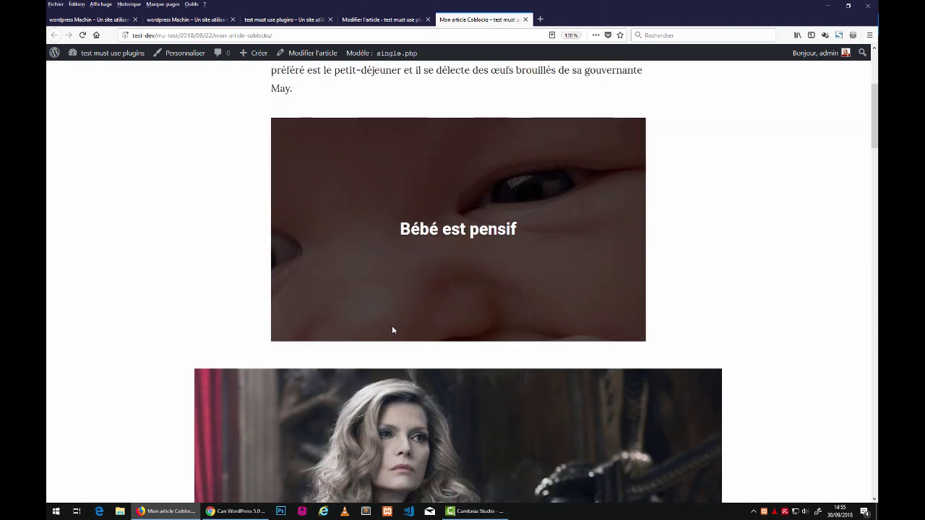
scroll(392, 326, "down", 2)
scroll(391, 325, "up", 2)
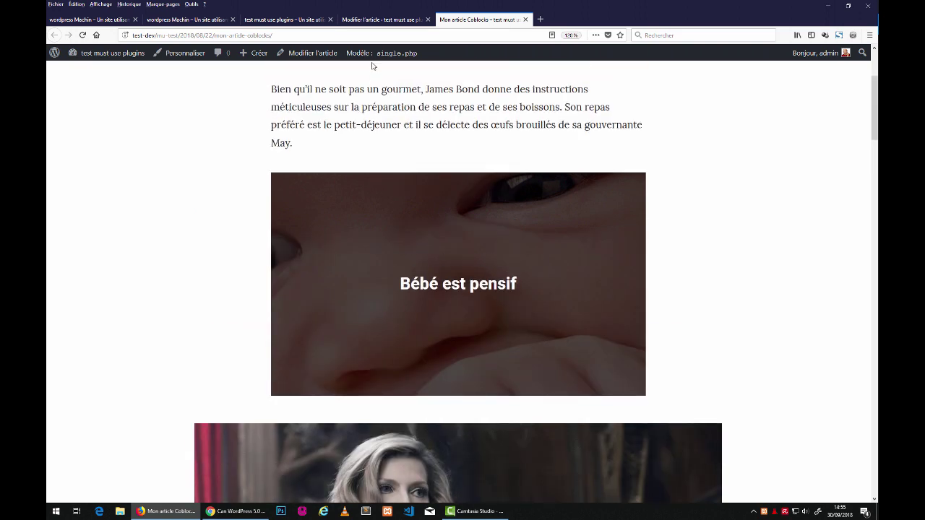
Step: Return to the article editor and set the cover image to full width (Pleine largeur)
left_click(366, 19)
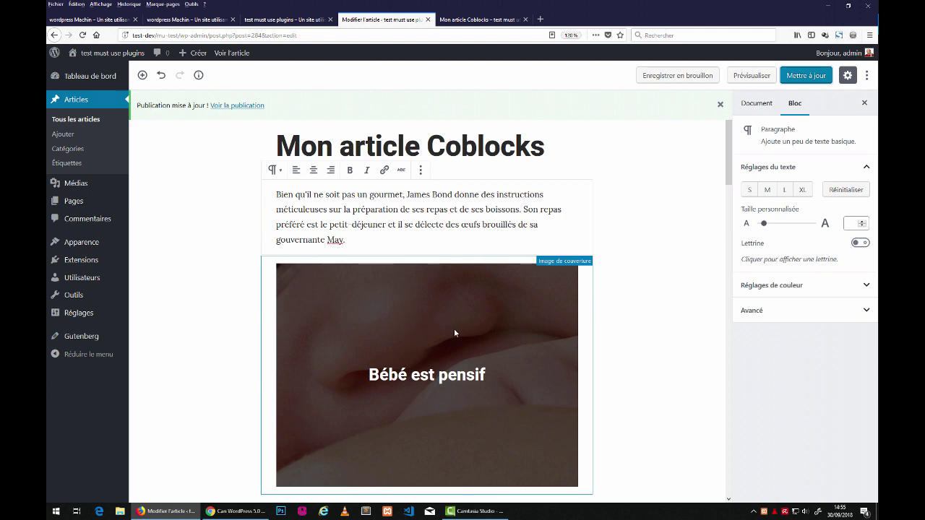
left_click(557, 263)
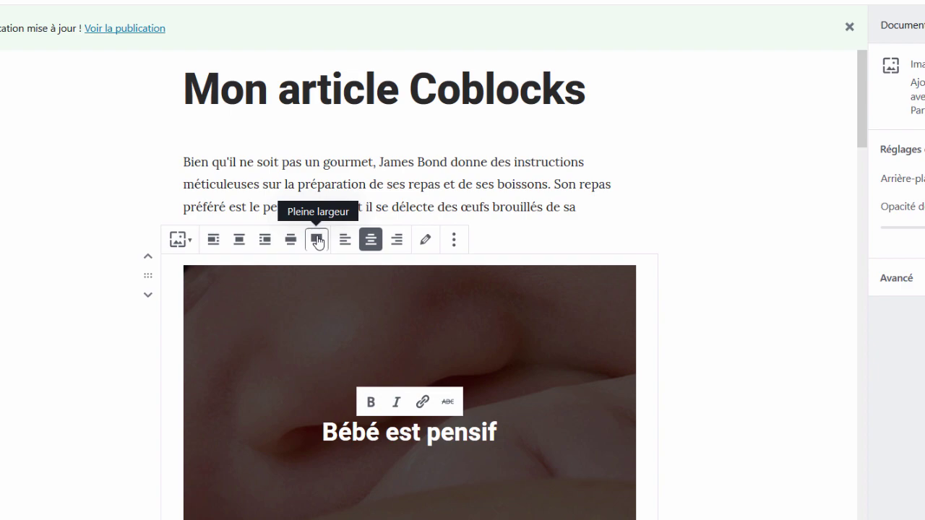
left_click(318, 240)
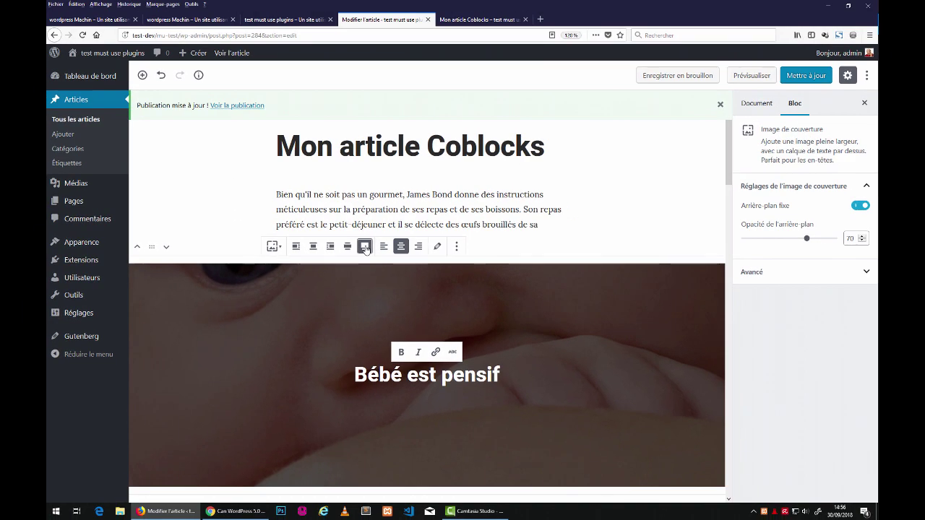
scroll(440, 326, "down", 3)
scroll(439, 326, "up", 2)
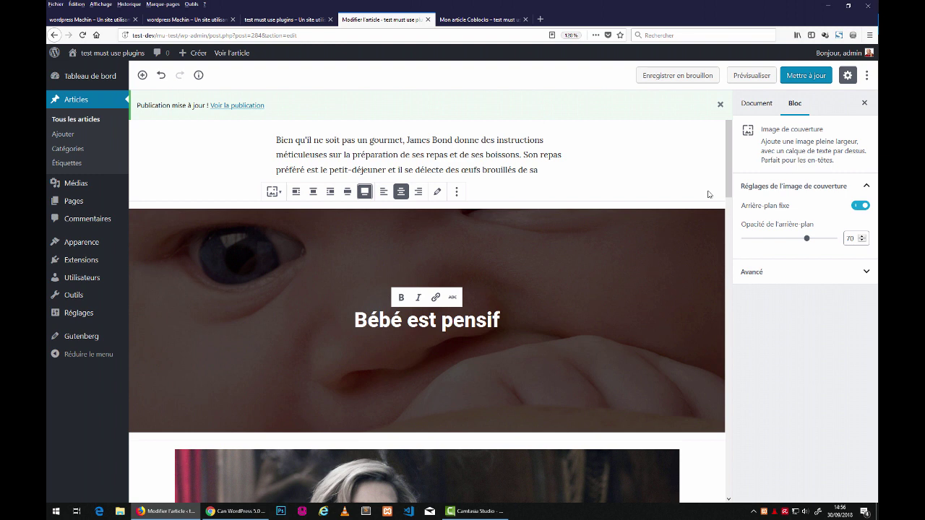
Step: Hide the block settings and collapse the admin menu to give the editor more room
left_click(863, 105)
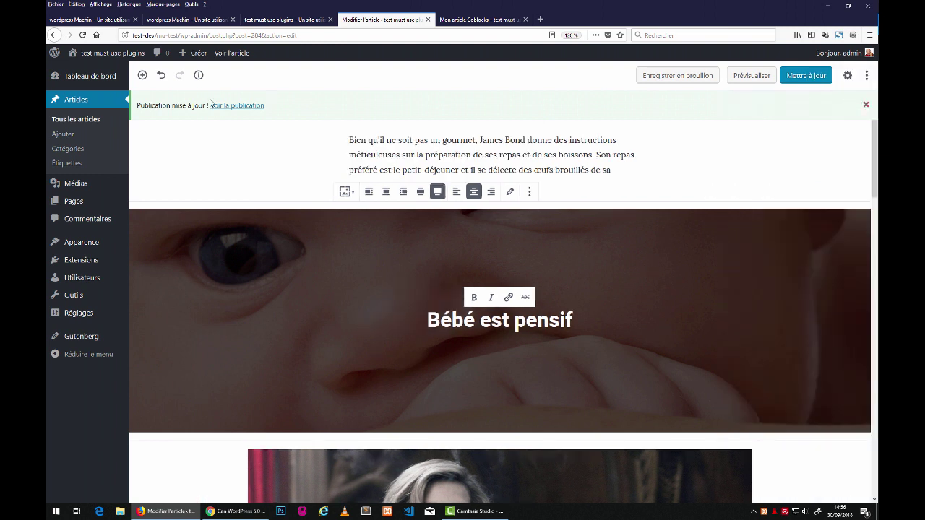
left_click(56, 354)
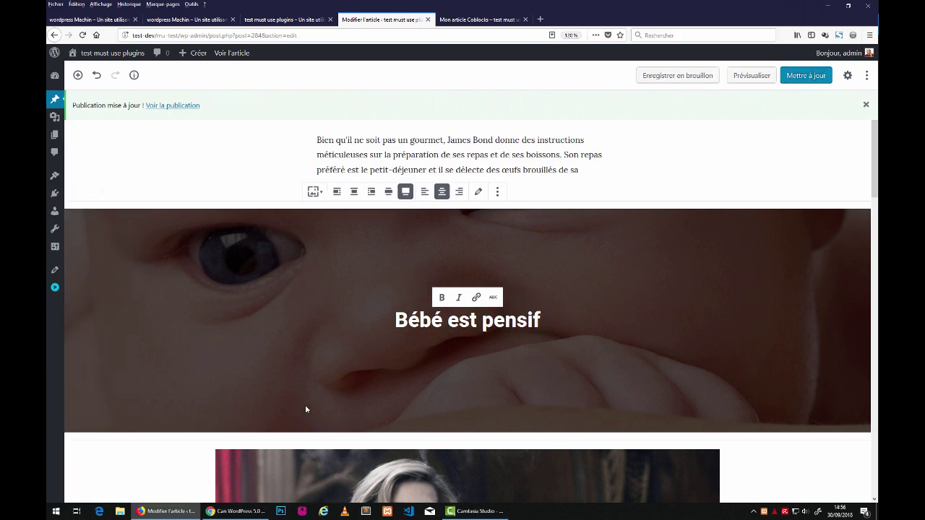
Step: Examine the fixed-background effect of the full-width cover image in the editor while the content moves
scroll(475, 325, "down", 3)
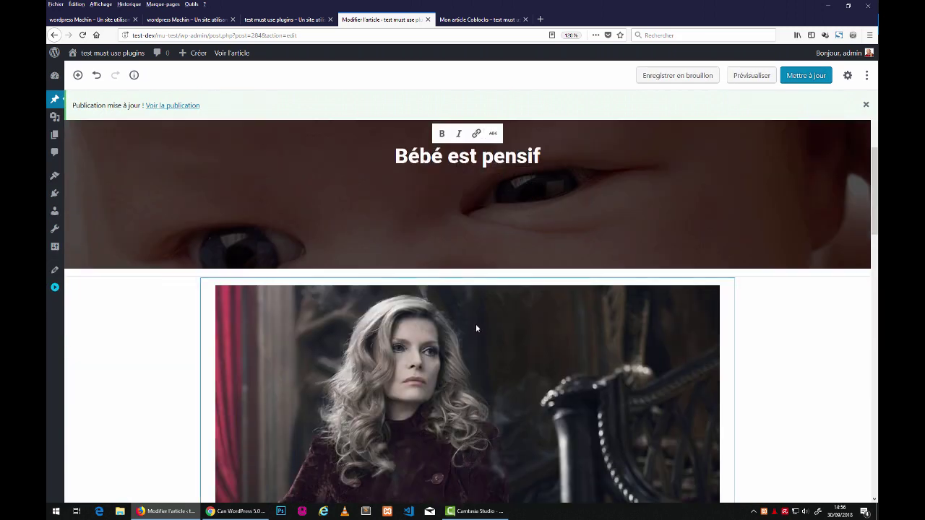
scroll(476, 325, "up", 4)
scroll(475, 326, "down", 3)
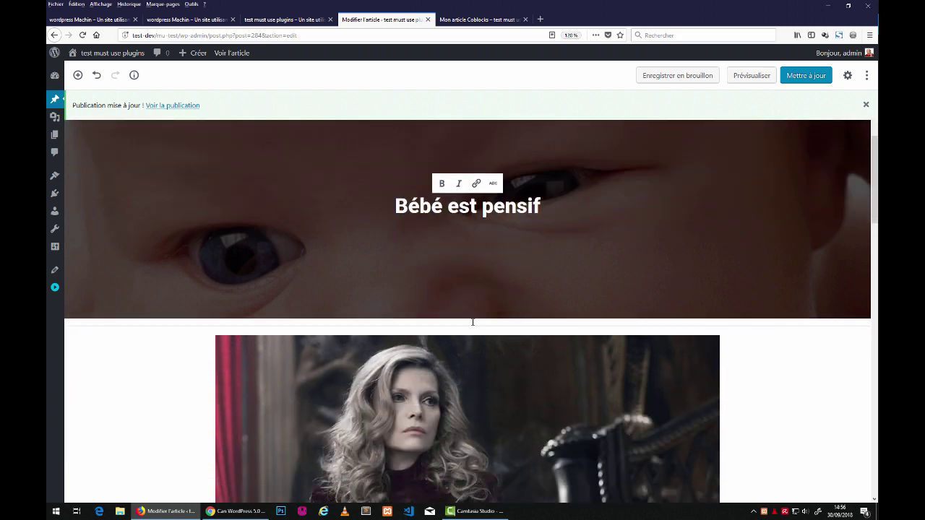
scroll(474, 321, "up", 2)
scroll(473, 322, "up", 1)
scroll(413, 353, "down", 3)
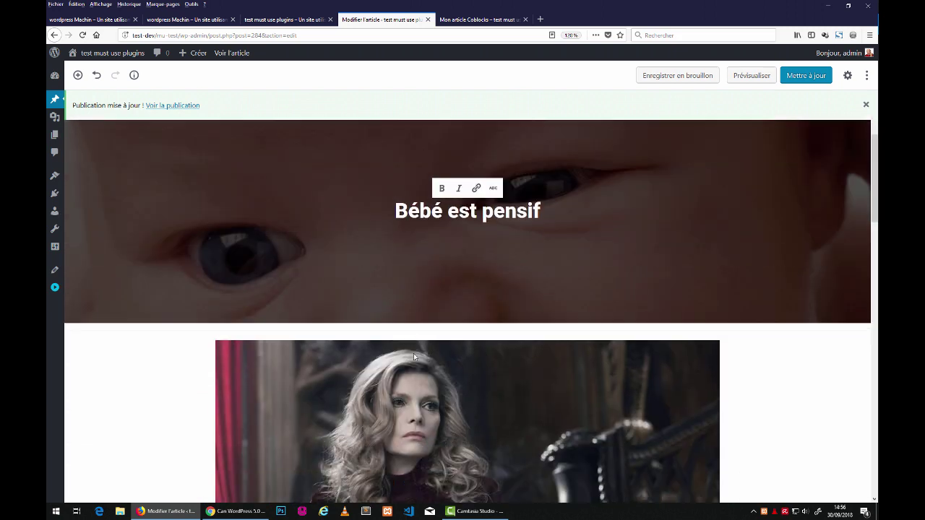
scroll(327, 286, "up", 1)
scroll(327, 287, "up", 1)
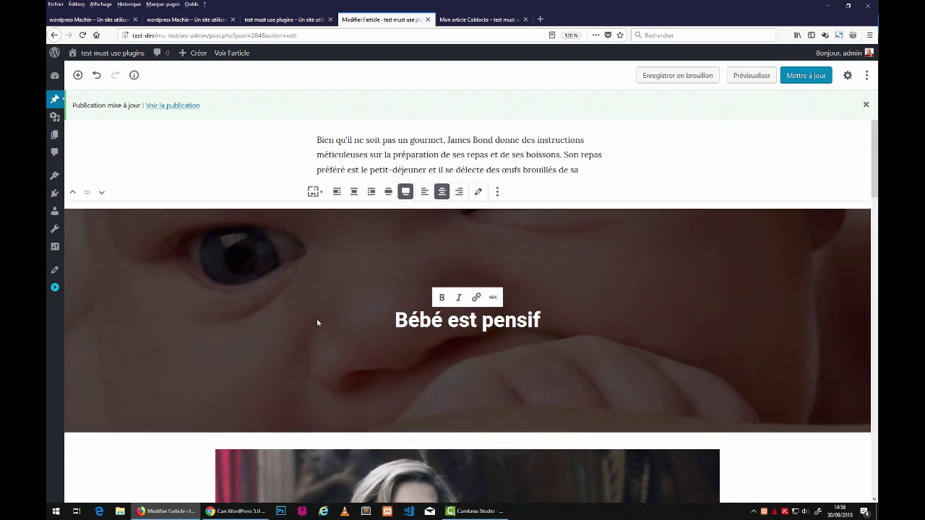
scroll(318, 322, "down", 2)
scroll(317, 322, "up", 2)
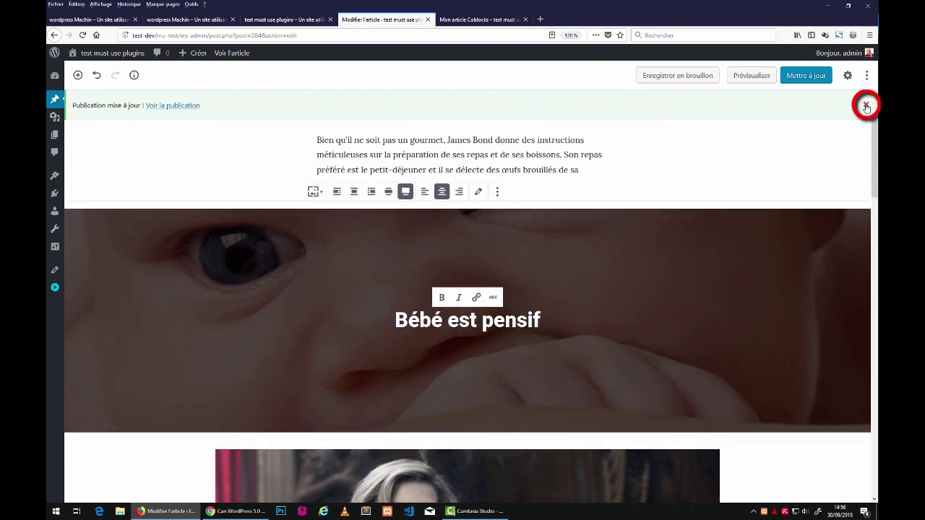
Step: Dismiss the publication notice and check the full-width cover image in the enlarged editing area
left_click(867, 107)
scroll(449, 328, "down", 2)
scroll(449, 328, "up", 3)
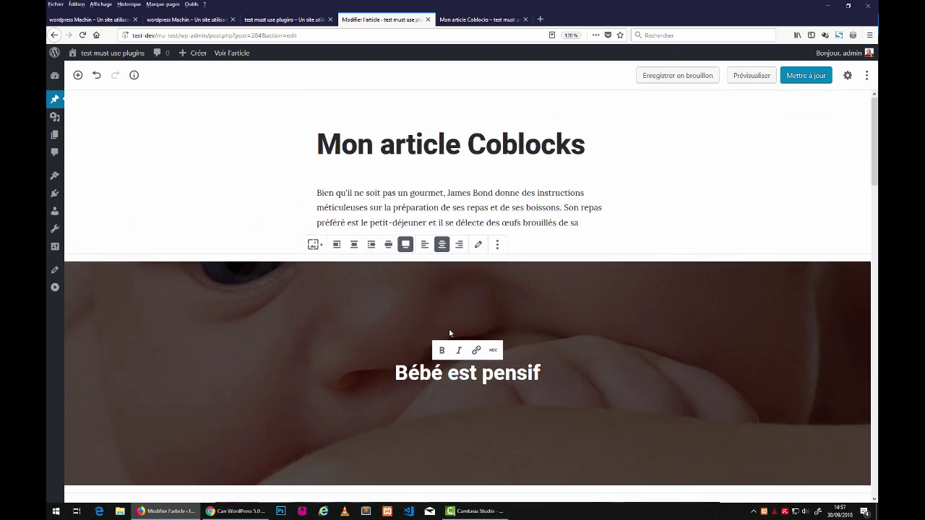
scroll(449, 328, "down", 3)
scroll(449, 328, "up", 2)
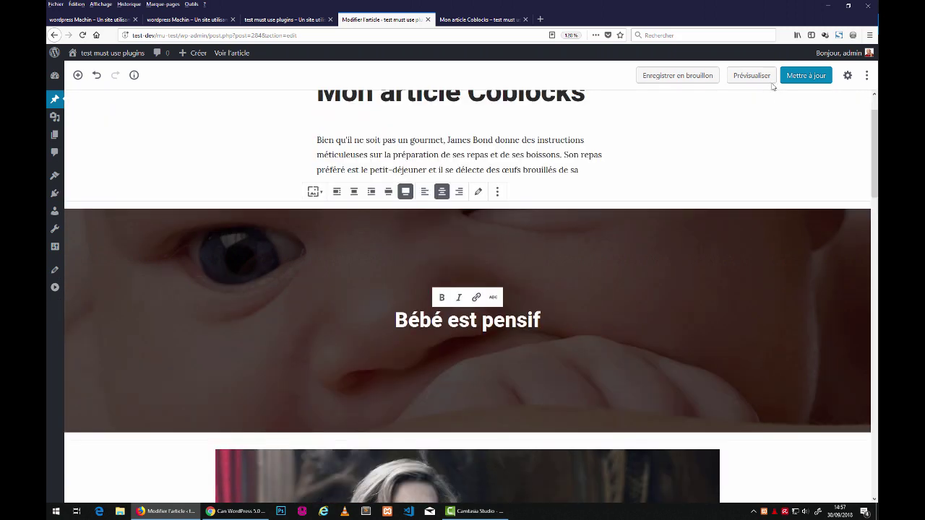
Step: Update the article with the full-width cover image and reload its published page
left_click(796, 77)
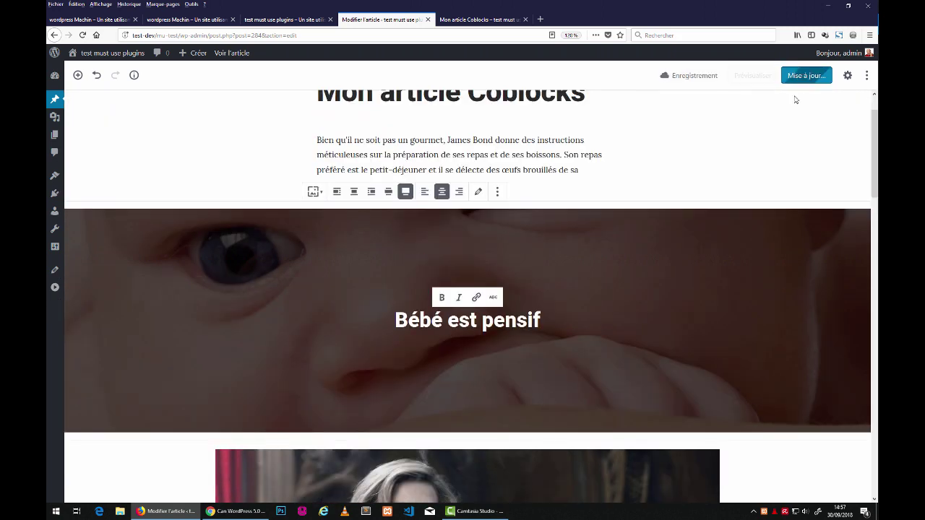
left_click(471, 20)
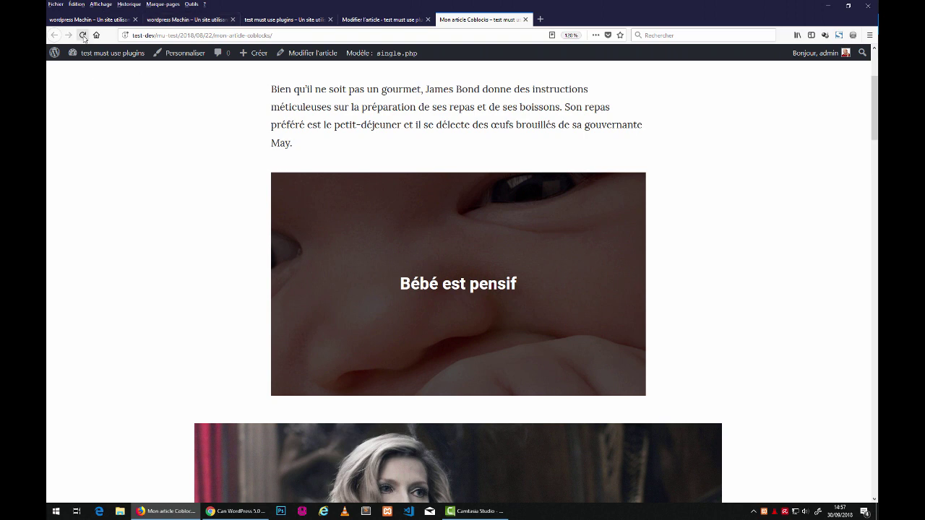
left_click(83, 35)
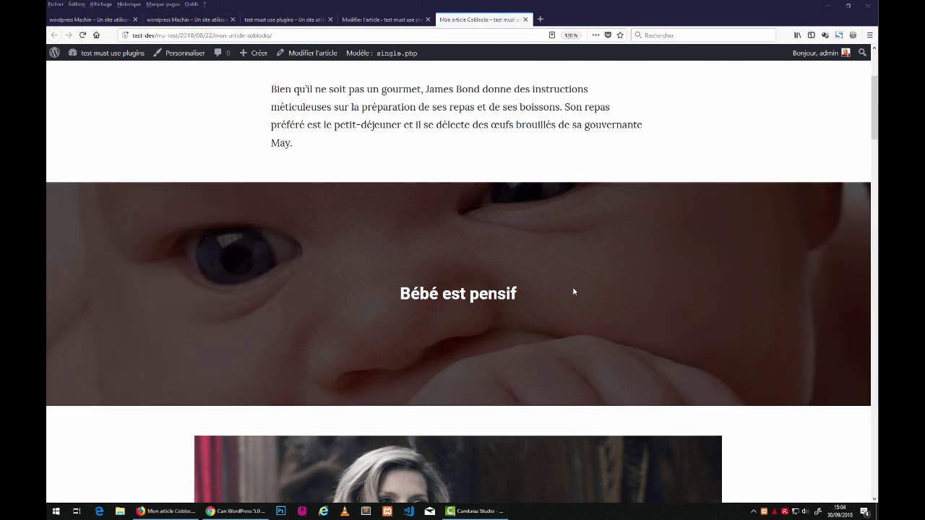
Step: Examine the fixed-background effect of the full-width cover image on the published page, and review the article down to the comment form
scroll(566, 278, "up", 3)
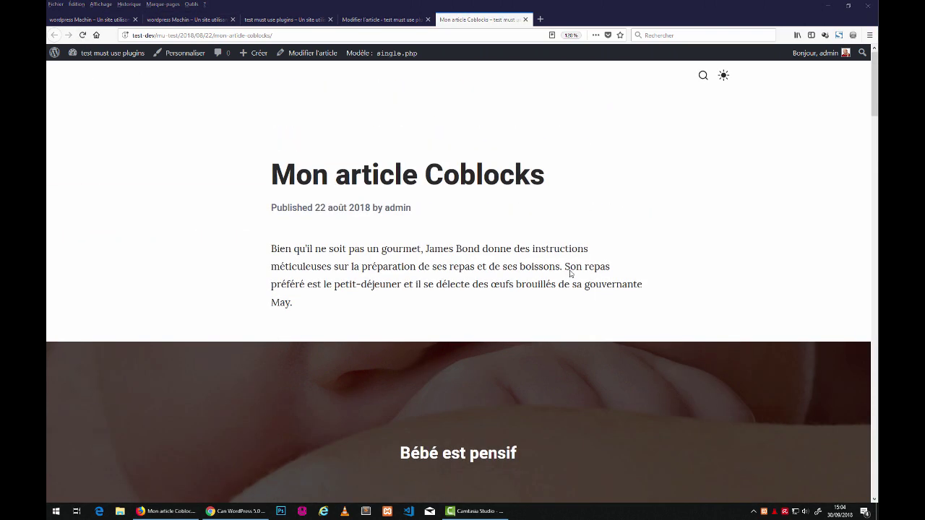
scroll(577, 271, "down", 6)
scroll(572, 222, "up", 5)
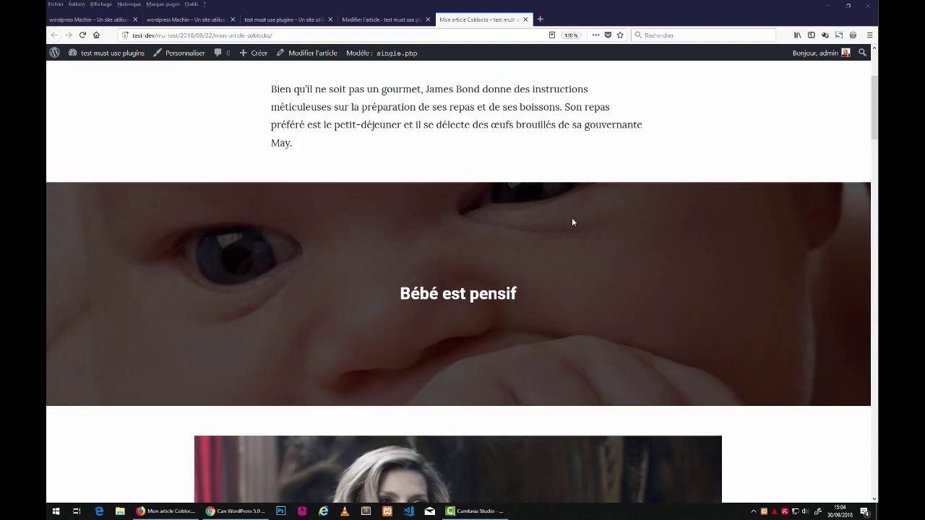
scroll(567, 225, "down", 5)
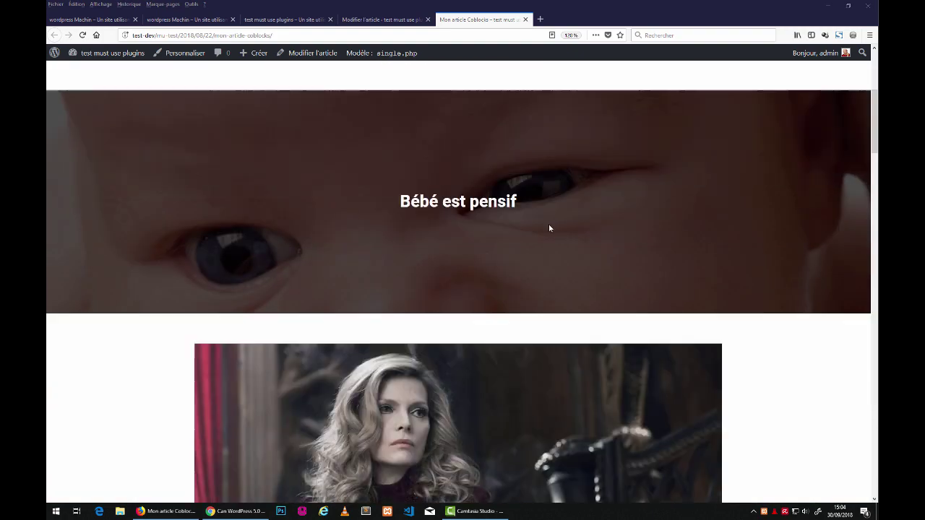
scroll(547, 229, "up", 5)
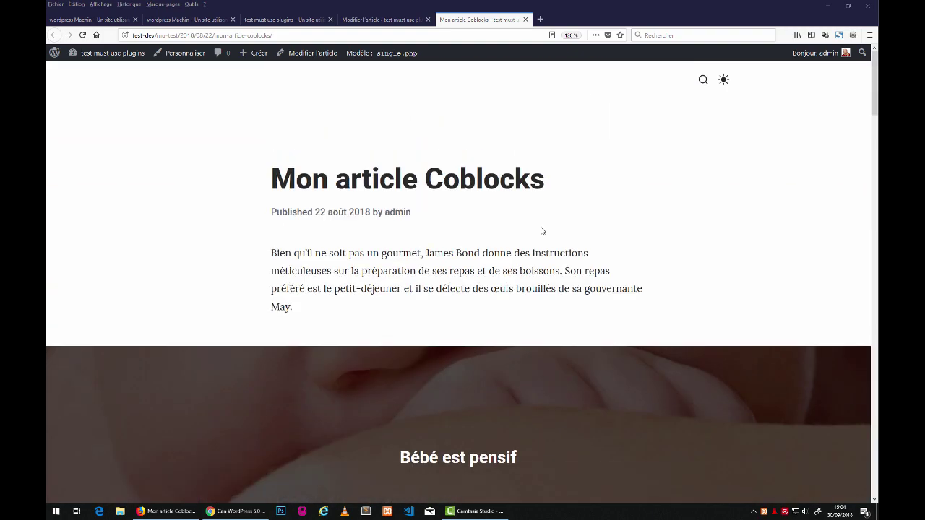
scroll(541, 231, "down", 6)
scroll(388, 268, "down", 12)
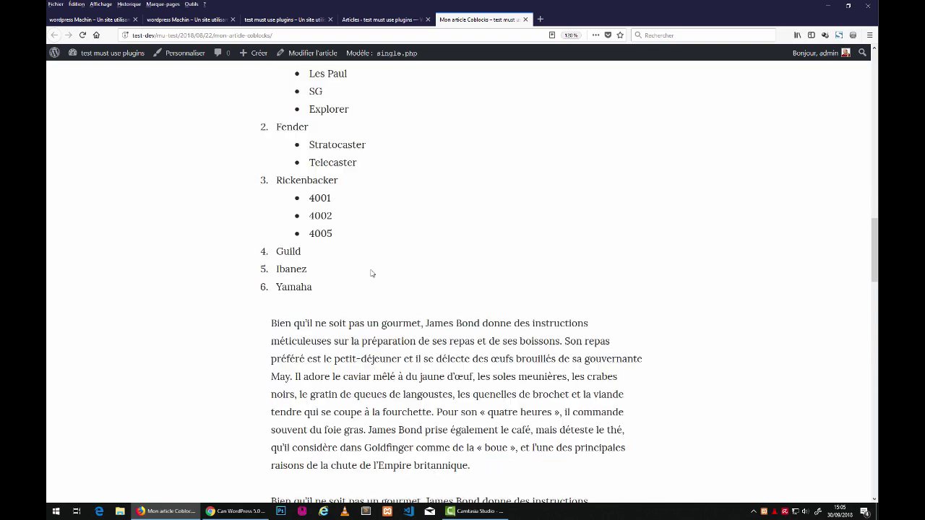
scroll(364, 271, "down", 8)
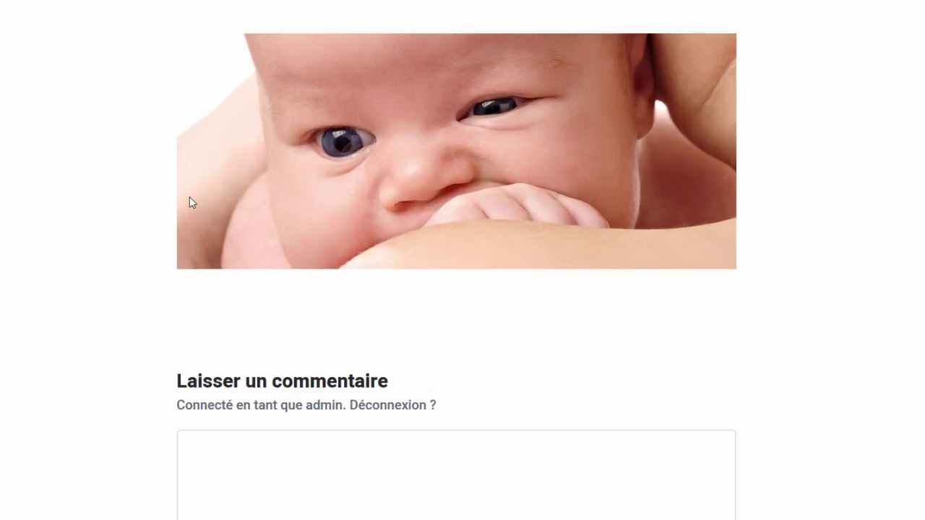
Step: View the article's baby photo on its own and check the attachment details of baby-wide.jpg in the WordPress media library
right_click(454, 162)
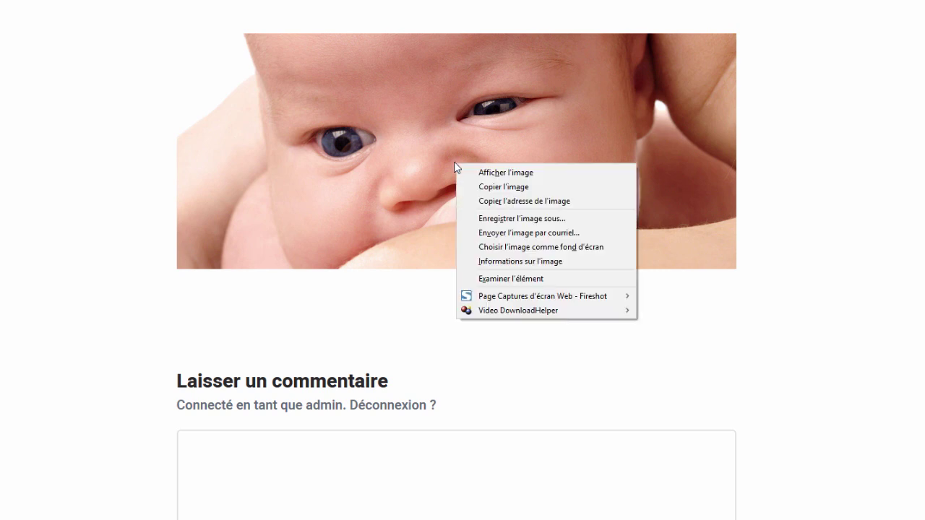
left_click(495, 172)
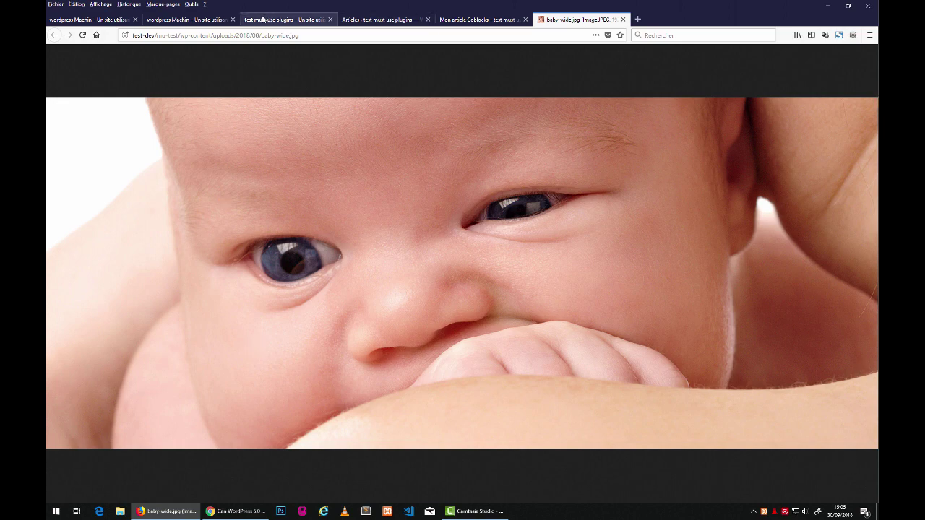
left_click(286, 20)
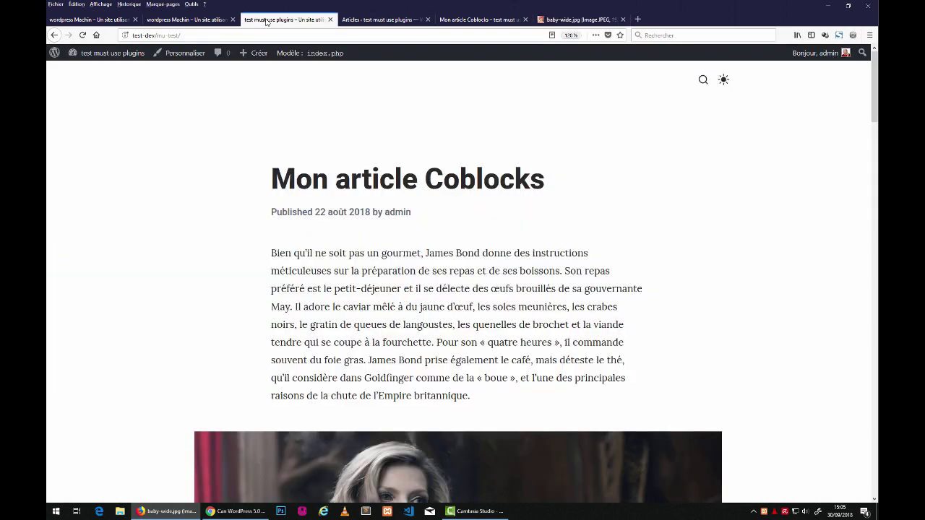
left_click(366, 25)
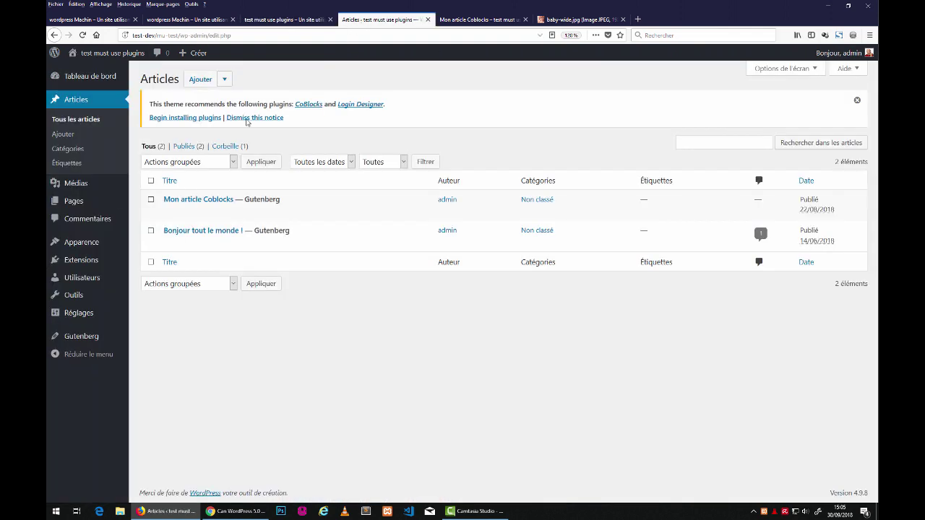
left_click(75, 183)
left_click(733, 237)
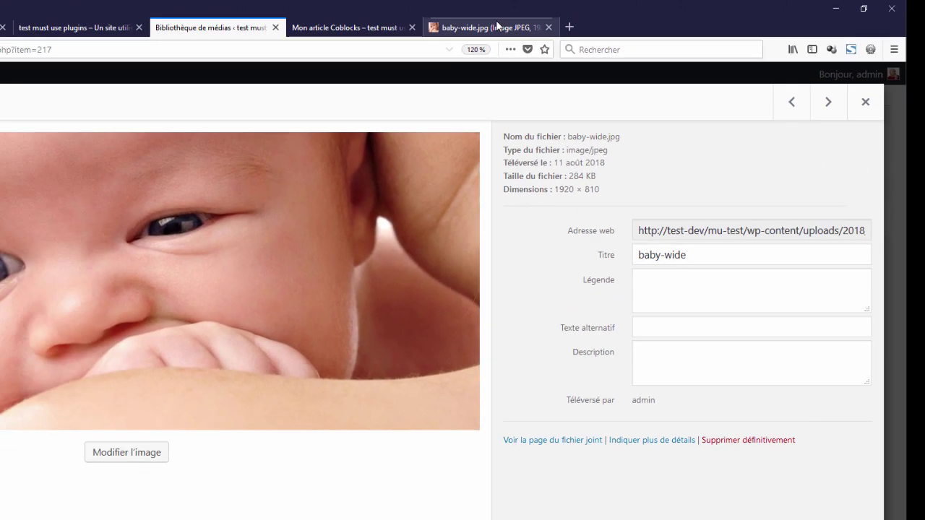
left_click(498, 27)
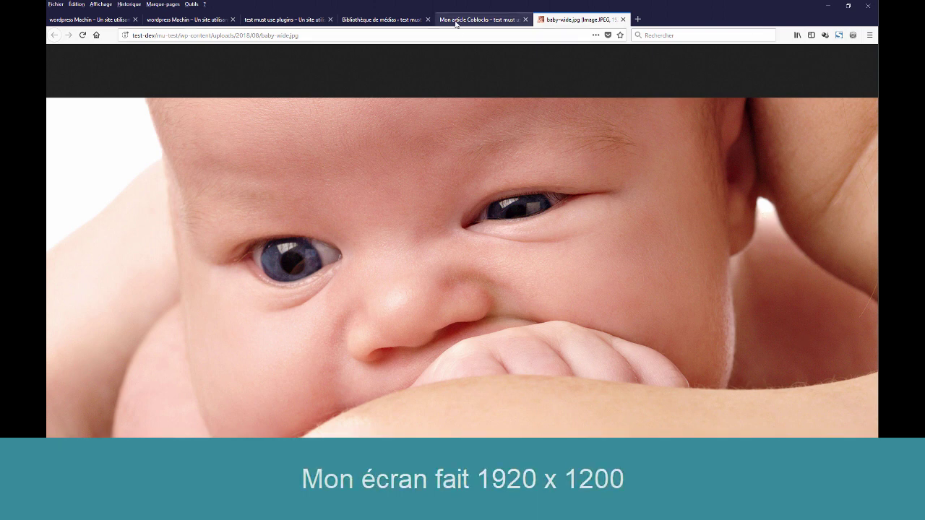
Step: Return to the published Coblocks article and examine how the "Bébé est pensif" cover image behaves while scrolling
left_click(477, 20)
scroll(476, 179, "up", 15)
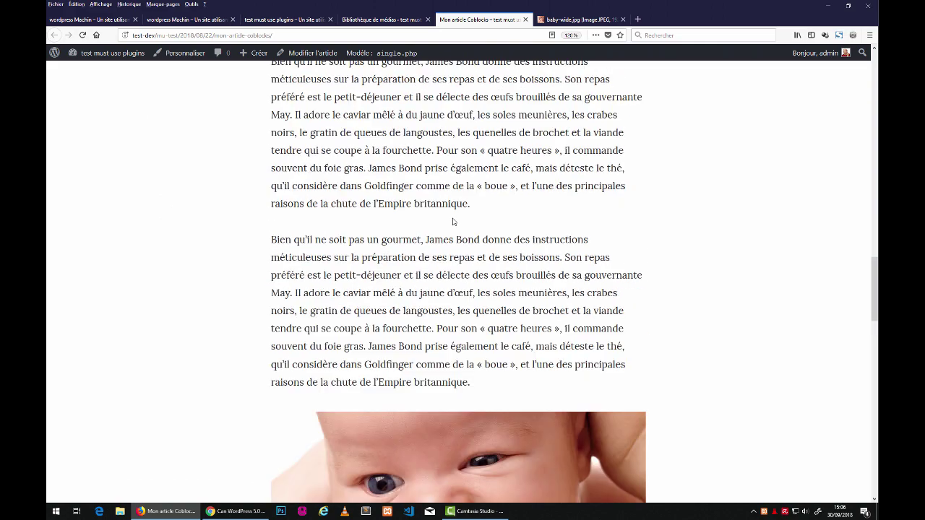
scroll(445, 285, "up", 10)
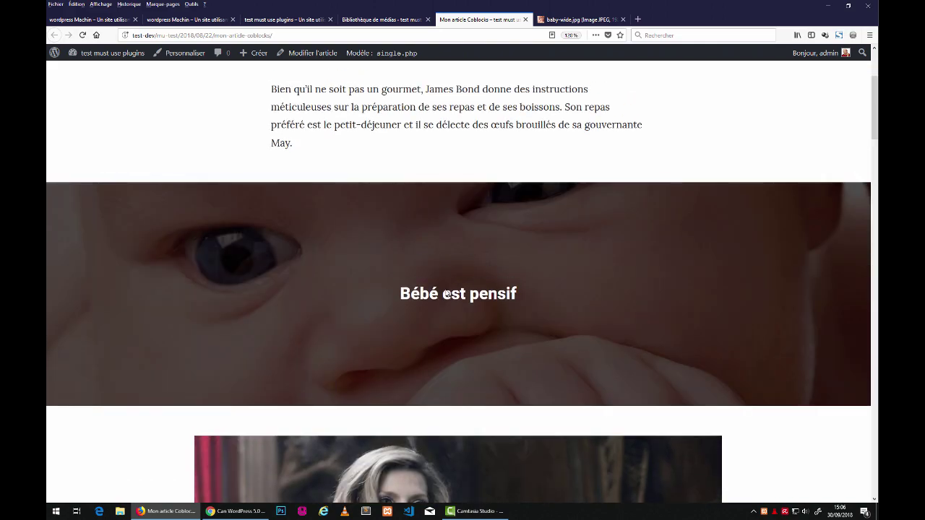
scroll(444, 285, "down", 2)
scroll(444, 281, "down", 2)
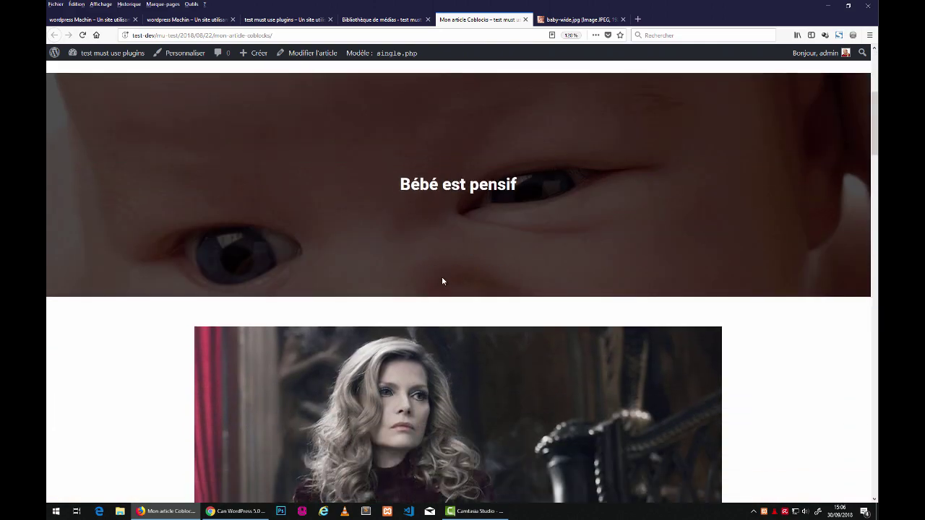
scroll(442, 276, "up", 5)
scroll(443, 277, "down", 4)
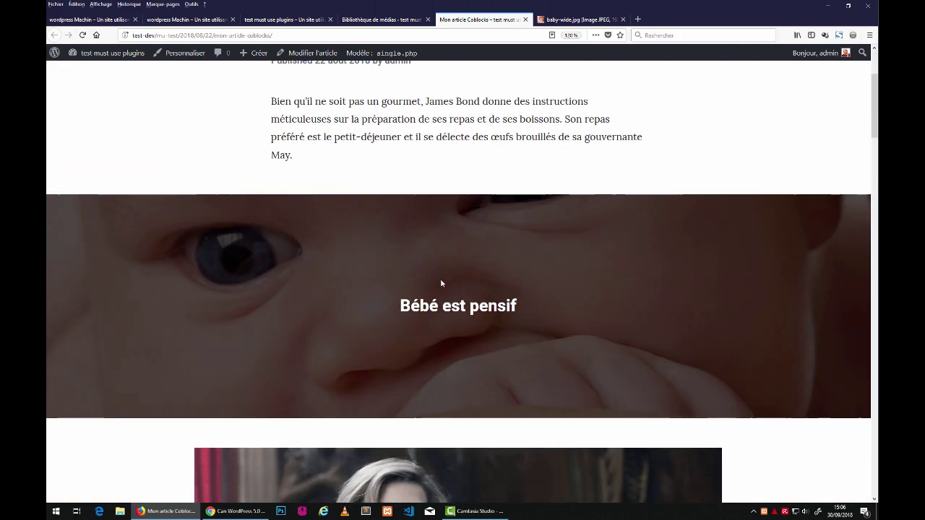
scroll(438, 286, "up", 7)
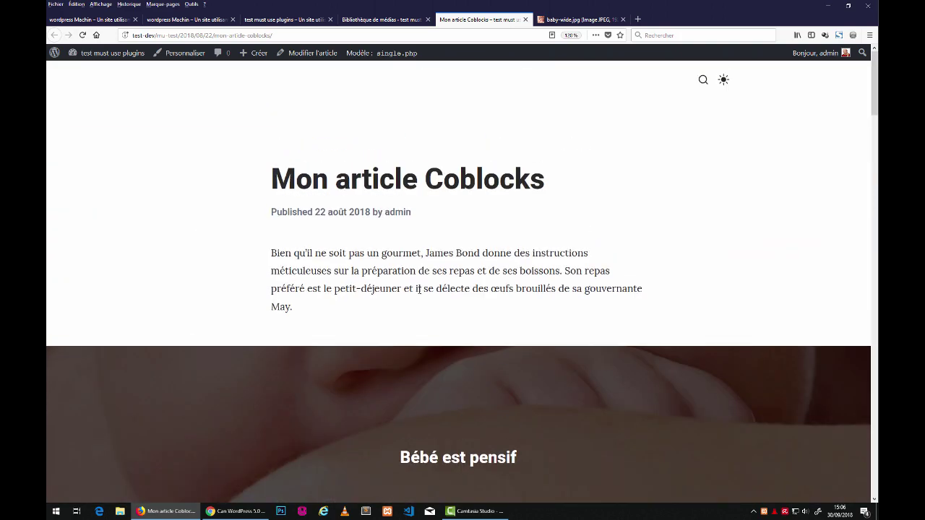
scroll(425, 289, "down", 5)
scroll(411, 286, "up", 5)
scroll(411, 286, "down", 4)
scroll(409, 287, "up", 2)
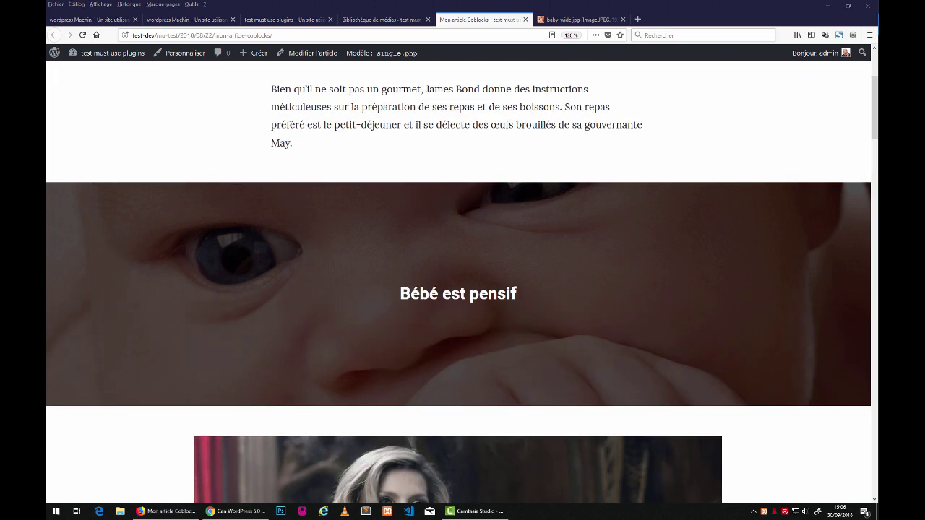
Step: Open the developer tools and inspect the "Bébé est pensif" cover image element
left_click_drag(878, 52, 528, 2)
key("ctrl+shift+i")
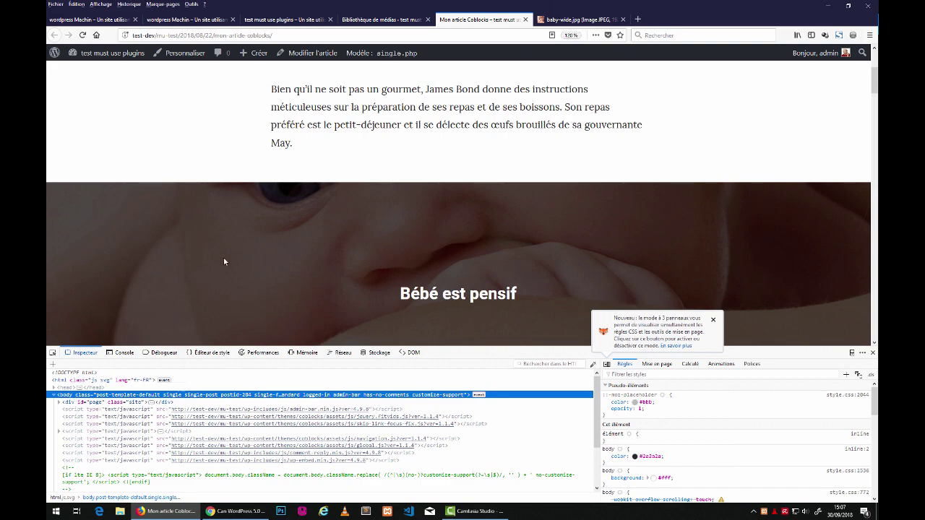
right_click(224, 256)
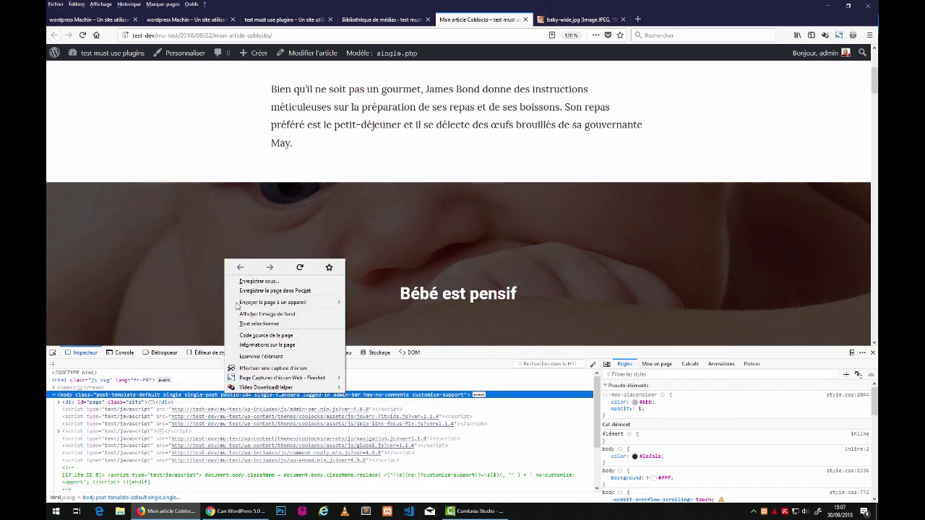
left_click(262, 357)
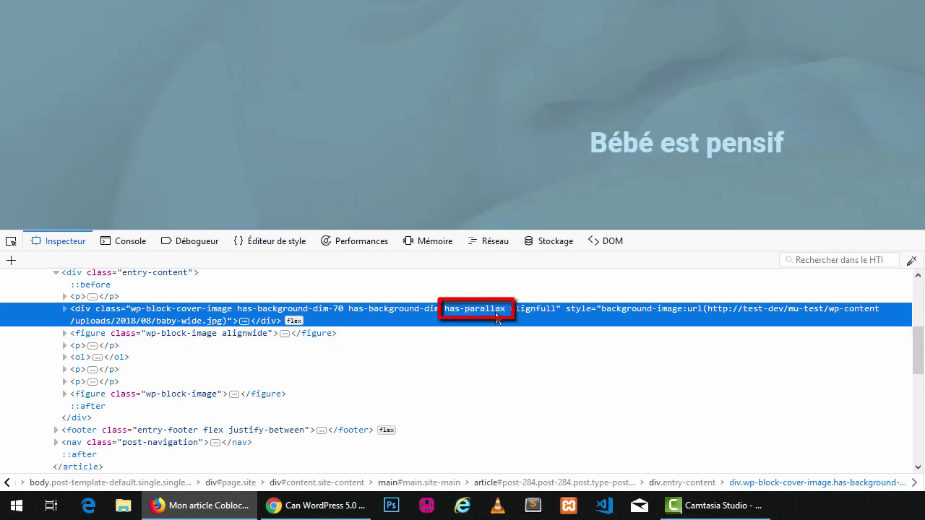
Step: Examine the inspected cover block's has-parallax scrolling effect by moving the article back and forth past it
scroll(439, 83, "down", 3)
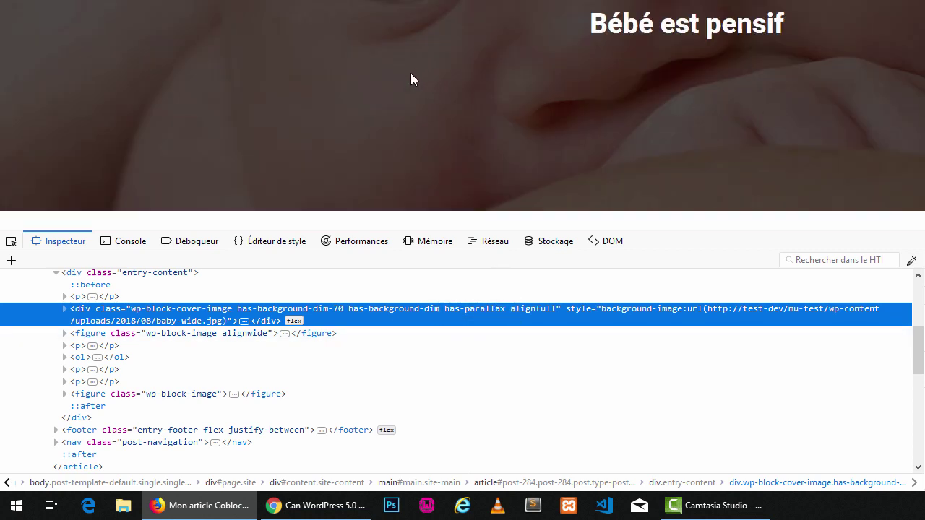
scroll(411, 73, "down", 4)
scroll(411, 73, "up", 12)
scroll(435, 89, "down", 7)
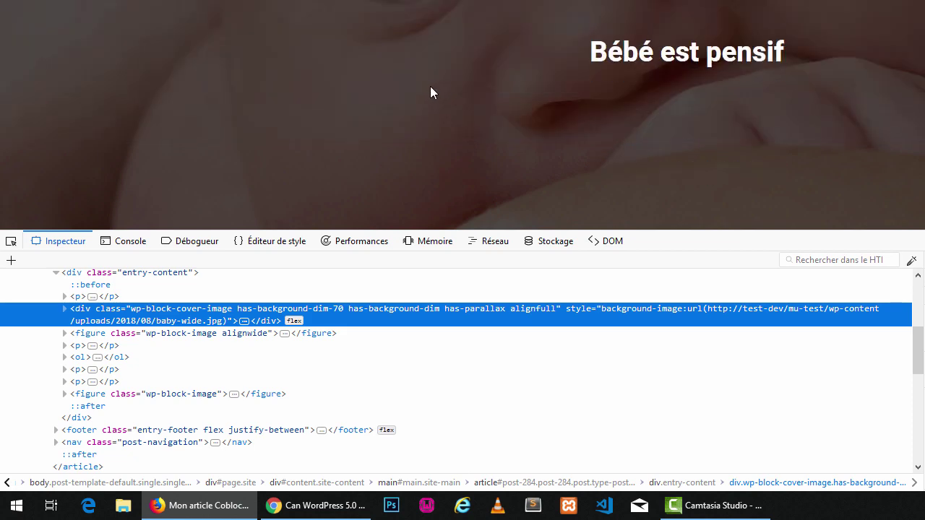
scroll(429, 85, "down", 5)
scroll(427, 85, "up", 6)
scroll(423, 84, "down", 3)
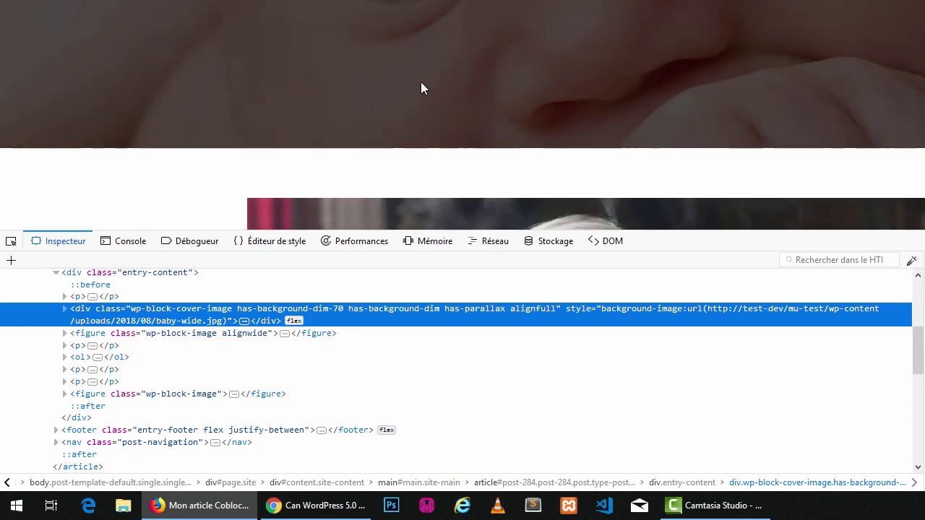
scroll(420, 81, "up", 2)
scroll(420, 81, "down", 1)
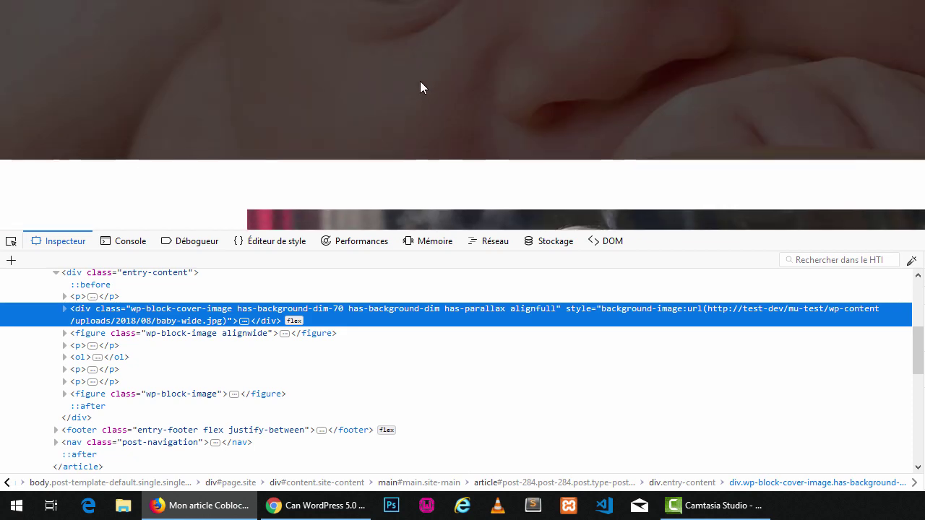
scroll(420, 81, "up", 2)
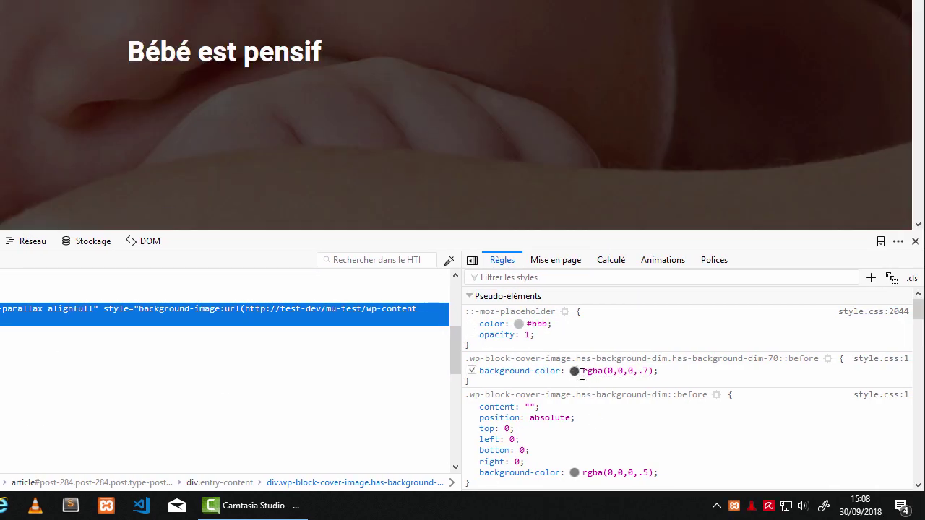
Step: Disable background-attachment: fixed in the .wp-block-cover-image.has-parallax CSS rule
scroll(582, 373, "down", 8)
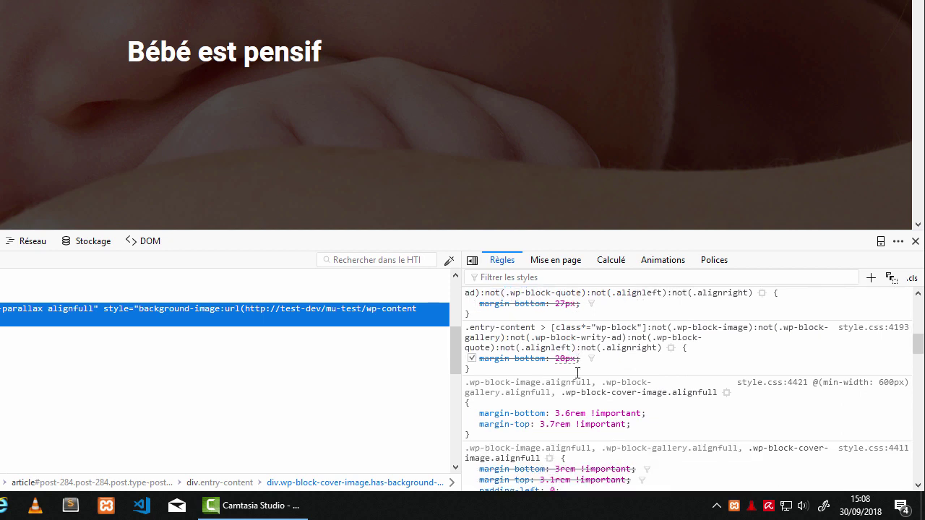
scroll(578, 373, "down", 8)
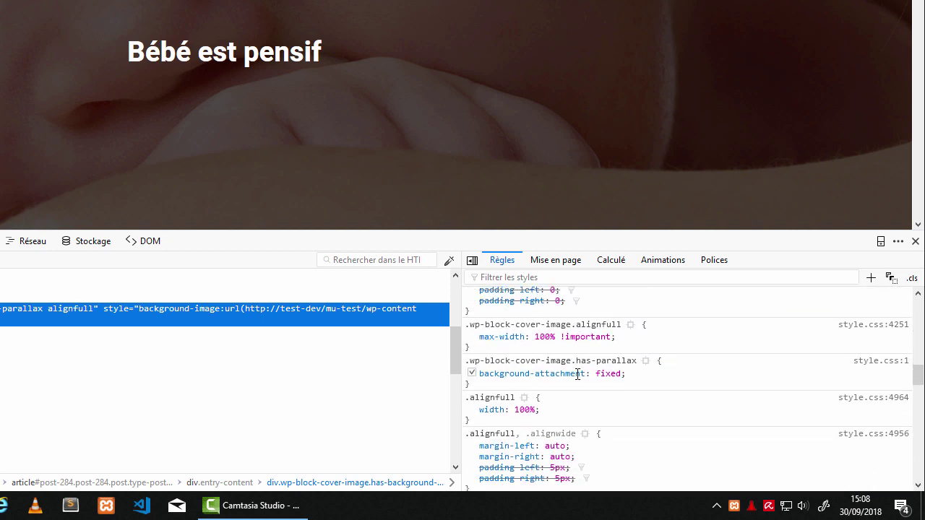
scroll(577, 373, "down", 1)
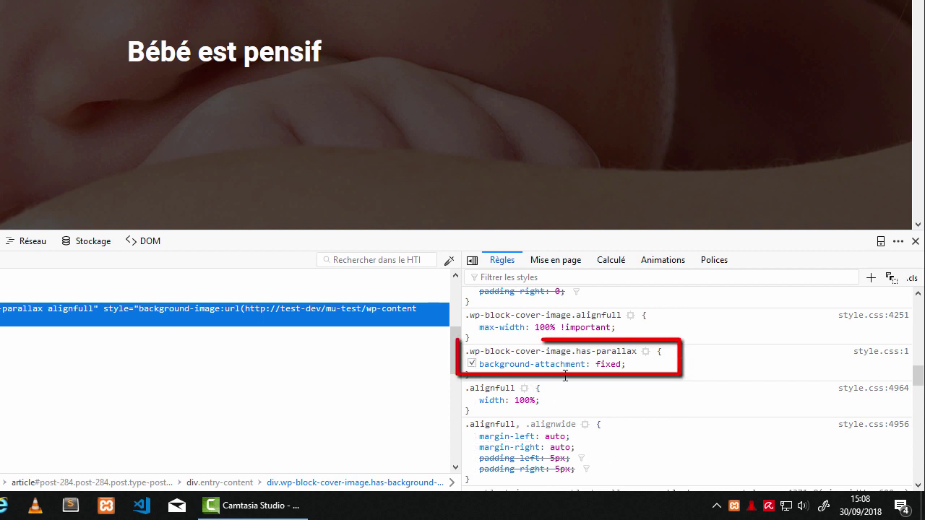
left_click(471, 364)
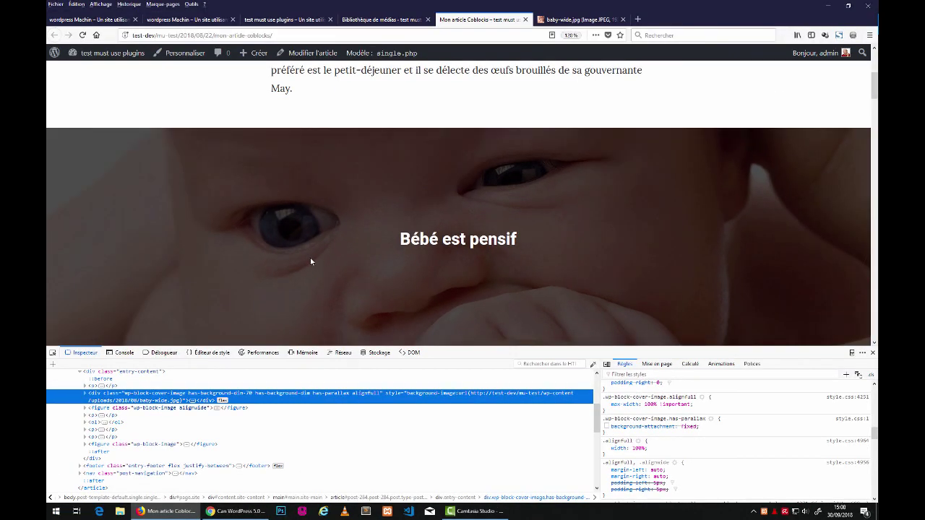
Step: Examine how the cover image scrolls with the article when its background is not fixed
scroll(311, 259, "up", 3)
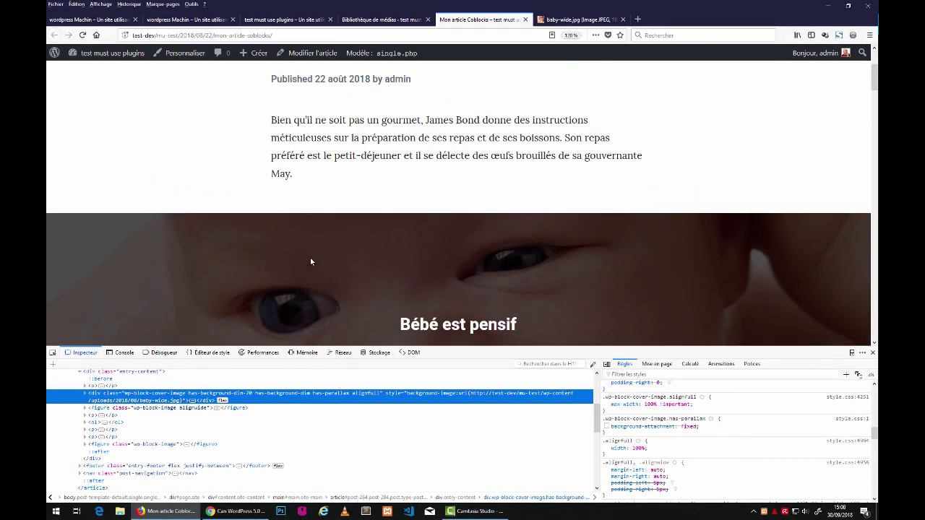
scroll(310, 259, "down", 2)
scroll(311, 262, "down", 4)
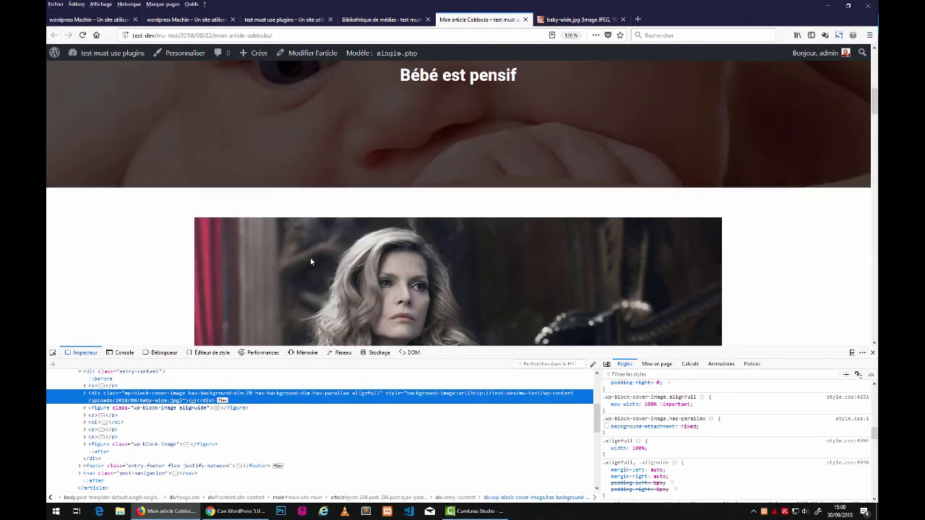
scroll(310, 260, "up", 10)
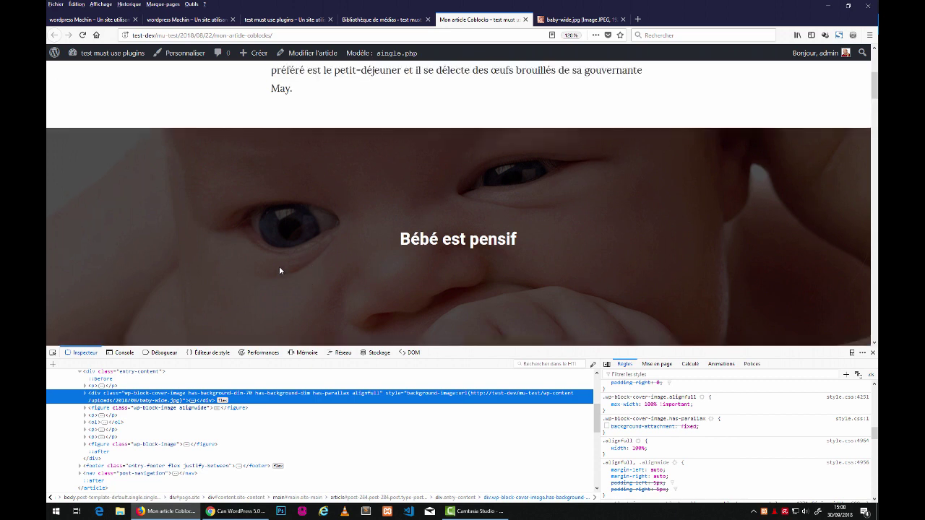
scroll(281, 270, "down", 5)
scroll(276, 268, "up", 4)
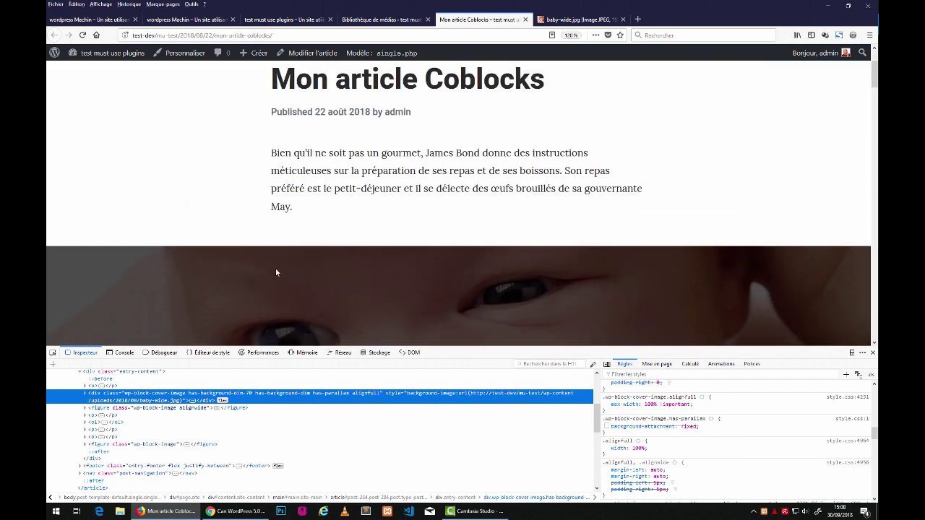
scroll(275, 268, "down", 2)
scroll(279, 275, "down", 1)
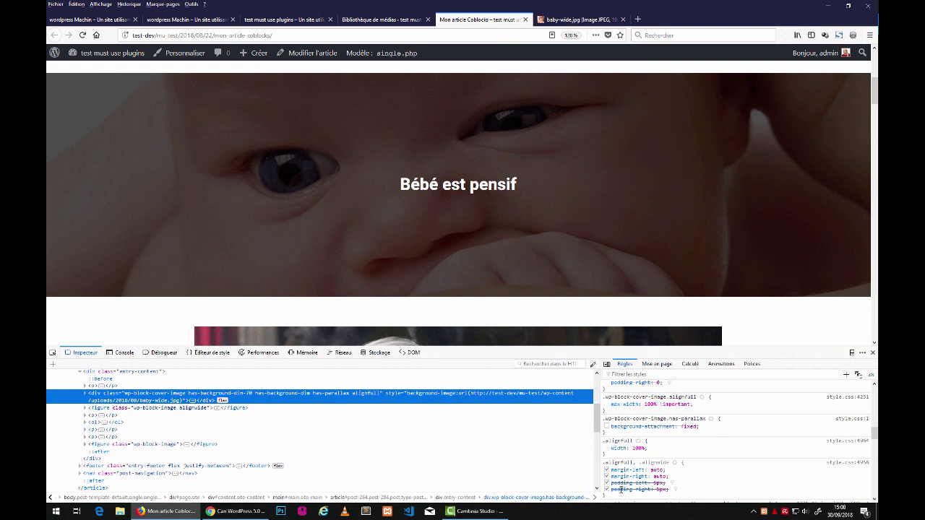
Step: Re-enable background-attachment: fixed in the cover image's has-parallax rule
mouse_move(612, 479)
left_click(607, 427)
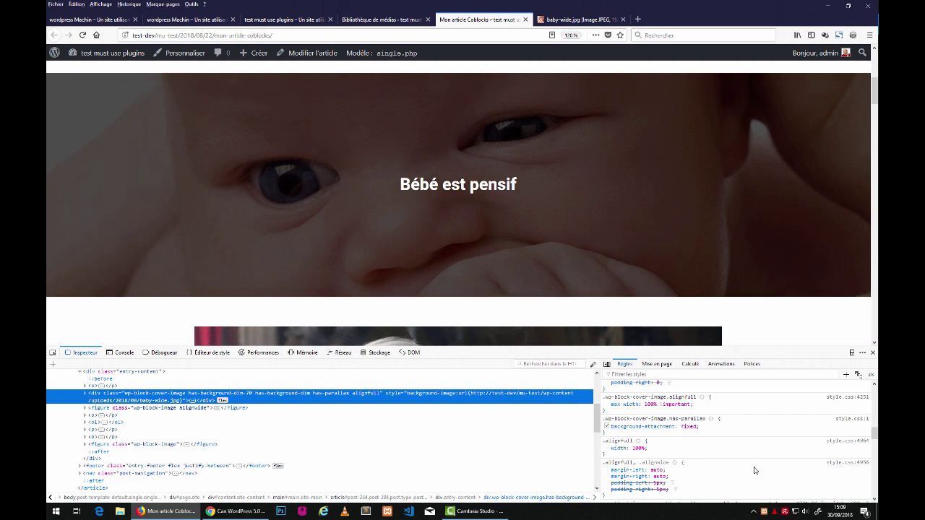
Step: Disable background-size: cover in the .wp-block-cover-image rule and check the effect on the article
scroll(630, 429, "up", 3)
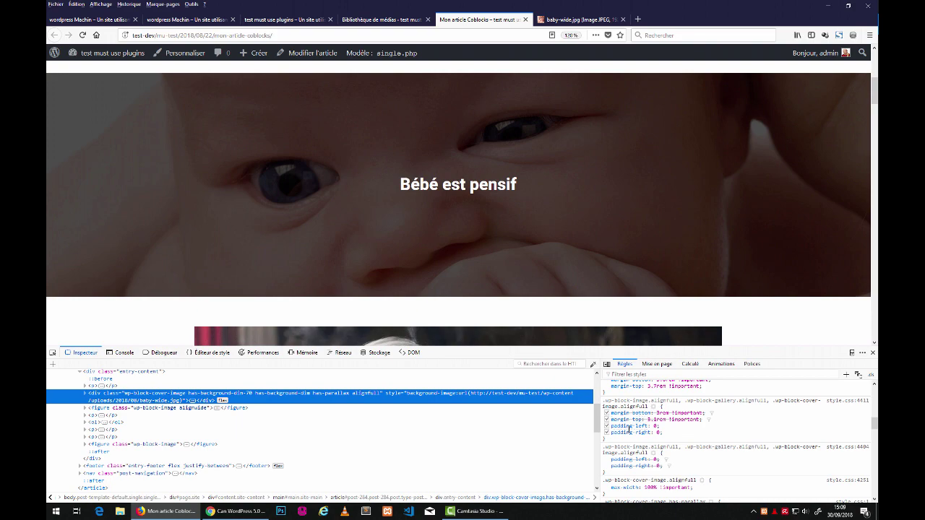
scroll(630, 430, "up", 5)
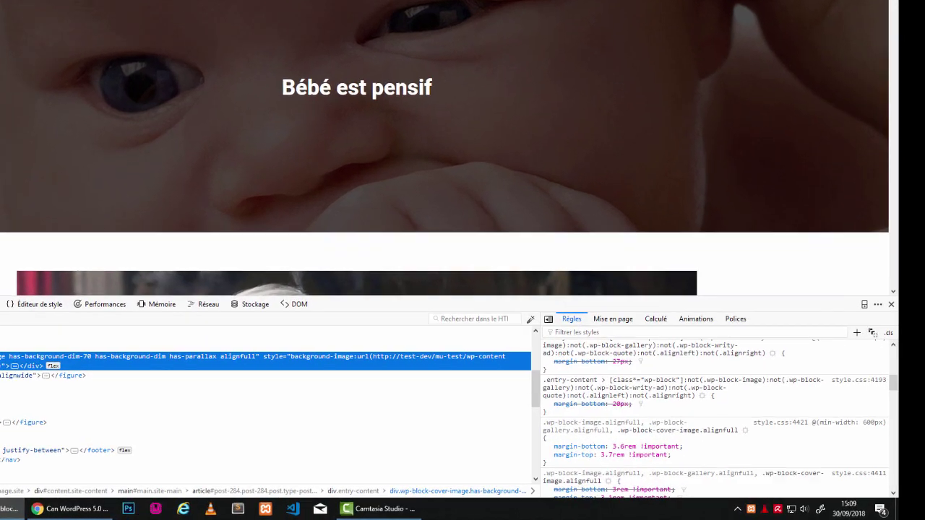
scroll(716, 420, "down", 10)
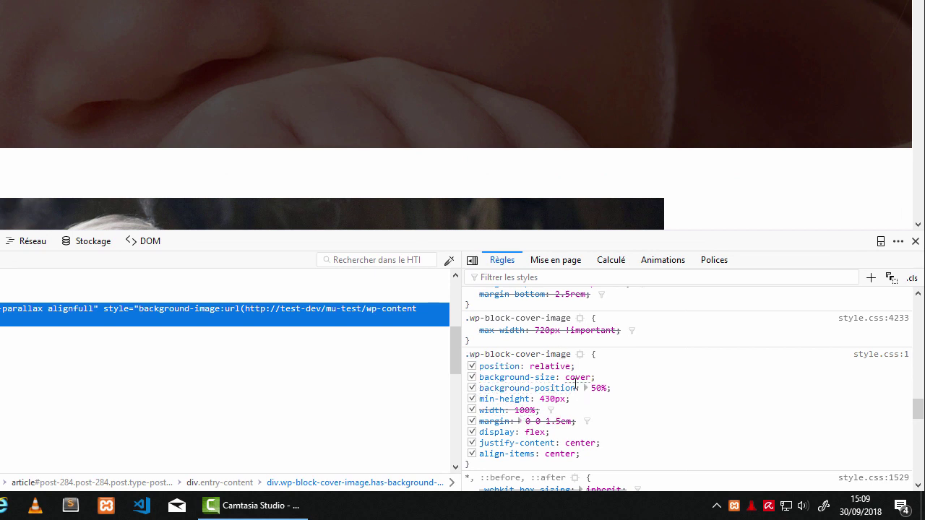
left_click(473, 377)
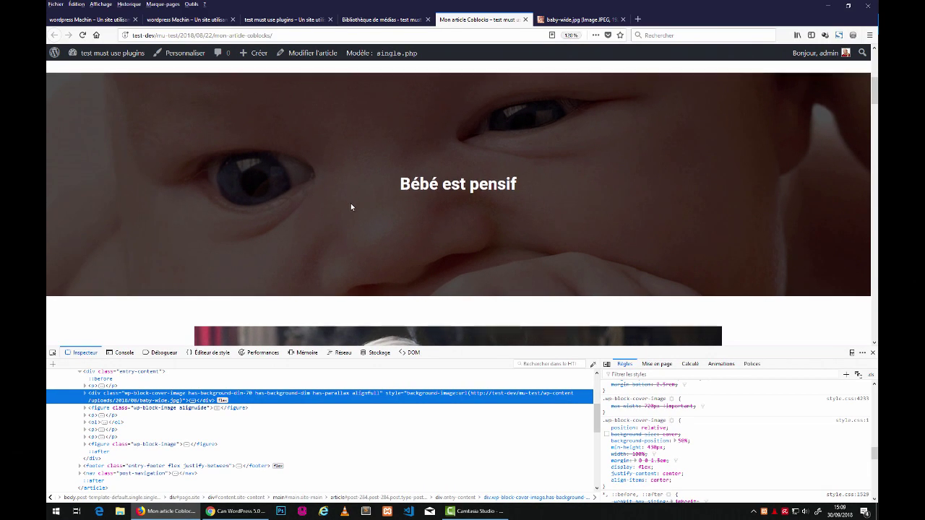
scroll(38, 23, "down", 3)
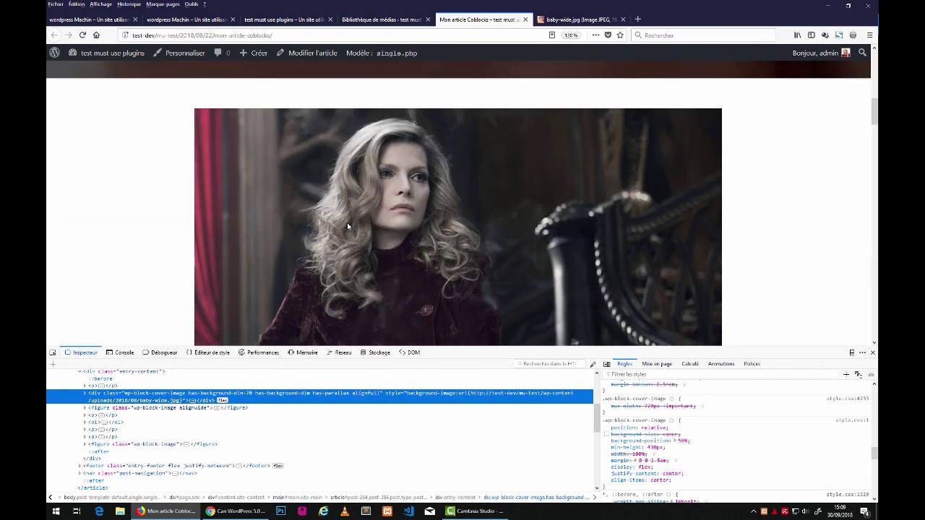
Step: Examine how the cover image displays across the article with background-size: cover disabled, and close the baby-screen.jpg illustration
scroll(346, 224, "up", 5)
scroll(344, 224, "down", 5)
scroll(344, 226, "up", 5)
scroll(355, 234, "down", 4)
scroll(354, 231, "up", 4)
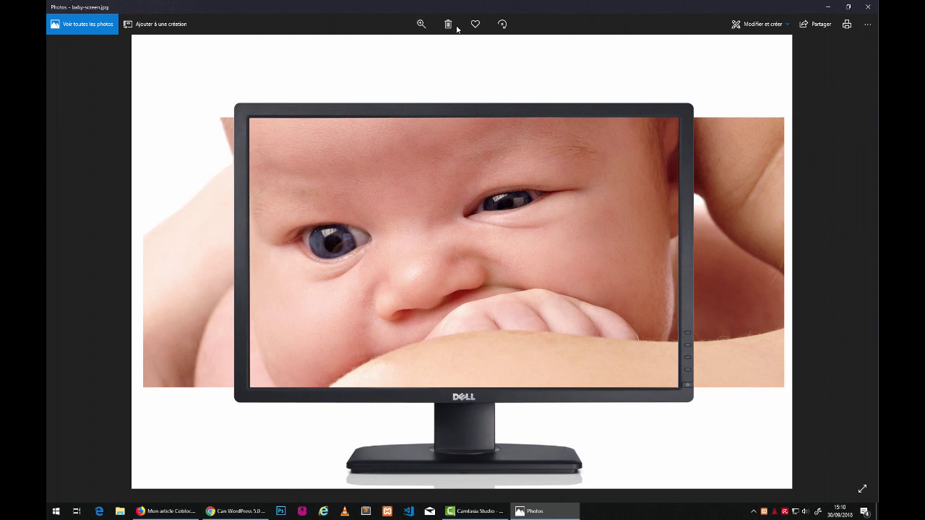
key("alt+F4")
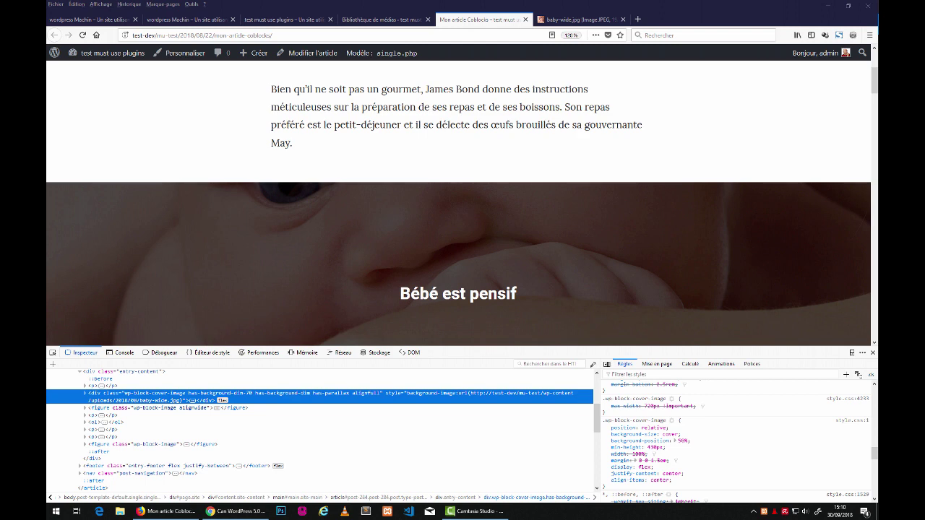
Step: Leave the media library's attachment details and open the article "Mon article Coblocks" for editing
left_click(377, 20)
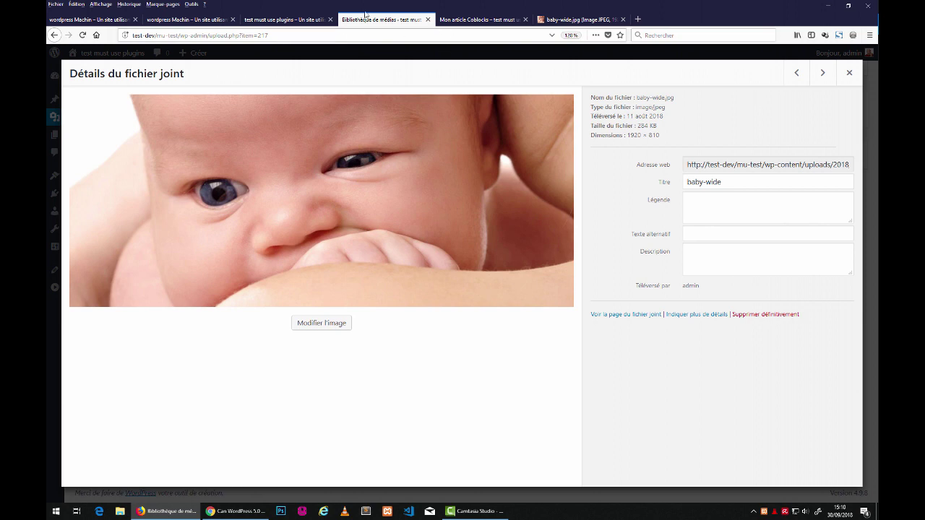
left_click(850, 72)
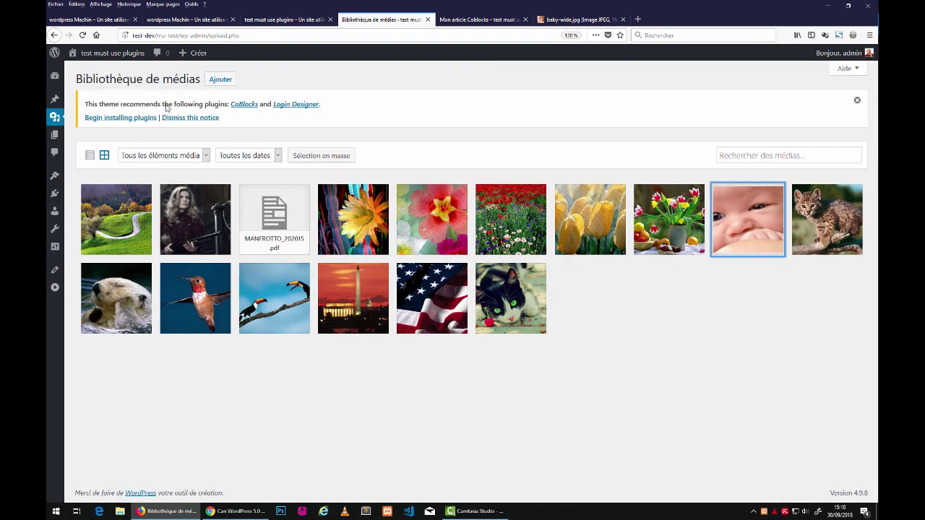
left_click(55, 287)
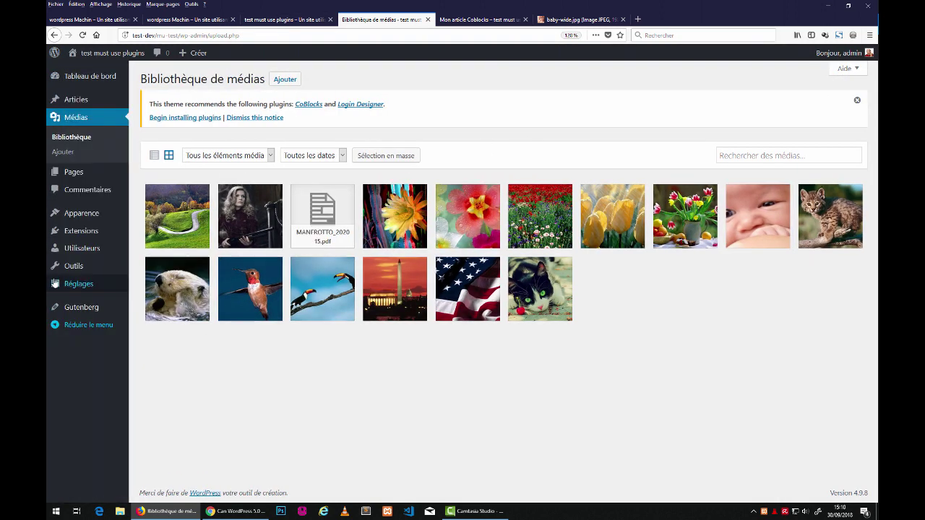
left_click(72, 103)
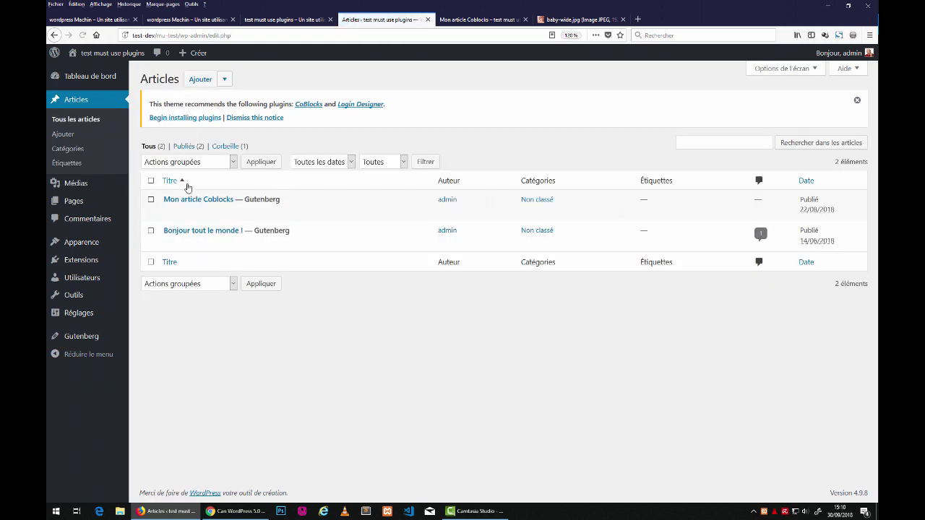
left_click(194, 200)
Step: Show the cover image's block settings and set its background opacity to 80
left_click(867, 75)
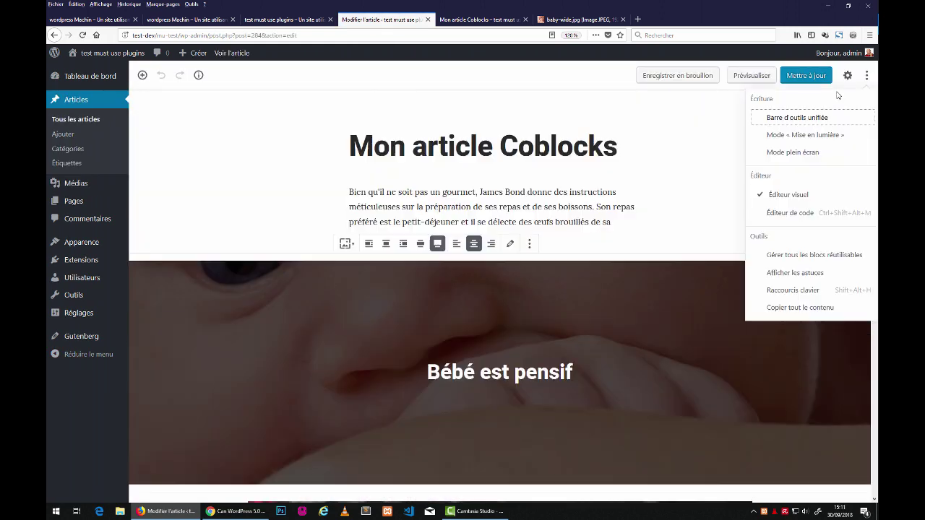
left_click(848, 75)
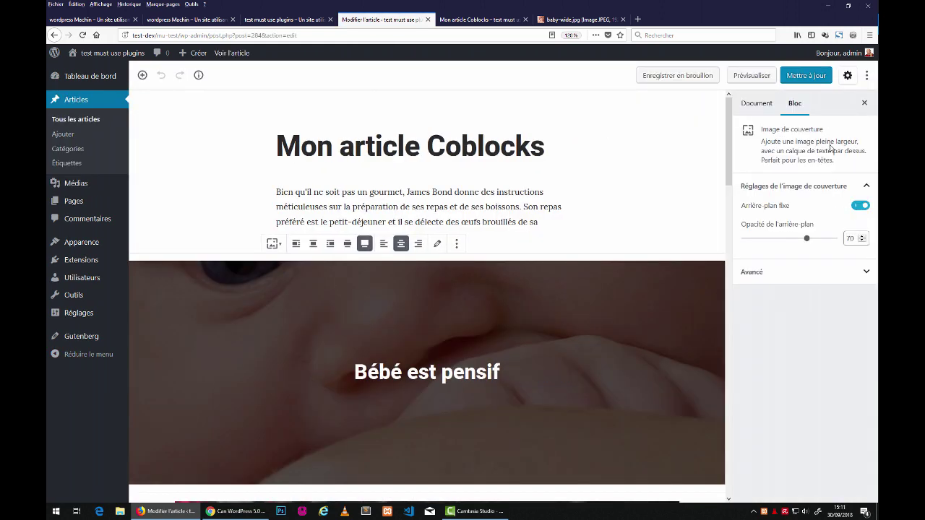
left_click(808, 241)
left_click_drag(813, 241, 816, 241)
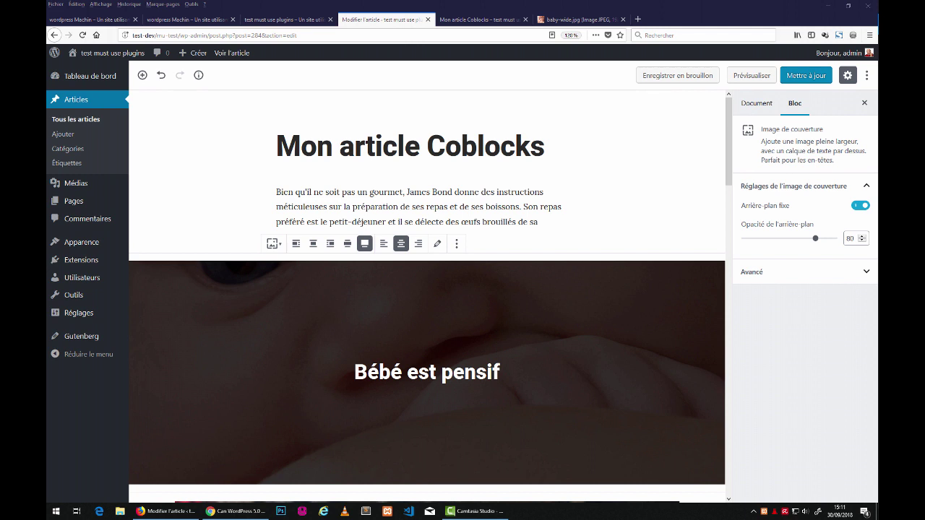
Step: Try the cover image block with left, right and centred alignment
left_click(313, 244)
left_click(297, 244)
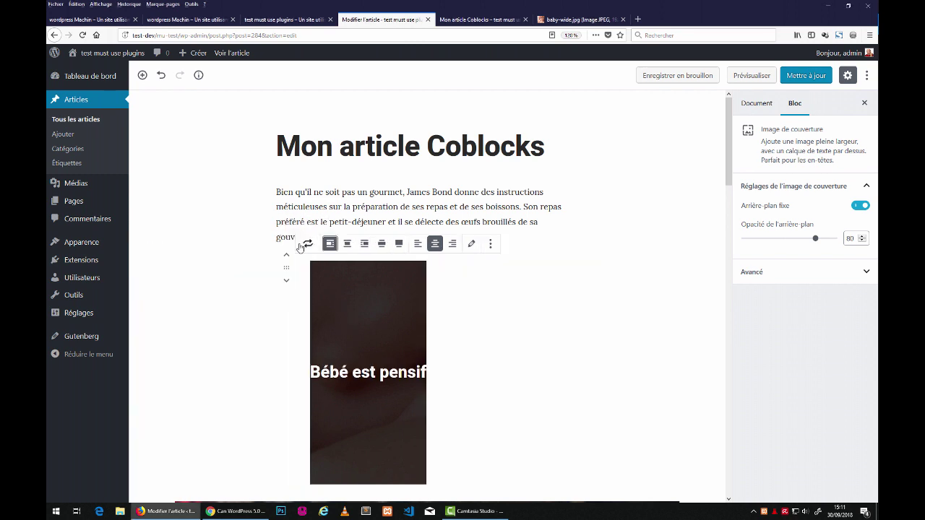
left_click(365, 245)
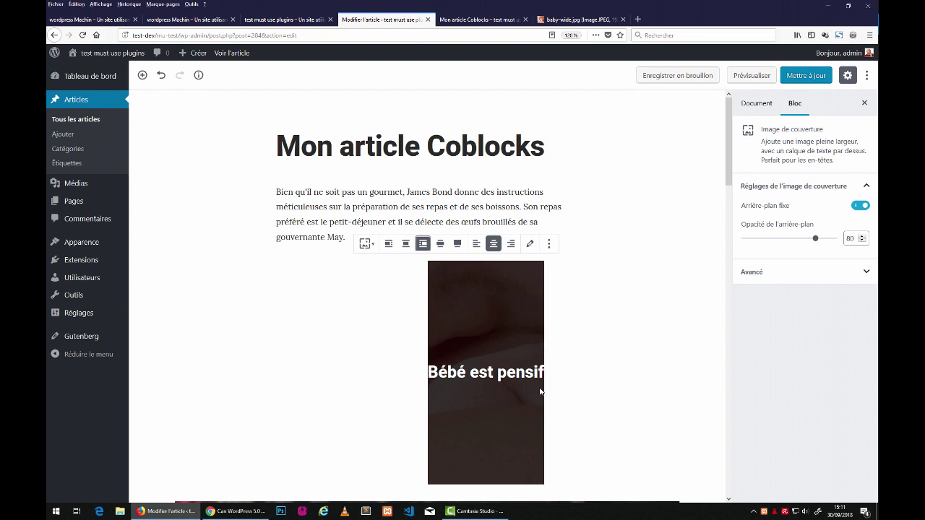
left_click(406, 245)
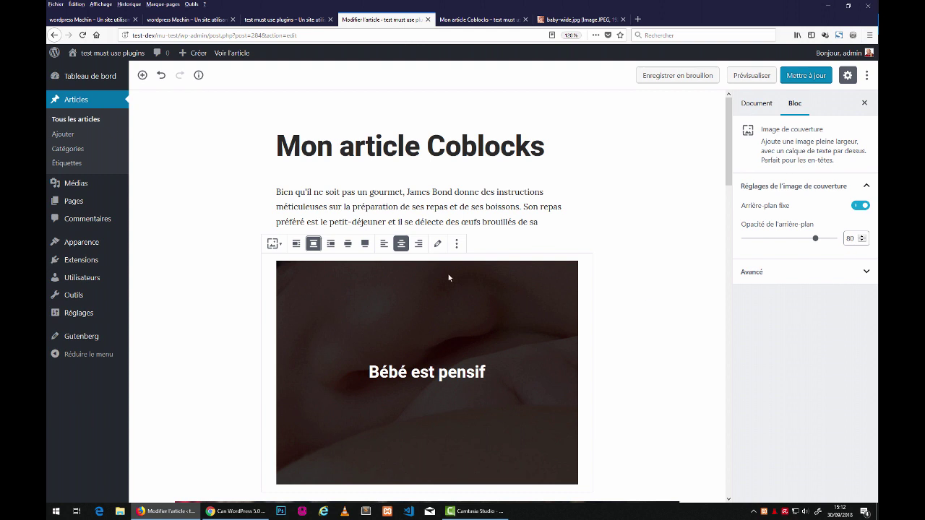
Step: Try wide-width alignment on the cover image block and check its fixed background against the article content
left_click(346, 245)
scroll(554, 262, "down", 5)
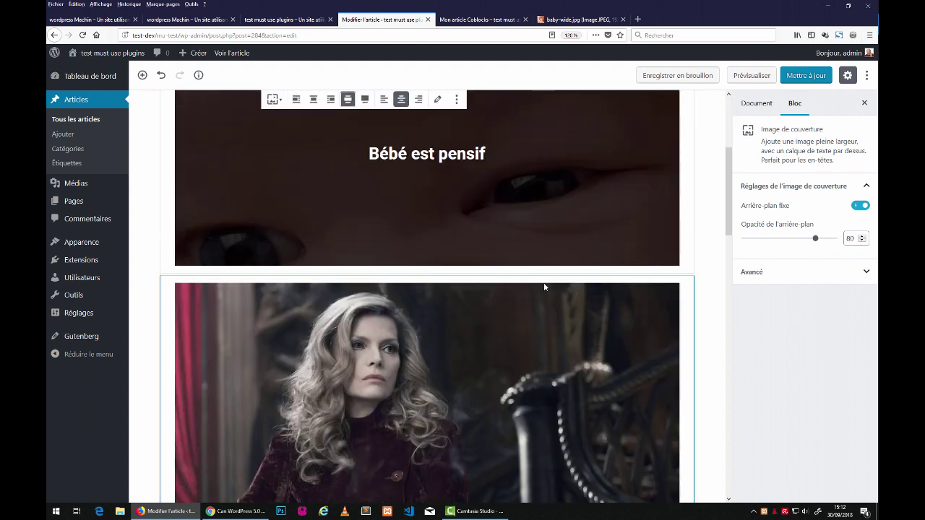
scroll(544, 284, "up", 3)
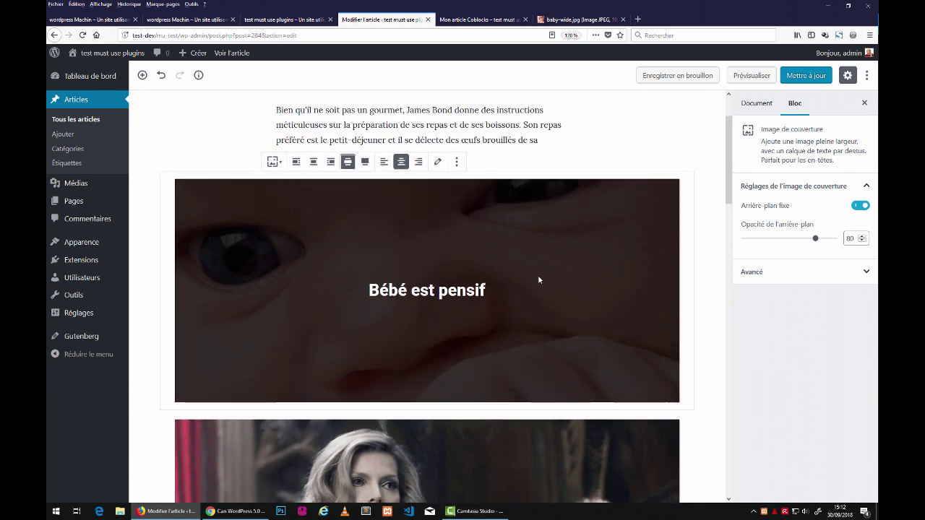
scroll(537, 293, "down", 2)
scroll(537, 296, "up", 3)
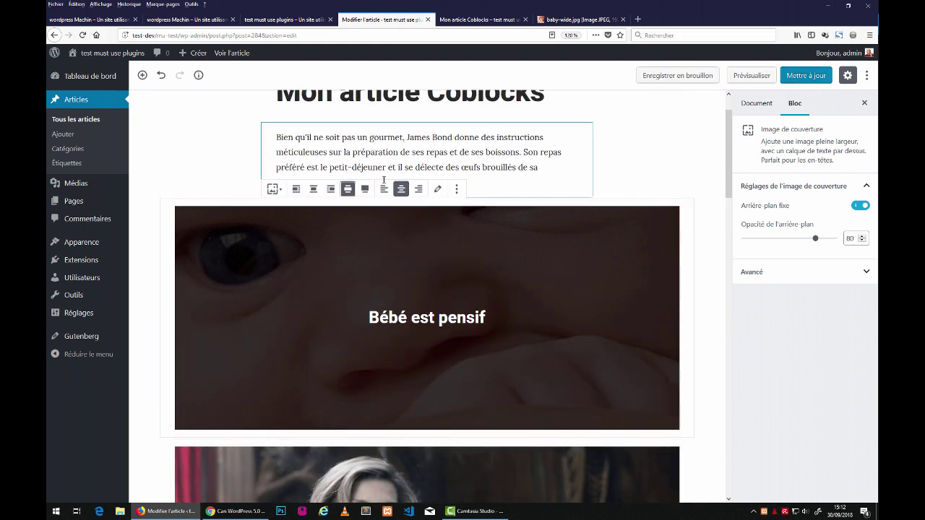
Step: Set the cover image block to full width and check its parallax effect in the editor
left_click(365, 190)
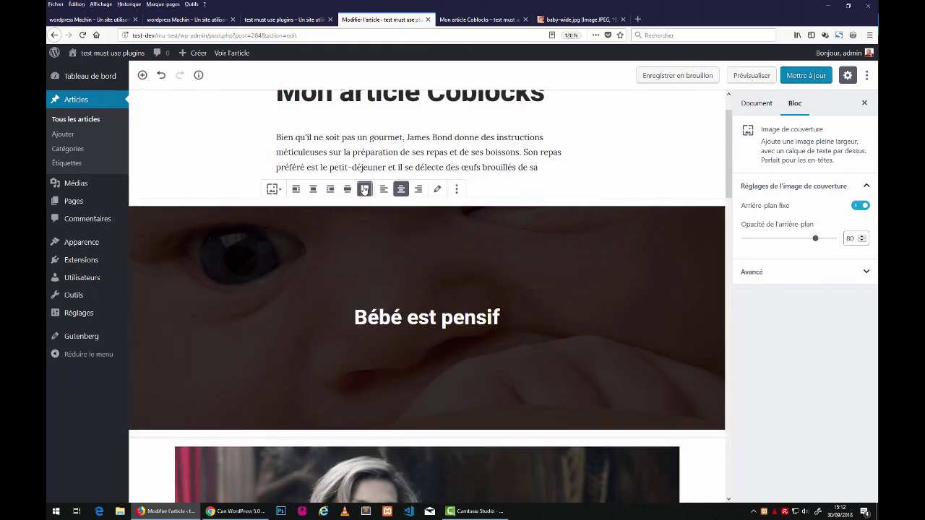
scroll(451, 253, "down", 3)
scroll(450, 253, "up", 3)
scroll(428, 266, "down", 2)
scroll(427, 268, "up", 3)
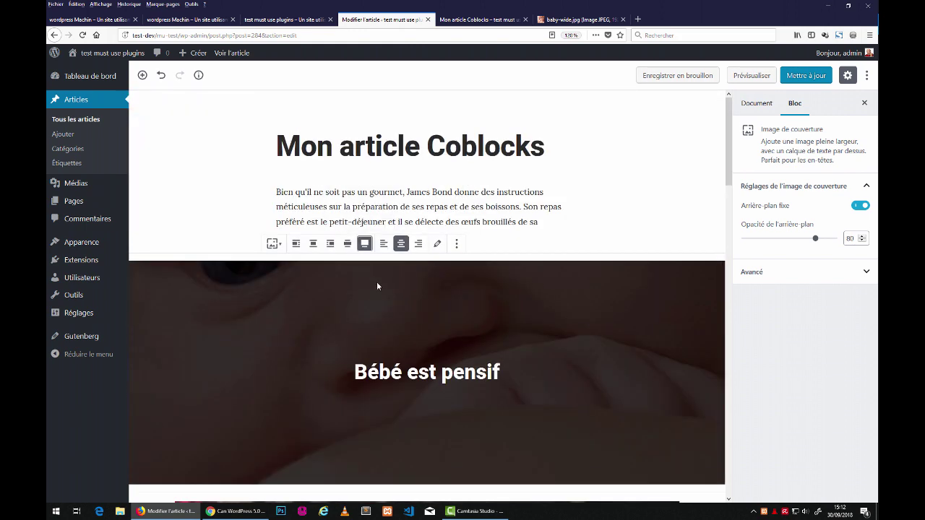
scroll(377, 286, "down", 2)
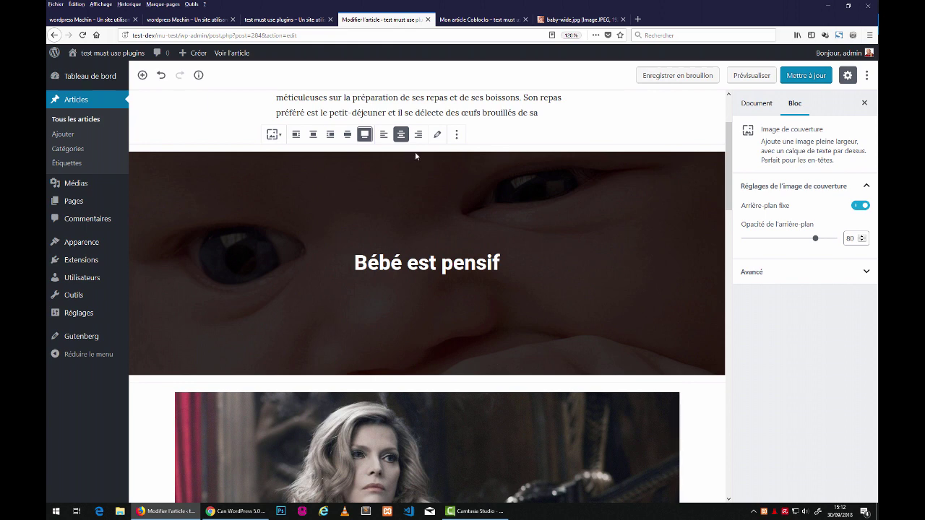
Step: Close the inspector on the published article and examine the cover image's parallax effect over the full page height
left_click(458, 23)
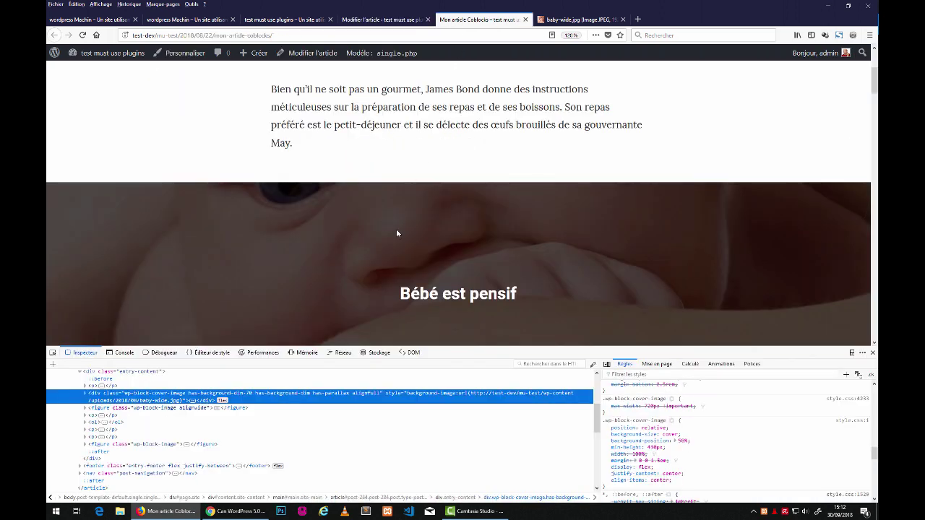
scroll(398, 234, "up", 3)
scroll(411, 264, "down", 2)
key("F12")
scroll(461, 308, "up", 2)
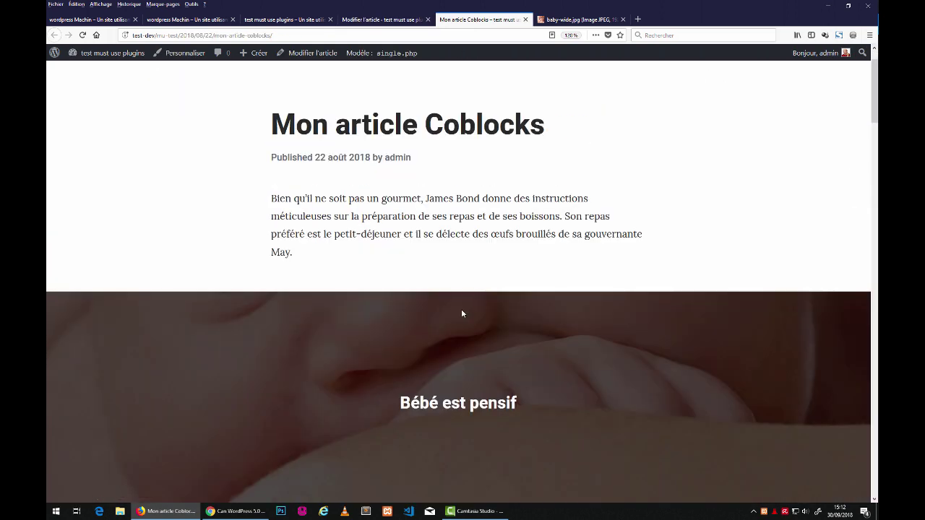
scroll(443, 312, "down", 4)
scroll(417, 307, "up", 4)
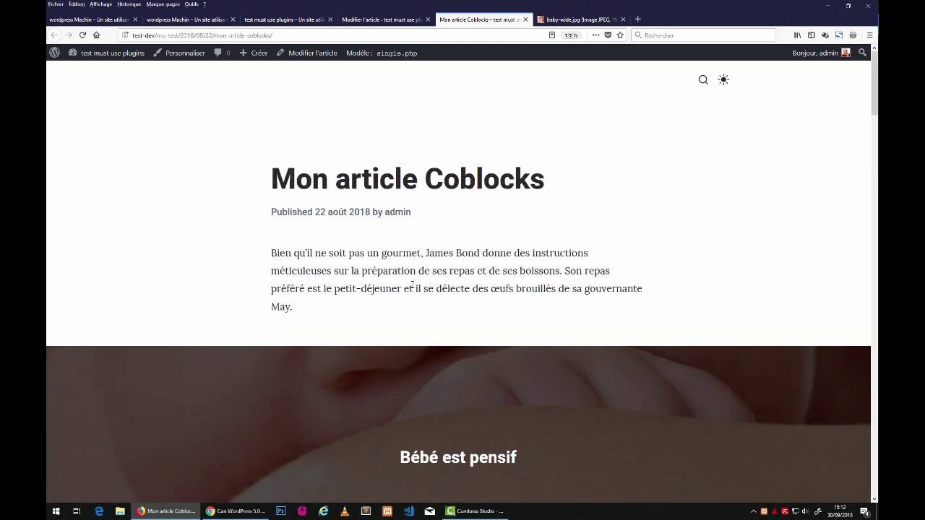
scroll(417, 272, "down", 2)
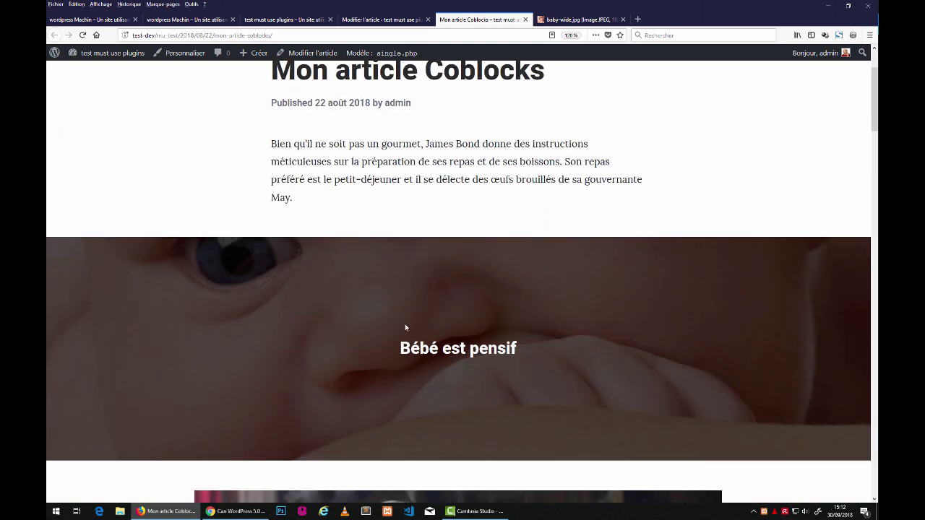
scroll(306, 296, "down", 2)
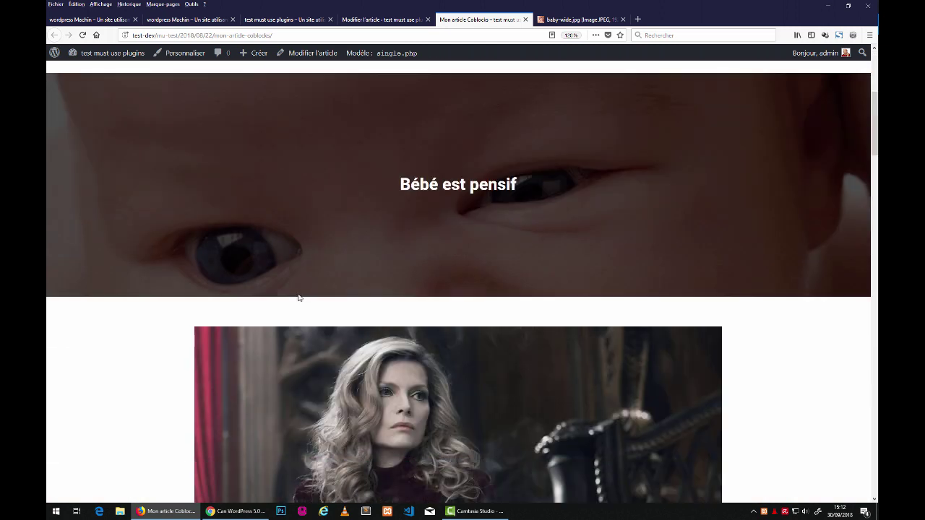
scroll(302, 295, "up", 4)
scroll(298, 294, "down", 2)
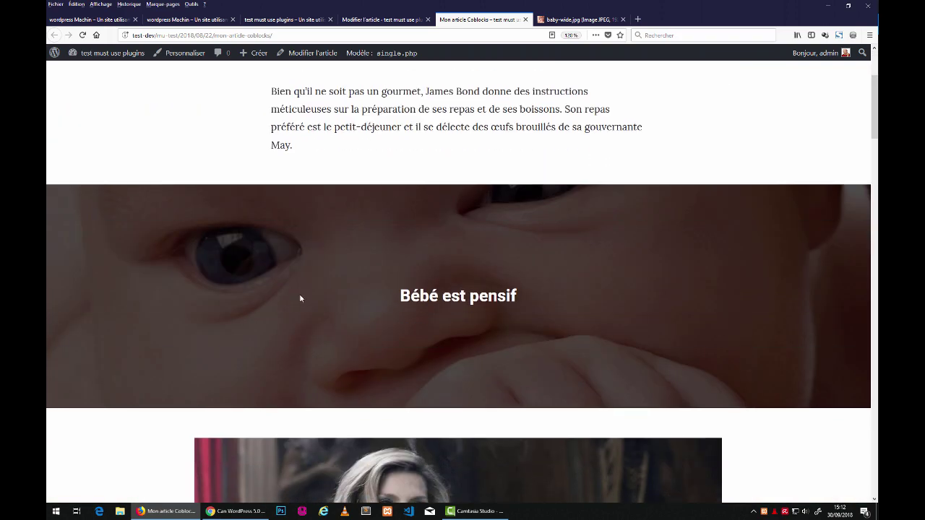
scroll(299, 295, "up", 2)
scroll(299, 294, "down", 3)
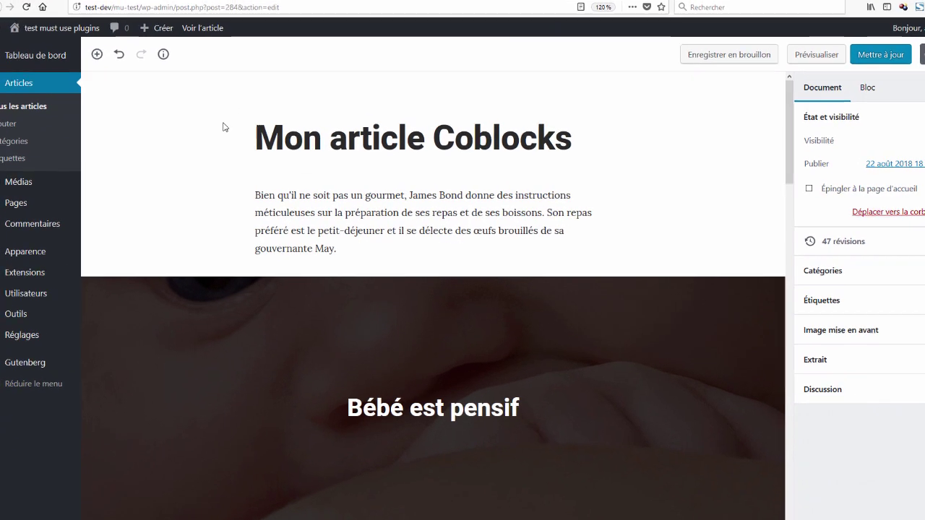
Step: View the layout blocks (Mise en page) available for insertion in the article
left_click(97, 55)
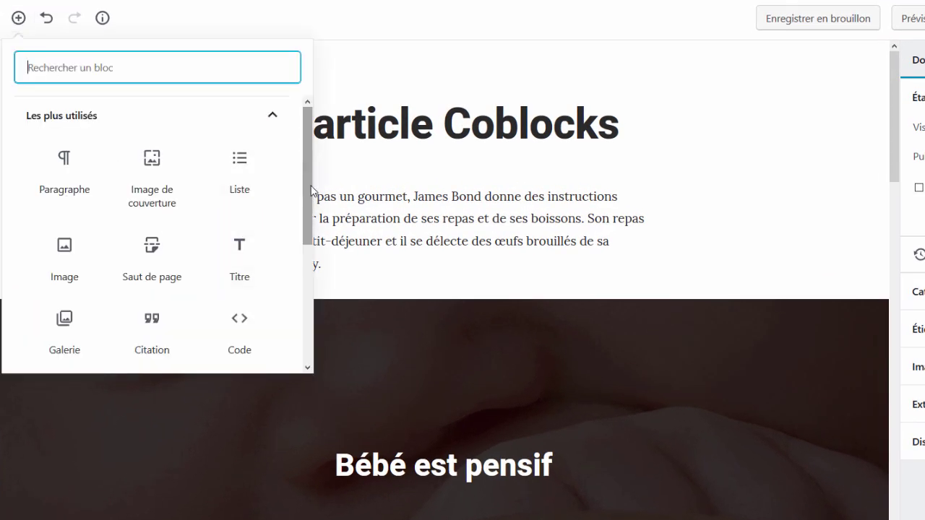
left_click_drag(311, 194, 321, 274)
scroll(239, 283, "down", 1)
left_click(271, 286)
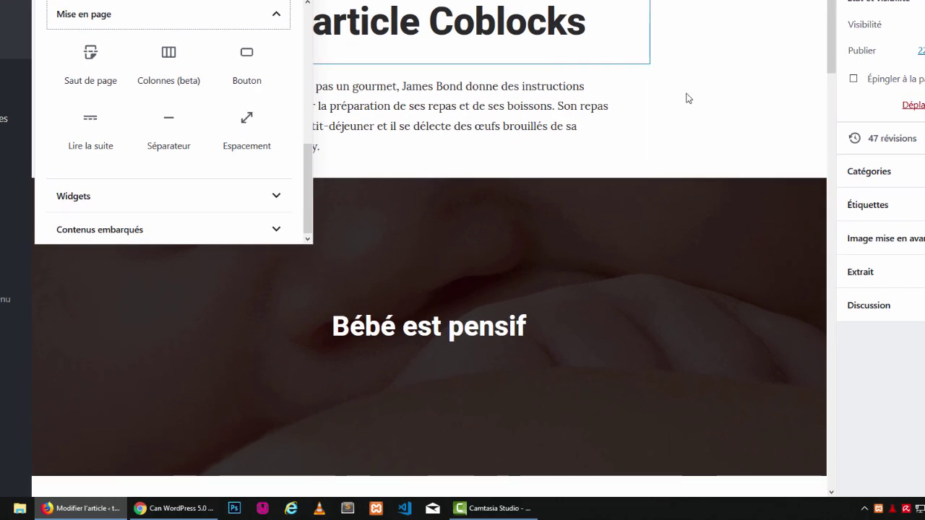
left_click(919, 387)
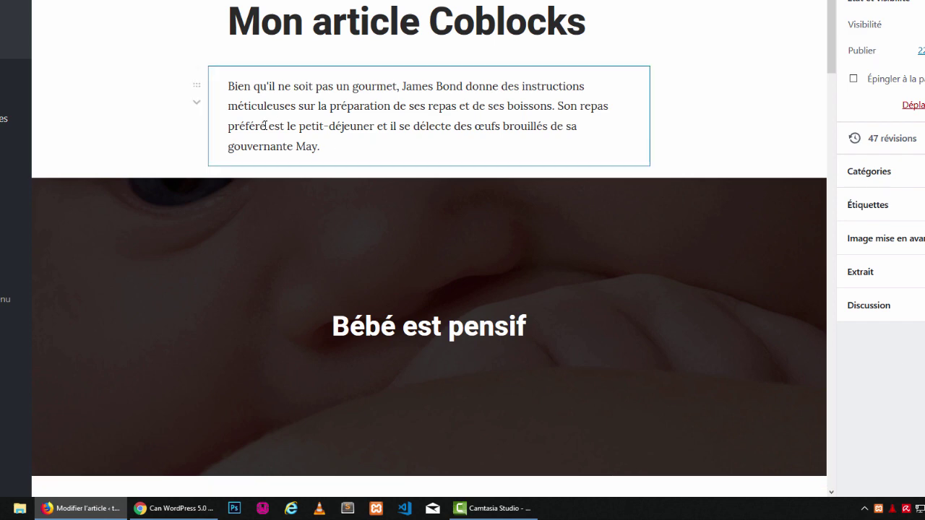
Step: Insert an empty block between the captioned film image and the paragraph below it
scroll(340, 91, "down", 8)
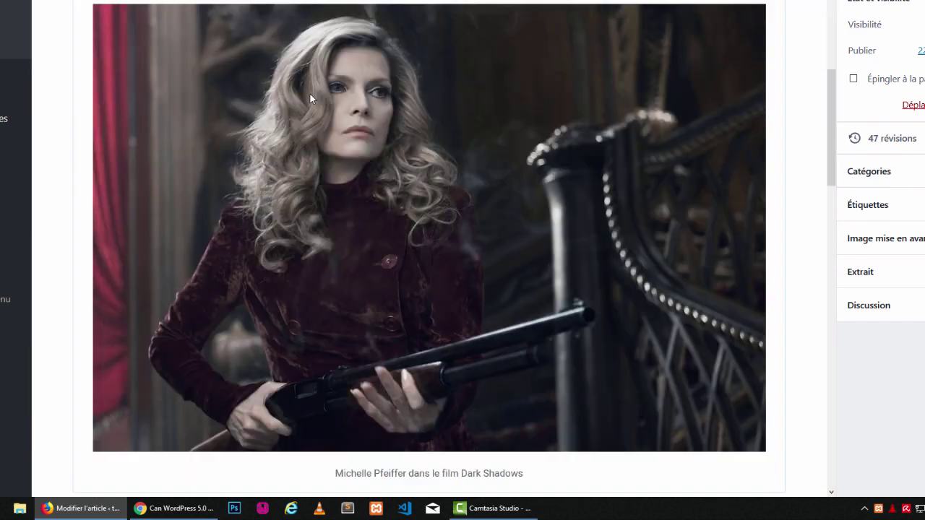
scroll(310, 96, "up", 3)
scroll(312, 100, "up", 1)
scroll(326, 145, "down", 4)
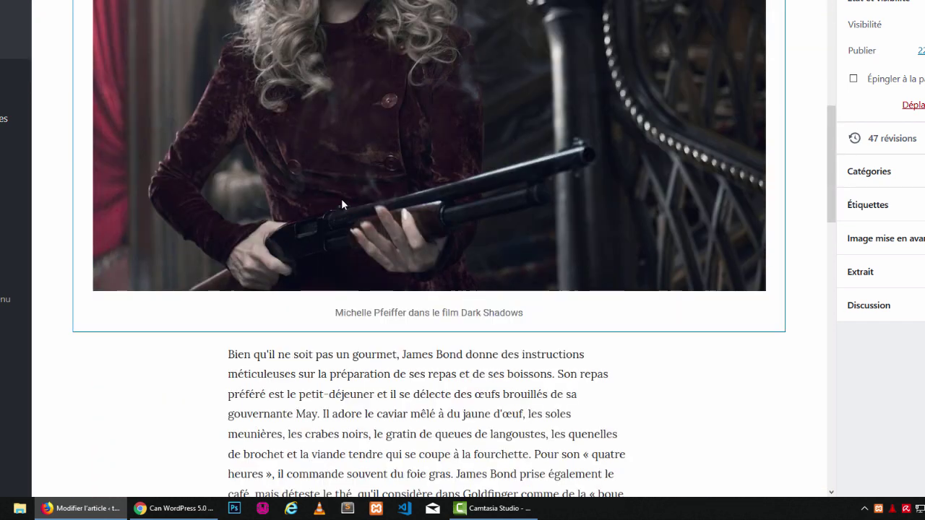
mouse_move(429, 336)
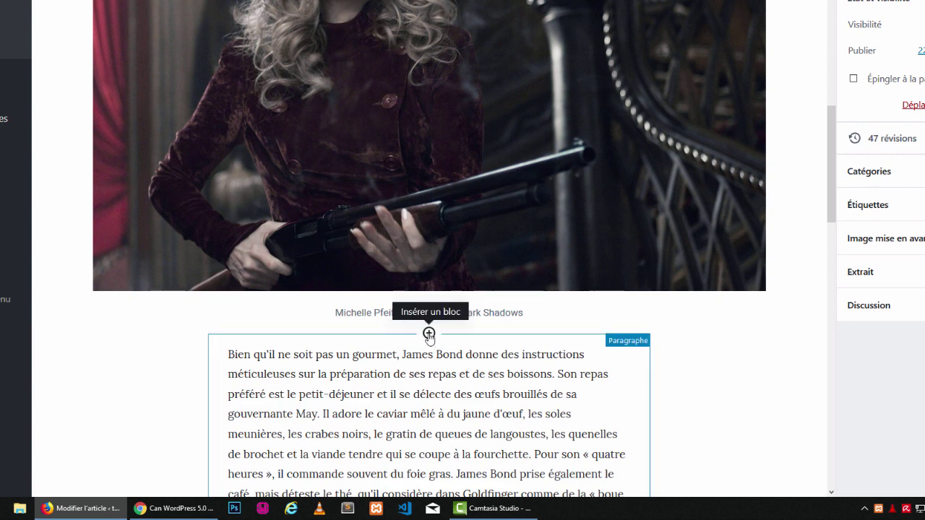
left_click(429, 335)
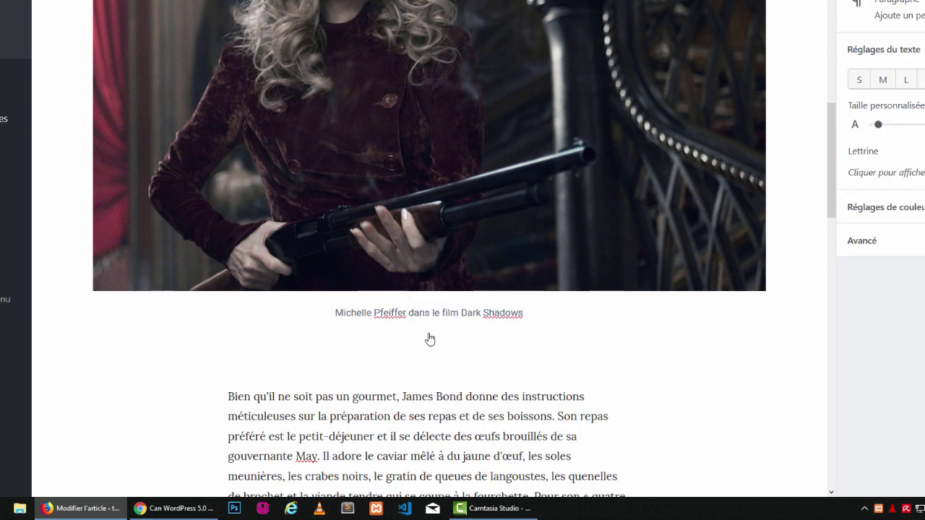
Step: Add a page break block (Saut de page) between the captioned film image and the paragraph below it
left_click(196, 353)
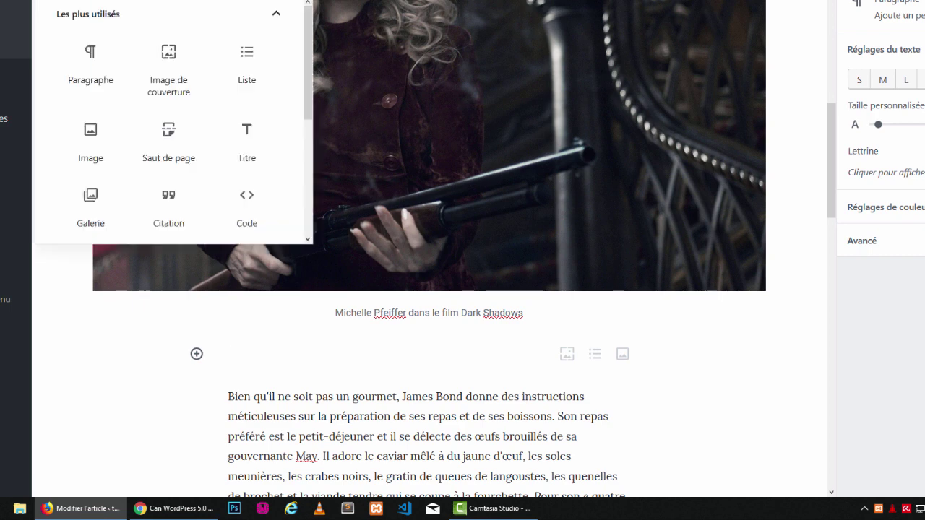
scroll(117, 145, "down", 5)
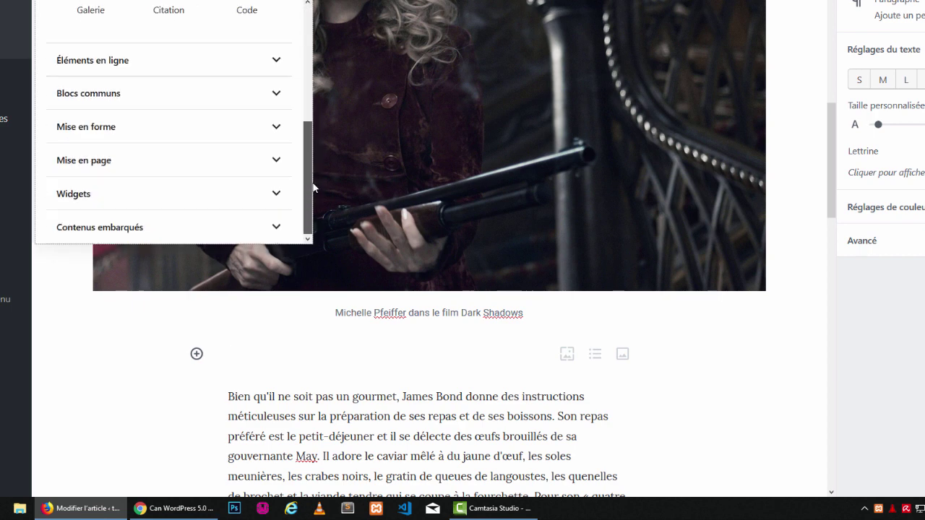
left_click(276, 160)
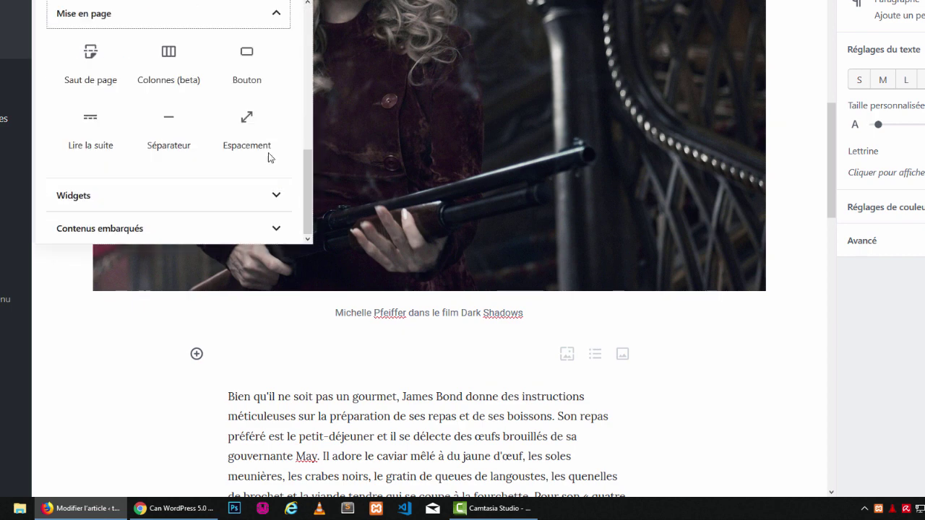
left_click(94, 59)
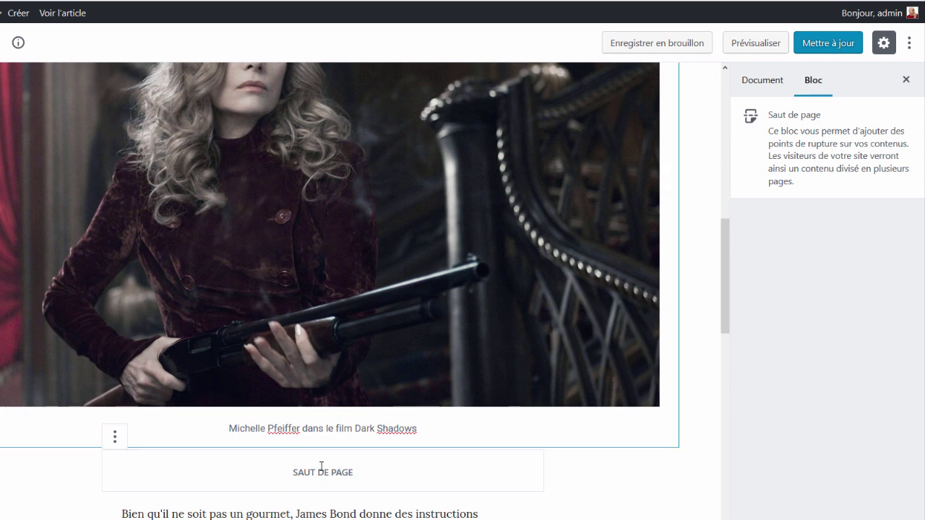
Step: Insert another page break (Saut de page) between the two paragraphs that follow the guitar brands list
scroll(279, 406, "down", 7)
scroll(279, 406, "down", 5)
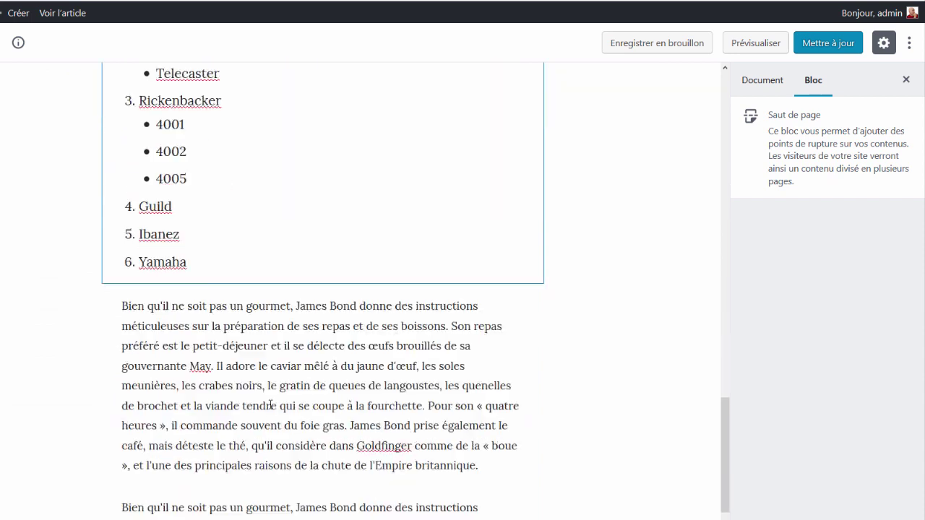
left_click(323, 415)
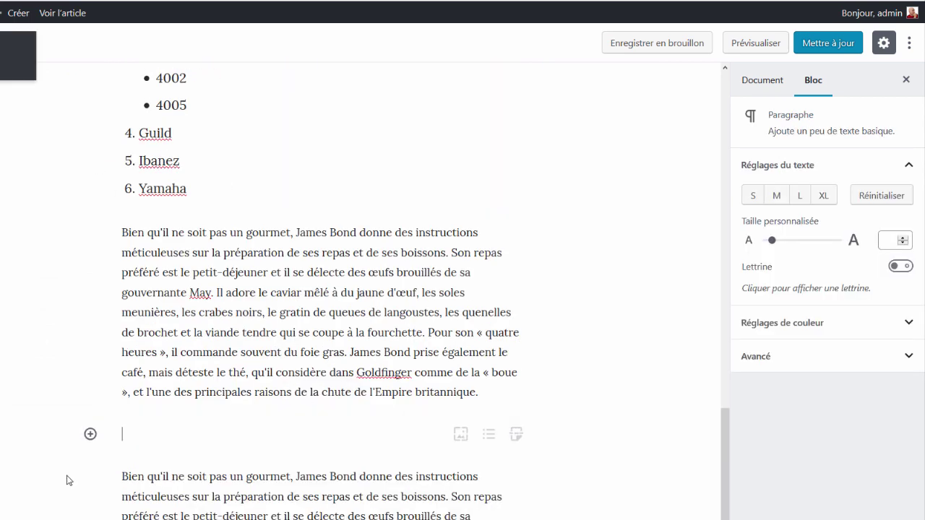
left_click(89, 434)
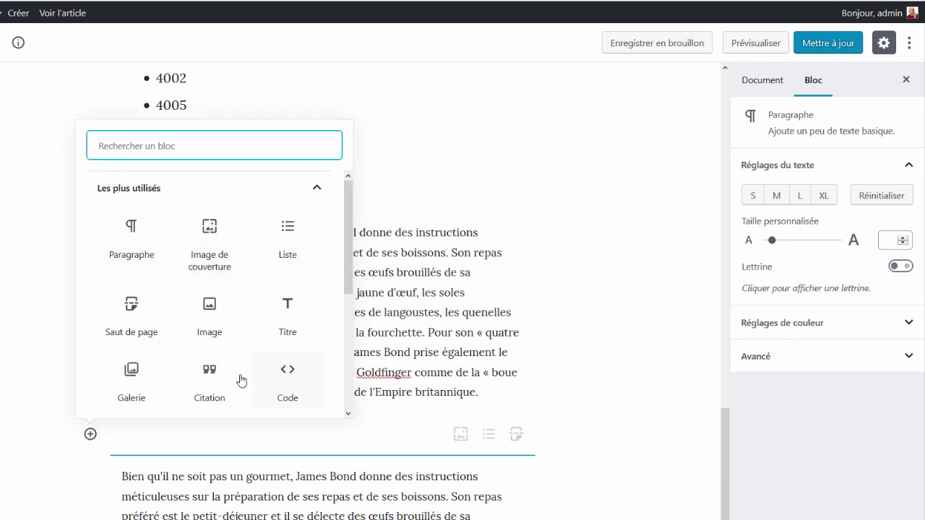
left_click(130, 308)
scroll(281, 416, "down", 2)
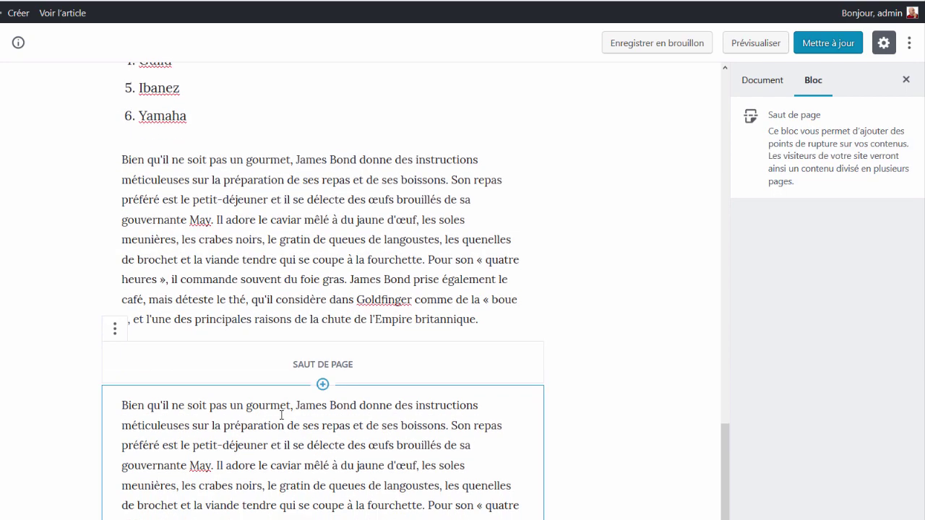
Step: Update the article and preview its first page down to the page links beneath the film image
scroll(281, 415, "down", 5)
scroll(271, 434, "up", 6)
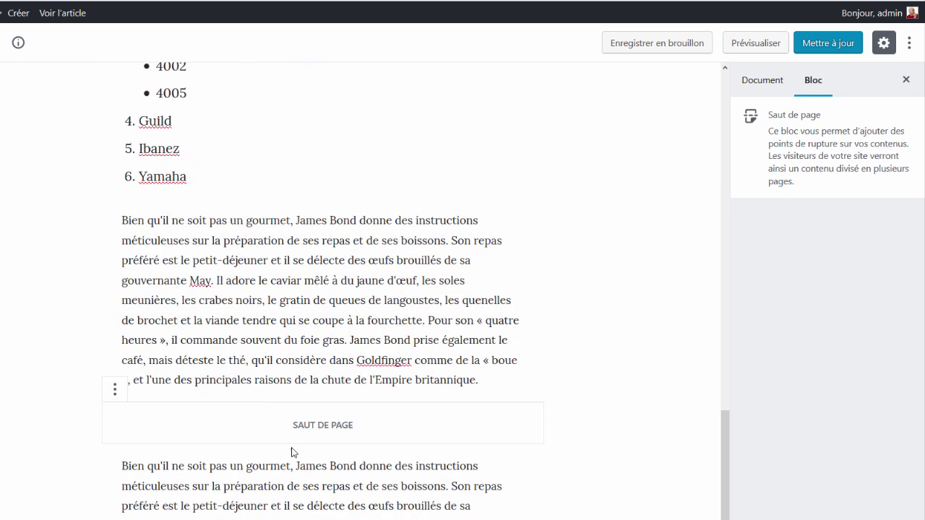
scroll(302, 434, "down", 7)
scroll(299, 419, "up", 3)
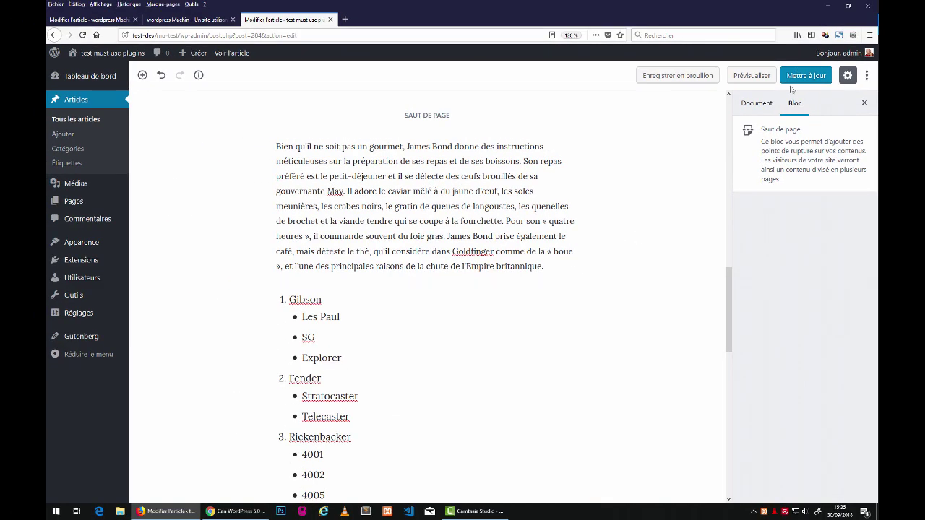
left_click(800, 77)
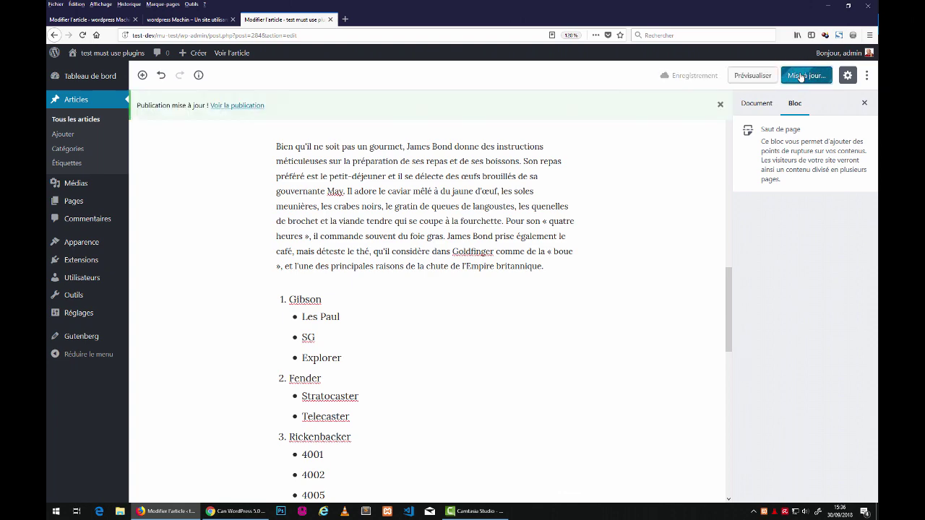
left_click(749, 78)
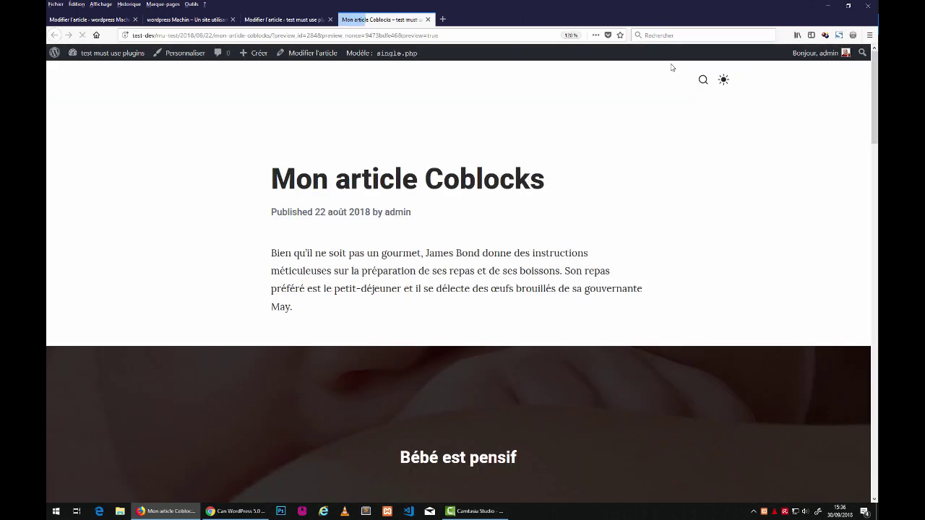
scroll(332, 217, "down", 10)
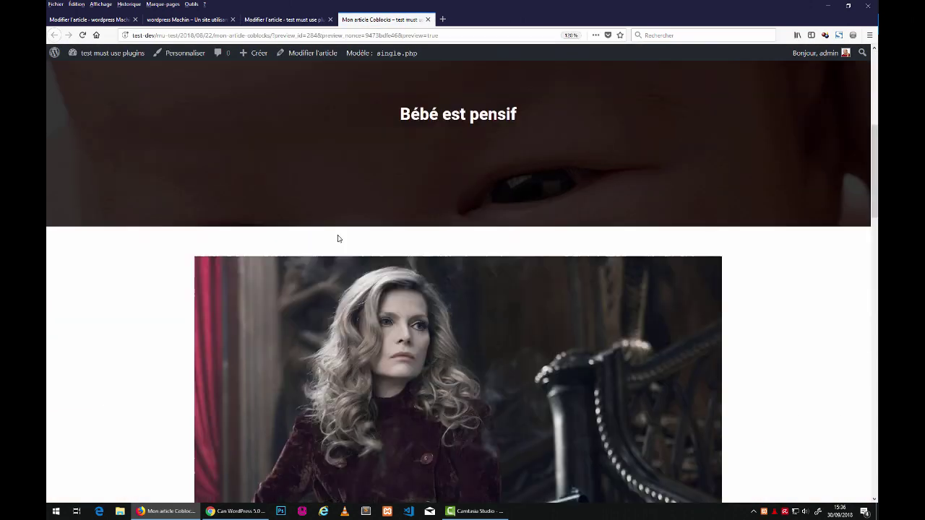
scroll(335, 229, "up", 4)
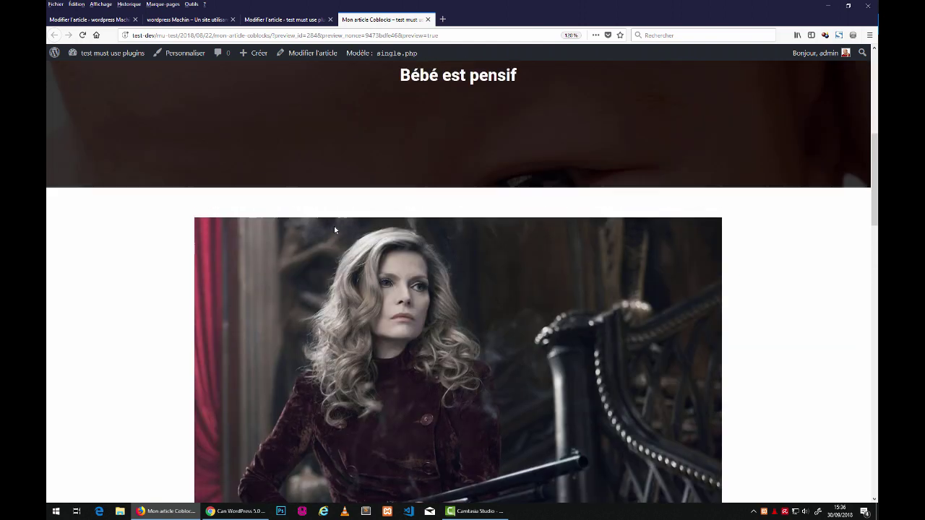
scroll(451, 419, "down", 3)
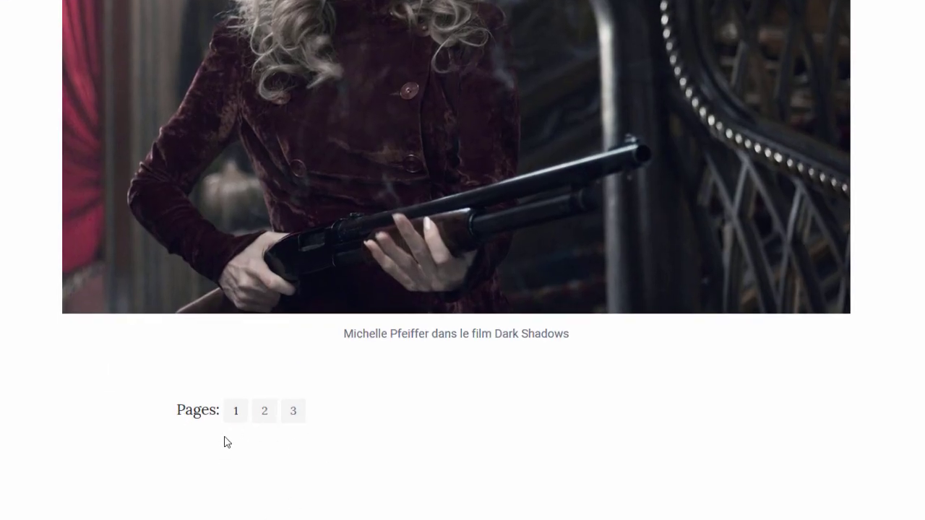
Step: Browse pages 2 and 3 of the article preview to check how the content is split
left_click(264, 413)
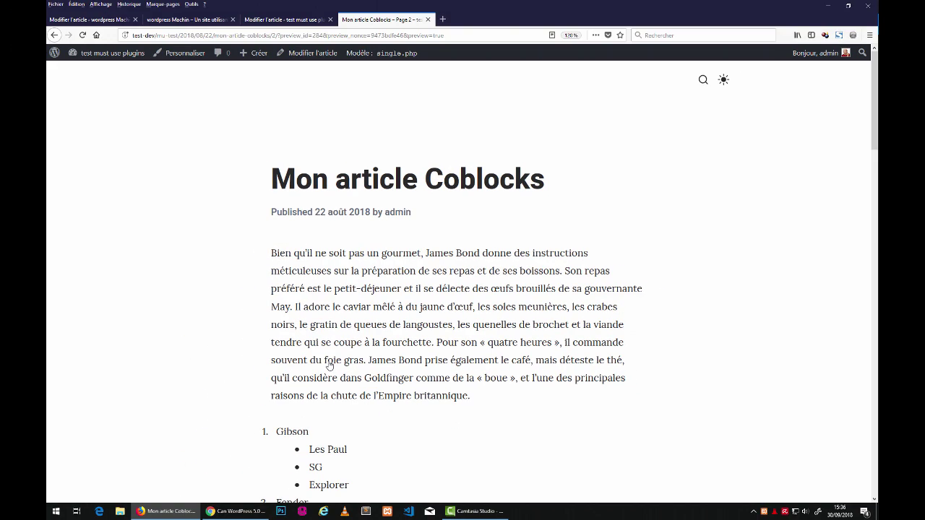
scroll(372, 301, "down", 10)
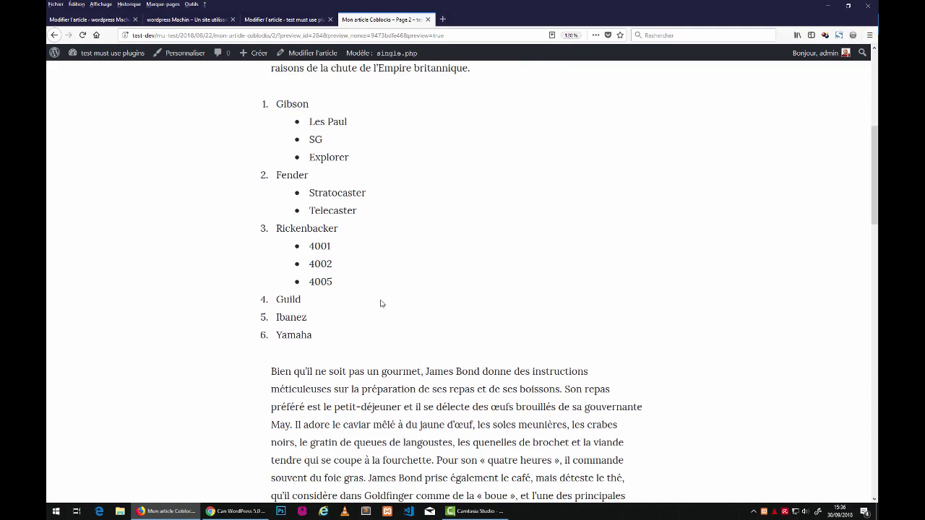
key("F5")
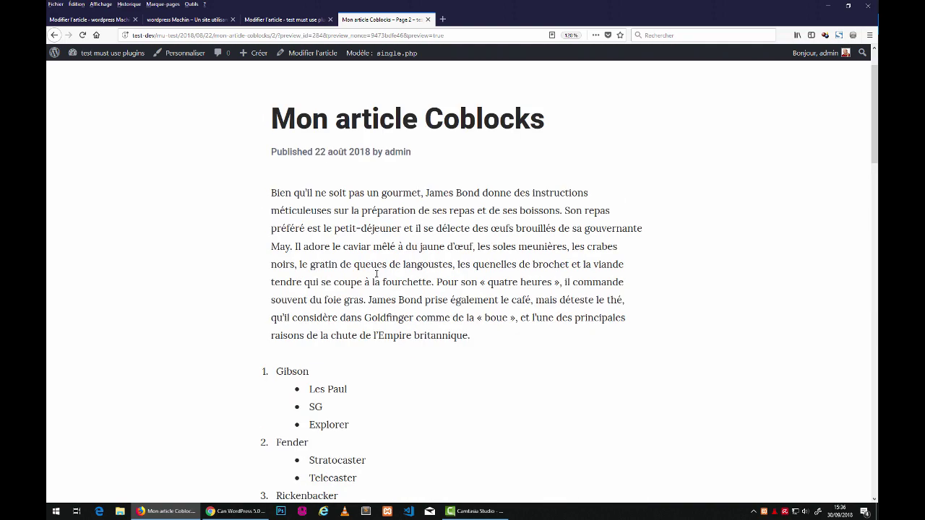
scroll(374, 291, "down", 15)
scroll(374, 248, "up", 2)
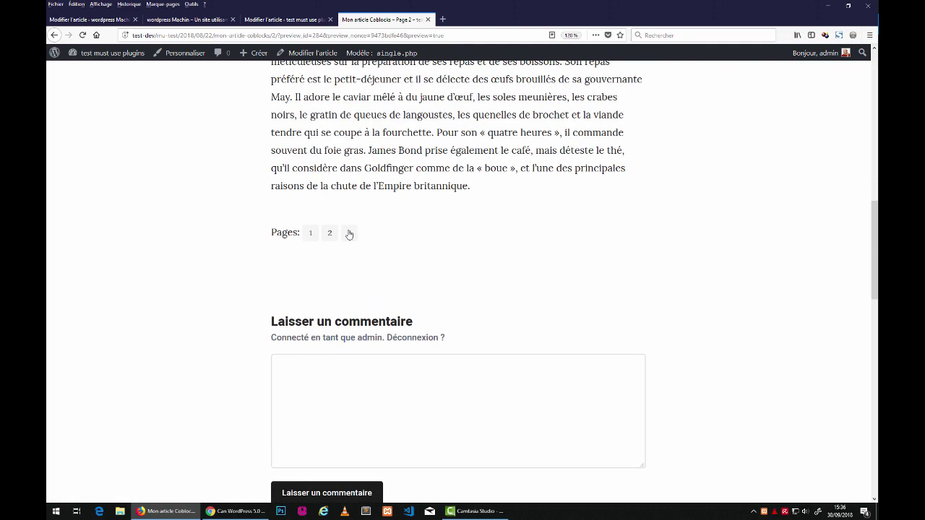
left_click(350, 233)
scroll(355, 181, "down", 8)
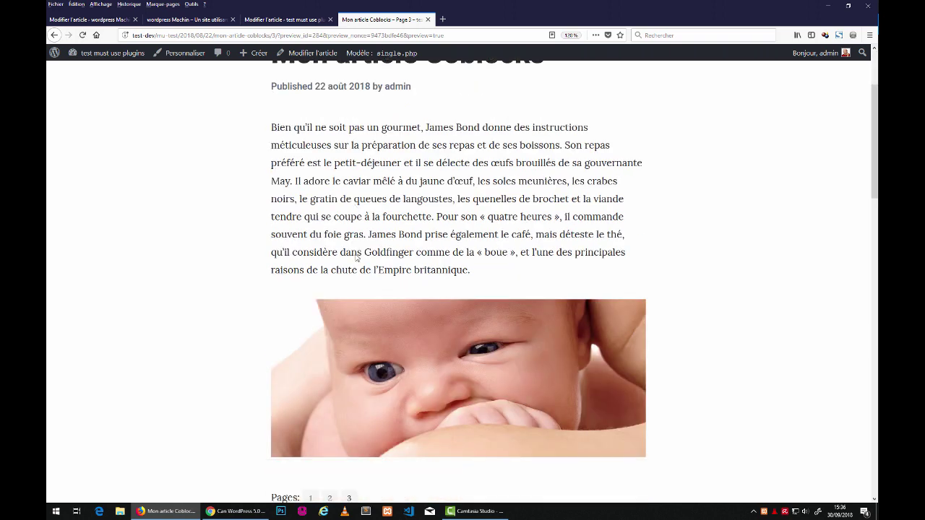
Step: Strip the page number and preview parameters from the article's URL and load test-dev/mu-test/2018/08/22/mon-article-coblocks/
scroll(355, 342, "up", 10)
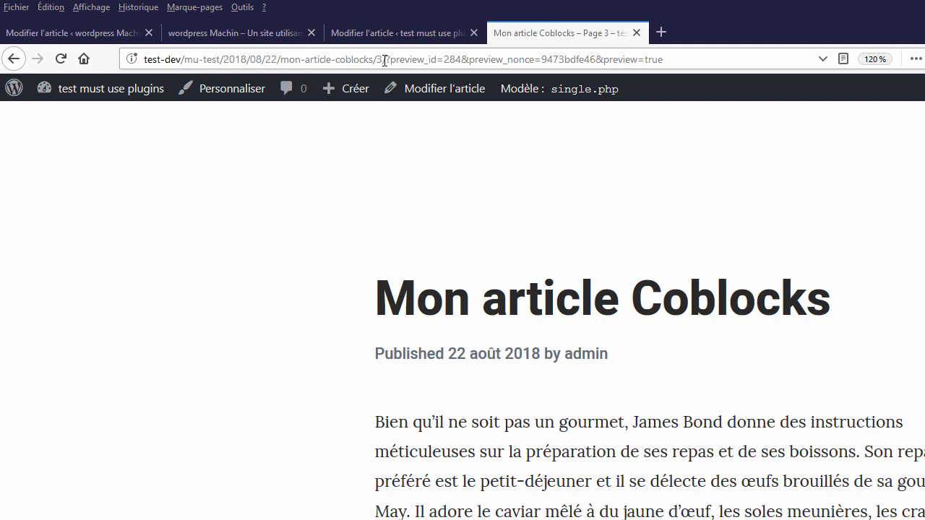
left_click_drag(385, 60, 675, 58)
mouse_move(612, 84)
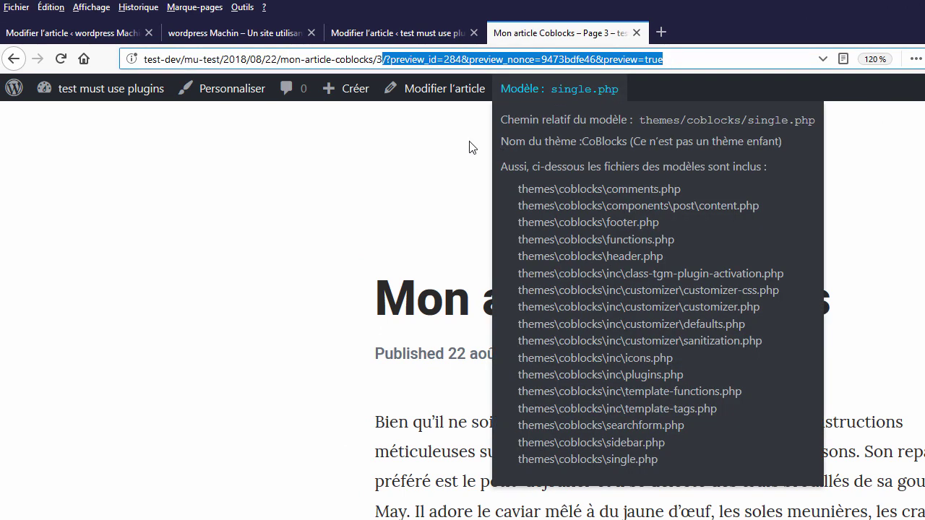
left_click(366, 151)
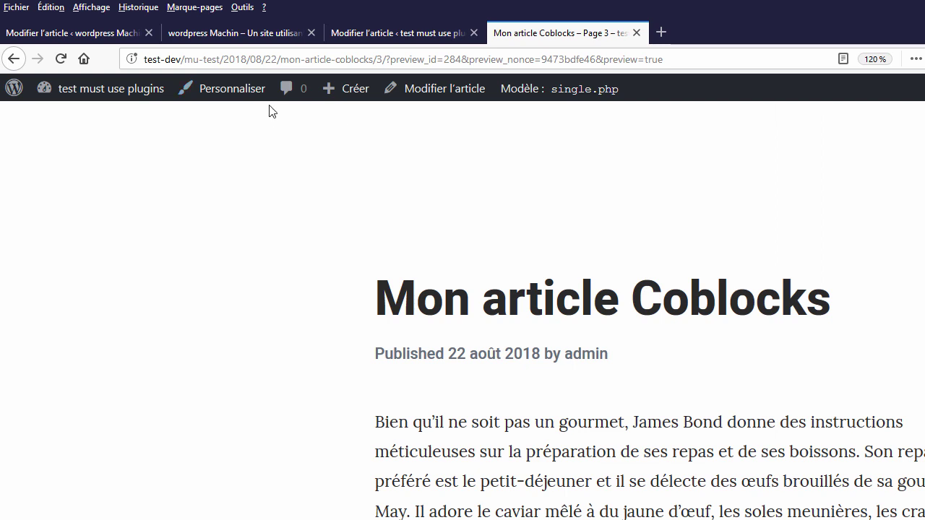
left_click(376, 58)
left_click_drag(377, 59, 725, 56)
key("BackSpace")
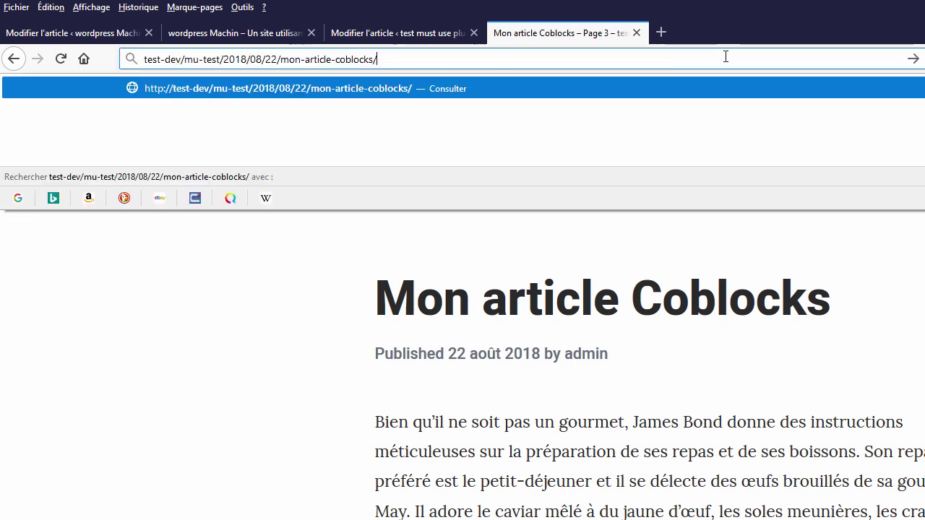
key("Return")
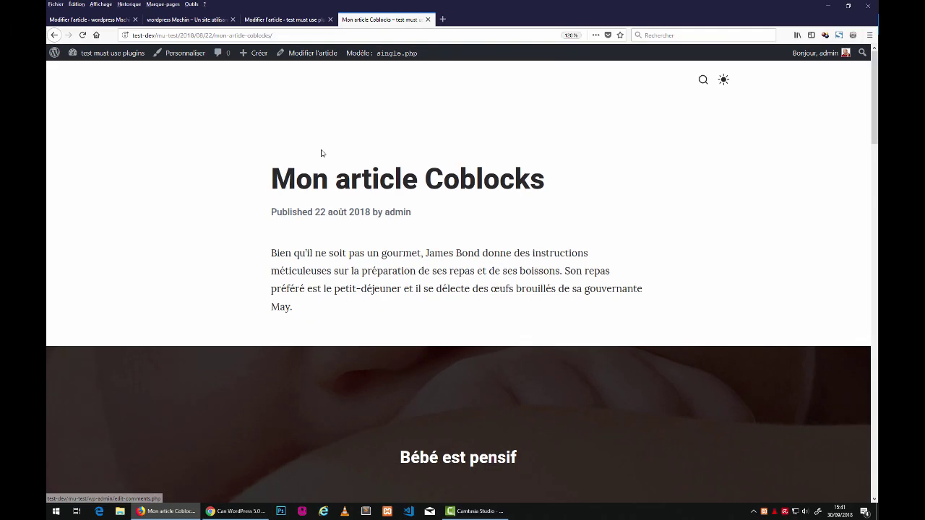
Step: Examine the article's first page down to its page links and review its base URL
scroll(469, 261, "down", 3)
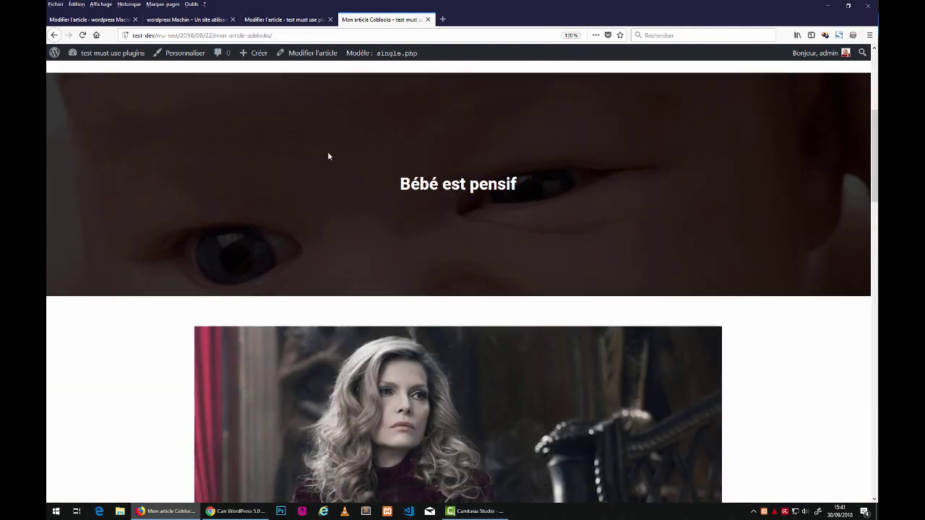
scroll(328, 156, "down", 3)
scroll(331, 217, "down", 1)
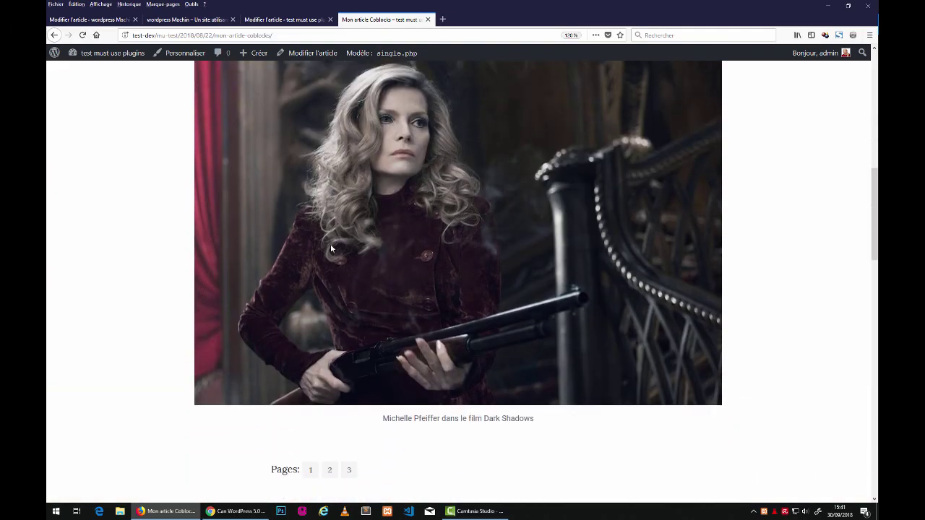
scroll(325, 239, "up", 8)
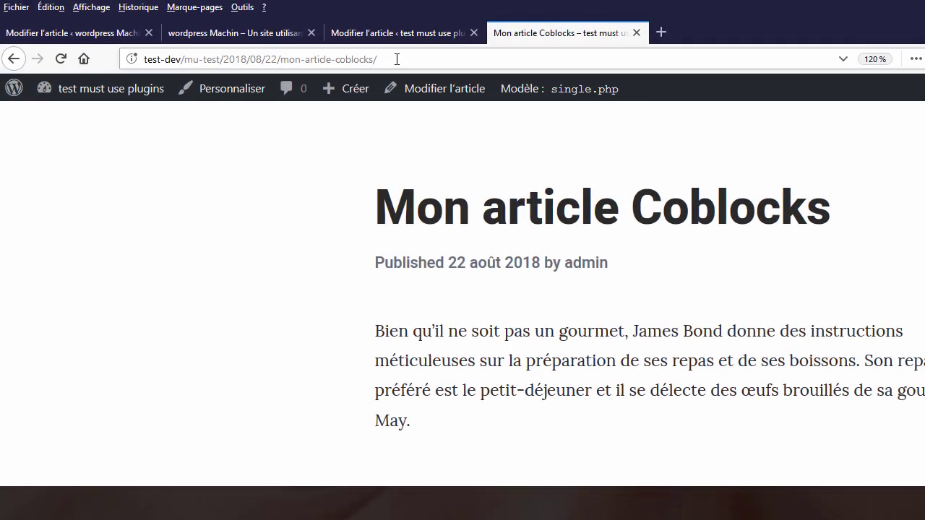
left_click_drag(396, 60, 165, 59)
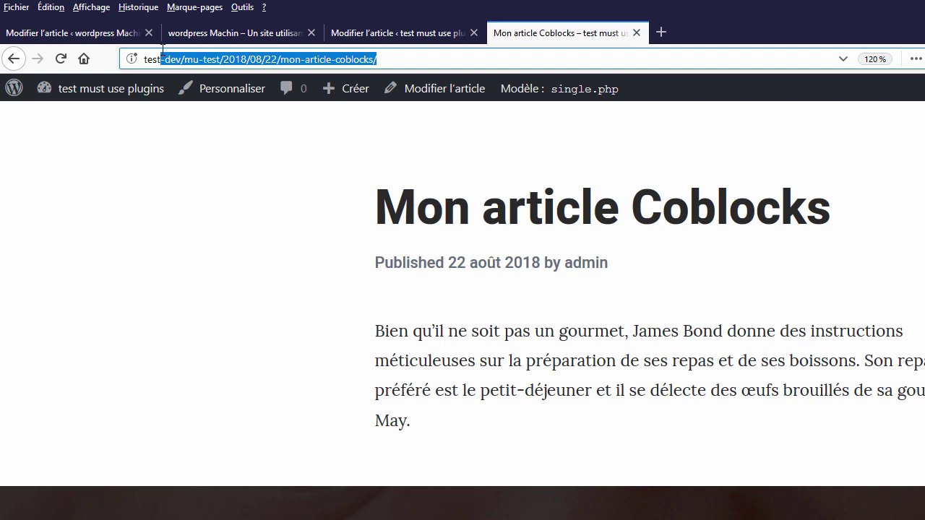
left_click(293, 60)
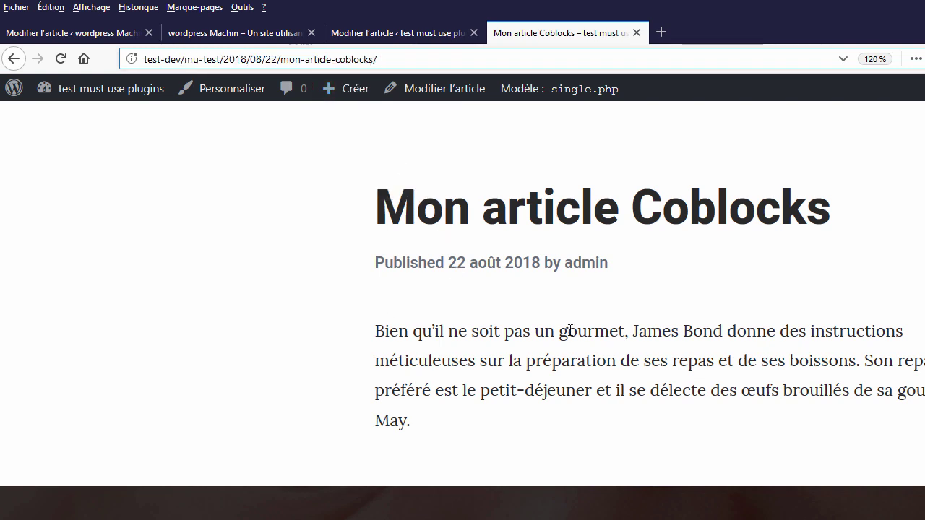
Step: Visit pages 2 and 3 of the published article and examine the page number in the URL
scroll(528, 445, "down", 15)
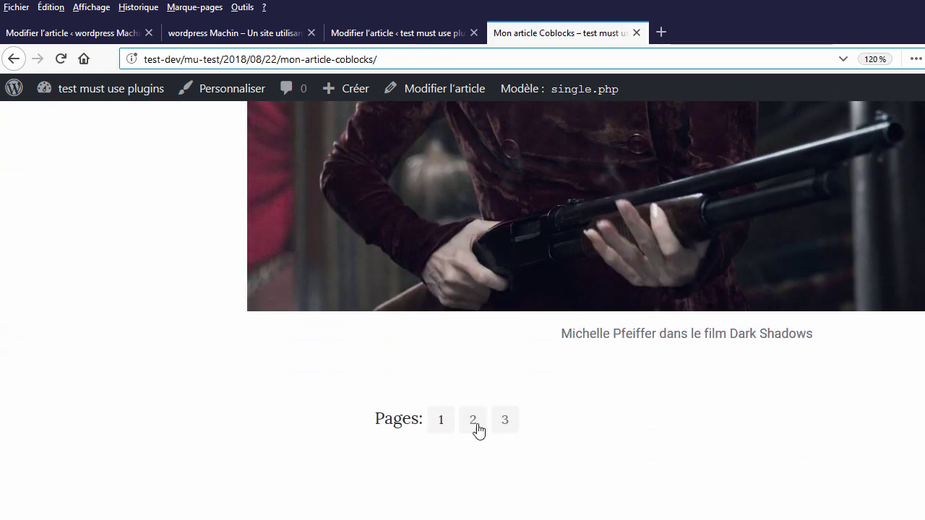
left_click(475, 421)
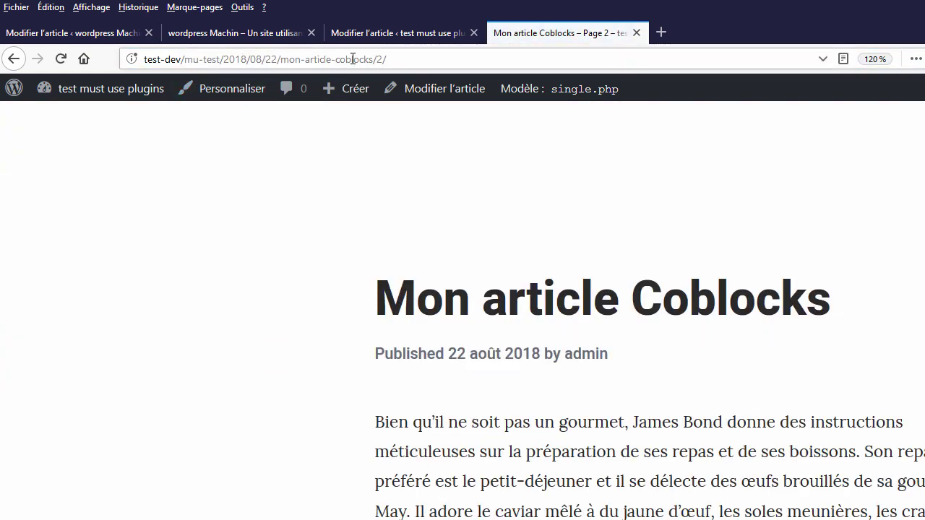
left_click_drag(377, 57, 422, 70)
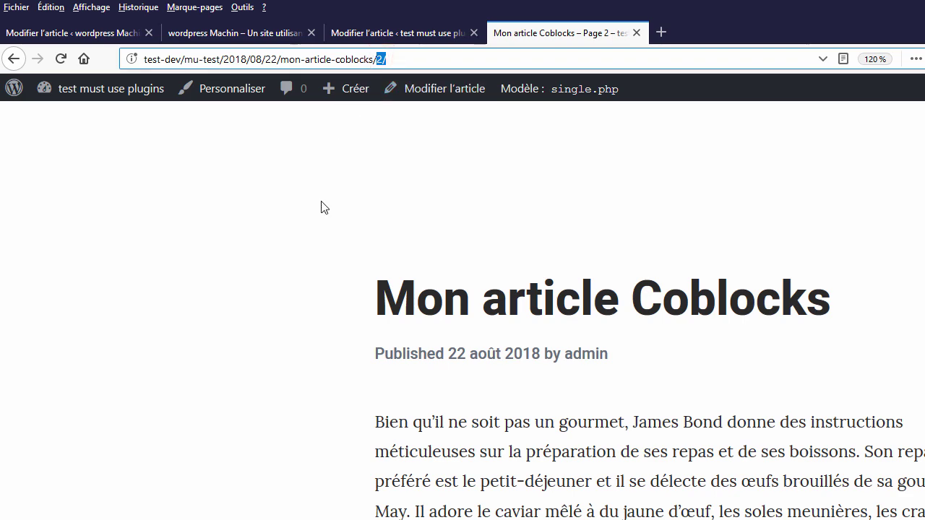
scroll(340, 484, "down", 12)
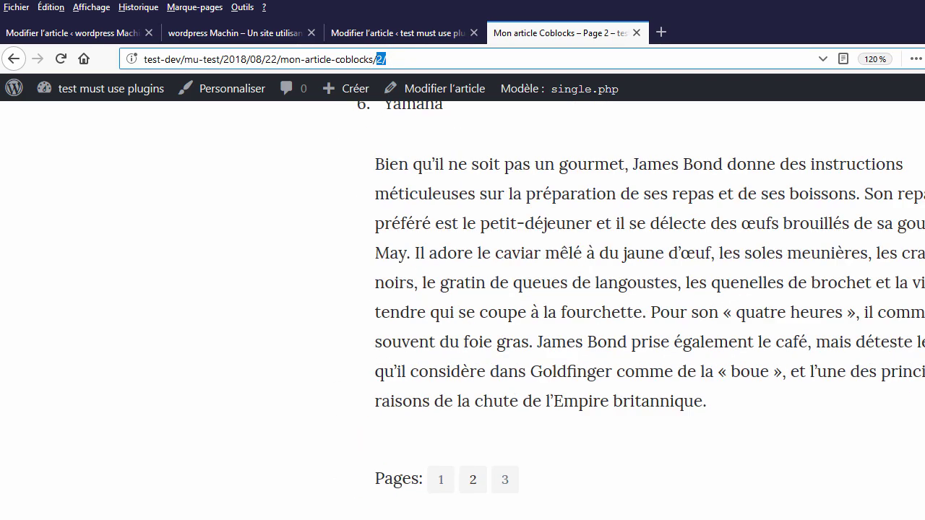
left_click(506, 480)
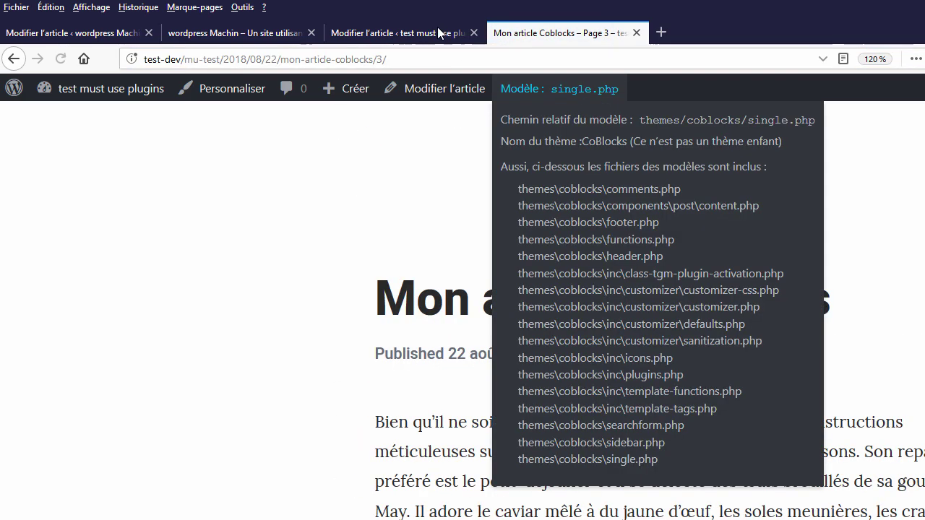
Step: Return to the Coblocks article's first page, reload its third page by appending 3/ to the URL, and examine it down to the page links
scroll(426, 413, "down", 10)
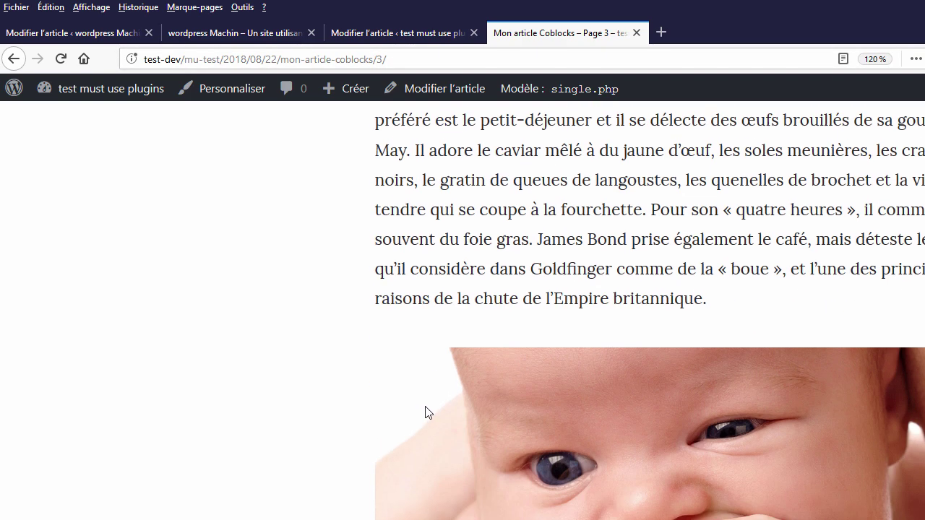
left_click(441, 316)
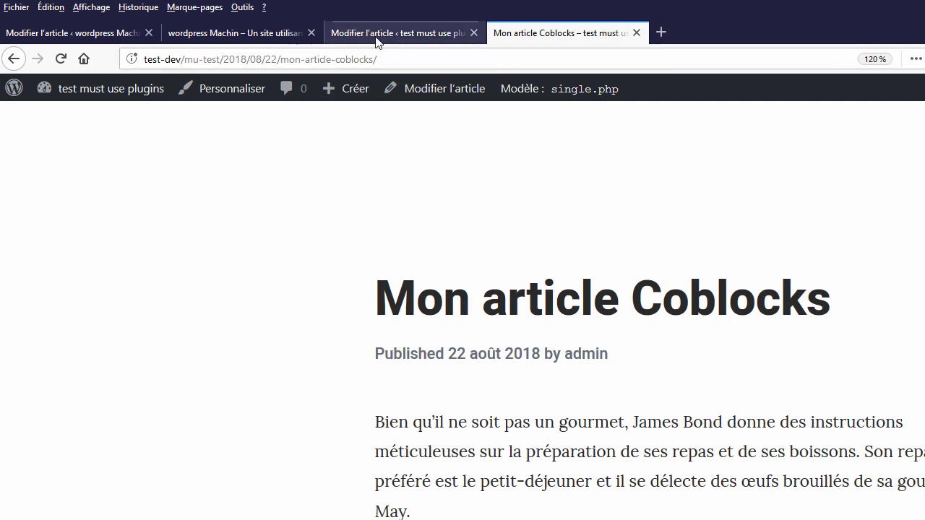
left_click(379, 58)
left_click(384, 59)
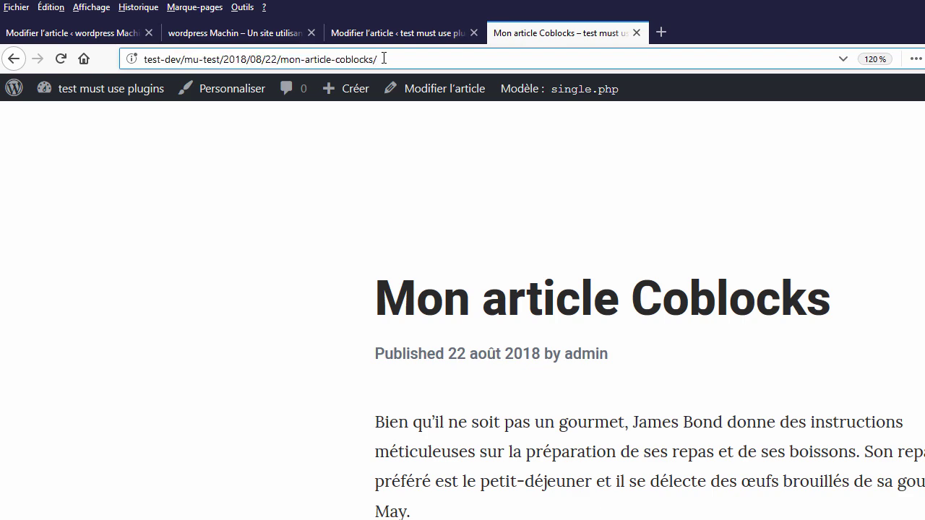
type("3/")
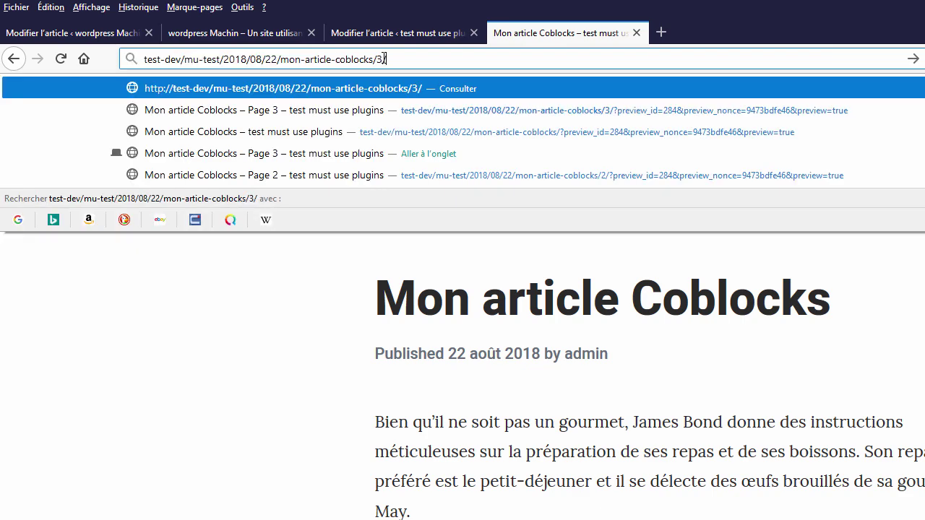
key("Return")
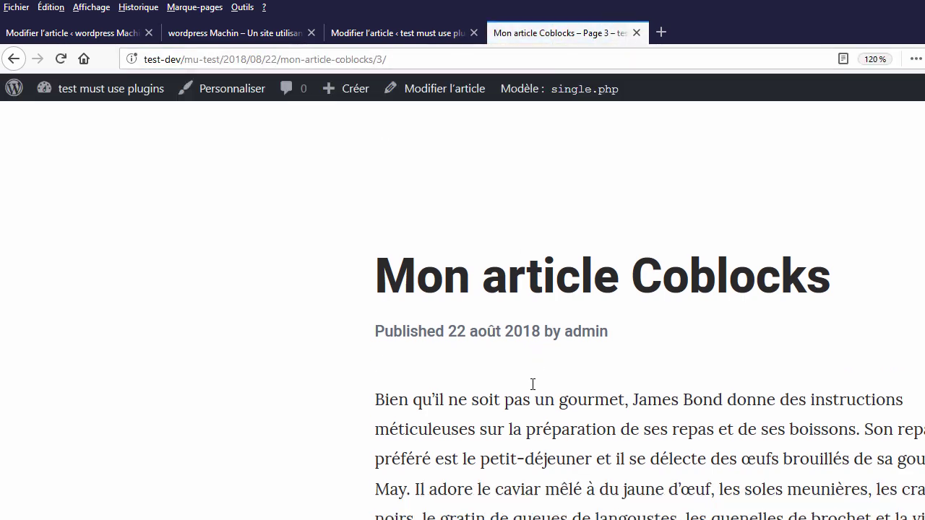
scroll(528, 412, "down", 10)
scroll(523, 437, "up", 10)
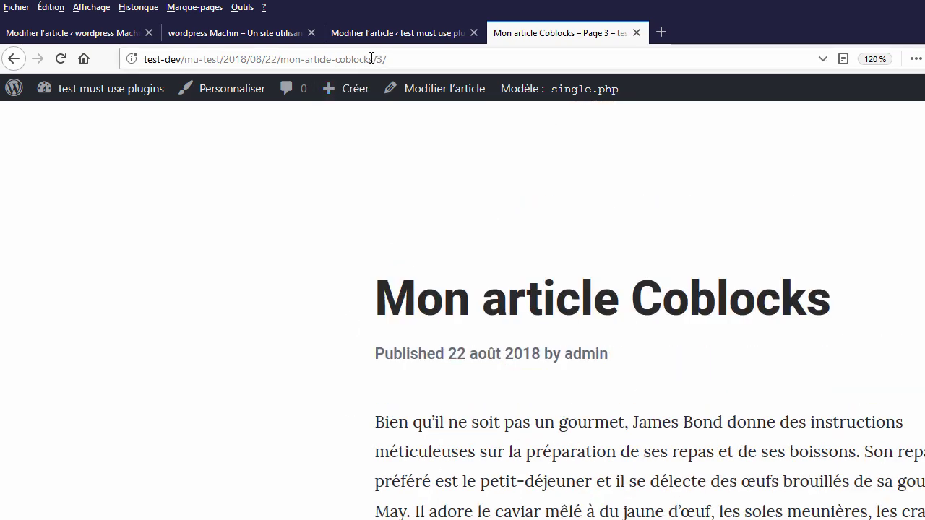
left_click_drag(378, 59, 389, 59)
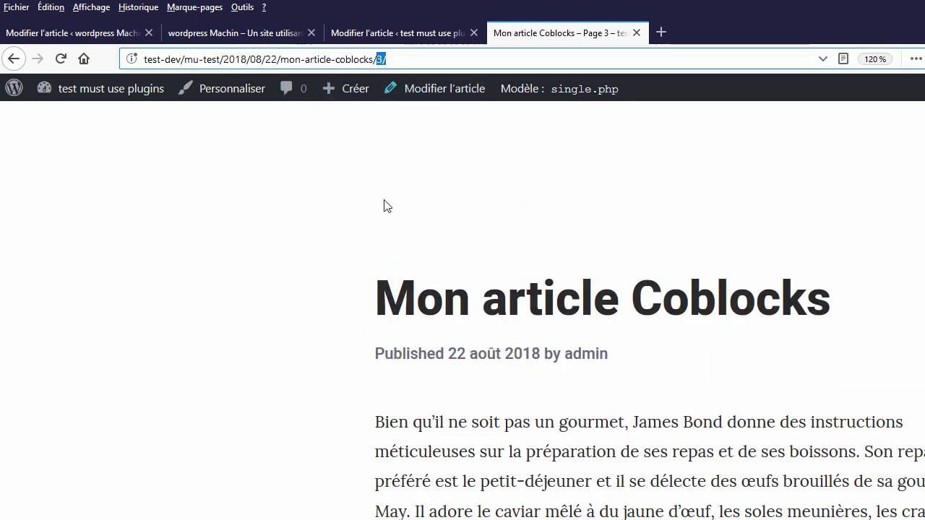
scroll(407, 387, "down", 4)
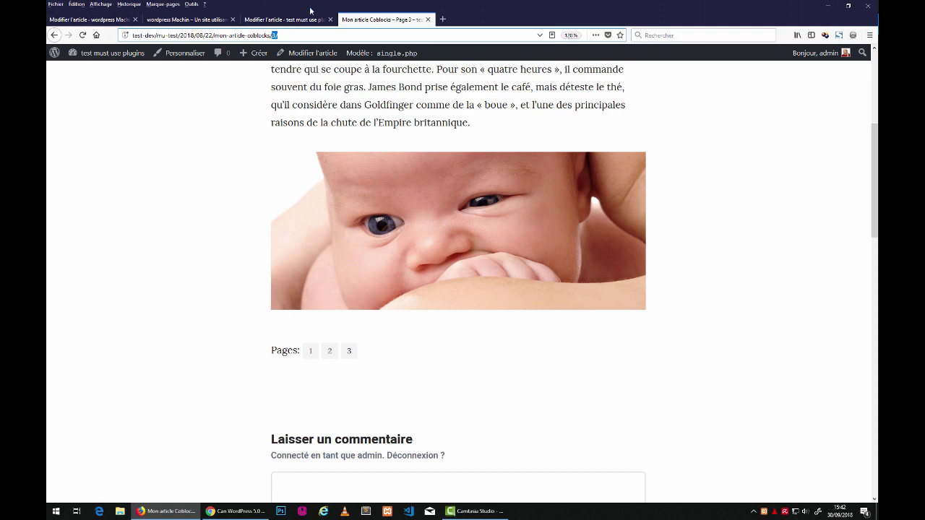
Step: Switch to the gutmachin site and open Mon article Gutenberg for editing from its list of articles
left_click(172, 20)
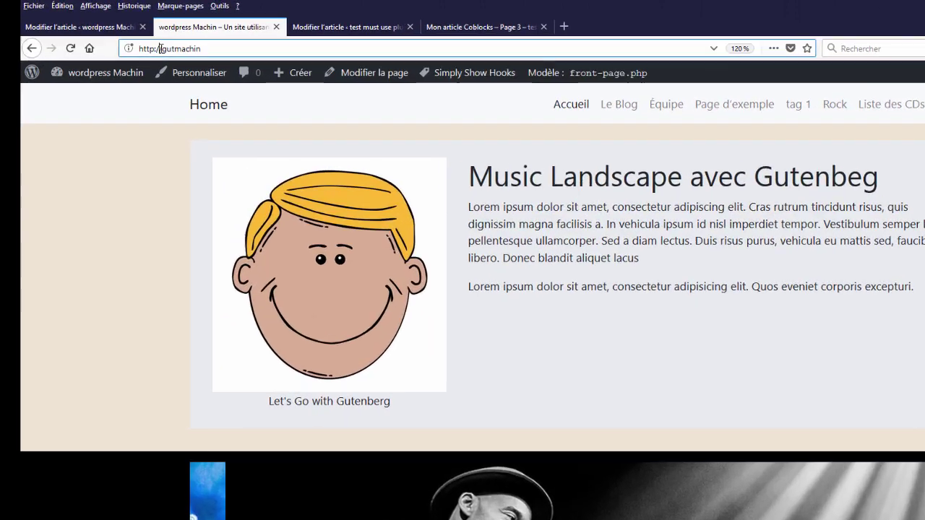
left_click_drag(146, 35, 194, 35)
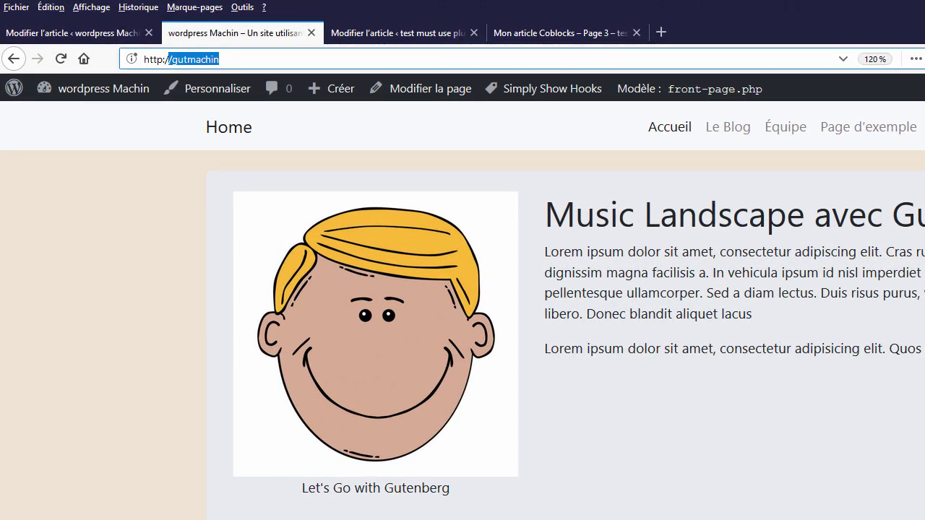
scroll(764, 490, "down", 3)
scroll(764, 490, "up", 3)
mouse_move(102, 91)
left_click(79, 120)
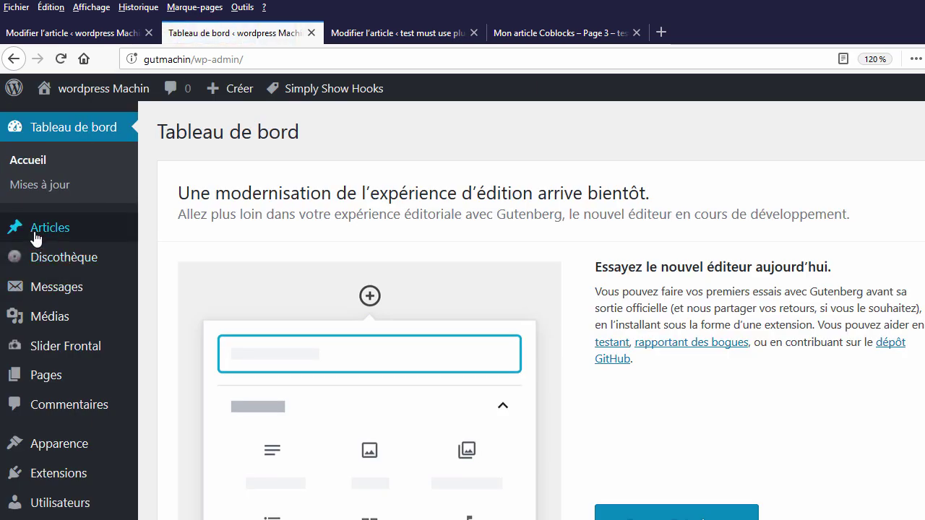
left_click(36, 233)
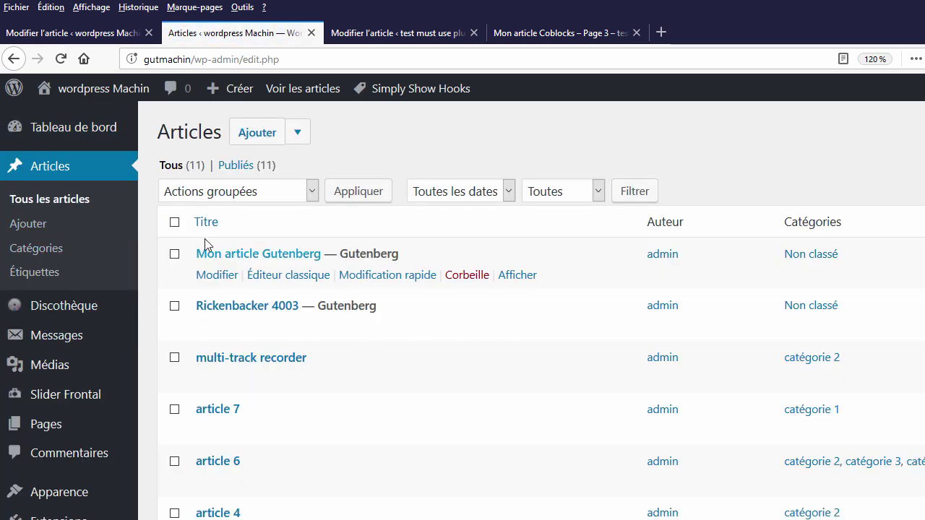
left_click(233, 255)
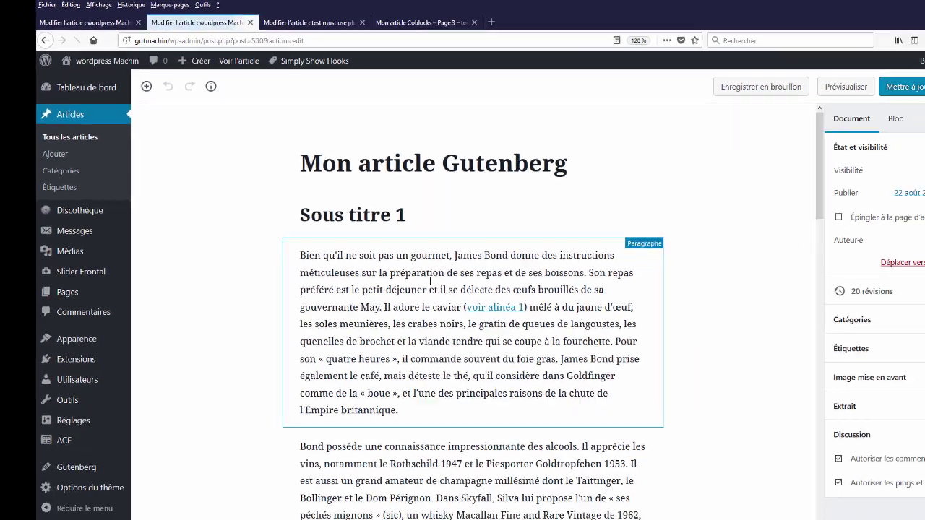
Step: Split the long "Bond possède une connaissance" paragraph before "Il explique que" and before "quotidienne maximale"
scroll(405, 255, "down", 5)
scroll(395, 246, "up", 3)
scroll(394, 244, "down", 3)
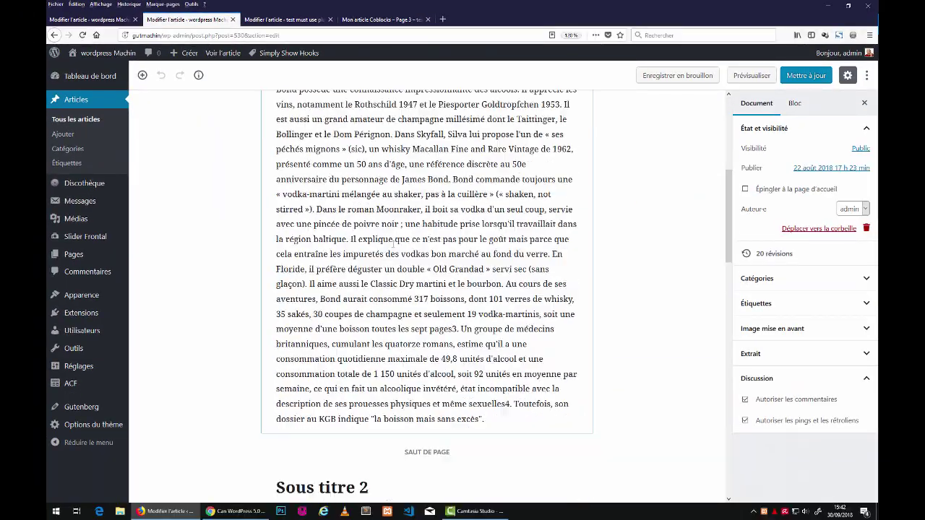
scroll(394, 244, "down", 1)
scroll(448, 257, "up", 2)
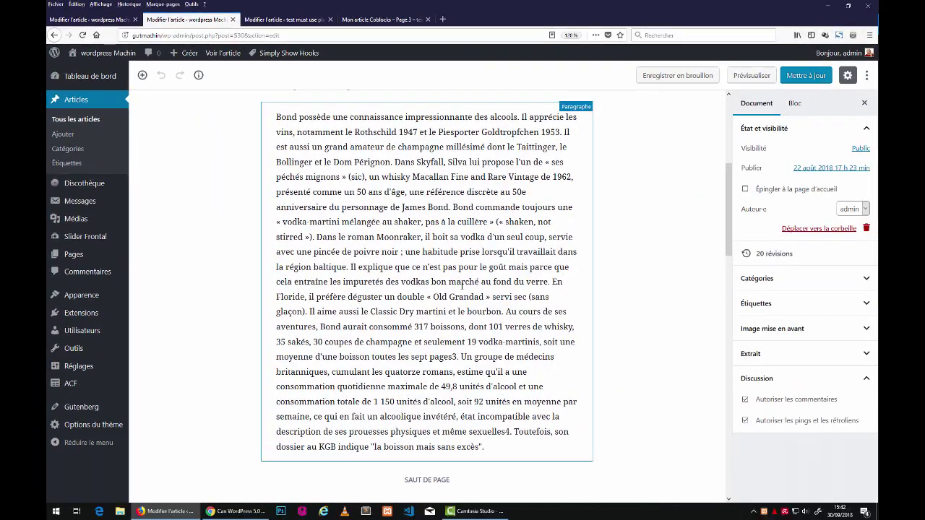
scroll(456, 228, "down", 3)
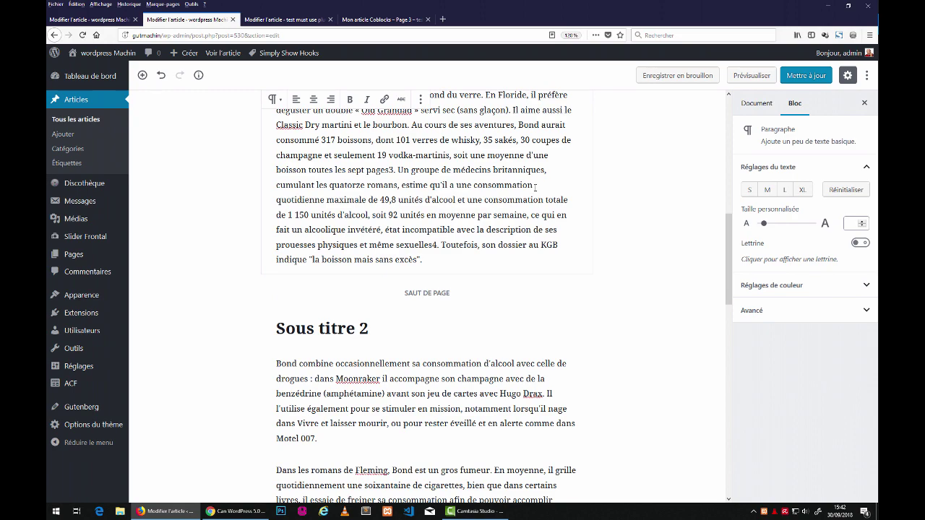
Step: Insert a Saut de page block between the paragraph ending in "la région baltique" and the one beginning "Il explique que"
scroll(415, 214, "up", 6)
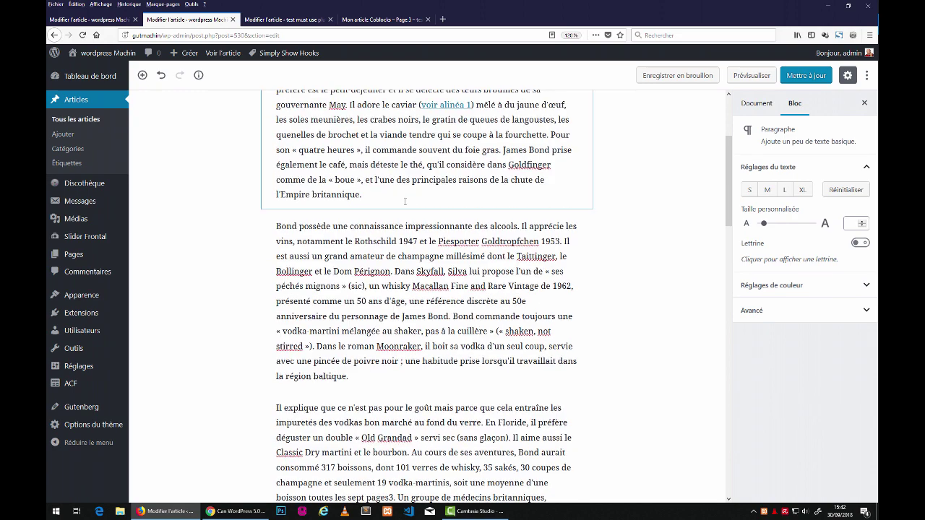
scroll(414, 214, "up", 1)
scroll(419, 239, "down", 3)
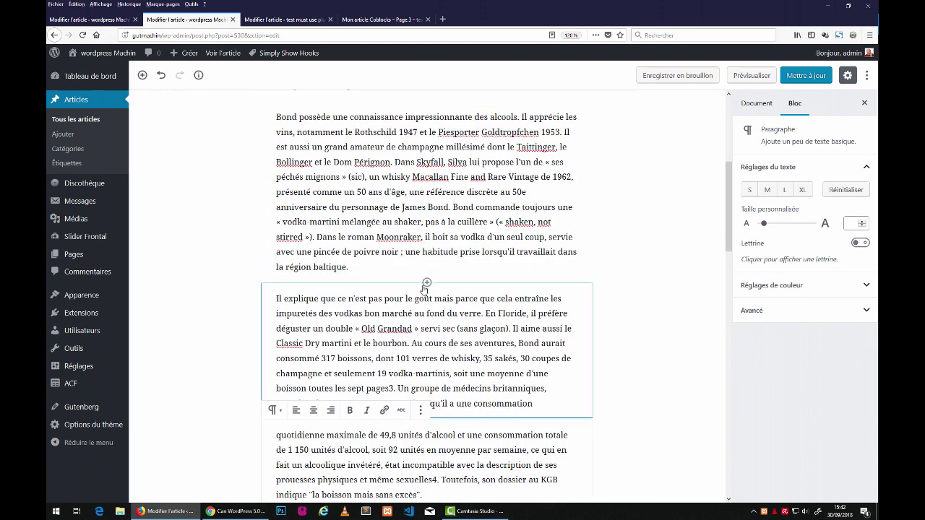
left_click(428, 283)
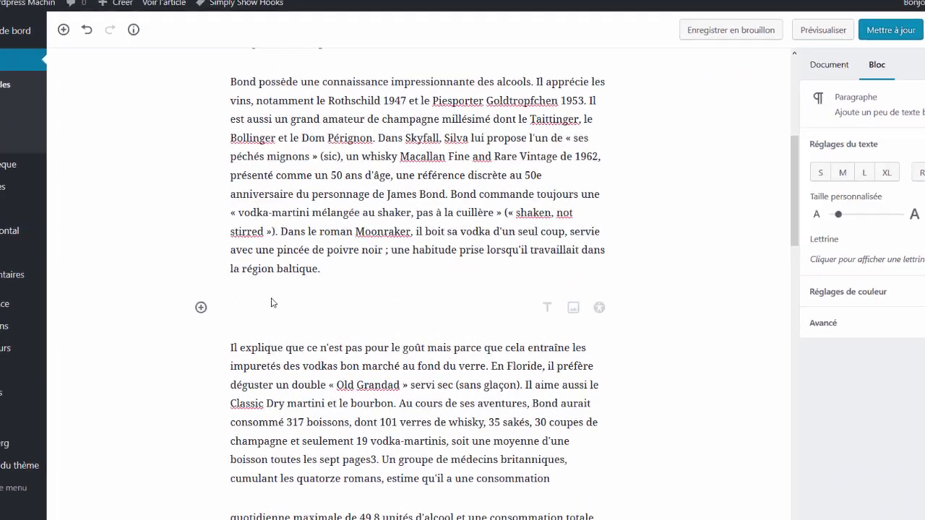
left_click(149, 318)
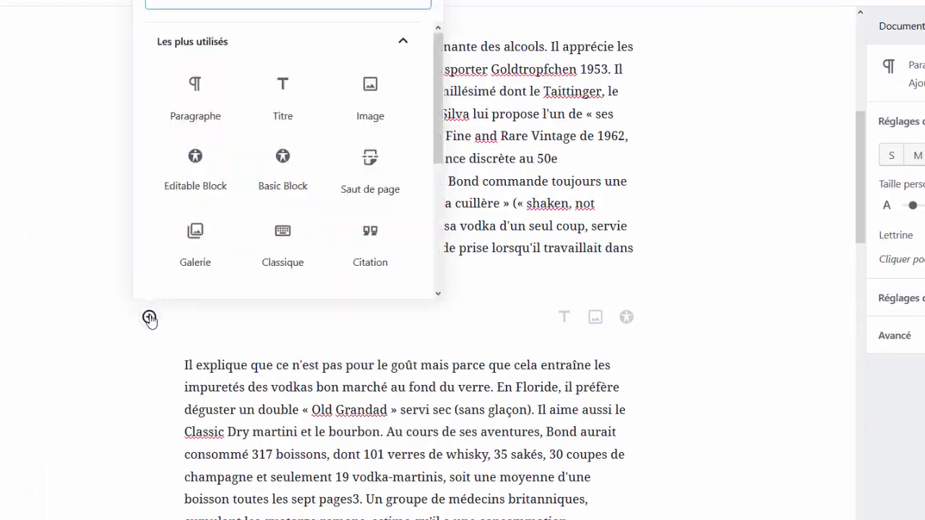
left_click(370, 157)
Step: Review the page breaks before Sous titre 2 and Sous titre 3, and update the published article
scroll(421, 311, "down", 7)
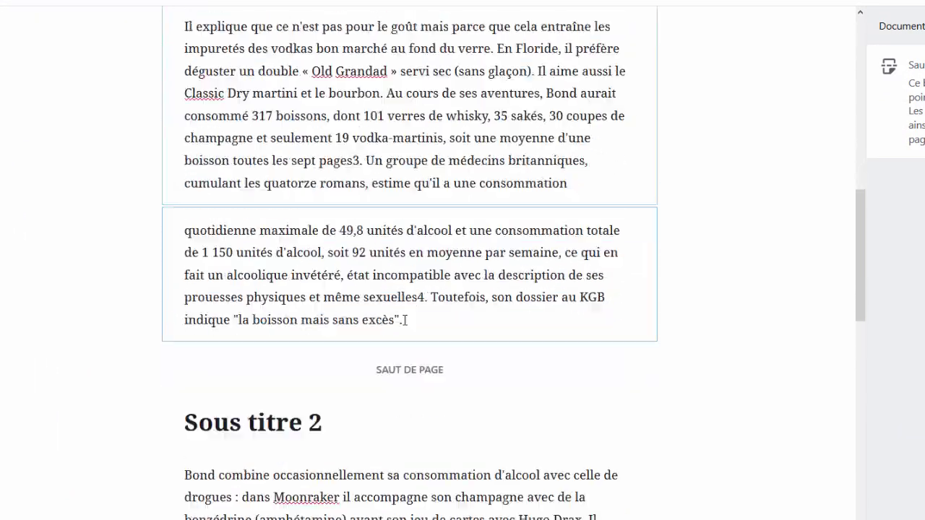
scroll(375, 329, "down", 5)
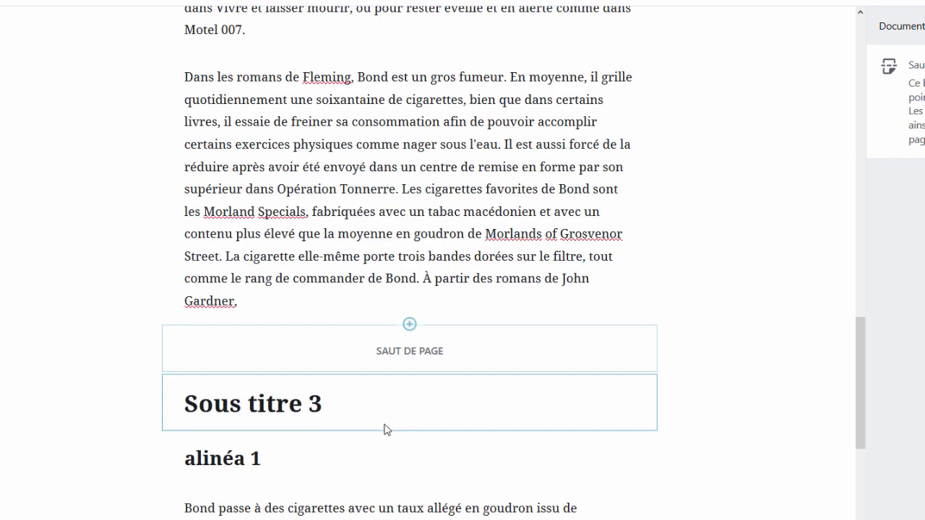
scroll(441, 335, "down", 6)
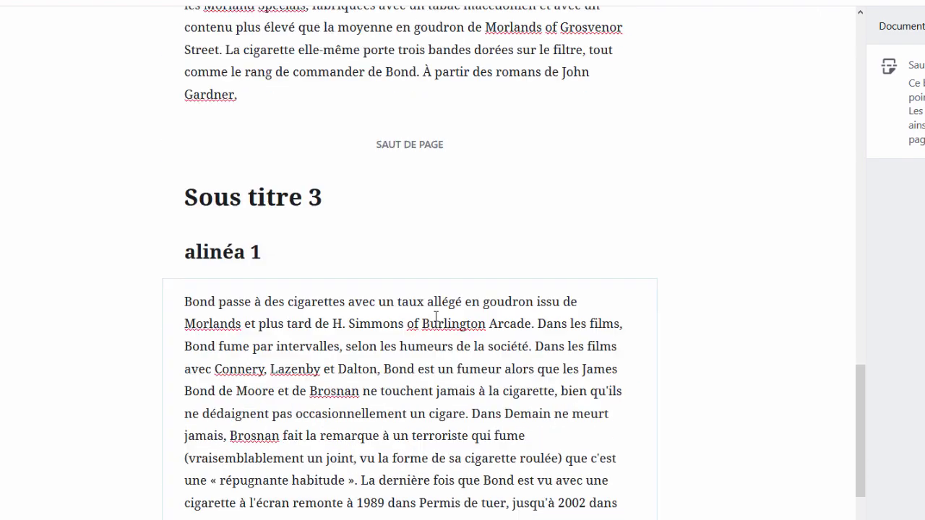
scroll(426, 302, "up", 7)
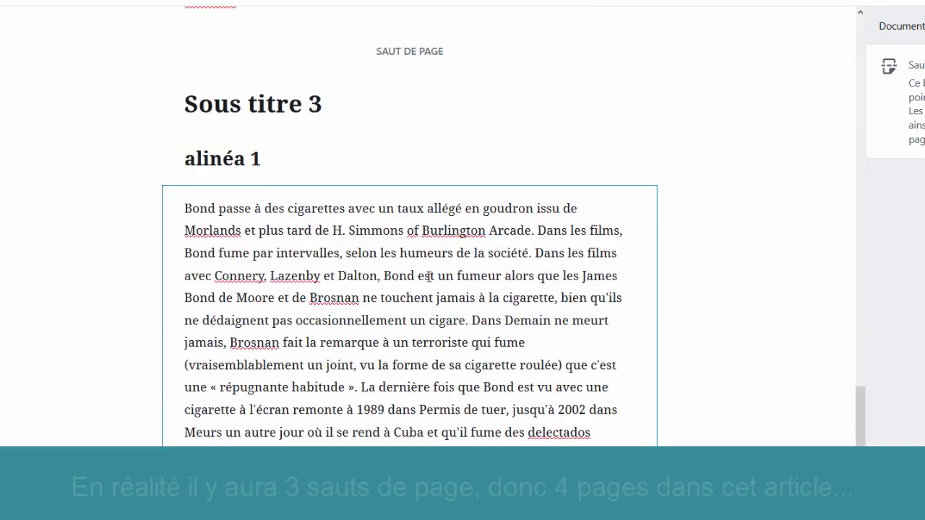
scroll(615, 180, "up", 7)
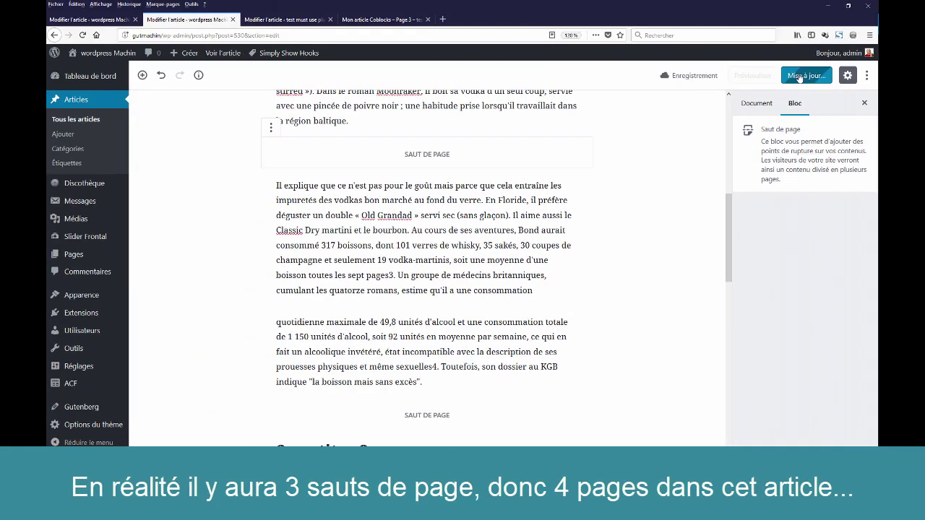
left_click(917, 11)
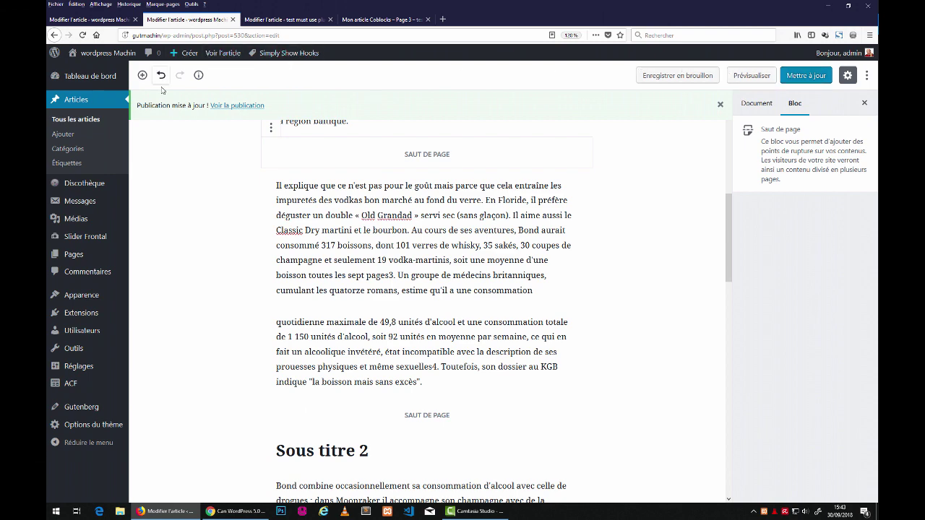
Step: Visit the site's front page in a new tab and open Mon article Gutenberg to examine its first page
mouse_move(85, 56)
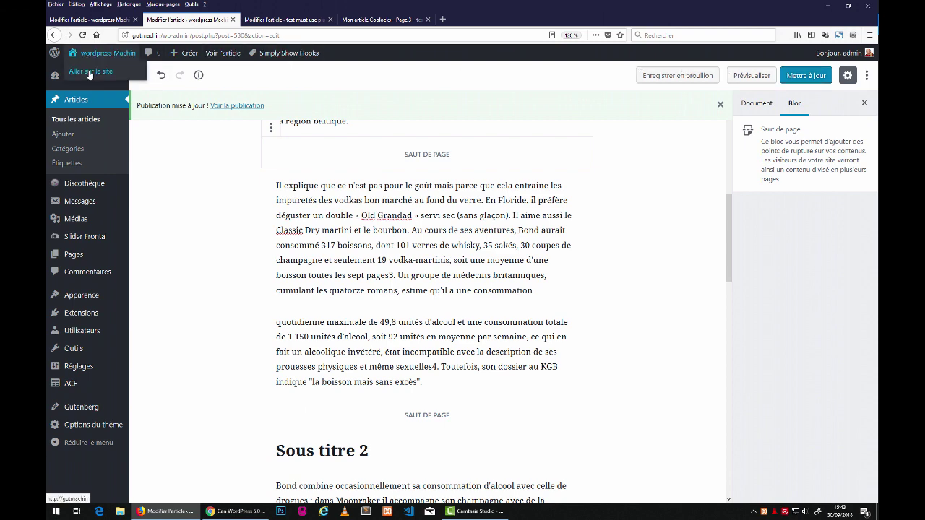
left_click(89, 72)
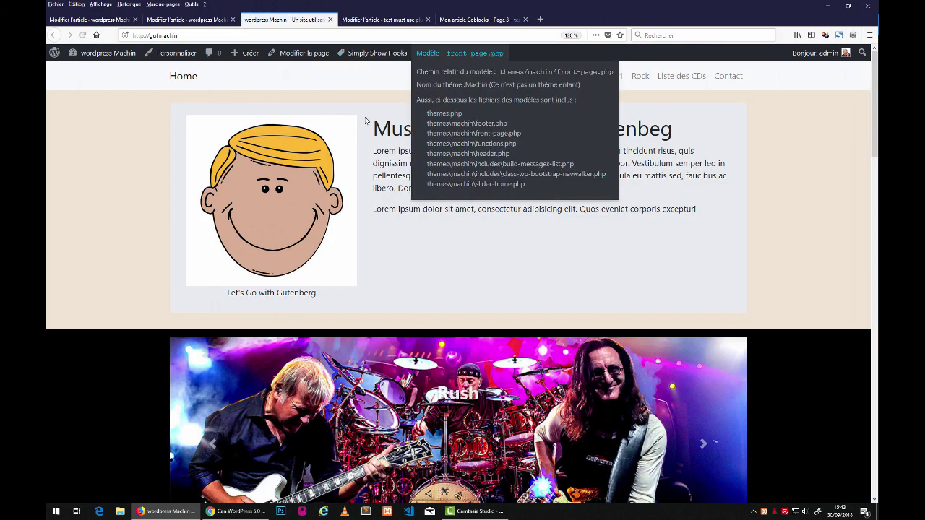
scroll(295, 290, "down", 4)
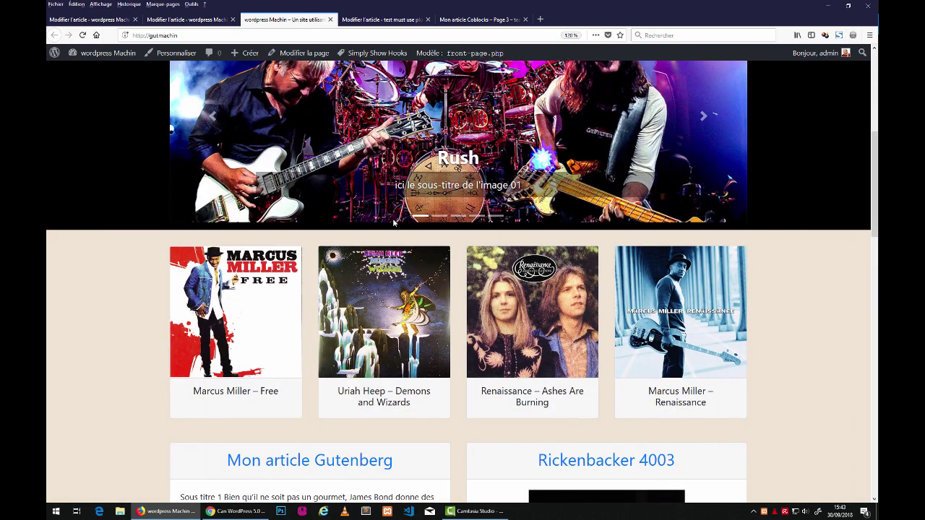
scroll(295, 290, "down", 2)
left_click(295, 289)
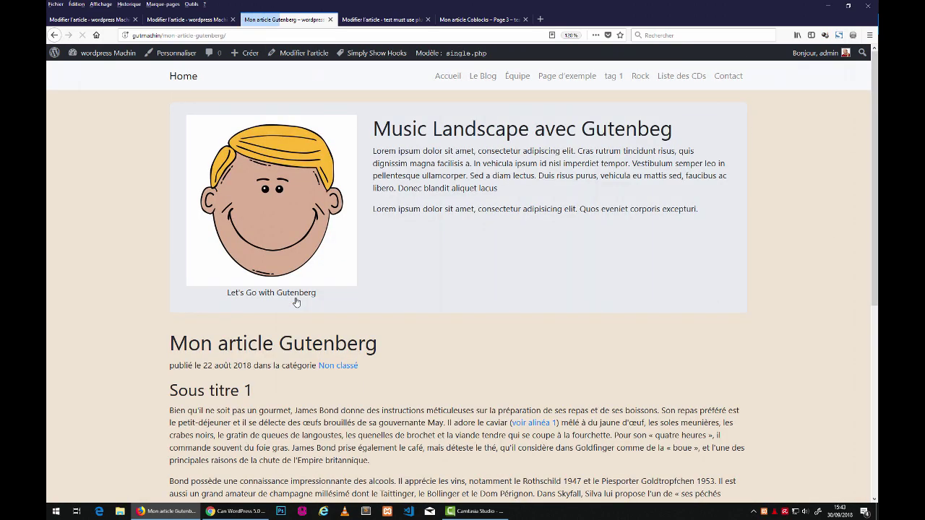
scroll(198, 355, "down", 4)
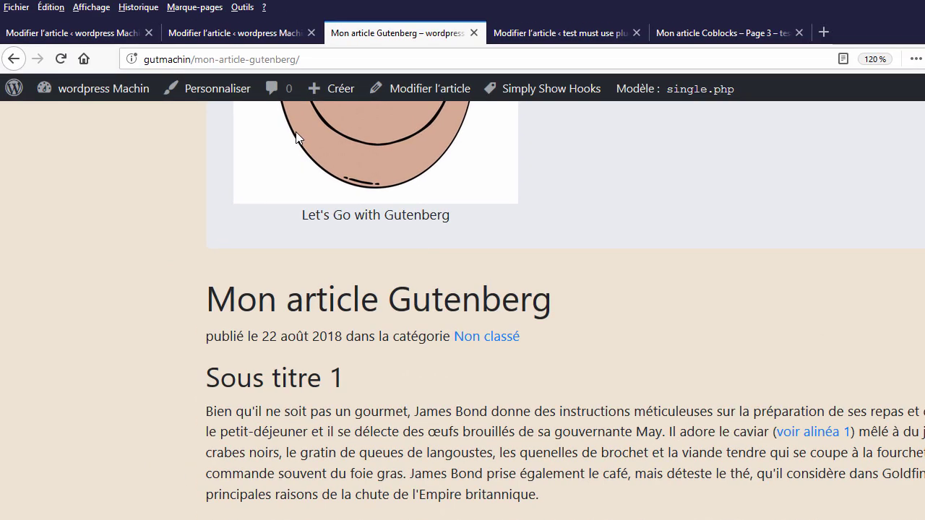
Step: Load the article's second page by appending 2/ to its URL and examine the content and the area below it
left_click(310, 59)
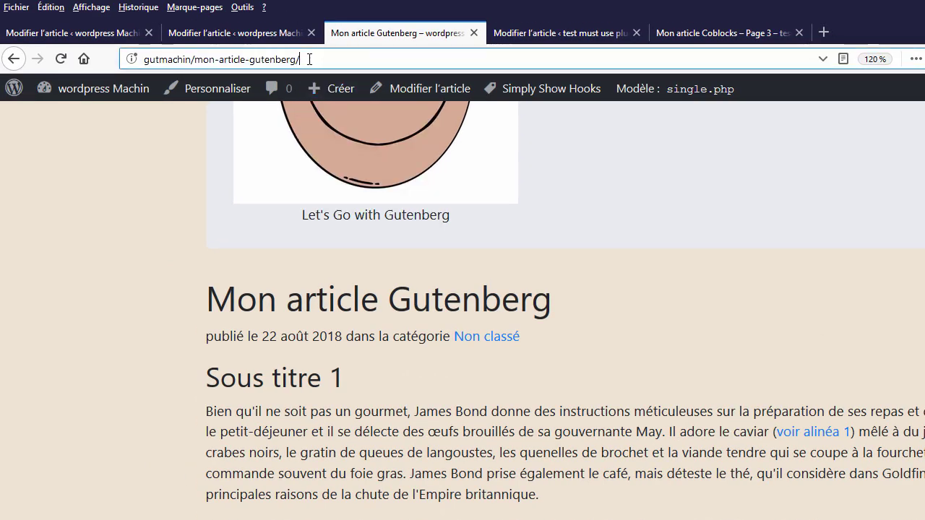
type("2/")
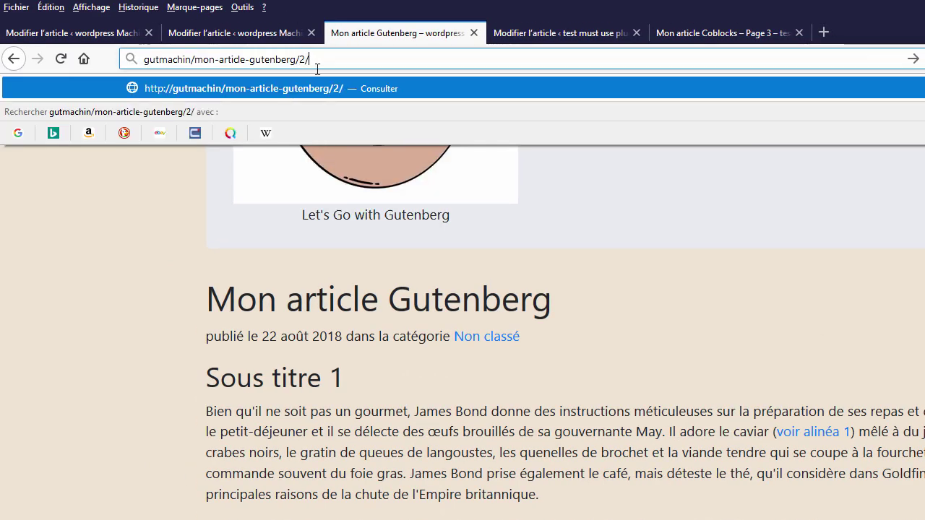
key("Return")
scroll(309, 496, "down", 5)
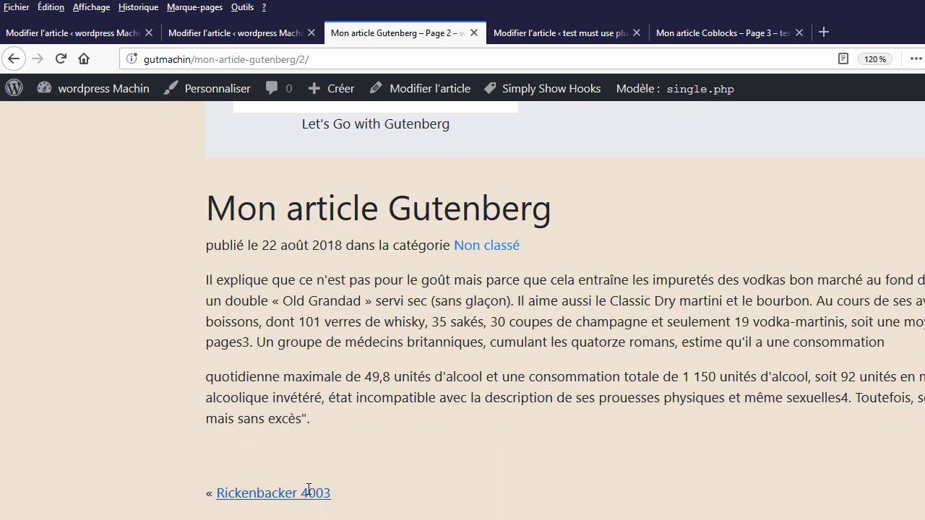
scroll(310, 492, "up", 5)
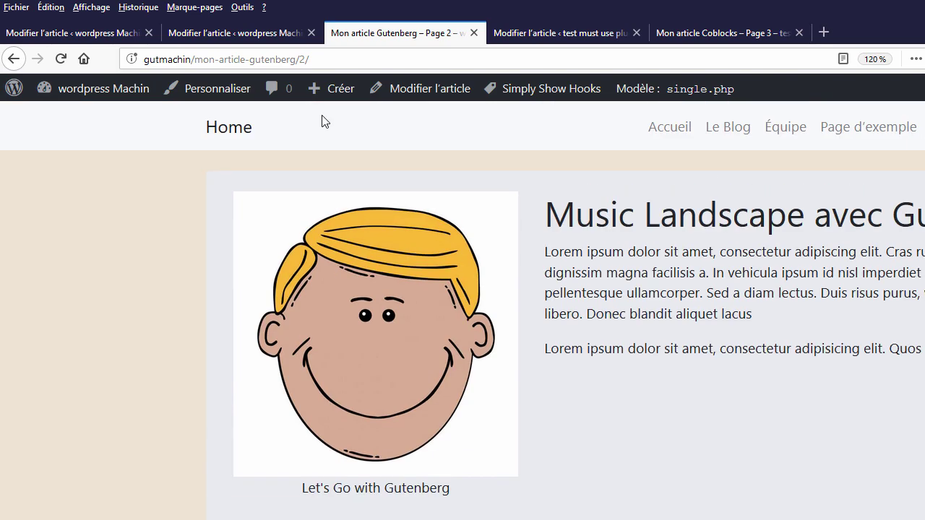
Step: Load the third page of Mon article Gutenberg by ending its URL with 3/ and examine the area below its content
left_click(307, 59)
key("BackSpace")
key("BackSpace")
type("3/")
key("Return")
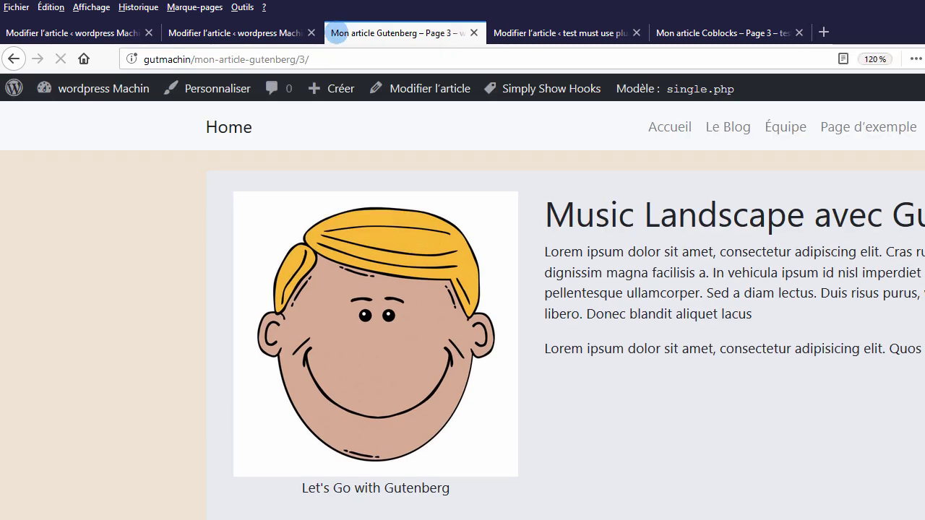
scroll(287, 423, "down", 5)
scroll(291, 488, "up", 6)
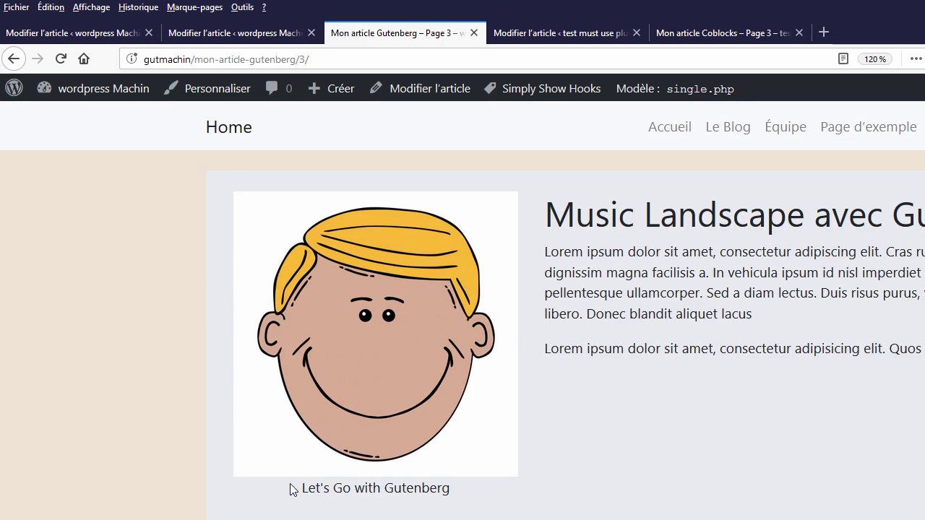
scroll(405, 467, "down", 6)
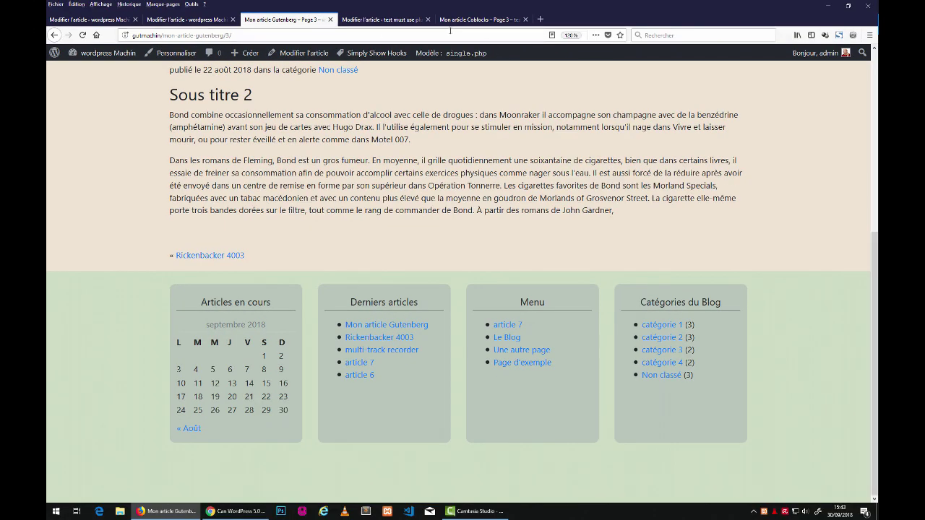
Step: Switch to the Mon article Coblocks page and inspect which CoBlocks theme template files it uses
left_click(461, 21)
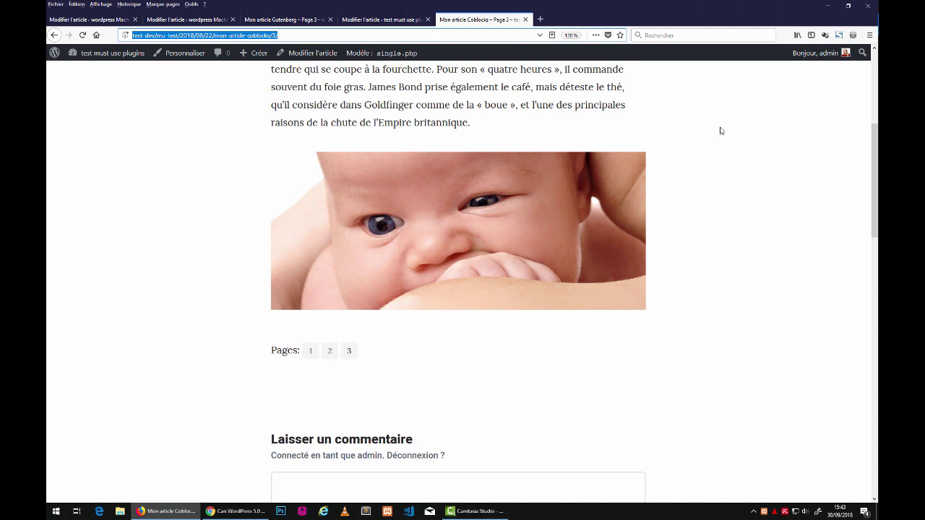
left_click_drag(875, 199, 876, 118)
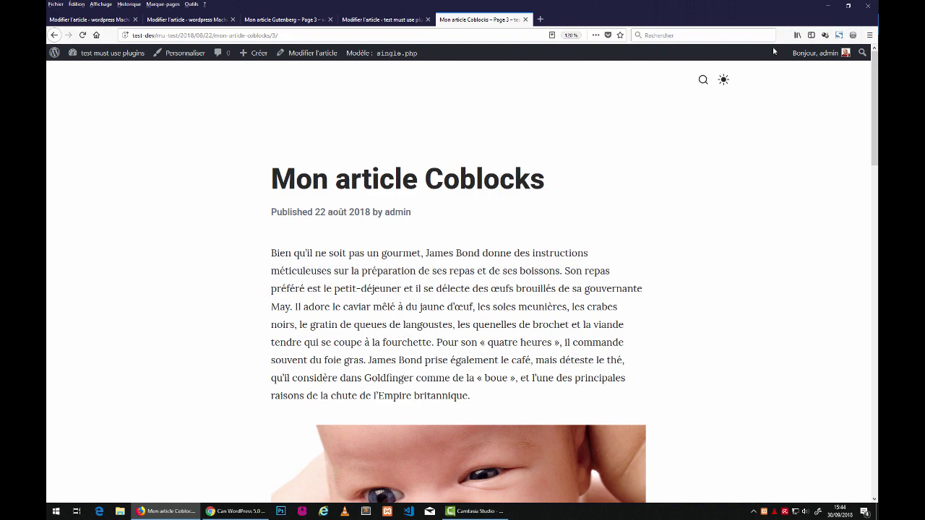
mouse_move(388, 56)
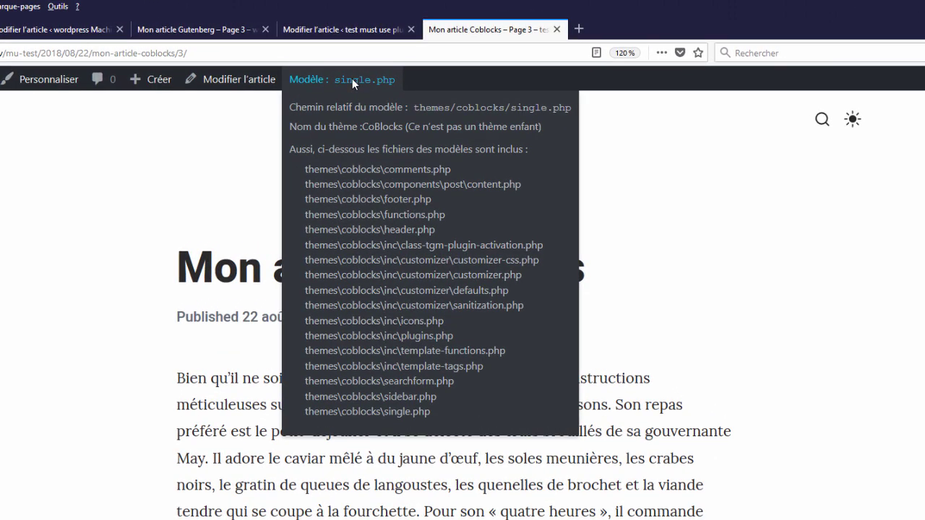
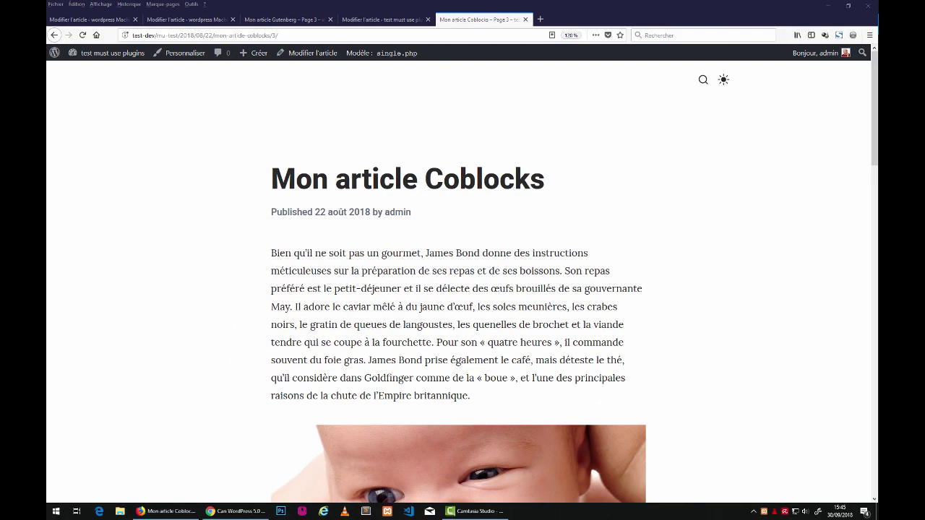
Step: Highlight the wp_link_pages call in the CoBlocks content.php in Sublime Text, and review the function's Codex reference in the browser
key("alt+Tab")
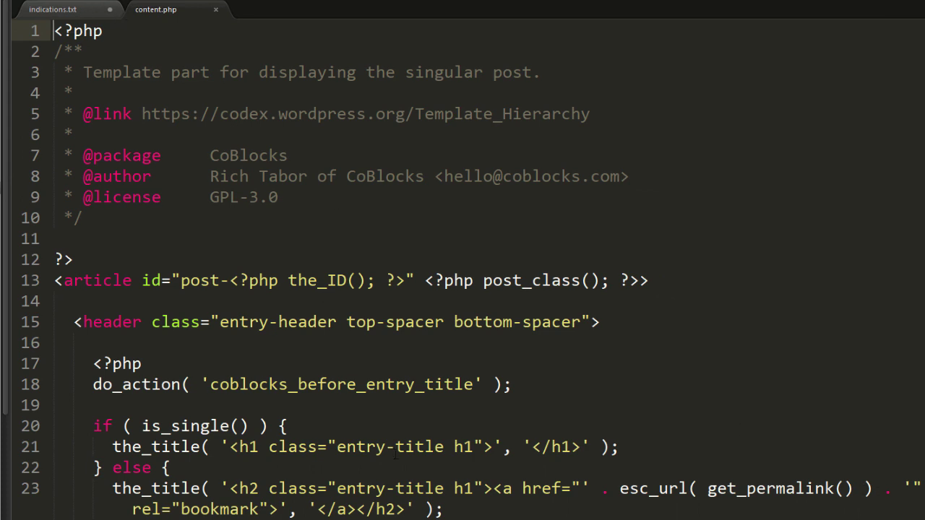
scroll(395, 457, "down", 10)
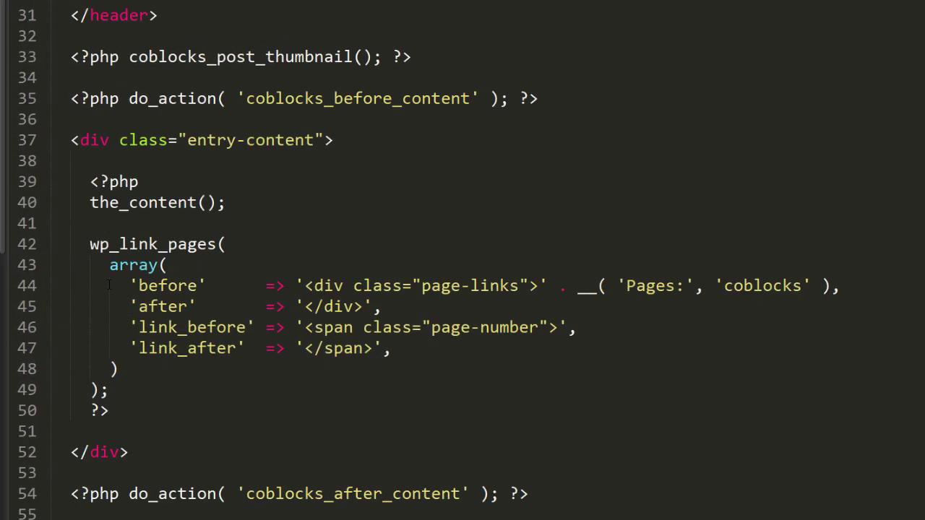
left_click(29, 247)
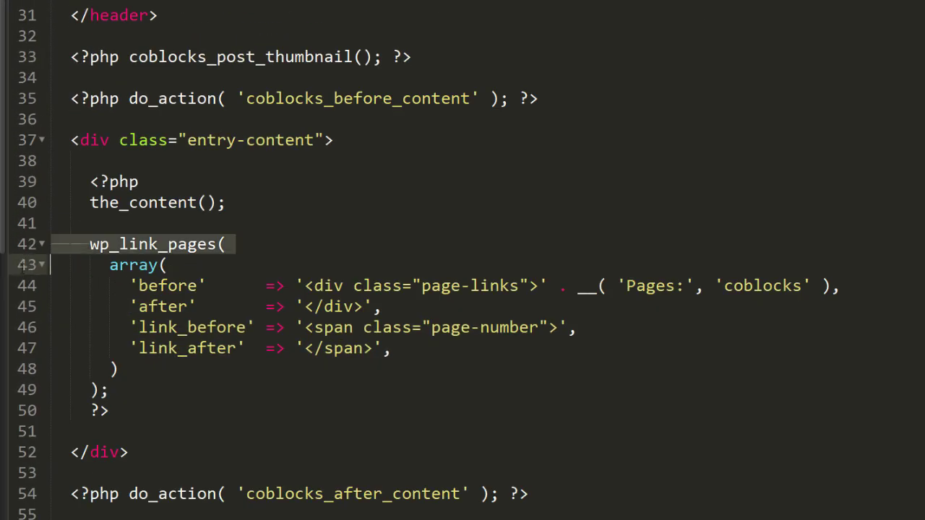
left_click_drag(21, 266, 13, 416)
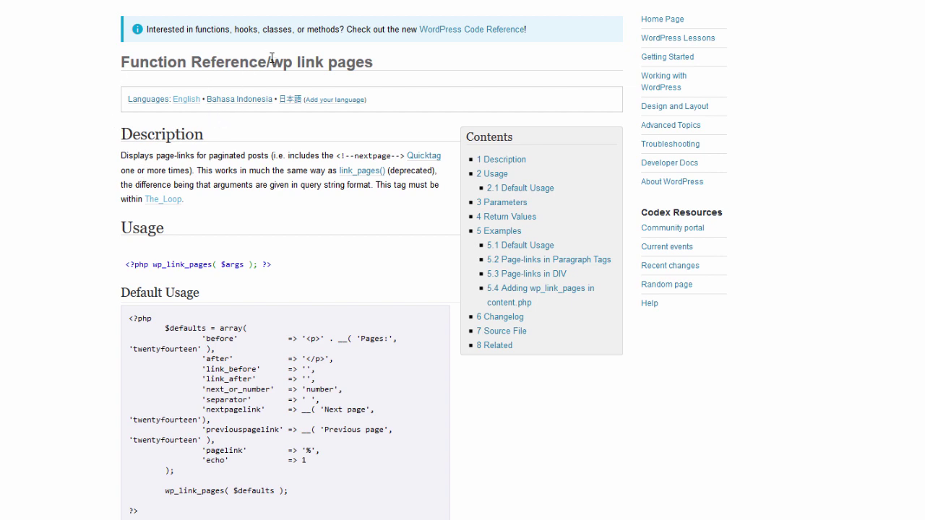
left_click_drag(271, 62, 394, 62)
scroll(144, 231, "down", 3)
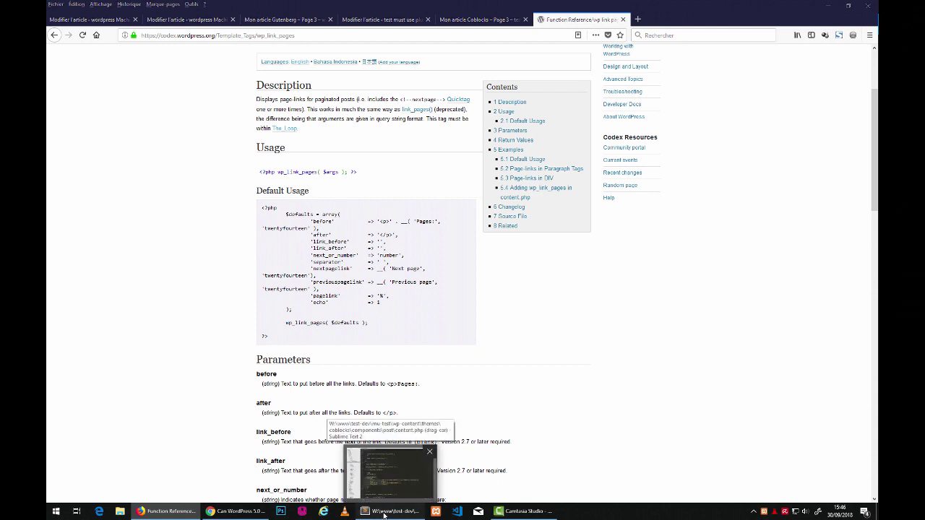
Step: Switch to Sublime Text and expand the gutmachin project's wp-content/themes/machin folder
left_click(384, 513)
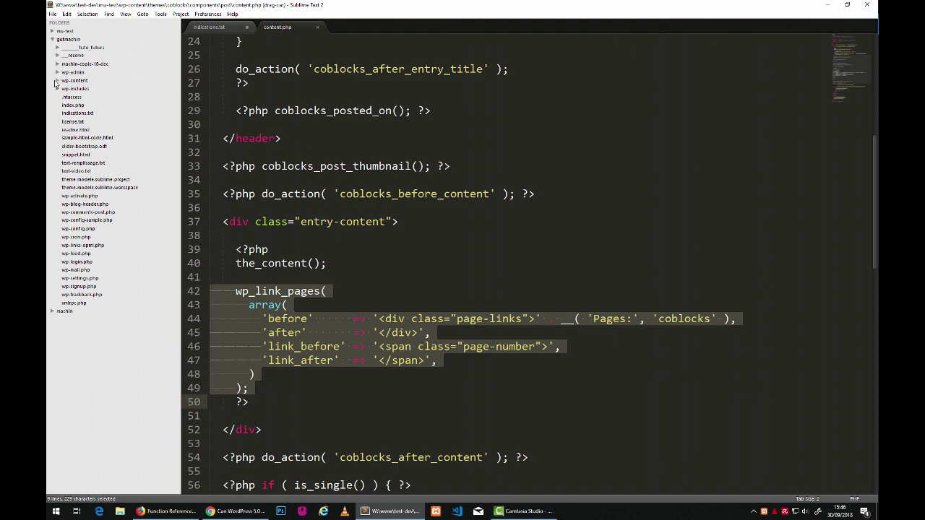
left_click(56, 80)
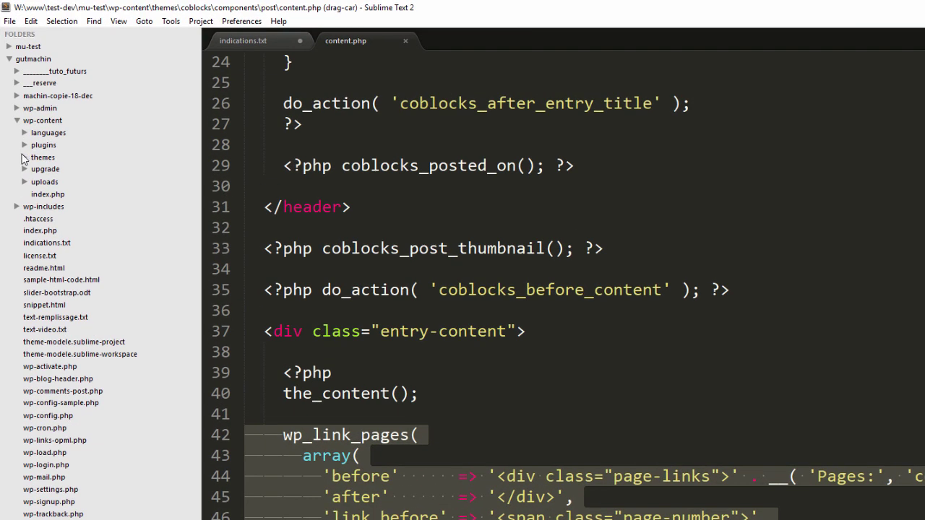
left_click(24, 157)
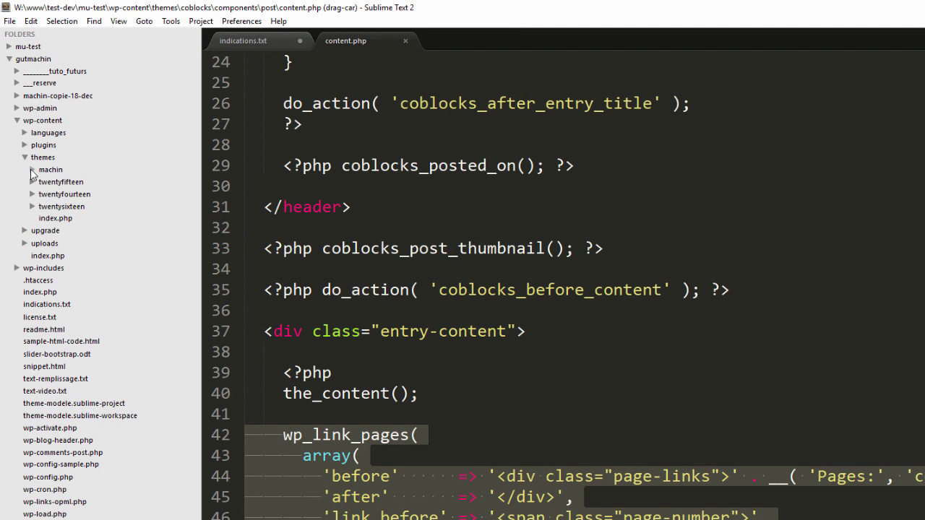
left_click(32, 169)
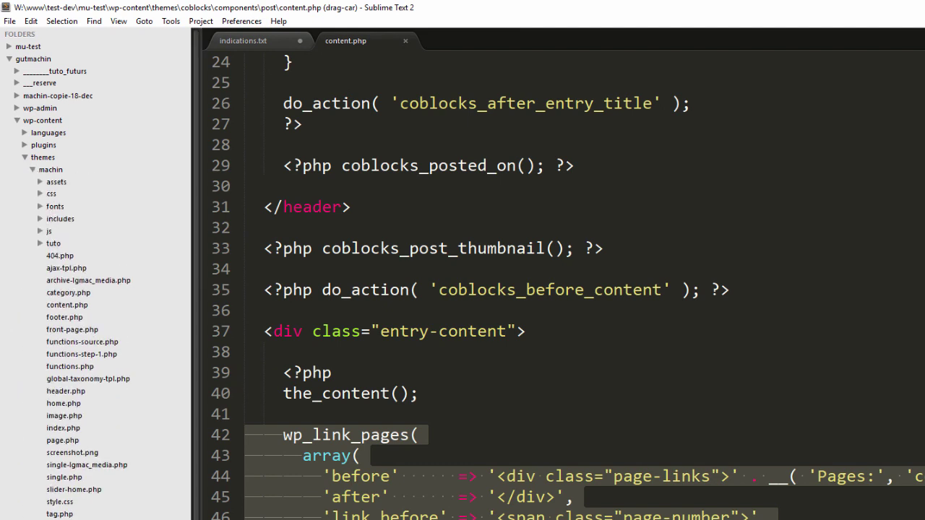
Step: Return to Mon article Gutenberg in the browser and check which machin theme template file displays it
key("alt+Tab")
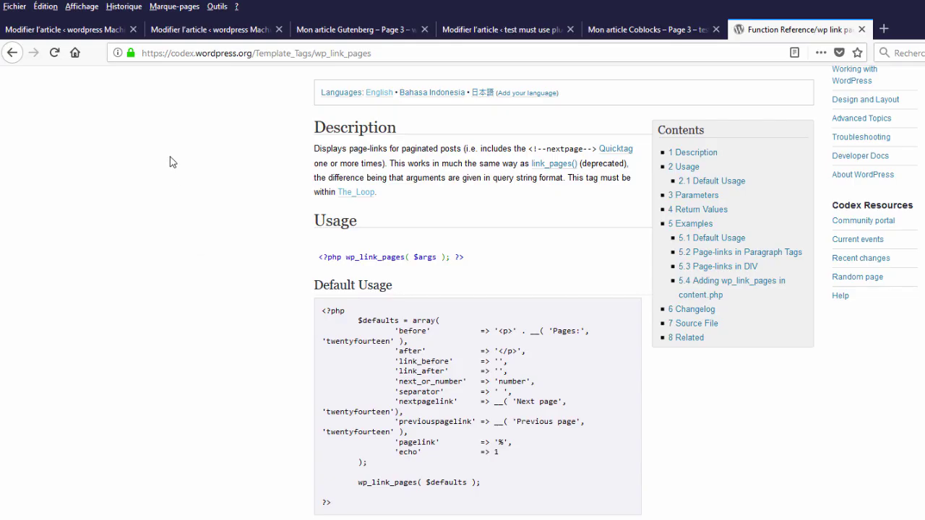
left_click(322, 30)
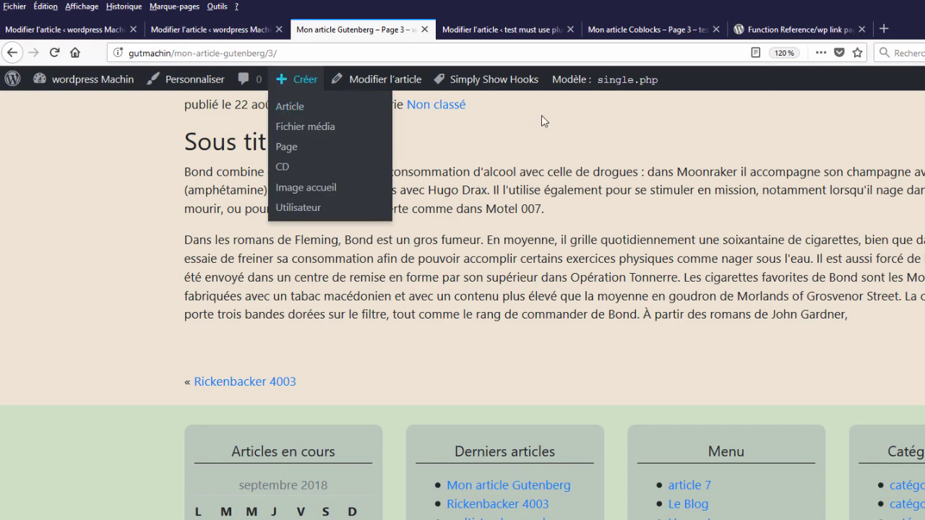
mouse_move(581, 75)
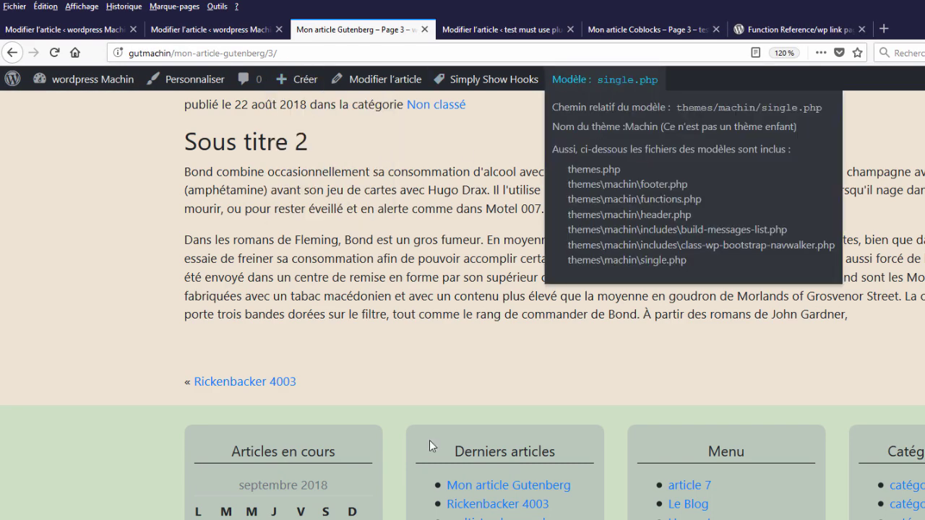
mouse_move(639, 81)
scroll(377, 177, "up", 5)
scroll(377, 177, "down", 1)
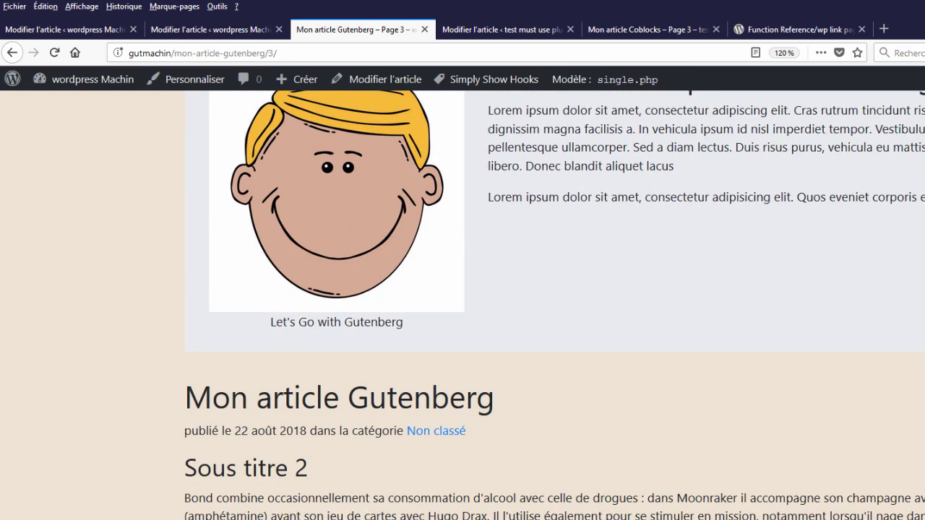
Step: Open single.php from the machin theme in Sublime Text and locate the commented-out wp_link_pages line below the_content
key("alt+Tab")
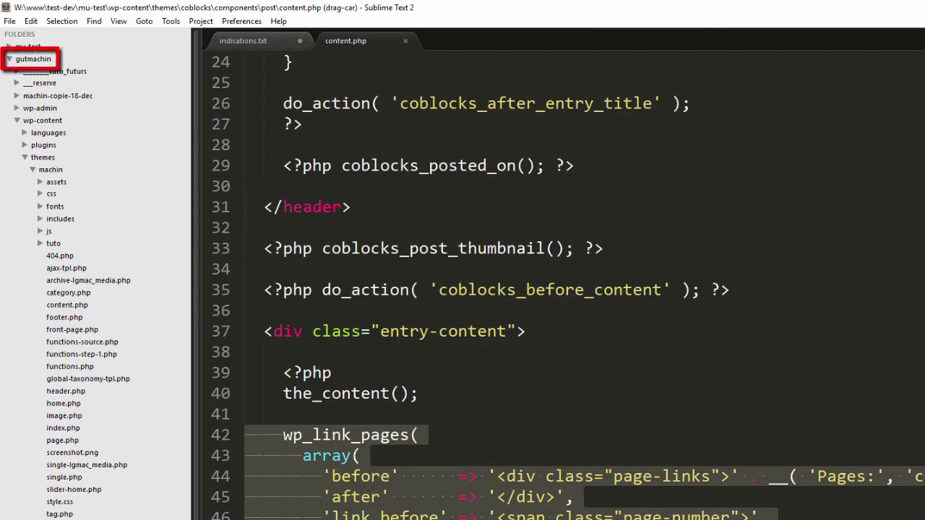
left_click(64, 477)
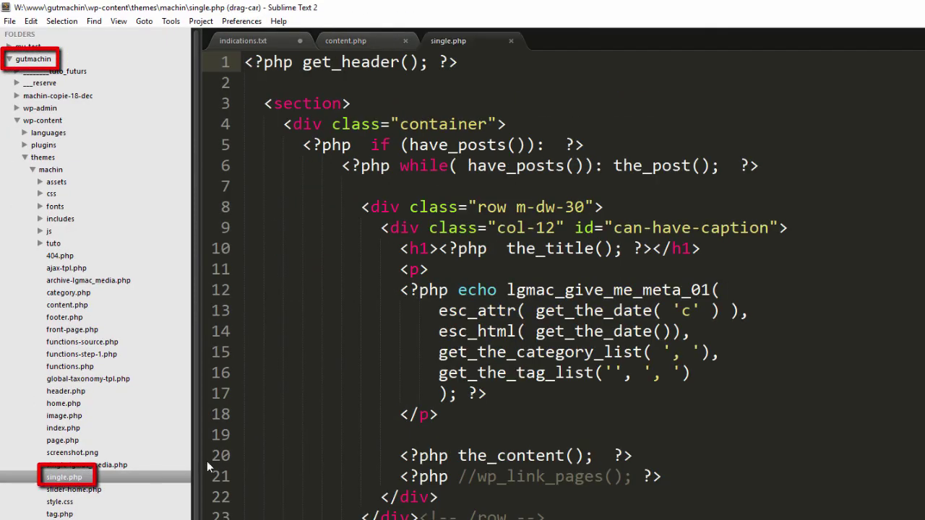
scroll(207, 461, "down", 3)
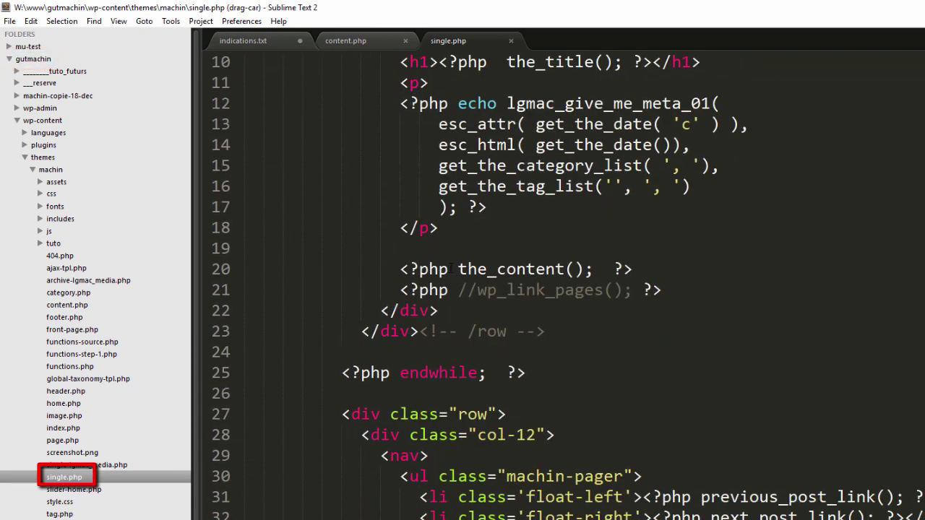
left_click_drag(459, 270, 594, 272)
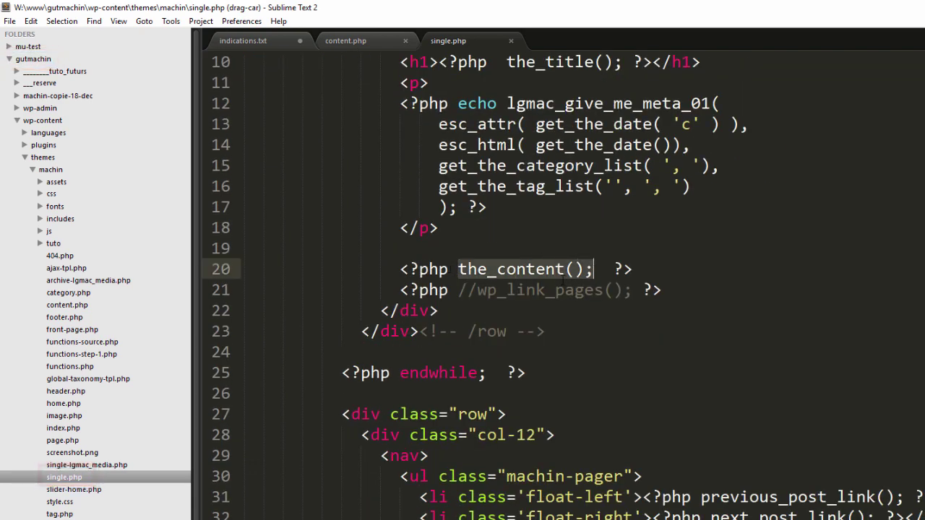
left_click(545, 290)
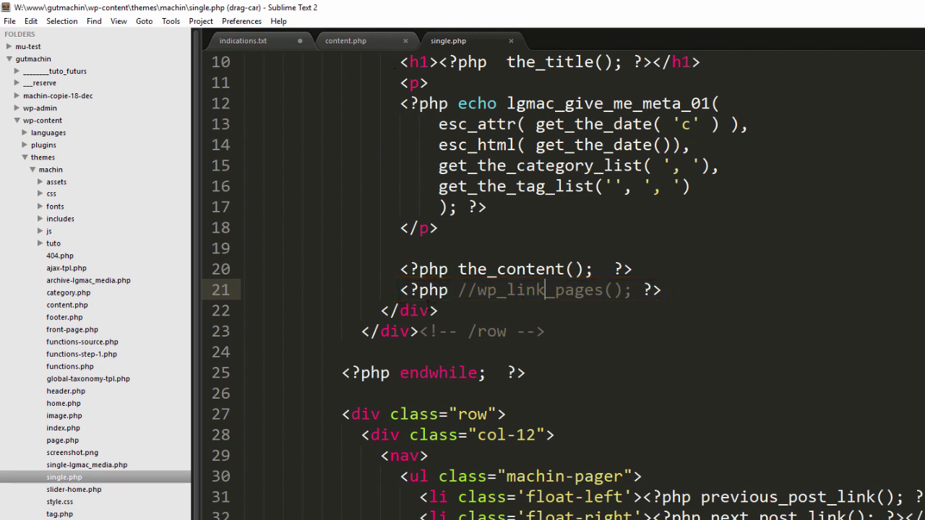
Step: Uncomment the wp_link_pages(); call on line 21 of single.php and save the file
left_click_drag(467, 290, 478, 290)
key("BackSpace")
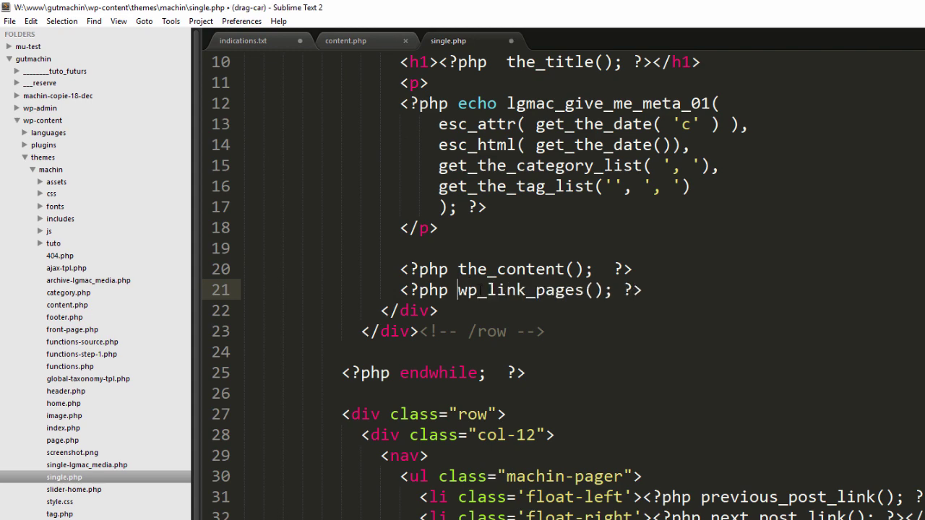
left_click(739, 343)
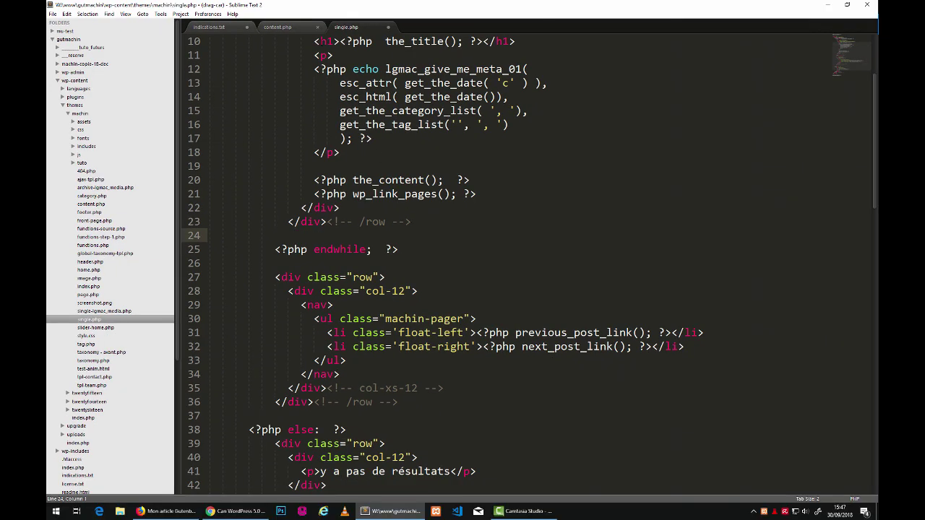
key("ctrl+s")
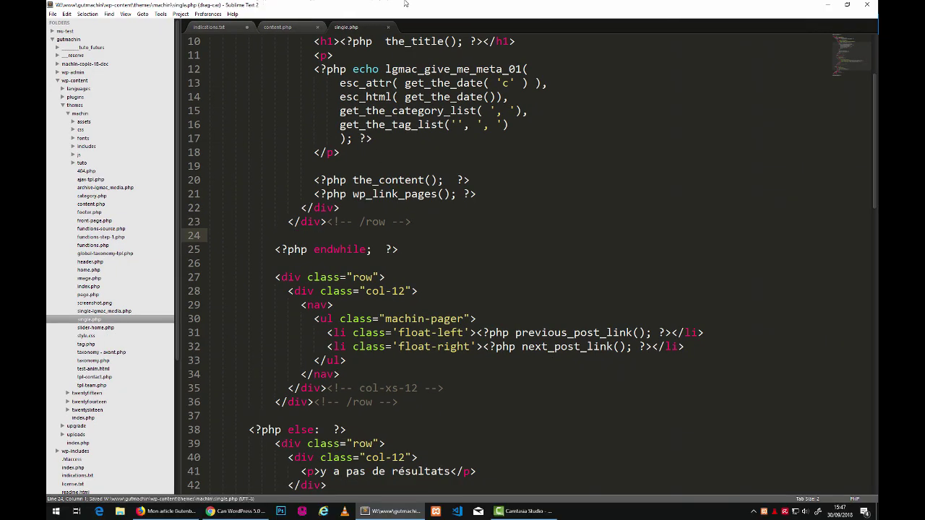
Step: Reload the article in the browser, go to the site's home page and reopen Mon article Gutenberg
key("alt+Tab")
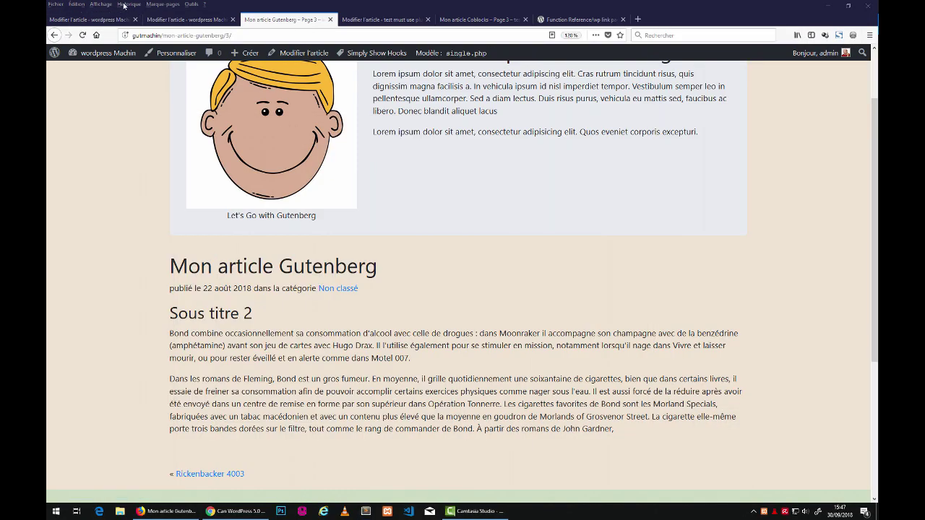
key("F5")
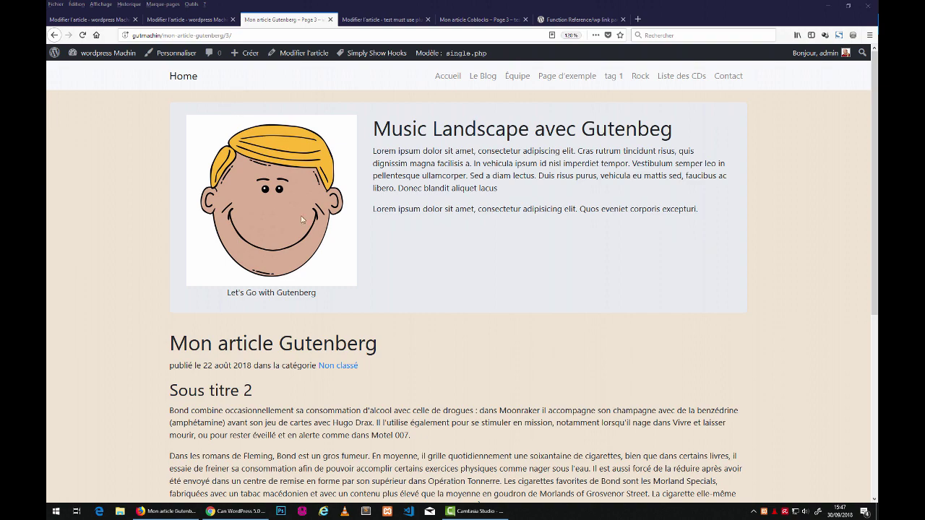
left_click(180, 77)
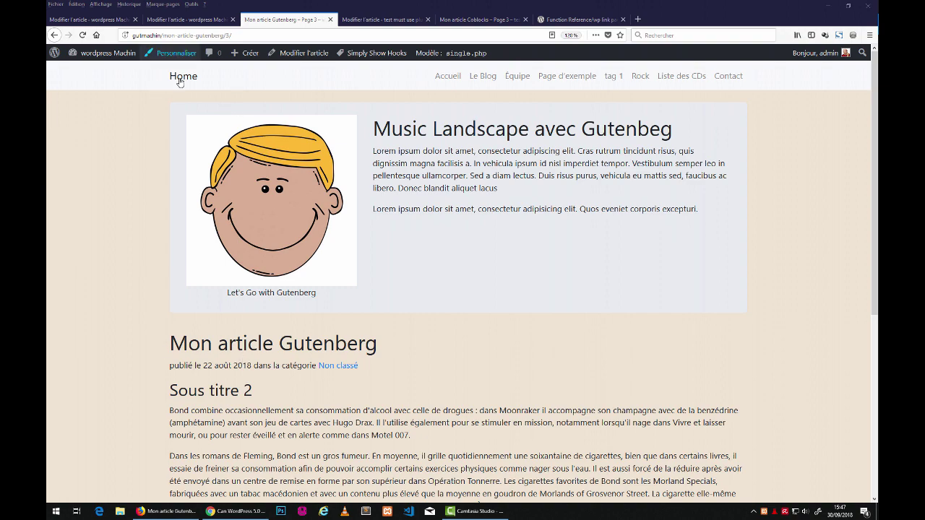
scroll(274, 239, "down", 5)
scroll(270, 230, "down", 3)
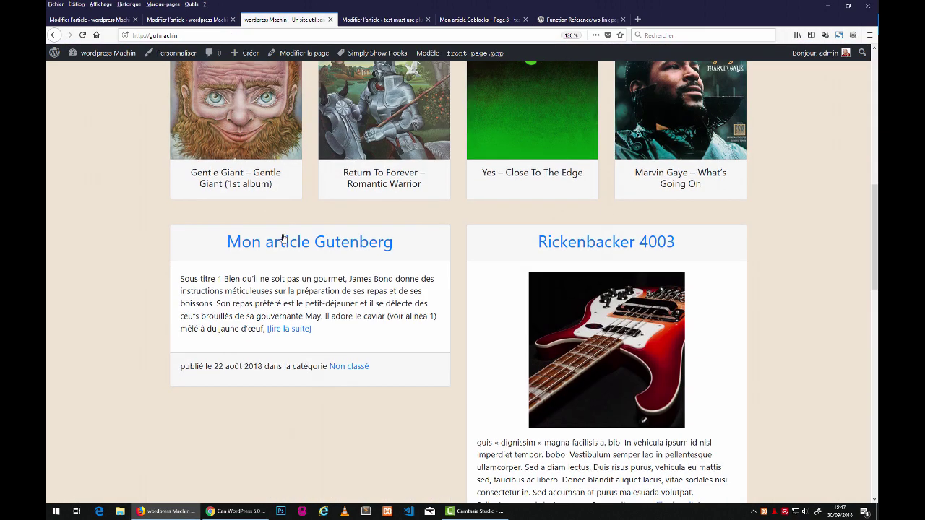
left_click(282, 247)
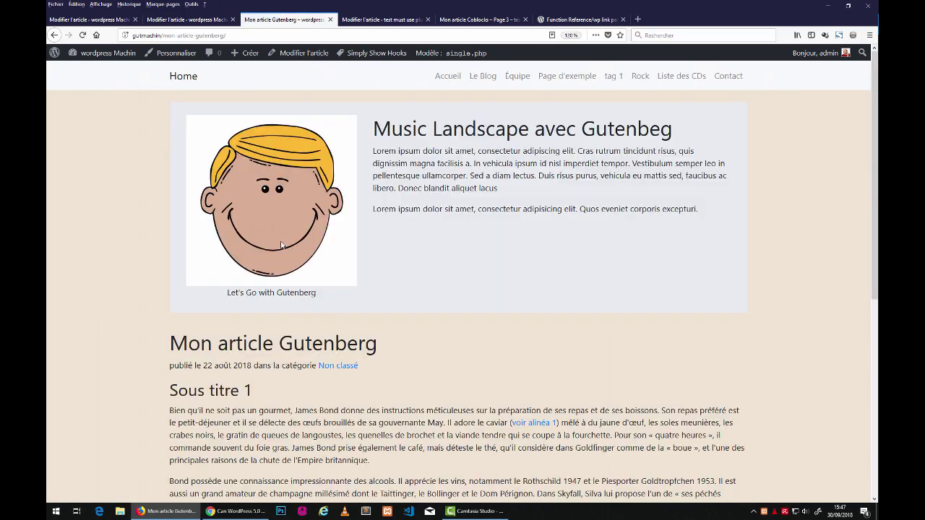
Step: Follow the page 2 link below the article's first page and examine the page links under the second page's content
scroll(282, 247, "down", 4)
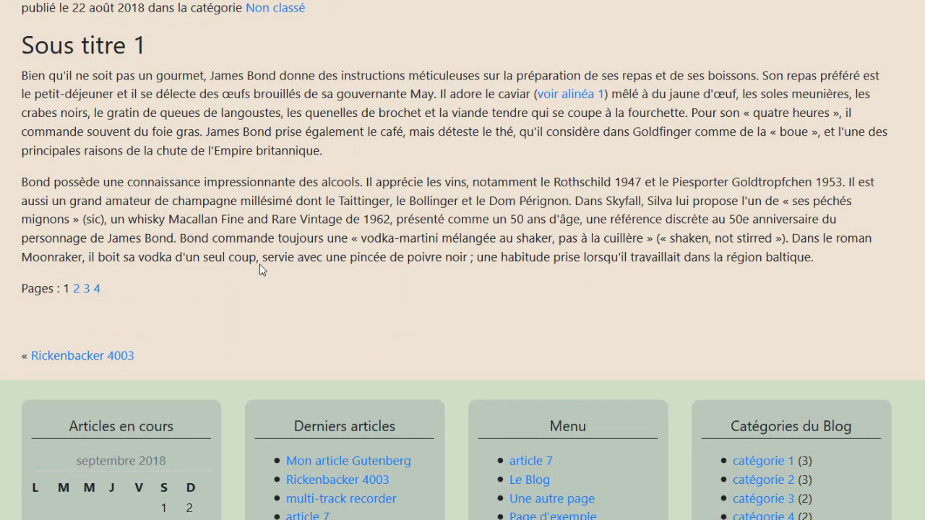
left_click(78, 290)
scroll(78, 293, "down", 5)
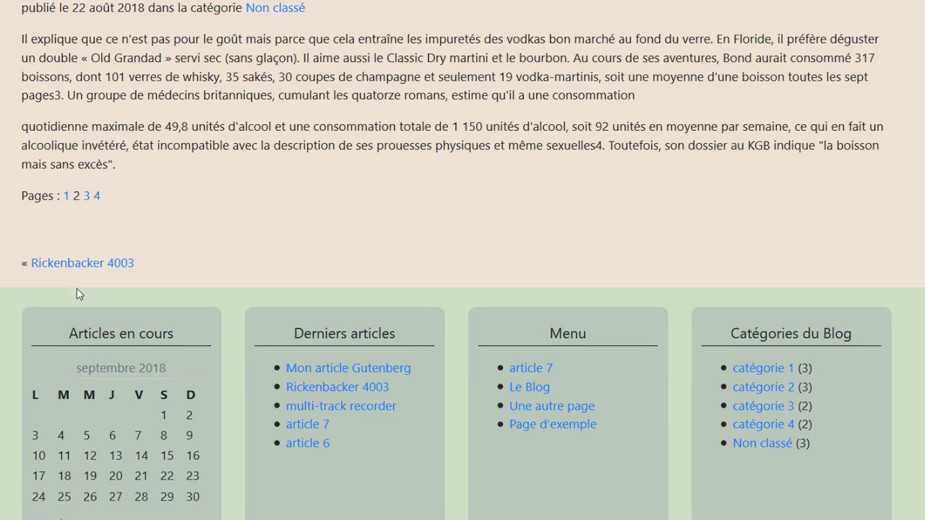
Step: Follow the page 3 link below the article's second page and highlight the page number at the end of its URL
scroll(78, 292, "up", 1)
scroll(77, 288, "up", 1)
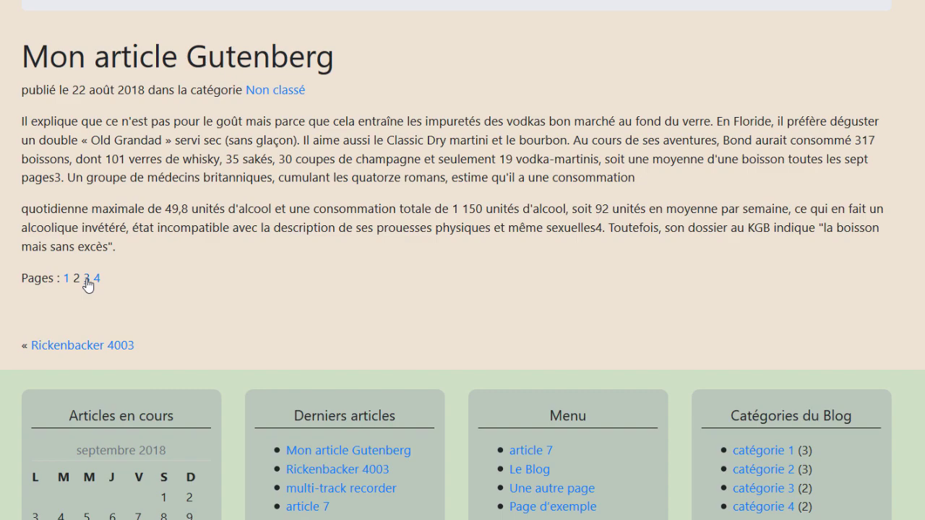
left_click(87, 281)
scroll(87, 283, "down", 5)
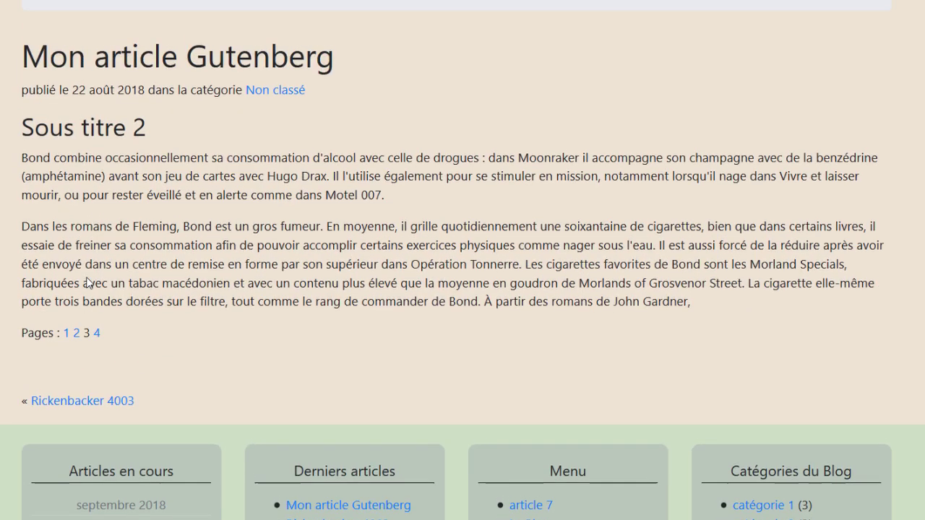
scroll(83, 217, "up", 5)
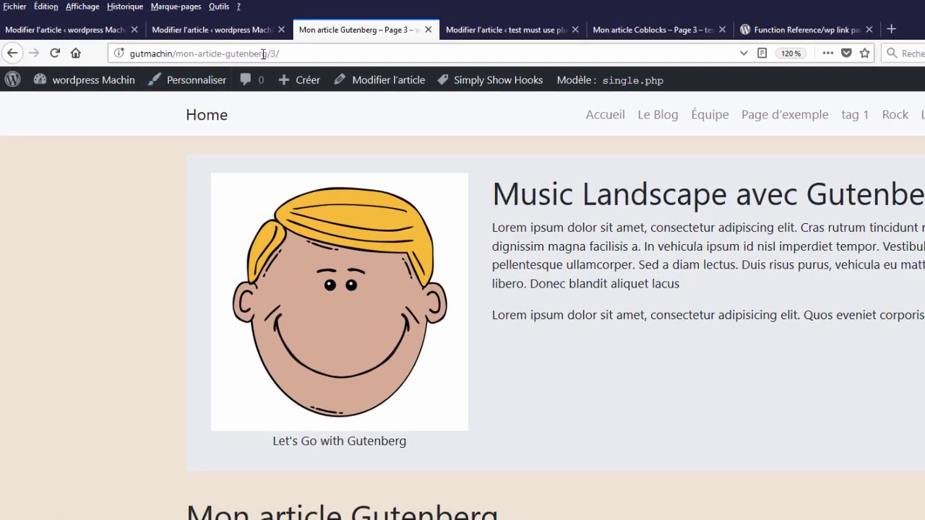
double_click(272, 53)
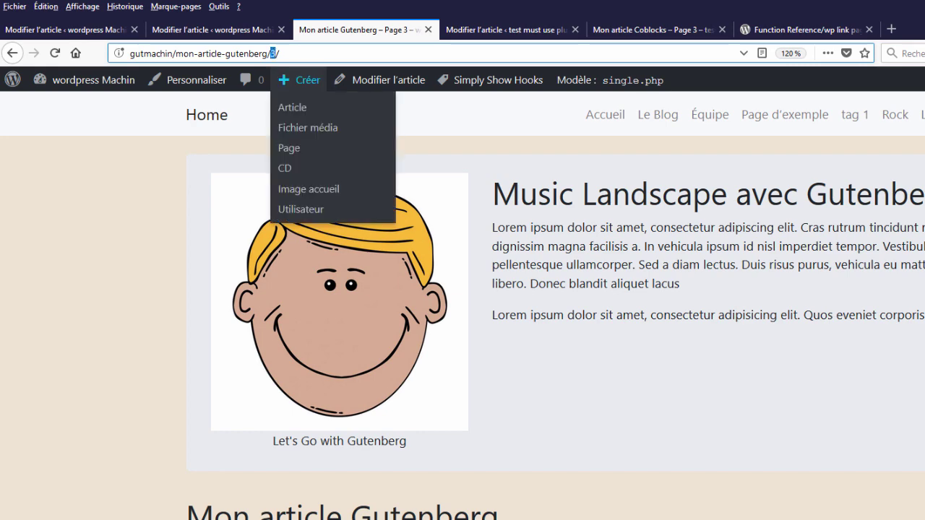
scroll(269, 506, "down", 5)
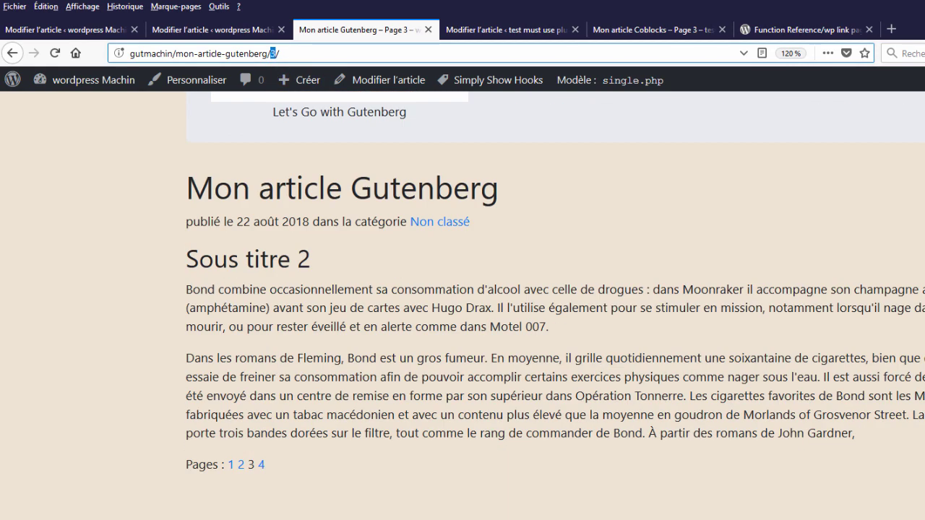
Step: Follow the page 4 link below the article's third page and look over the fourth page's content
left_click(261, 468)
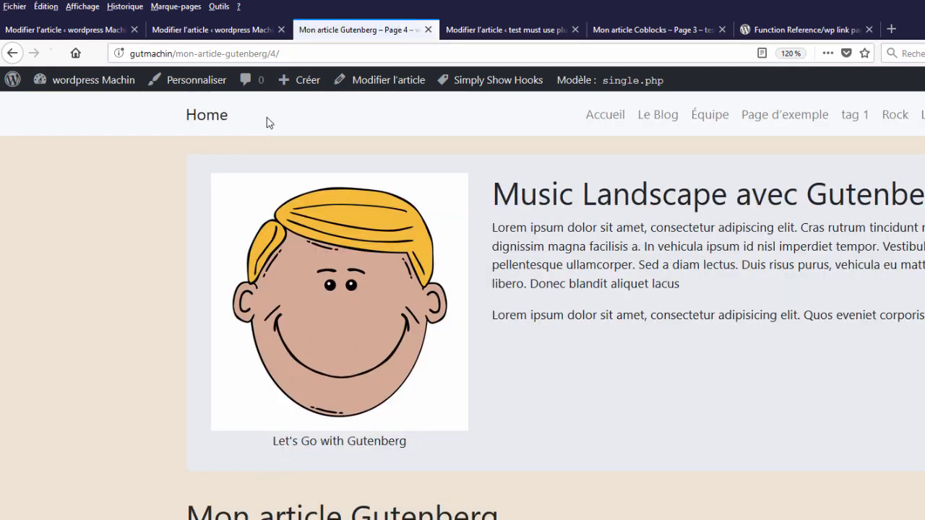
scroll(321, 425, "down", 5)
scroll(321, 423, "up", 2)
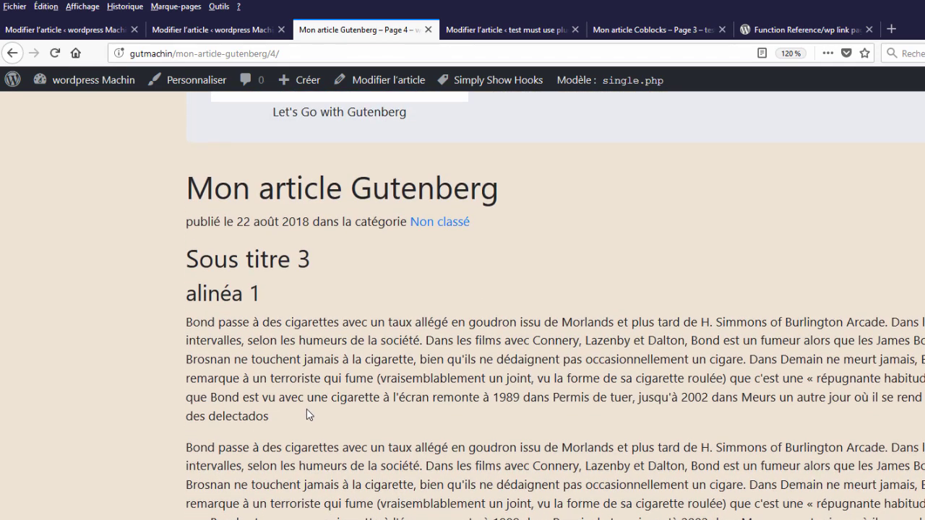
scroll(308, 415, "up", 4)
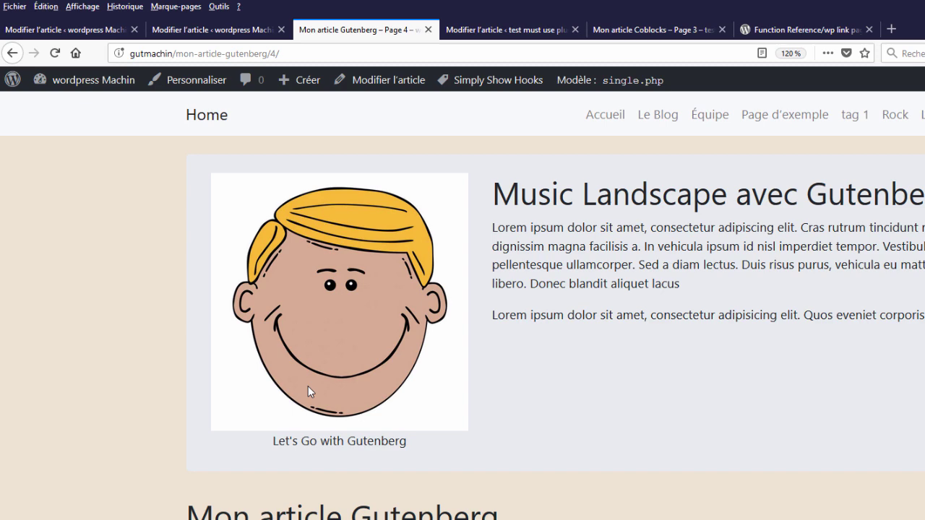
Step: Check the wp_link_pages function title in the WordPress Codex reference and return to Mon article Gutenberg
left_click(779, 29)
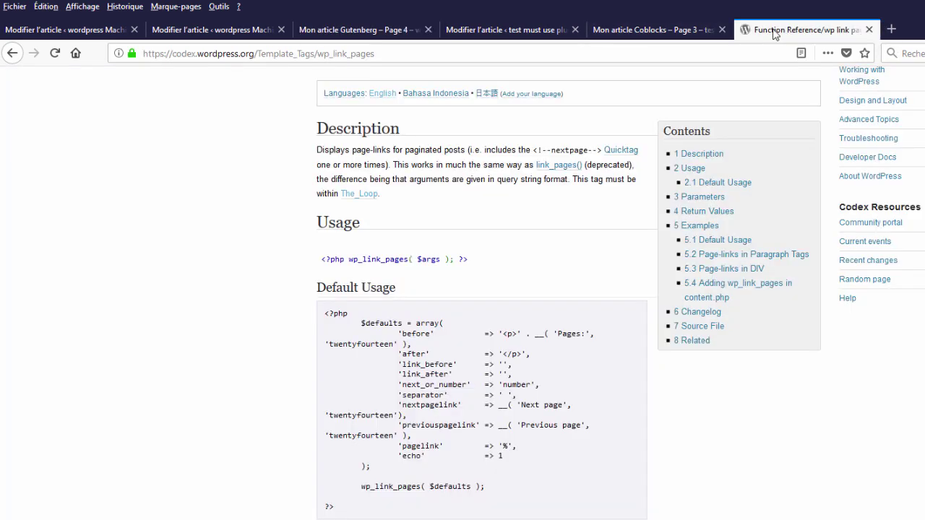
scroll(407, 274, "up", 3)
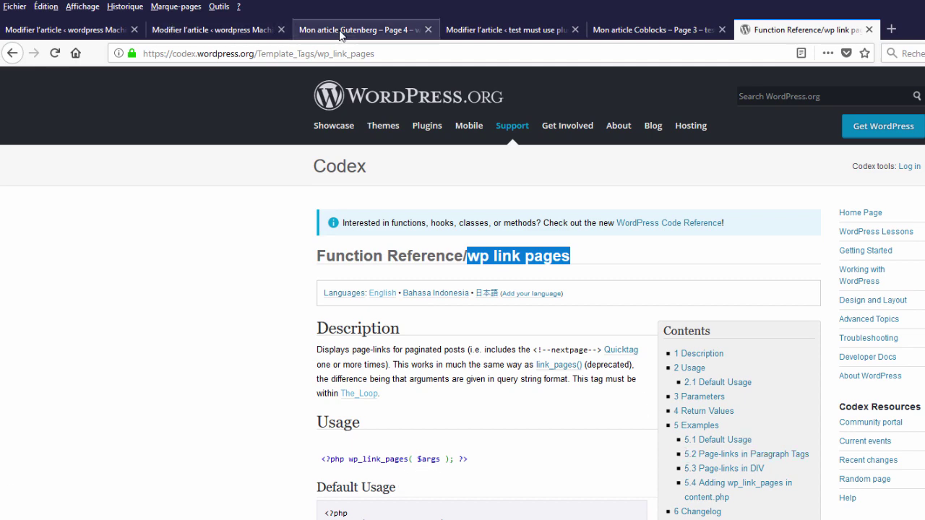
left_click(318, 29)
scroll(213, 247, "down", 2)
scroll(188, 238, "up", 2)
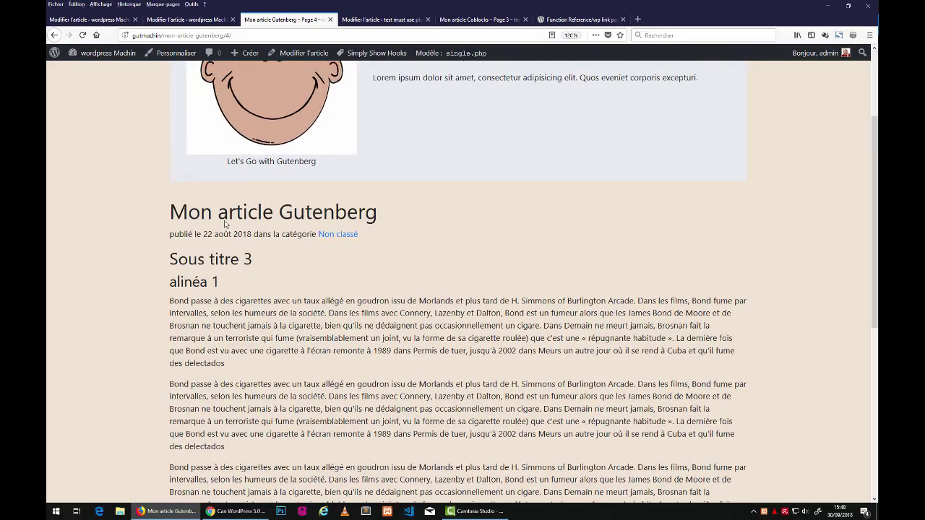
Step: Go to the gutmachin home page, open the Rickenbacker 4003 article and look through it to the end
left_click(184, 77)
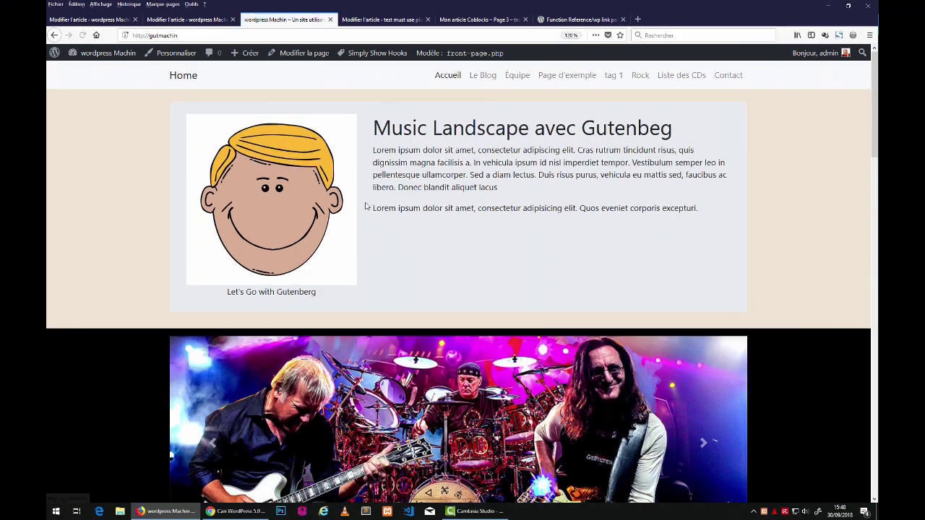
scroll(365, 208, "down", 8)
scroll(368, 239, "down", 1)
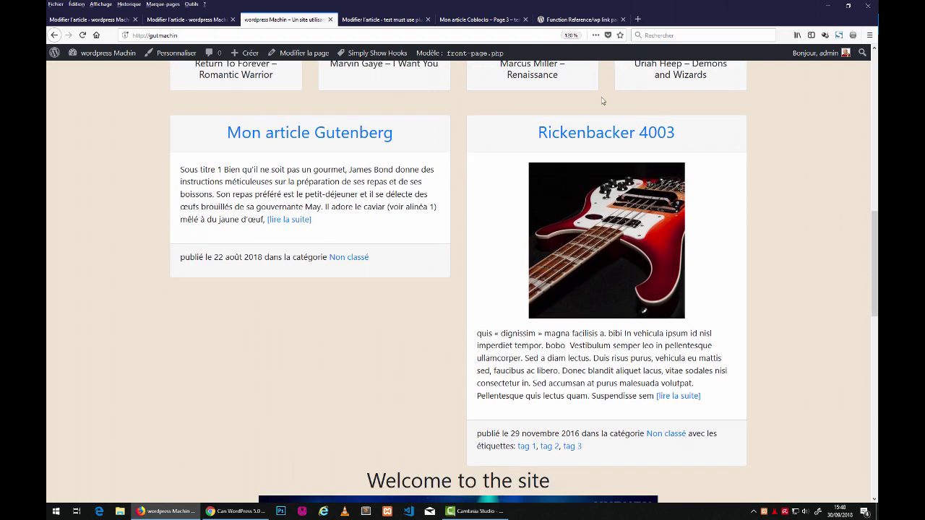
left_click(620, 136)
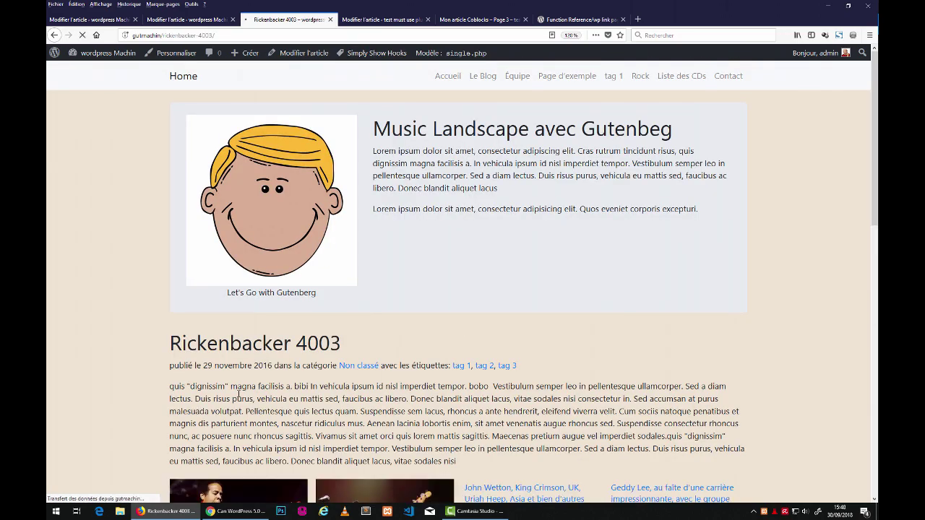
scroll(219, 315, "down", 5)
scroll(219, 315, "down", 10)
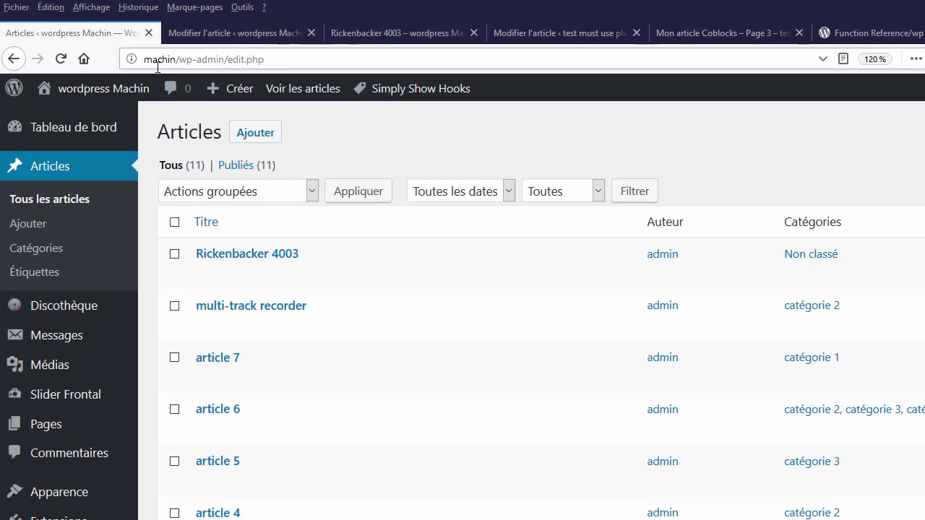
Step: Open Rickenbacker 4003 for editing from the article list of the machin site and show its content in text mode
left_click_drag(145, 59, 177, 59)
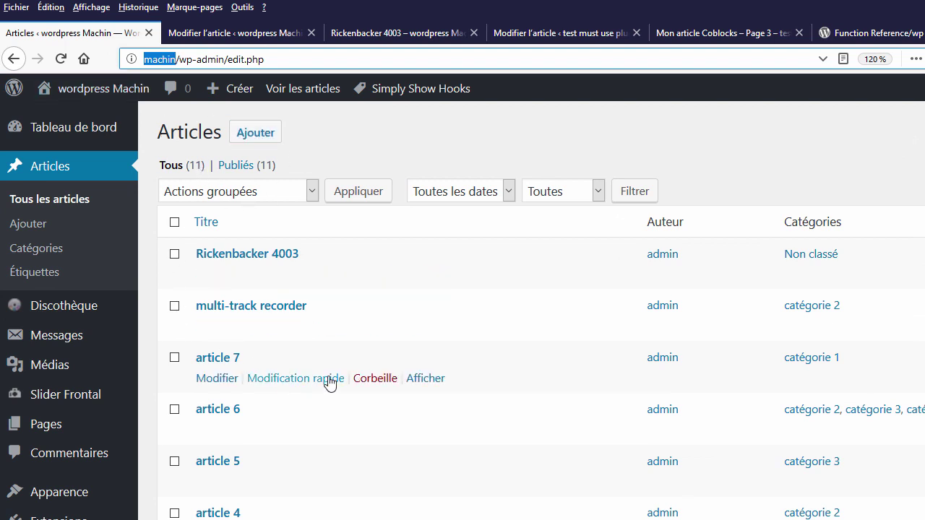
left_click(226, 258)
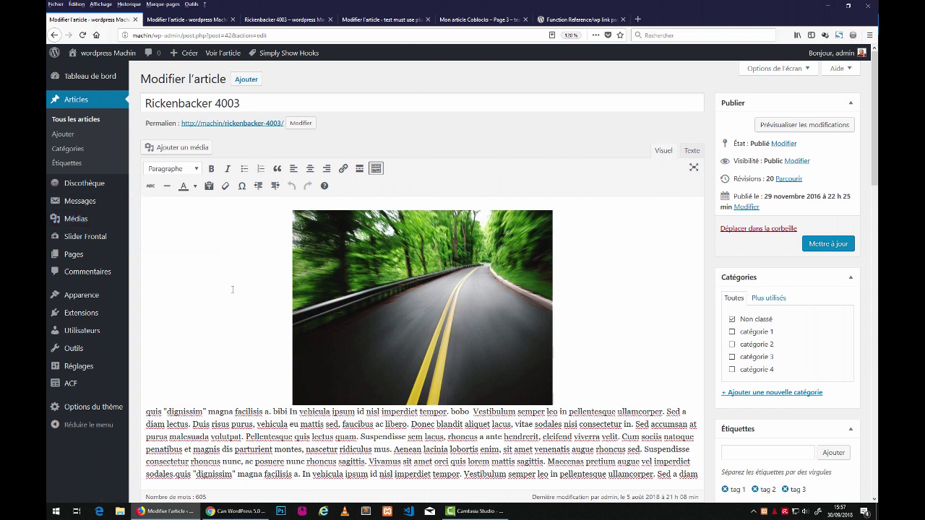
scroll(448, 292, "down", 3)
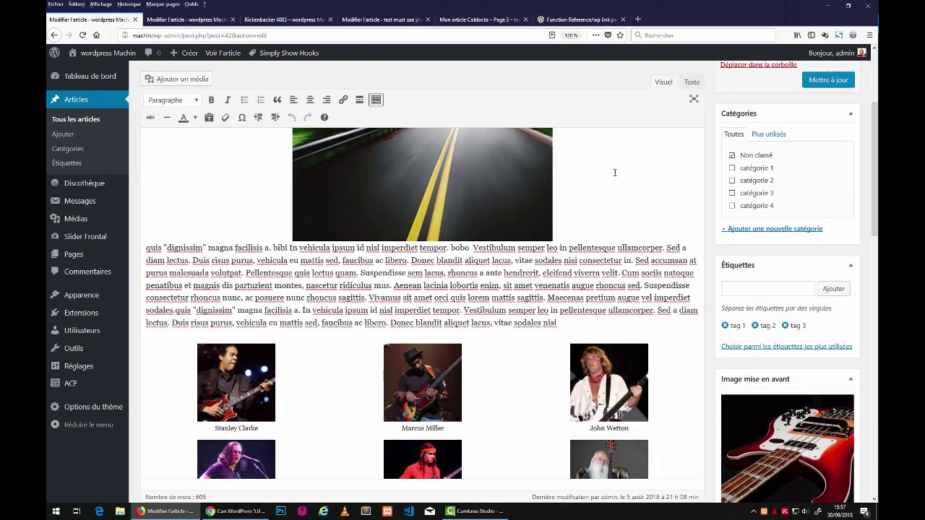
scroll(614, 172, "up", 3)
left_click(692, 153)
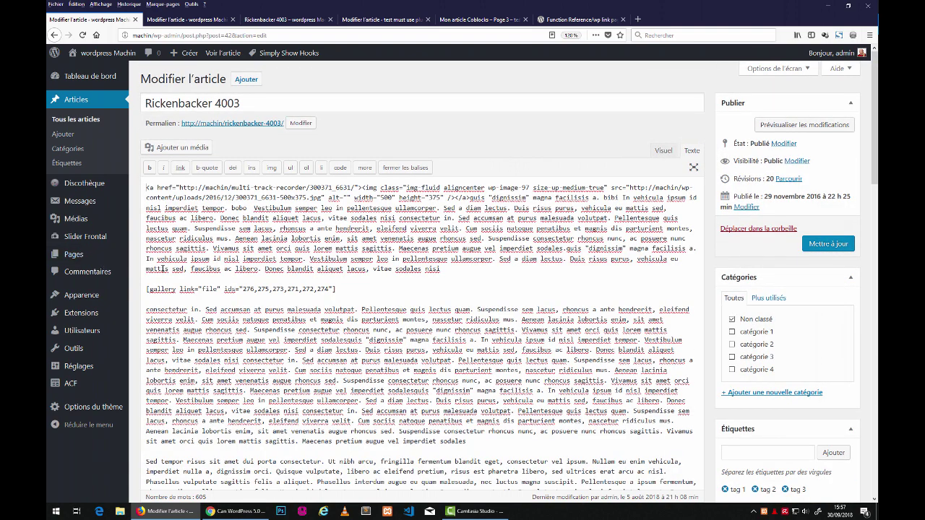
scroll(325, 273, "down", 3)
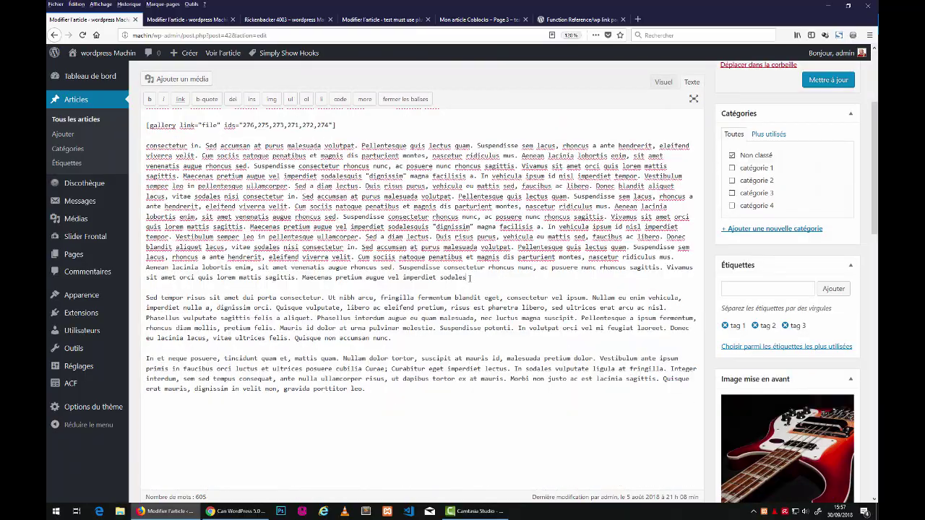
Step: Insert the line "avant saut de page" followed by the <!--nextpage--> tag after the paragraph ending in "imperdiet sodales"
left_click(469, 278)
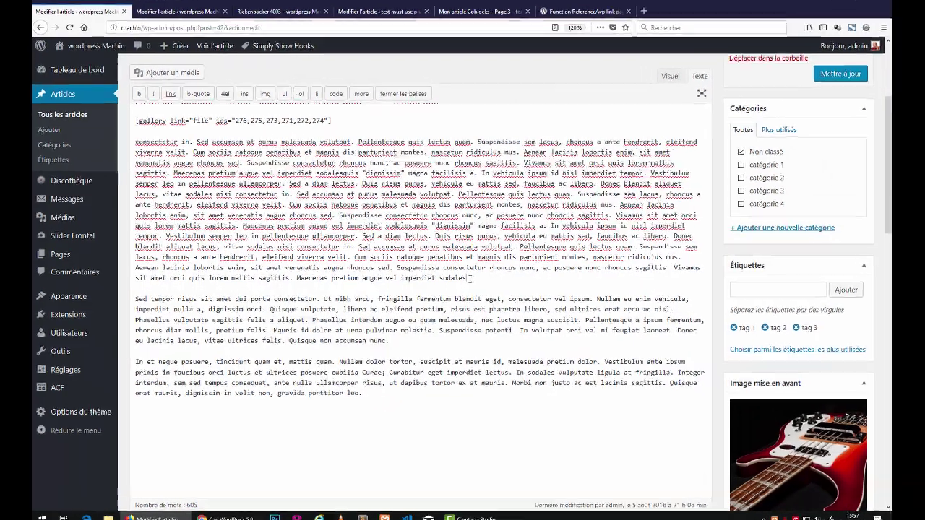
key("Return")
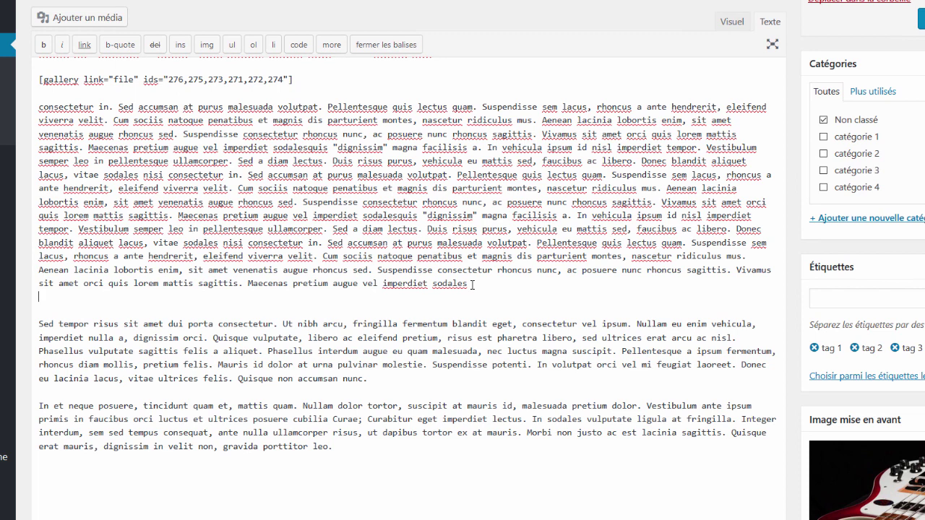
type("<!--nextpage-->")
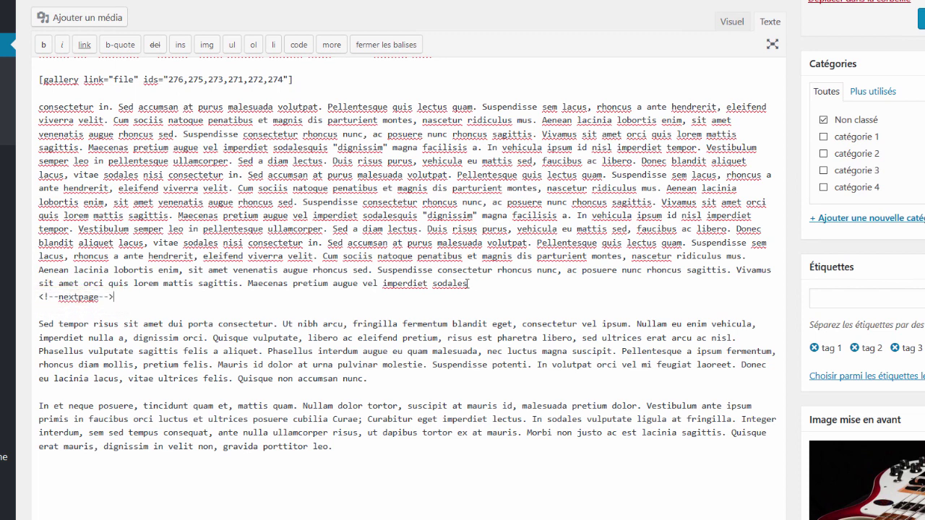
left_click(475, 287)
key("Return")
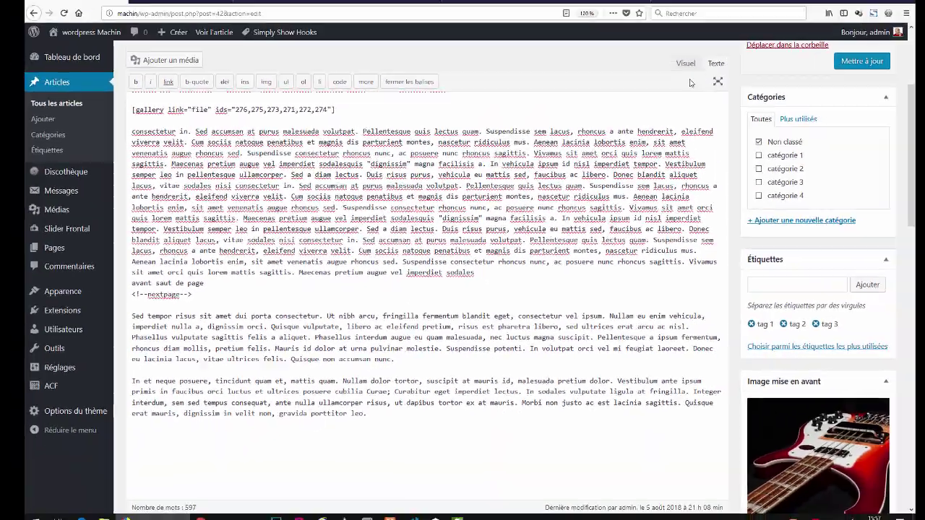
Step: Look over the page break in the visual editor and update the Rickenbacker 4003 article
left_click(662, 84)
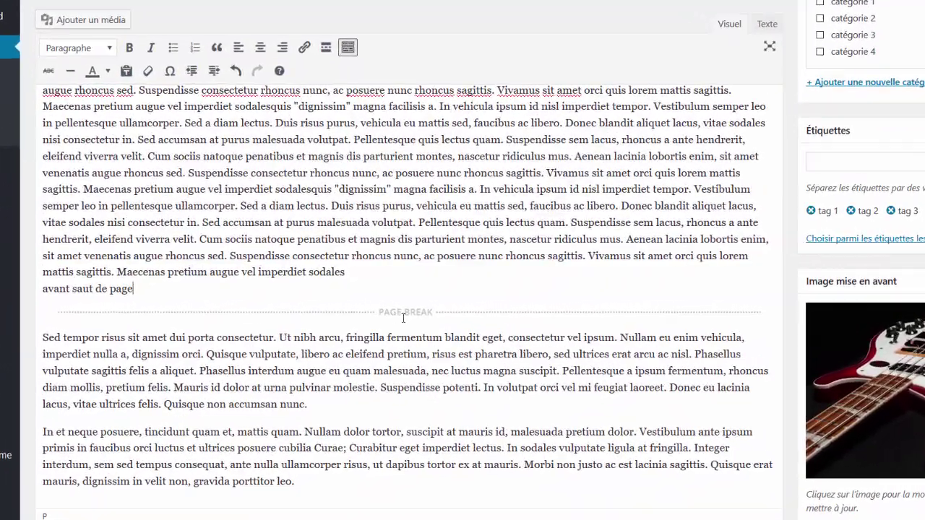
scroll(406, 308, "up", 1)
scroll(387, 325, "up", 2)
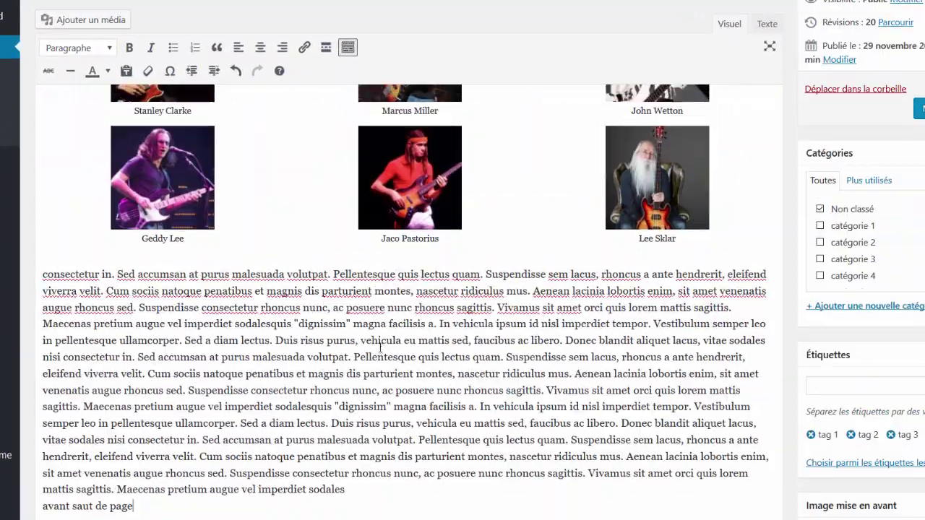
scroll(392, 355, "down", 2)
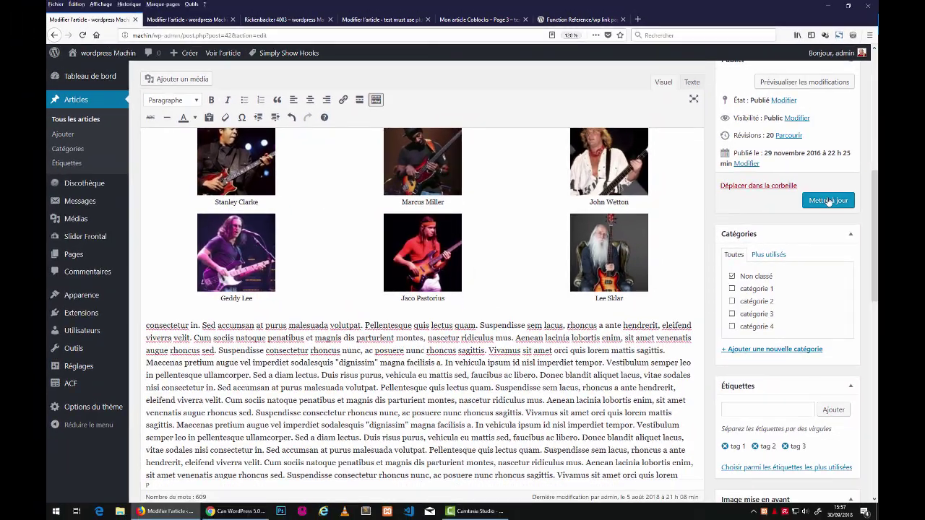
left_click(828, 201)
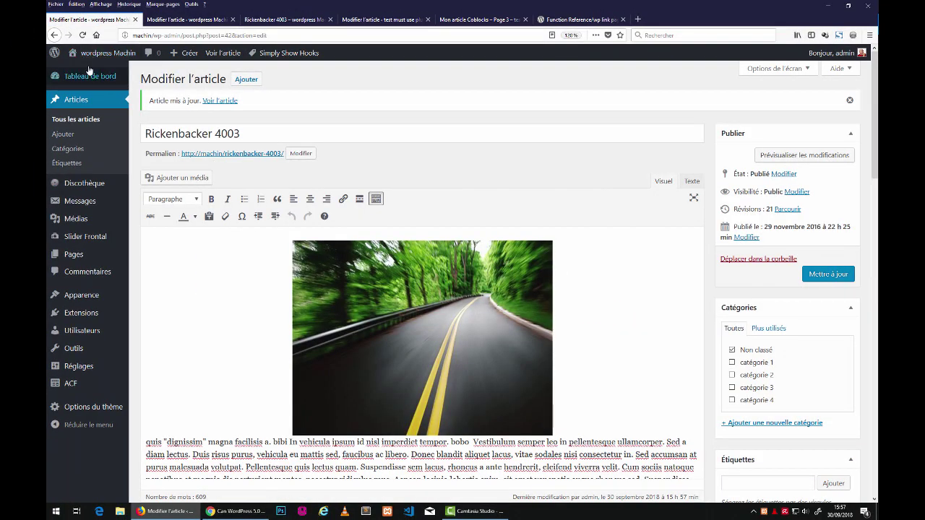
Step: Open the machin site's home page, view the Rickenbacker 4003 article and examine what follows the "avant saut de page" line
mouse_move(101, 58)
left_click(85, 72)
scroll(282, 253, "down", 7)
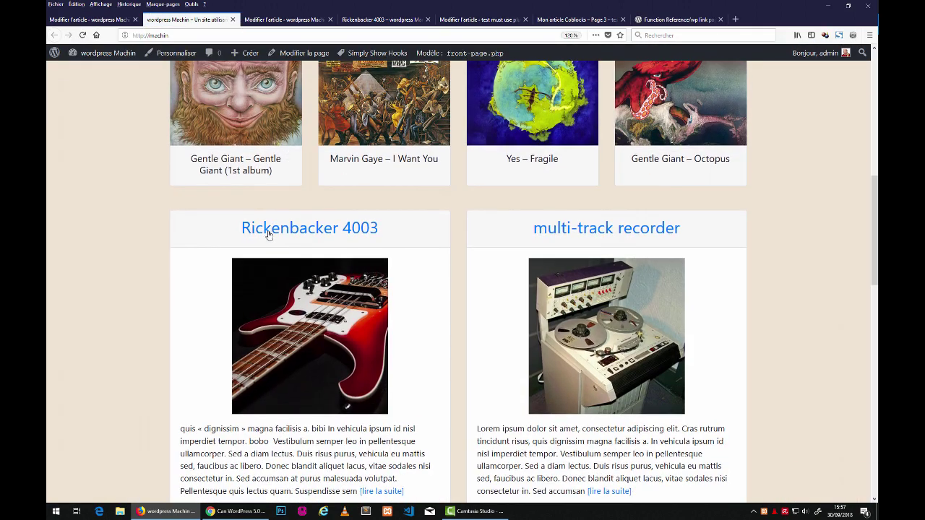
left_click(268, 230)
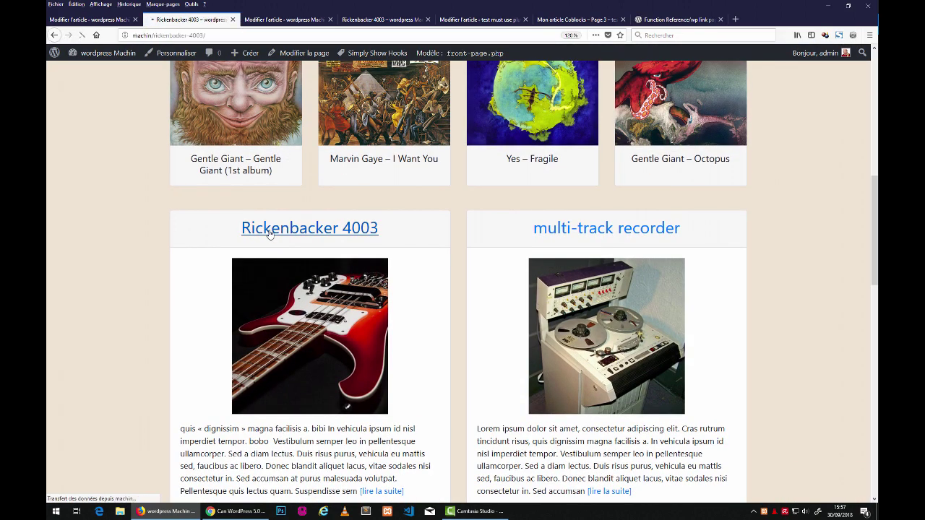
scroll(275, 278, "down", 5)
scroll(275, 278, "down", 5)
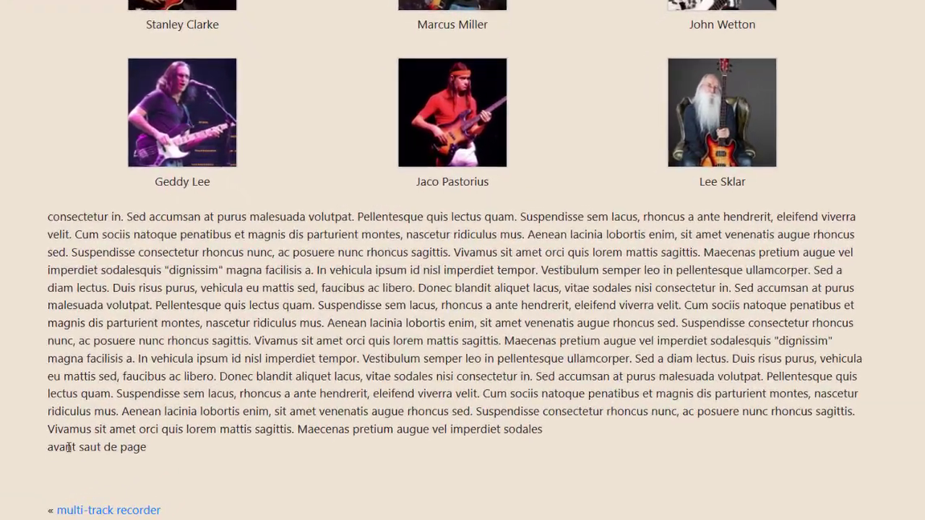
left_click_drag(94, 429, 185, 429)
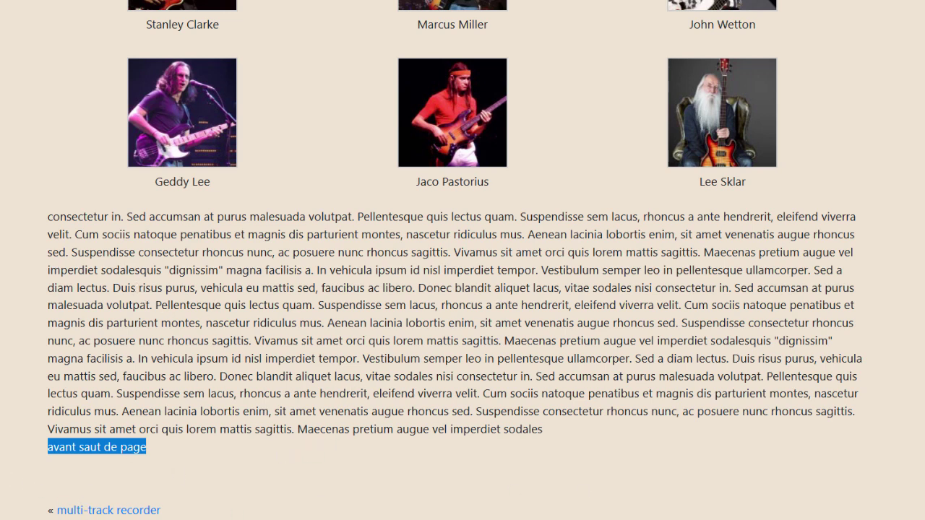
scroll(78, 389, "down", 3)
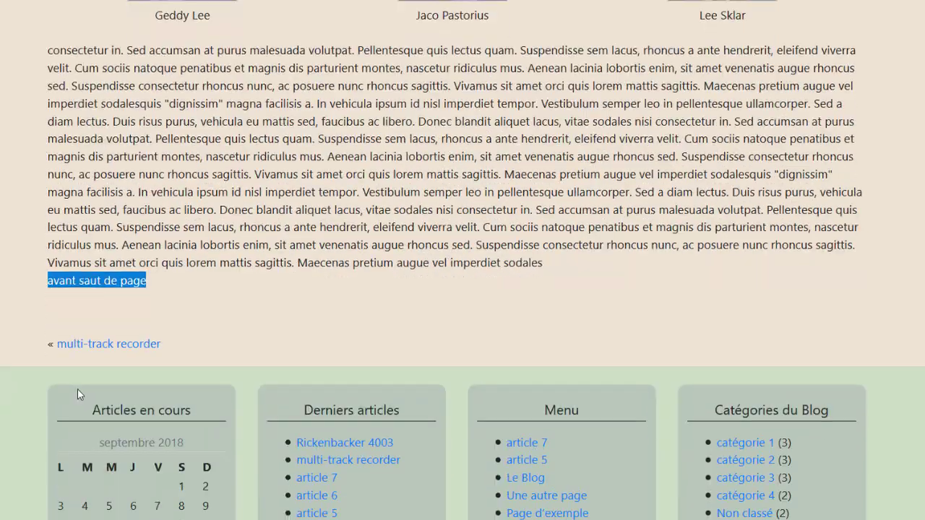
scroll(25, 159, "up", 5)
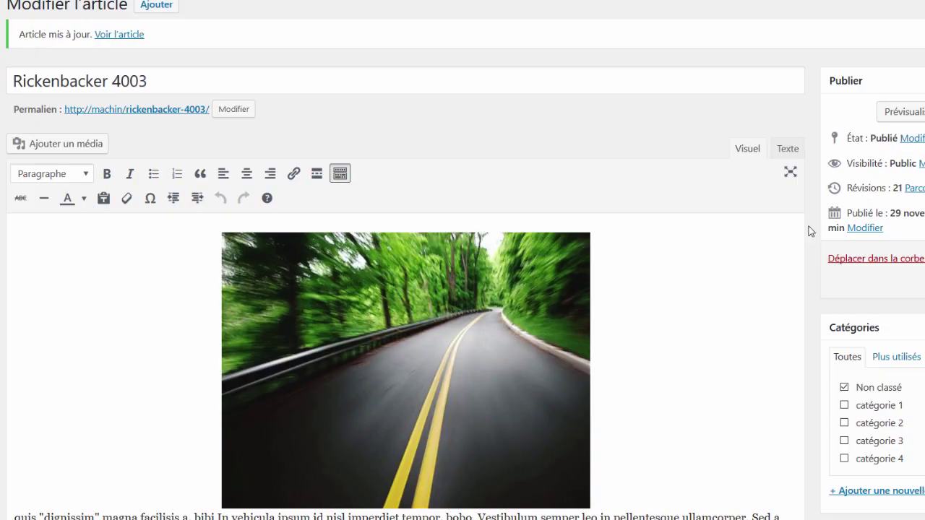
Step: Show the article's source in the text editor, highlight the <!--nextpage--> tag and leave text mode
left_click(787, 149)
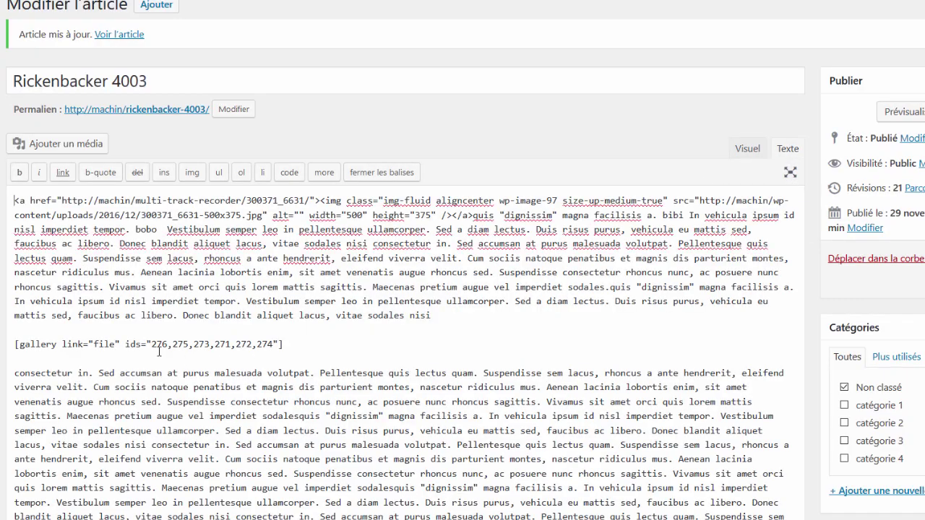
scroll(80, 385, "down", 2)
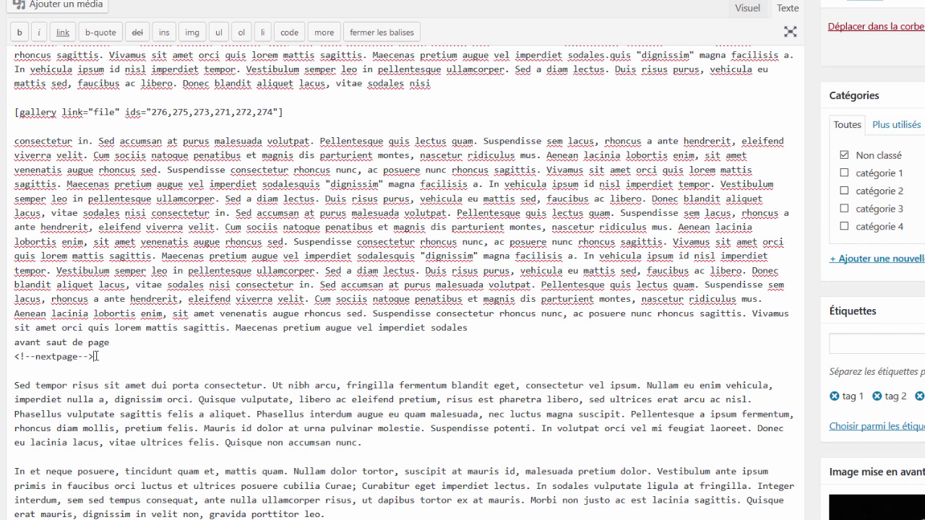
left_click_drag(96, 355, 9, 356)
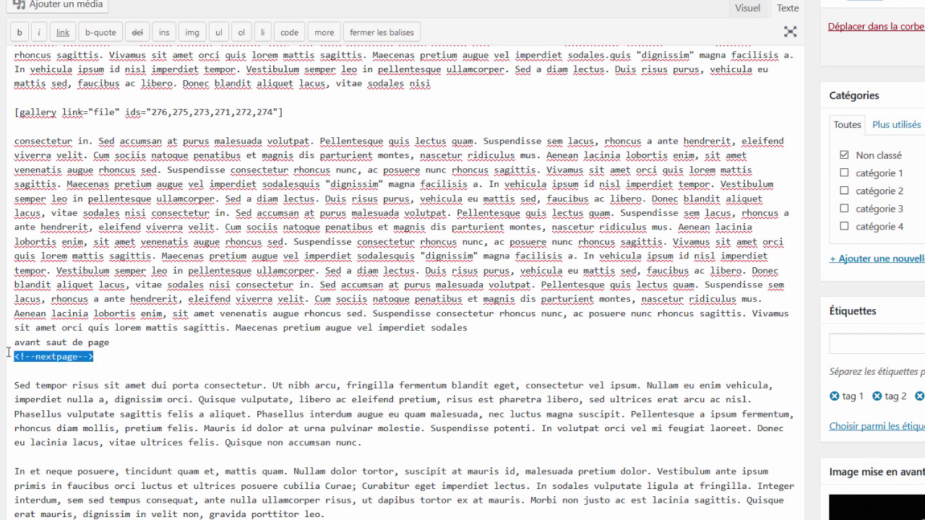
left_click(744, 14)
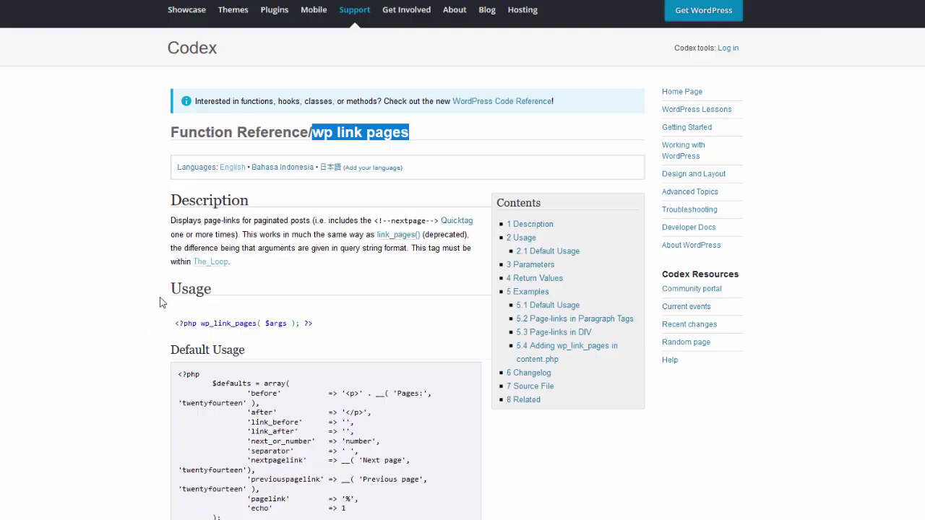
Step: Enlarge the wp_link_pages Codex page and examine its Default Usage array and parameters
scroll(165, 303, "down", 1)
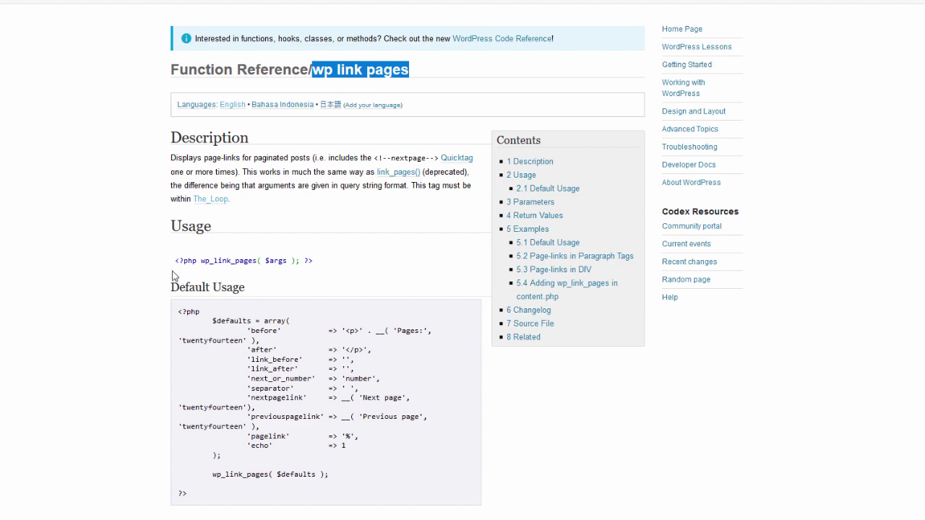
scroll(150, 263, "down", 3)
key("ctrl+plus")
key("ctrl+plus")
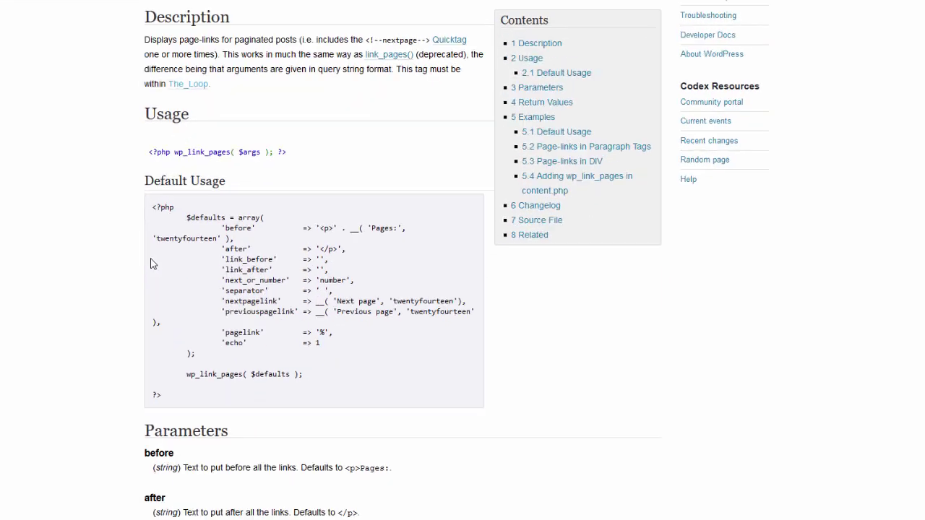